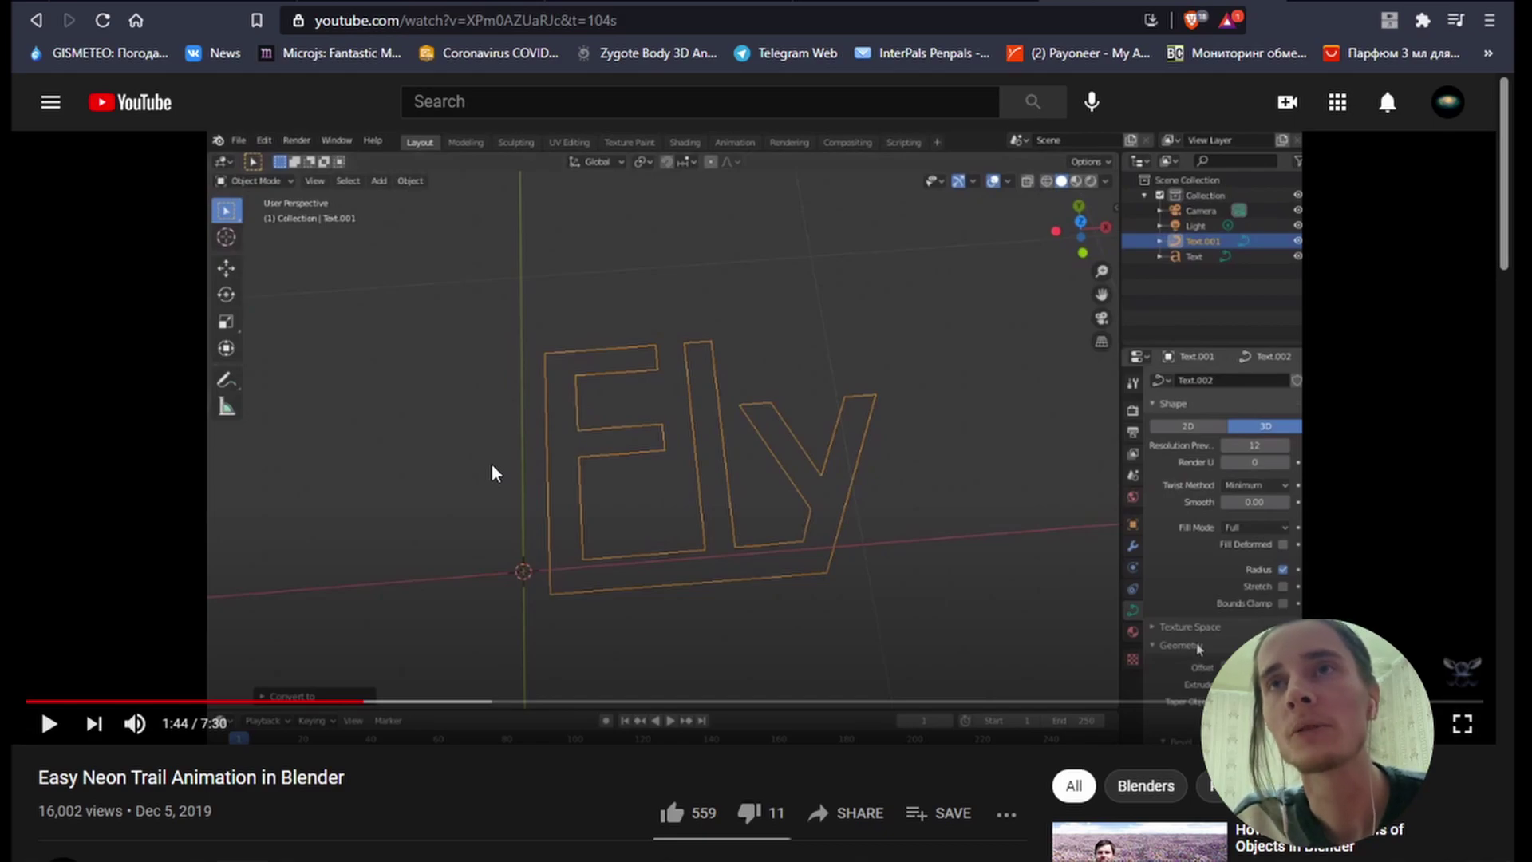
Look through the comments under the Easy Neon Trail Animation in Blender video for the question about a liquid flowing through a tube.
{"action": "scroll", "coordinate": [494, 473], "scroll_direction": "down", "scroll_amount": 4}
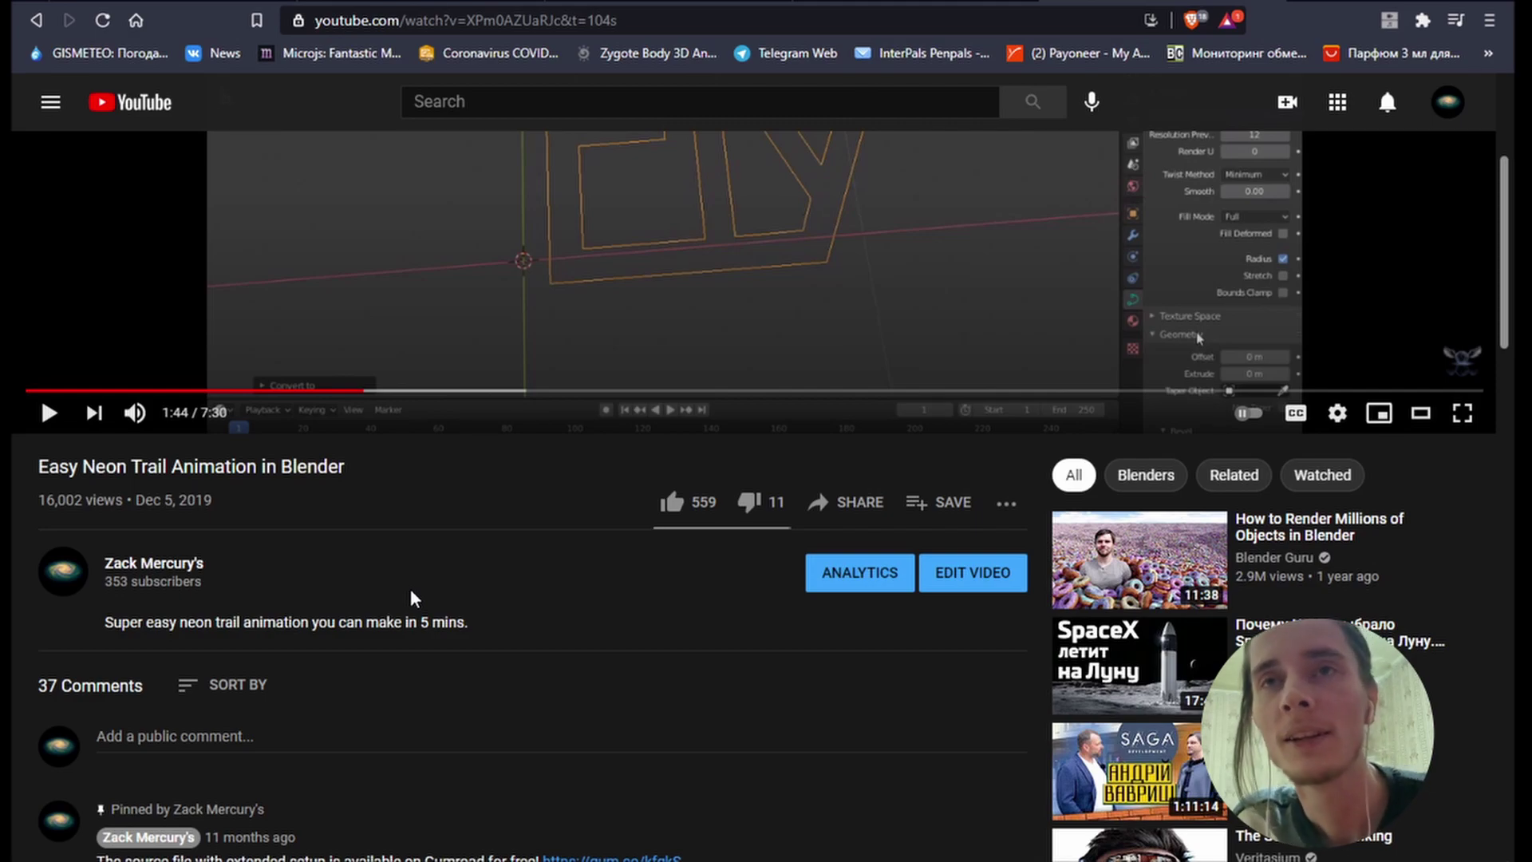
{"action": "scroll", "coordinate": [514, 586], "scroll_direction": "up", "scroll_amount": 4}
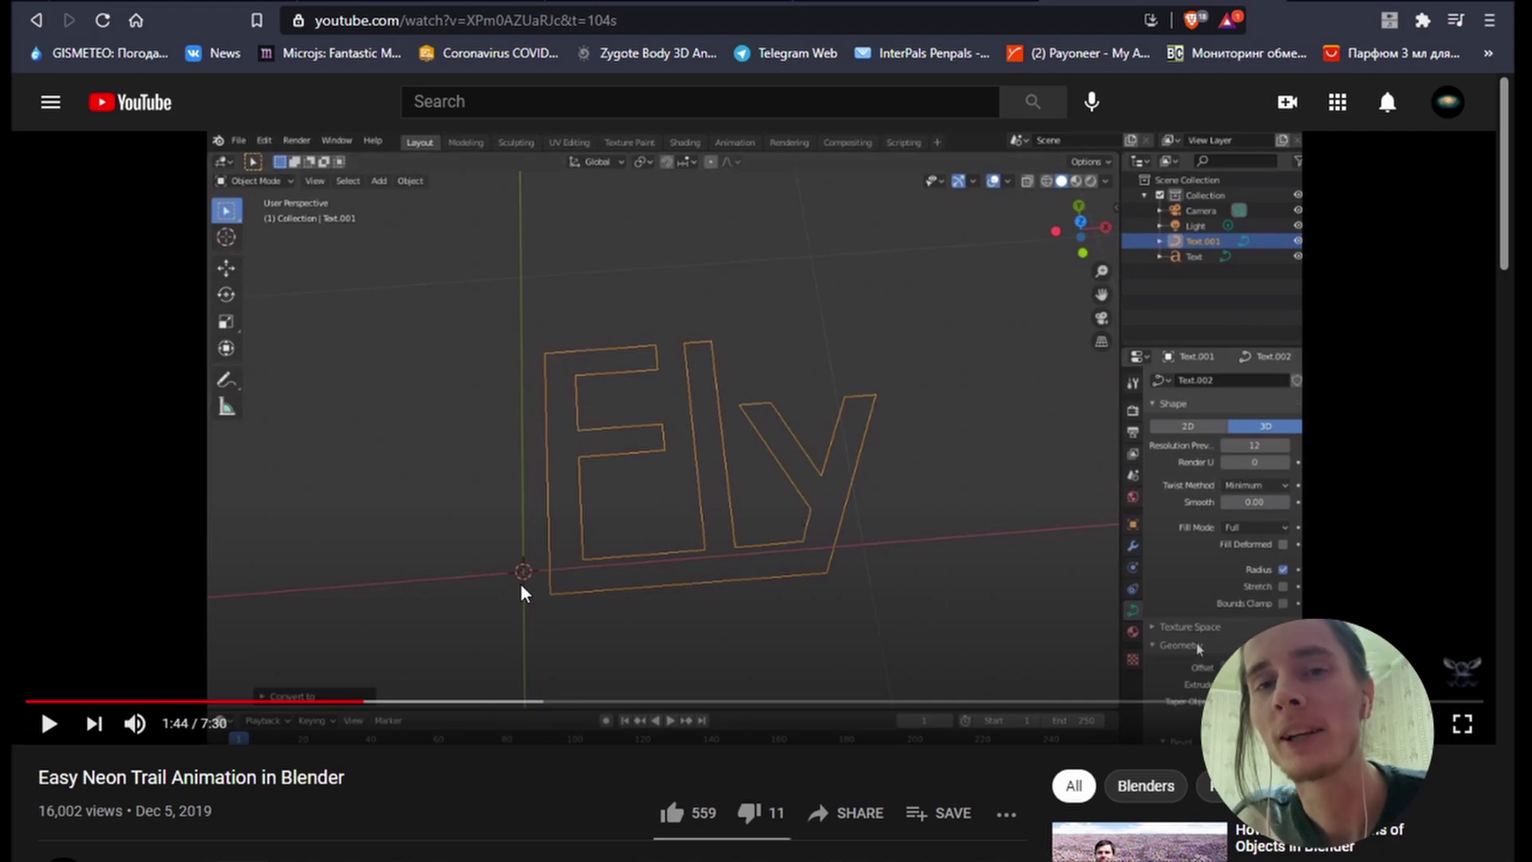
{"action": "scroll", "coordinate": [524, 588], "scroll_direction": "down", "scroll_amount": 10}
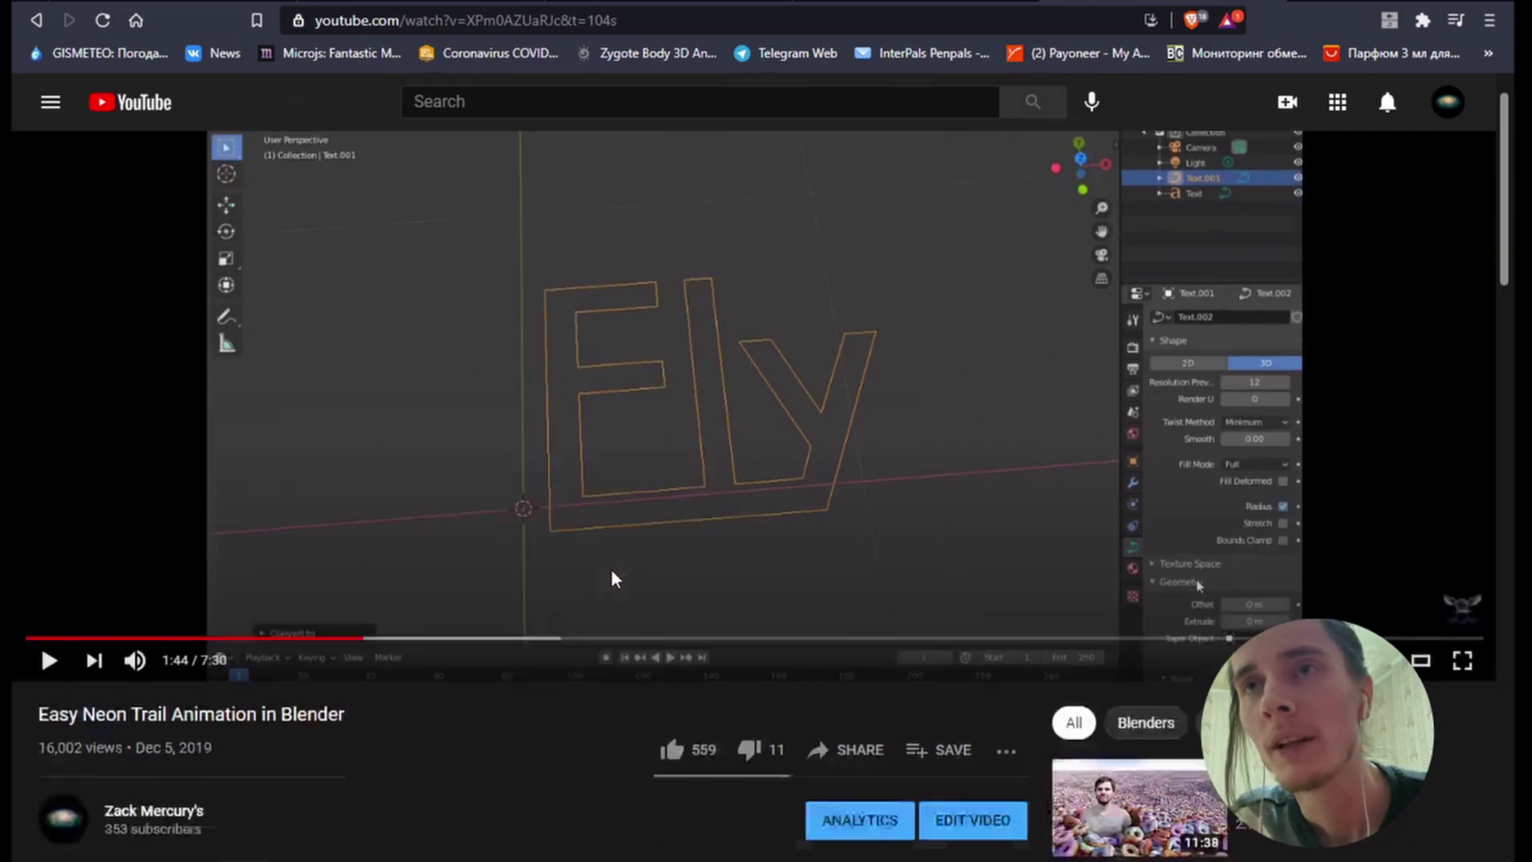
{"action": "scroll", "coordinate": [591, 573], "scroll_direction": "down", "scroll_amount": 1}
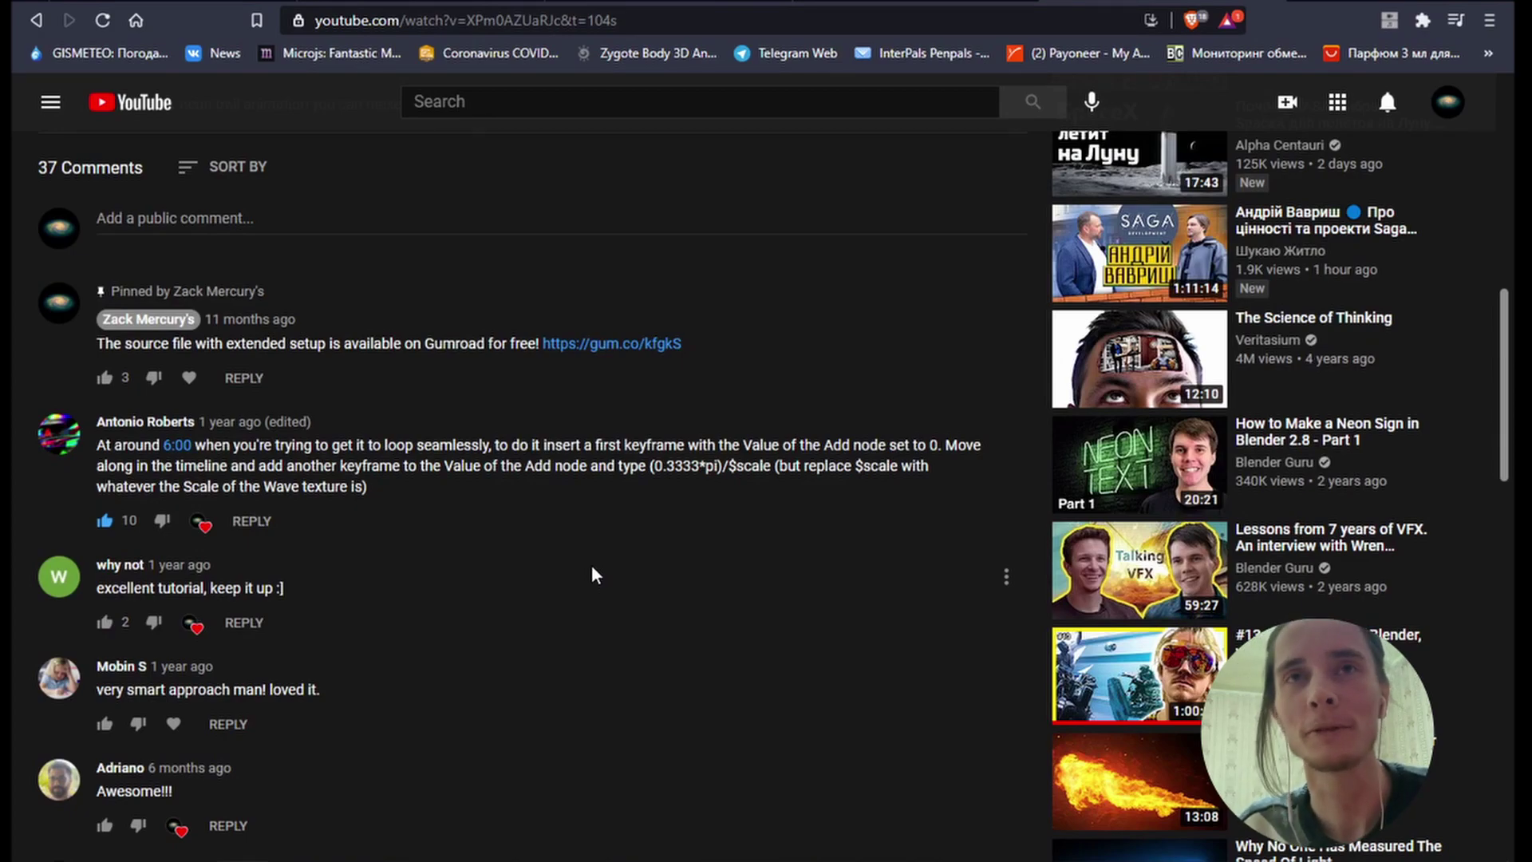
{"action": "scroll", "coordinate": [521, 563], "scroll_direction": "down", "scroll_amount": 6}
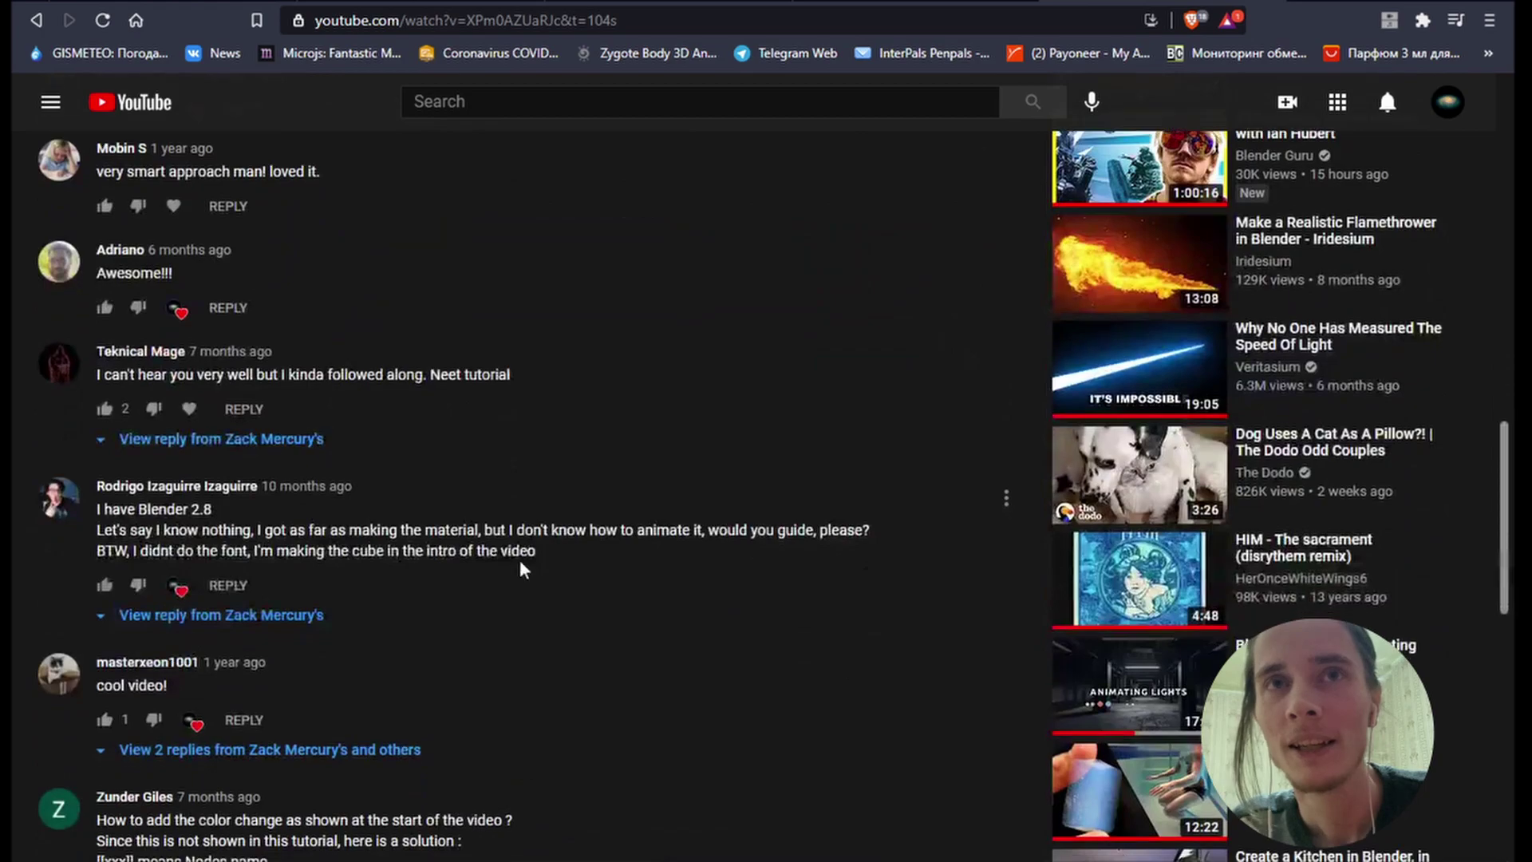
{"action": "scroll", "coordinate": [404, 433], "scroll_direction": "down", "scroll_amount": 3}
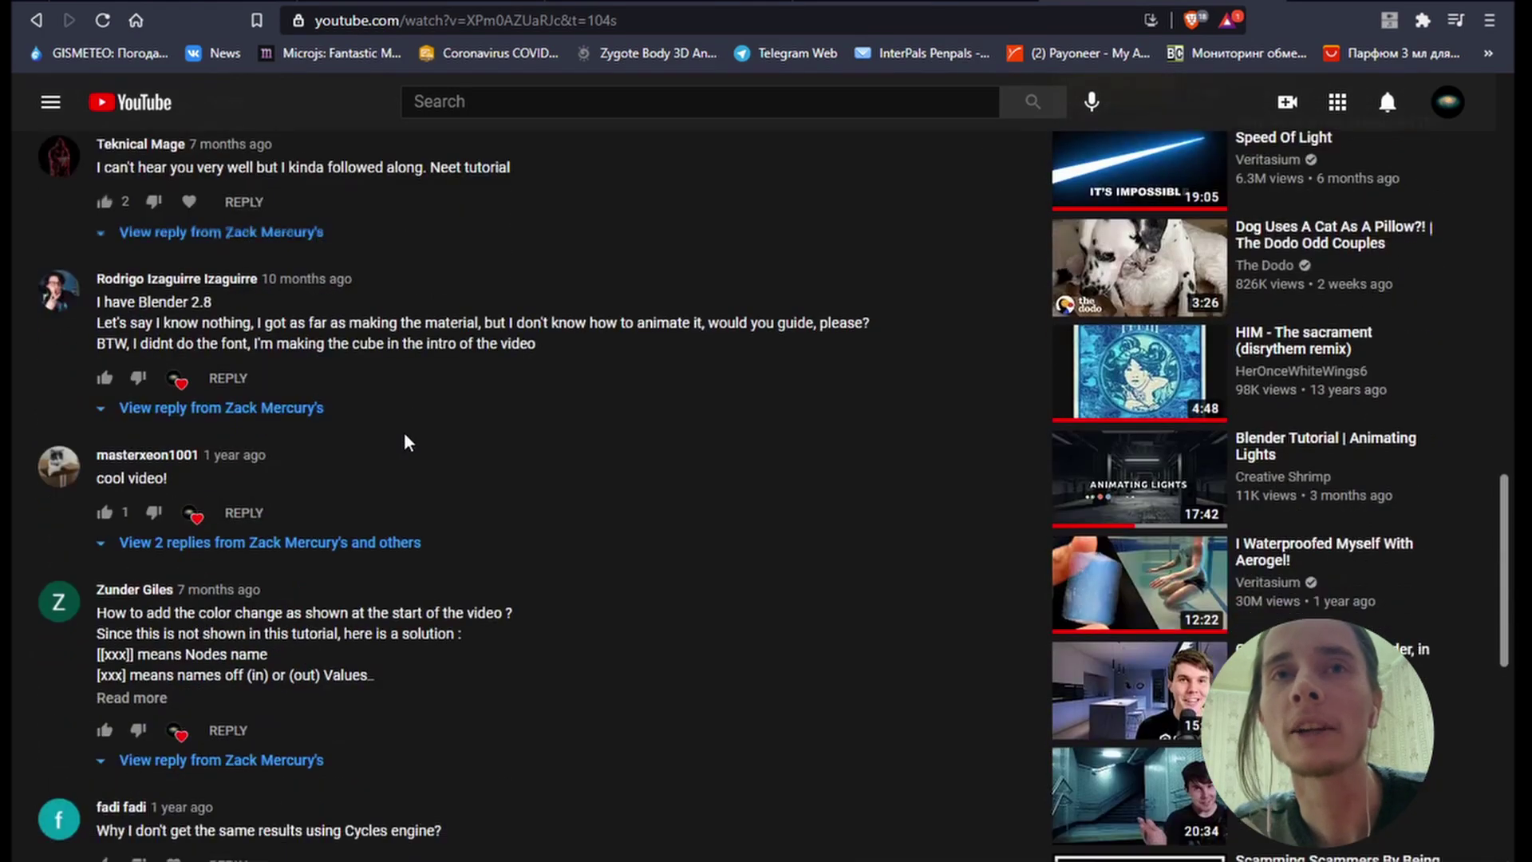
{"action": "scroll", "coordinate": [410, 471], "scroll_direction": "down", "scroll_amount": 3}
{"action": "scroll", "coordinate": [410, 471], "scroll_direction": "down", "scroll_amount": 4}
{"action": "scroll", "coordinate": [411, 471], "scroll_direction": "up", "scroll_amount": 9}
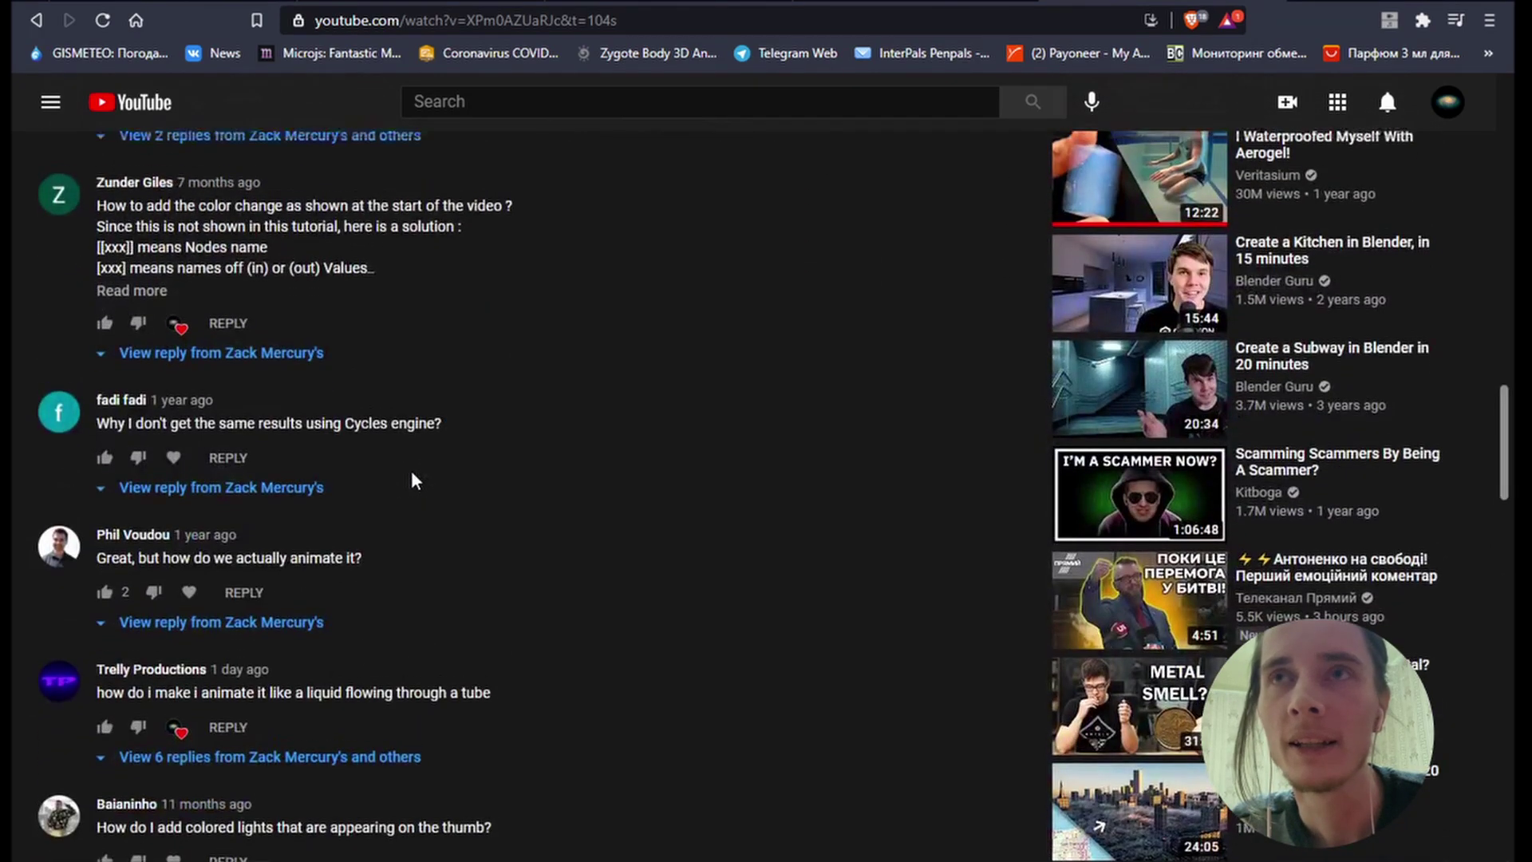
Open the comment from the notifications and read the question about animating a liquid flowing through a tube.
{"action": "left_click", "coordinate": [1390, 111]}
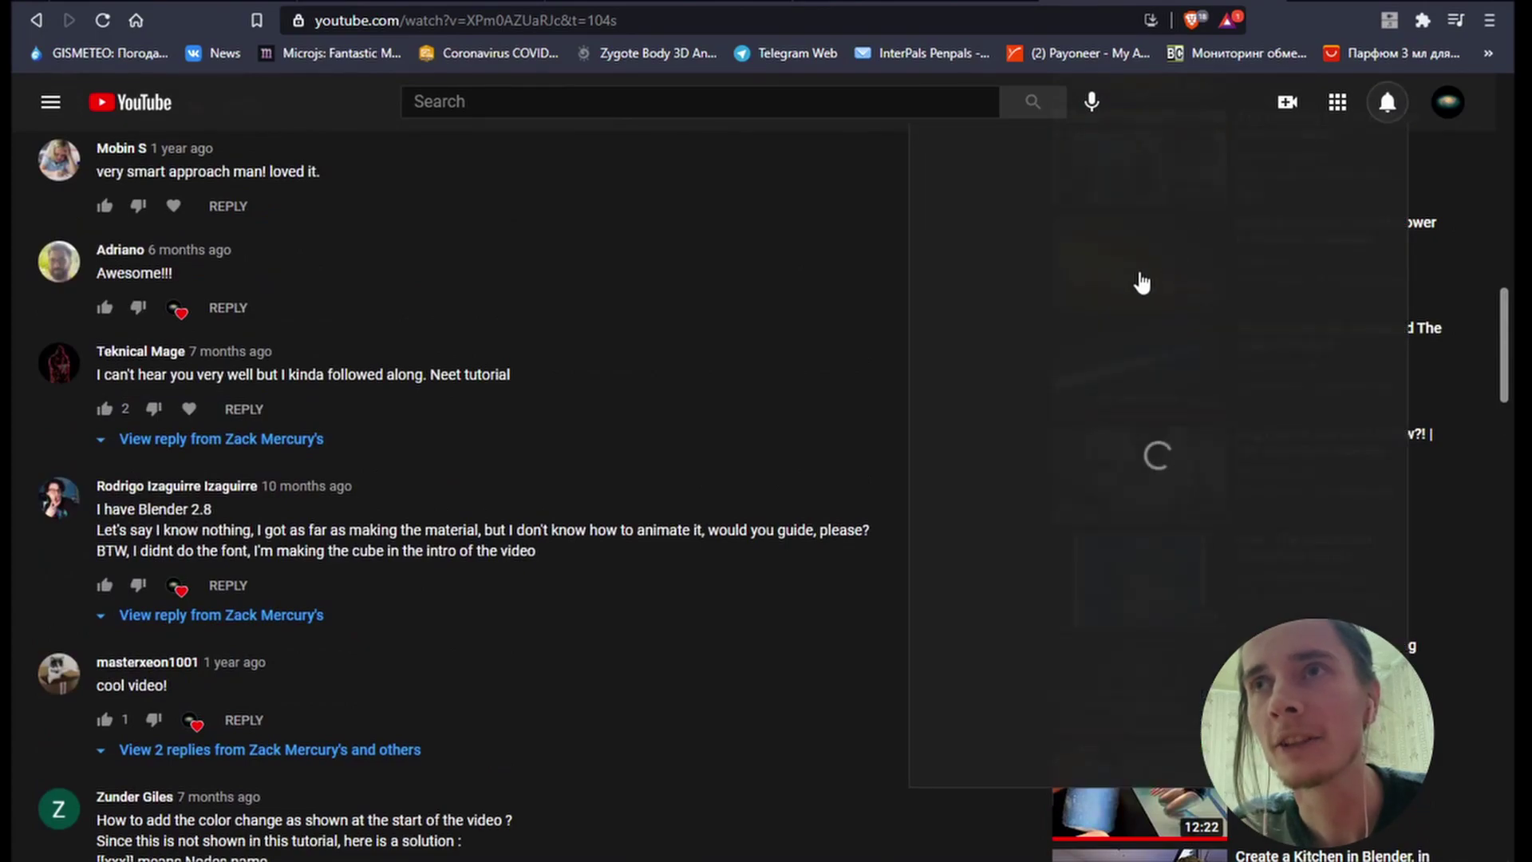
{"action": "left_click", "coordinate": [1152, 299]}
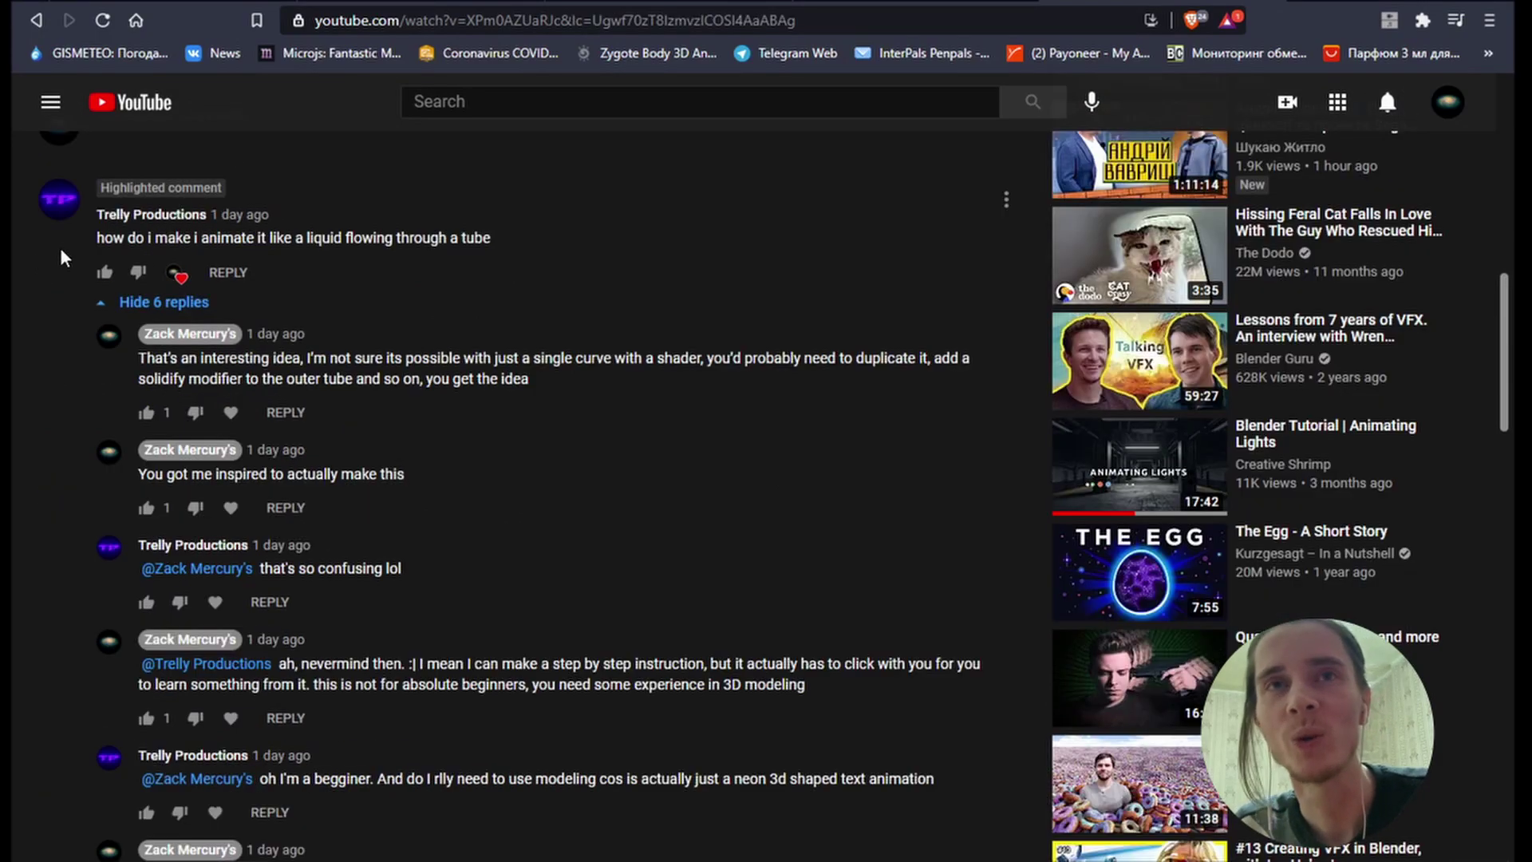
{"action": "left_click_drag", "start_coordinate": [97, 237], "coordinate": [363, 237]}
{"action": "left_click", "coordinate": [508, 272]}
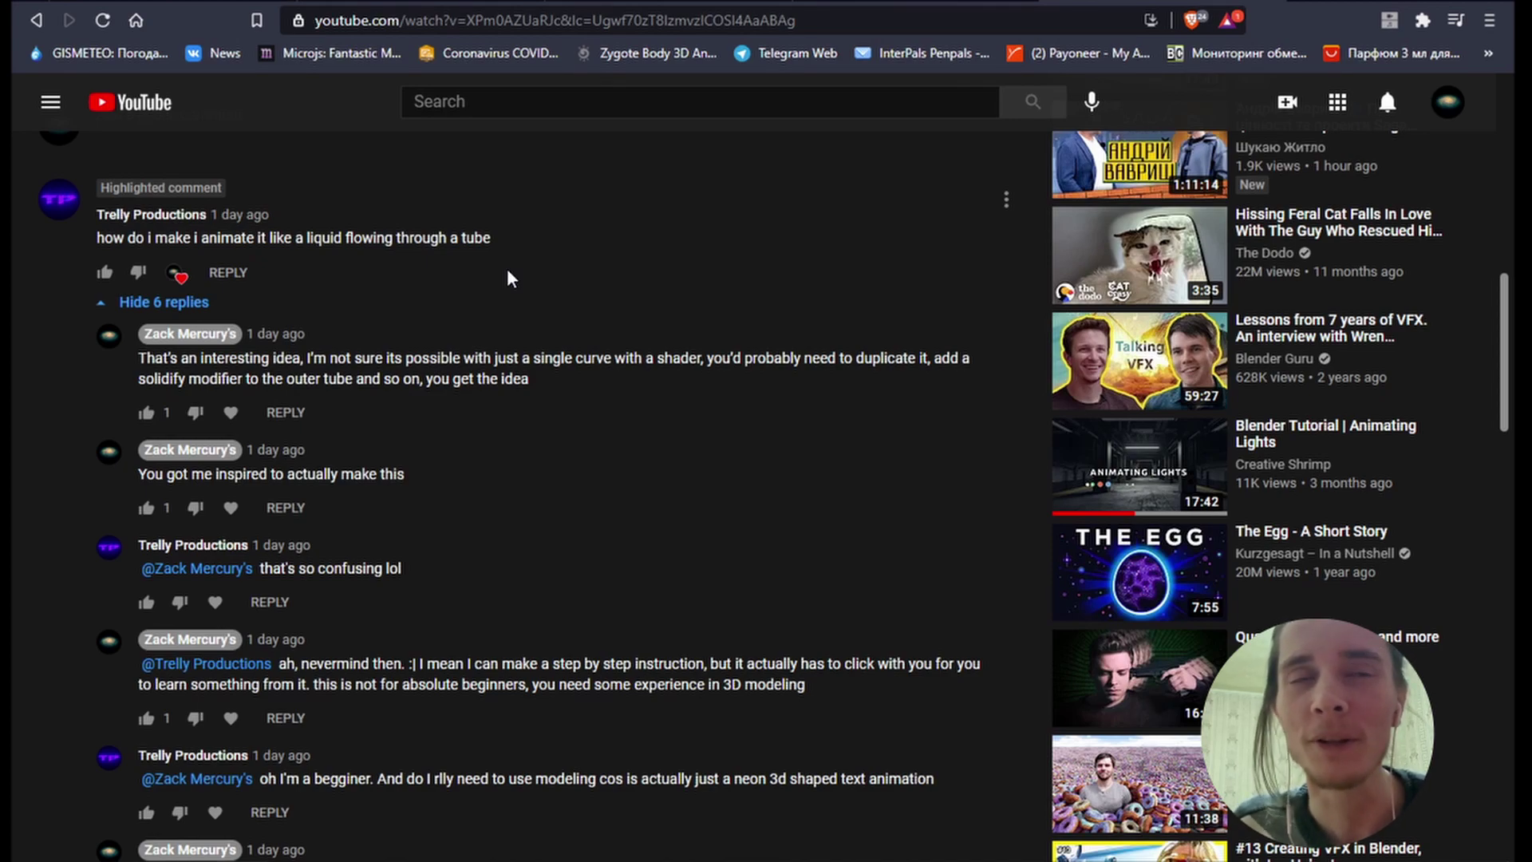
Switch to Blender and create a new General file.
{"action": "key", "text": "Home"}
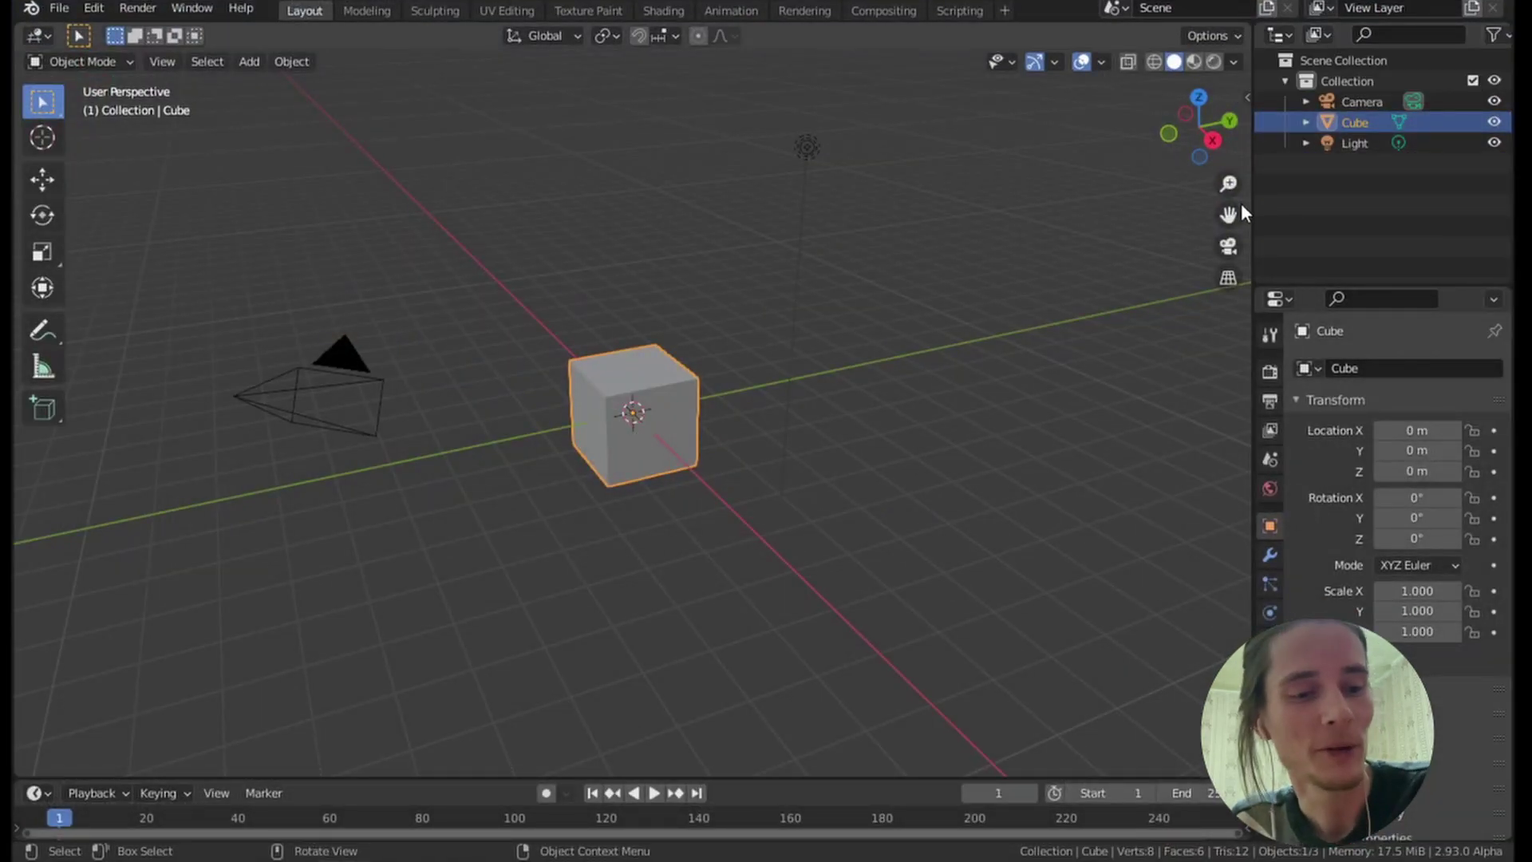
{"action": "left_click", "coordinate": [60, 10]}
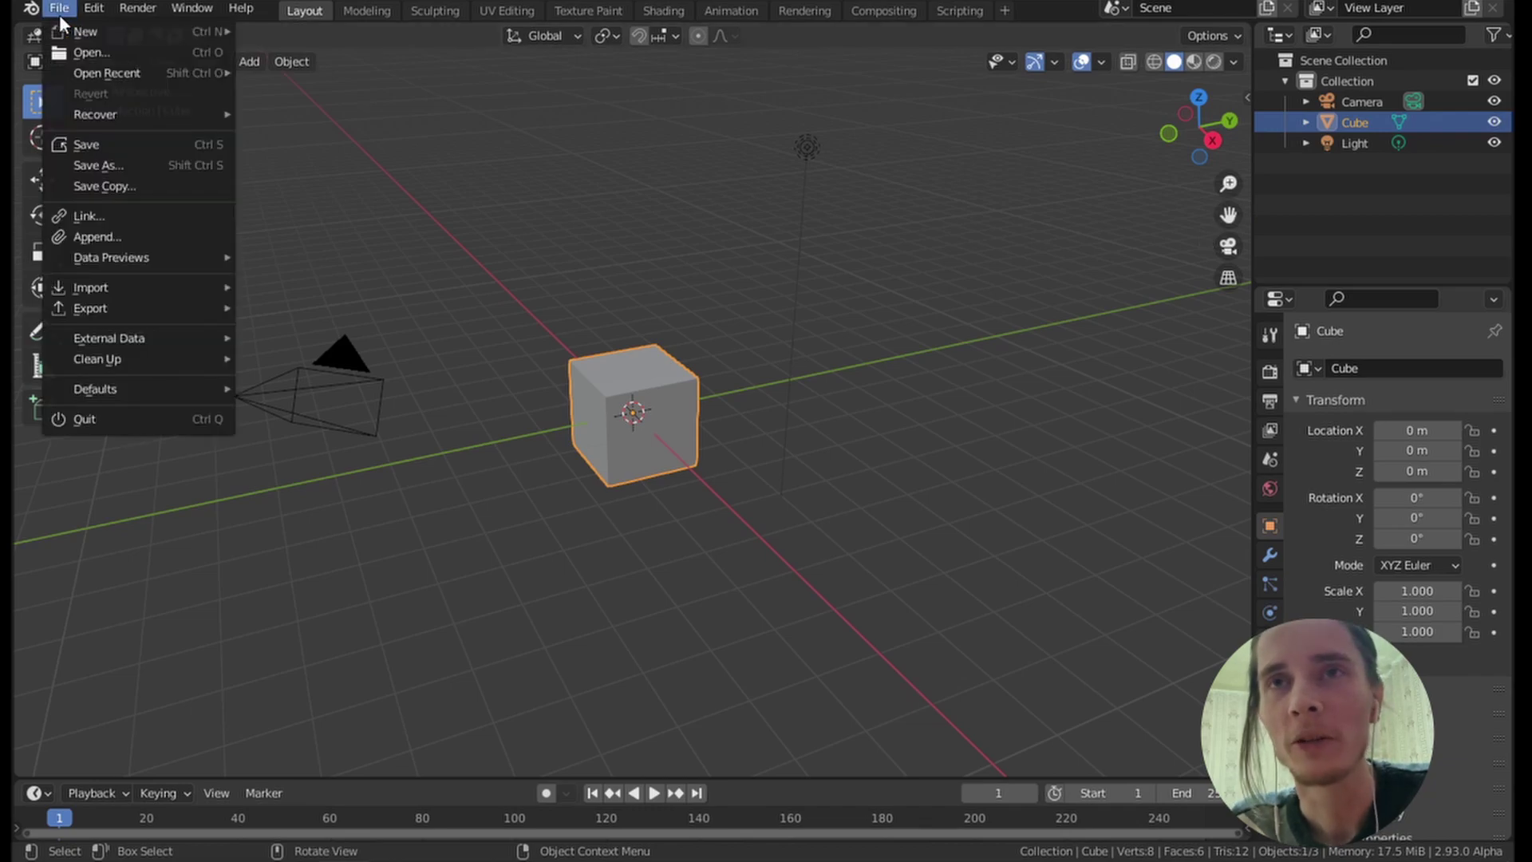
{"action": "mouse_move", "coordinate": [241, 8]}
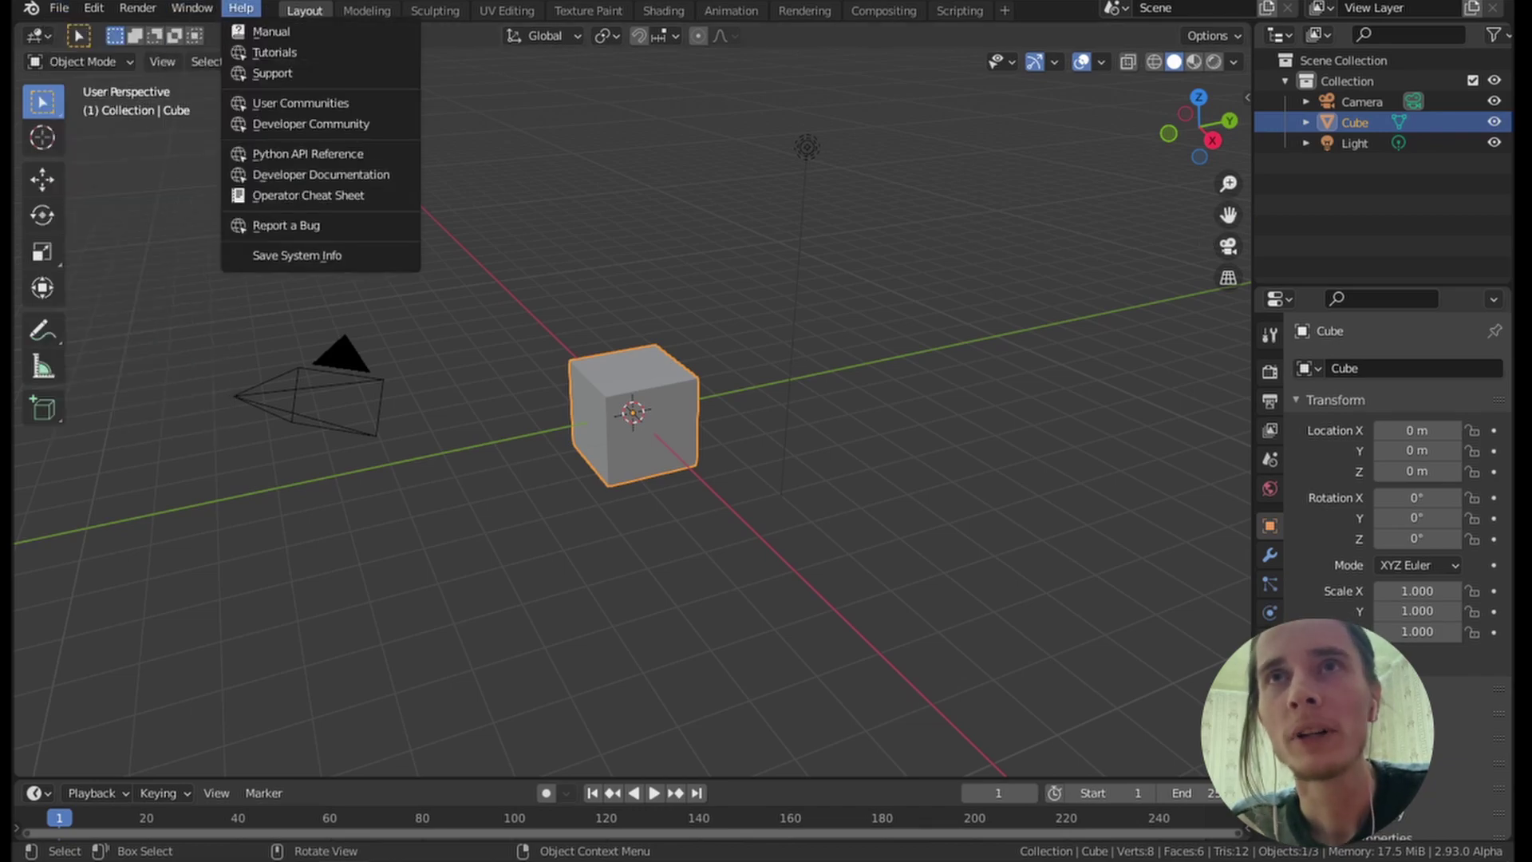
{"action": "left_click", "coordinate": [56, 14]}
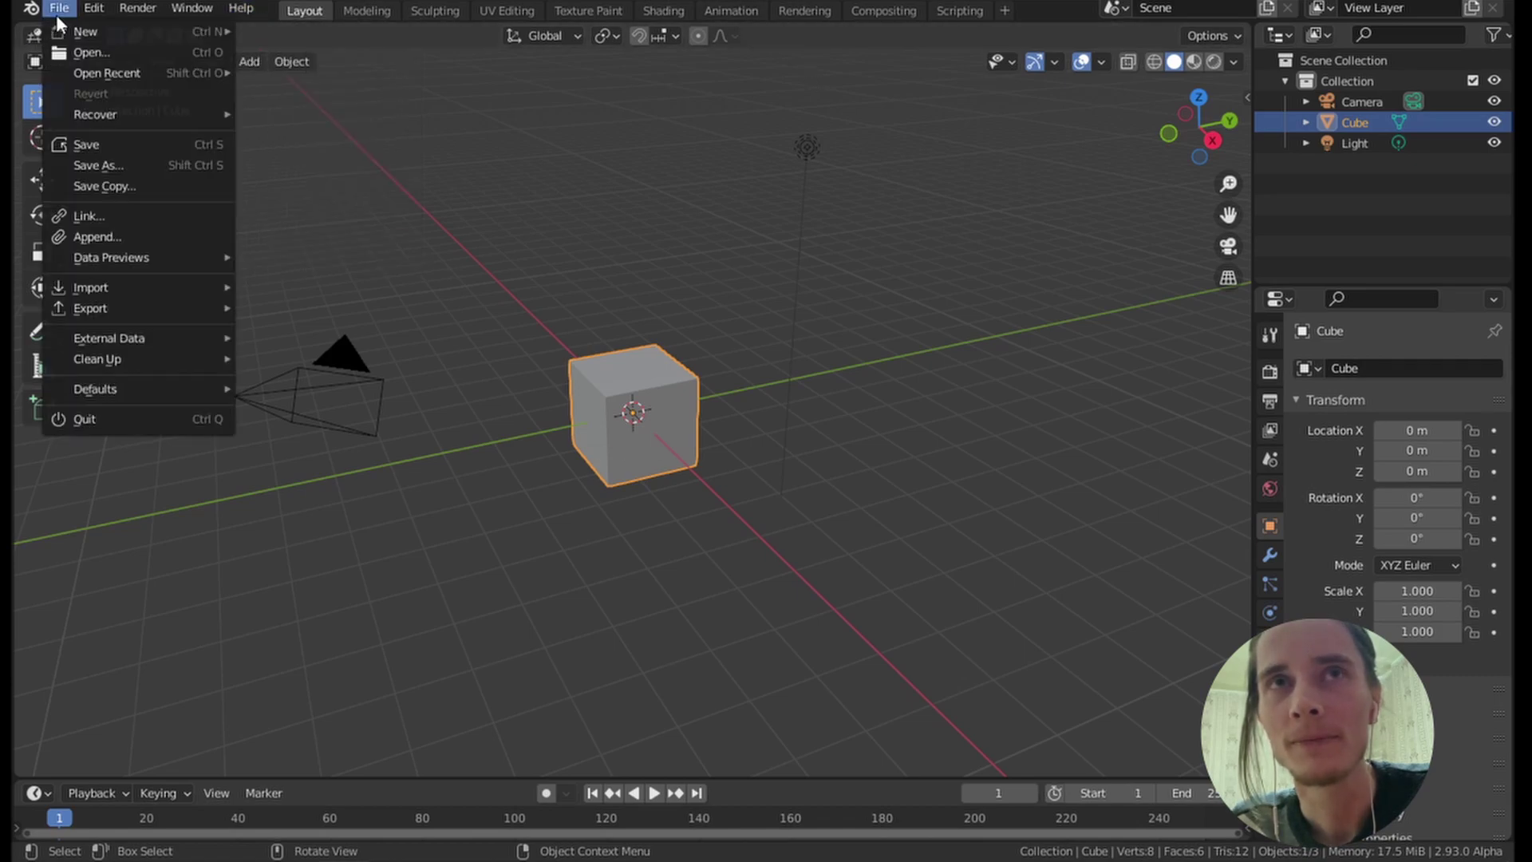
{"action": "mouse_move", "coordinate": [177, 30]}
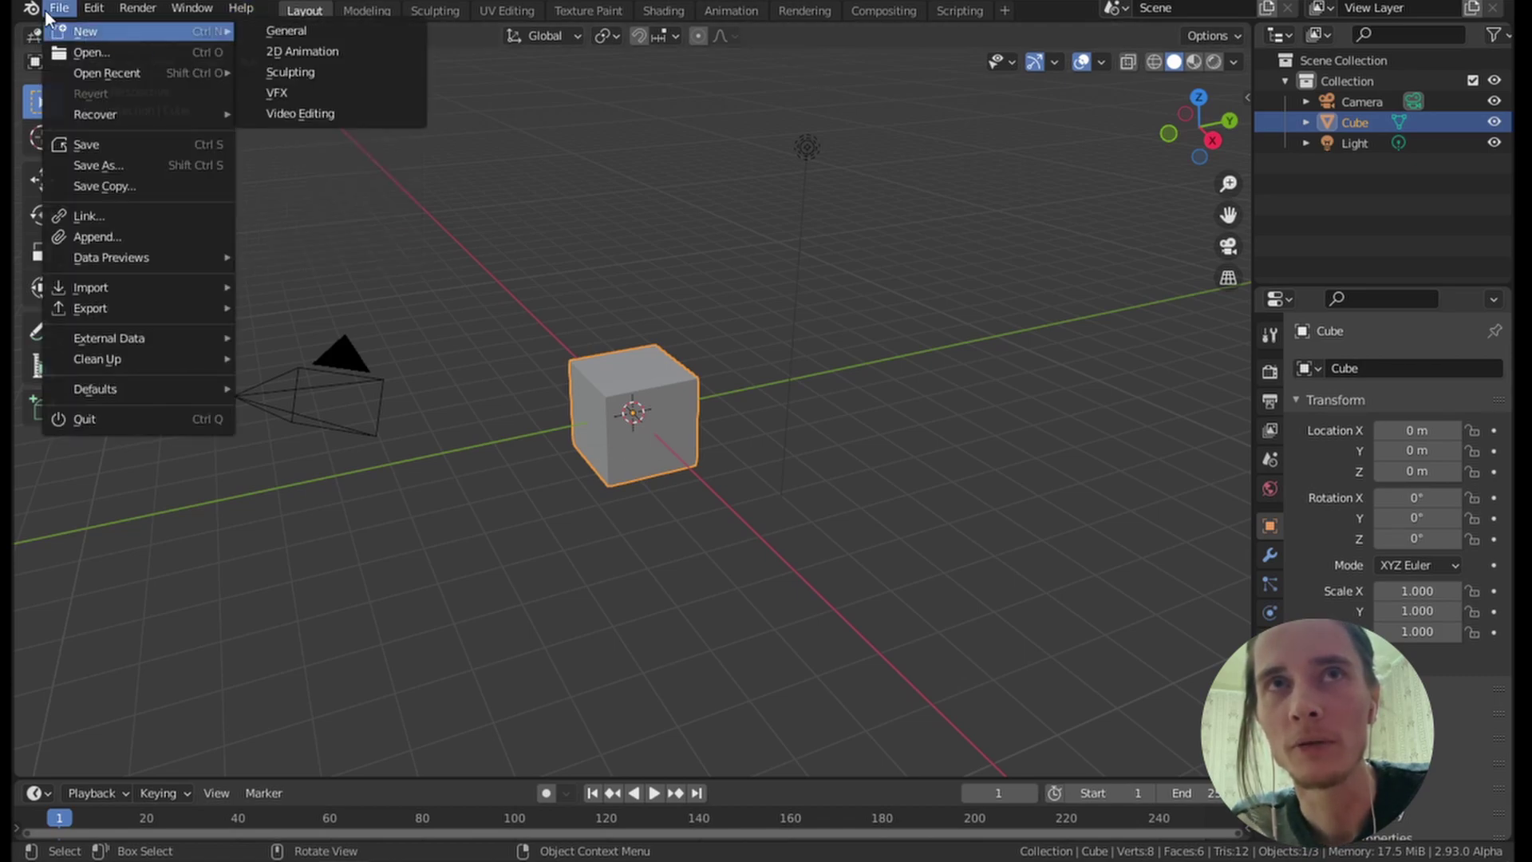
{"action": "left_click", "coordinate": [257, 36]}
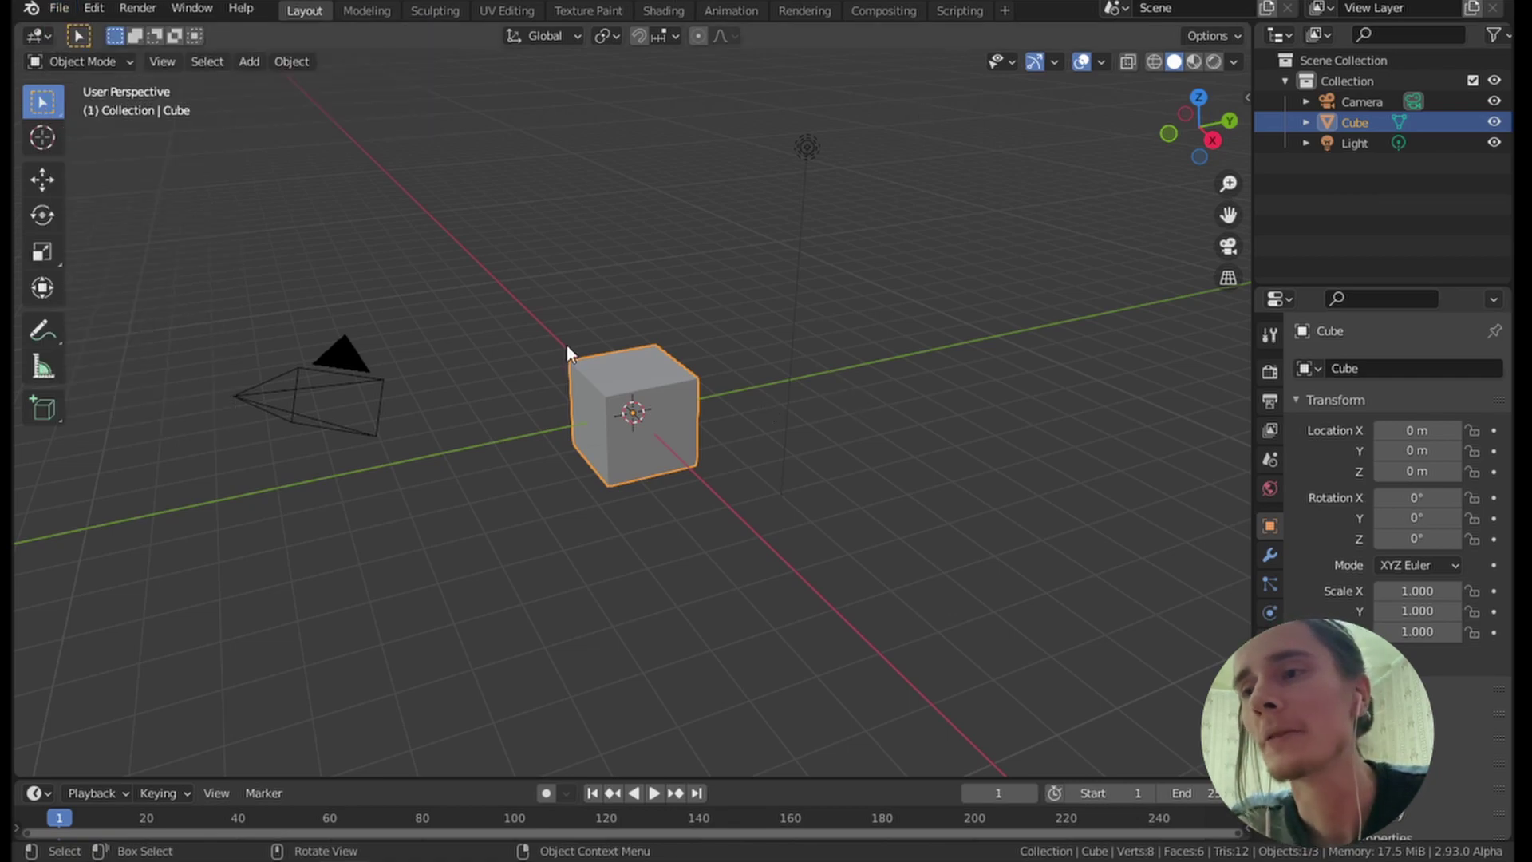
Delete the default cube and add a Bezier curve at the origin.
{"action": "key", "text": "Delete"}
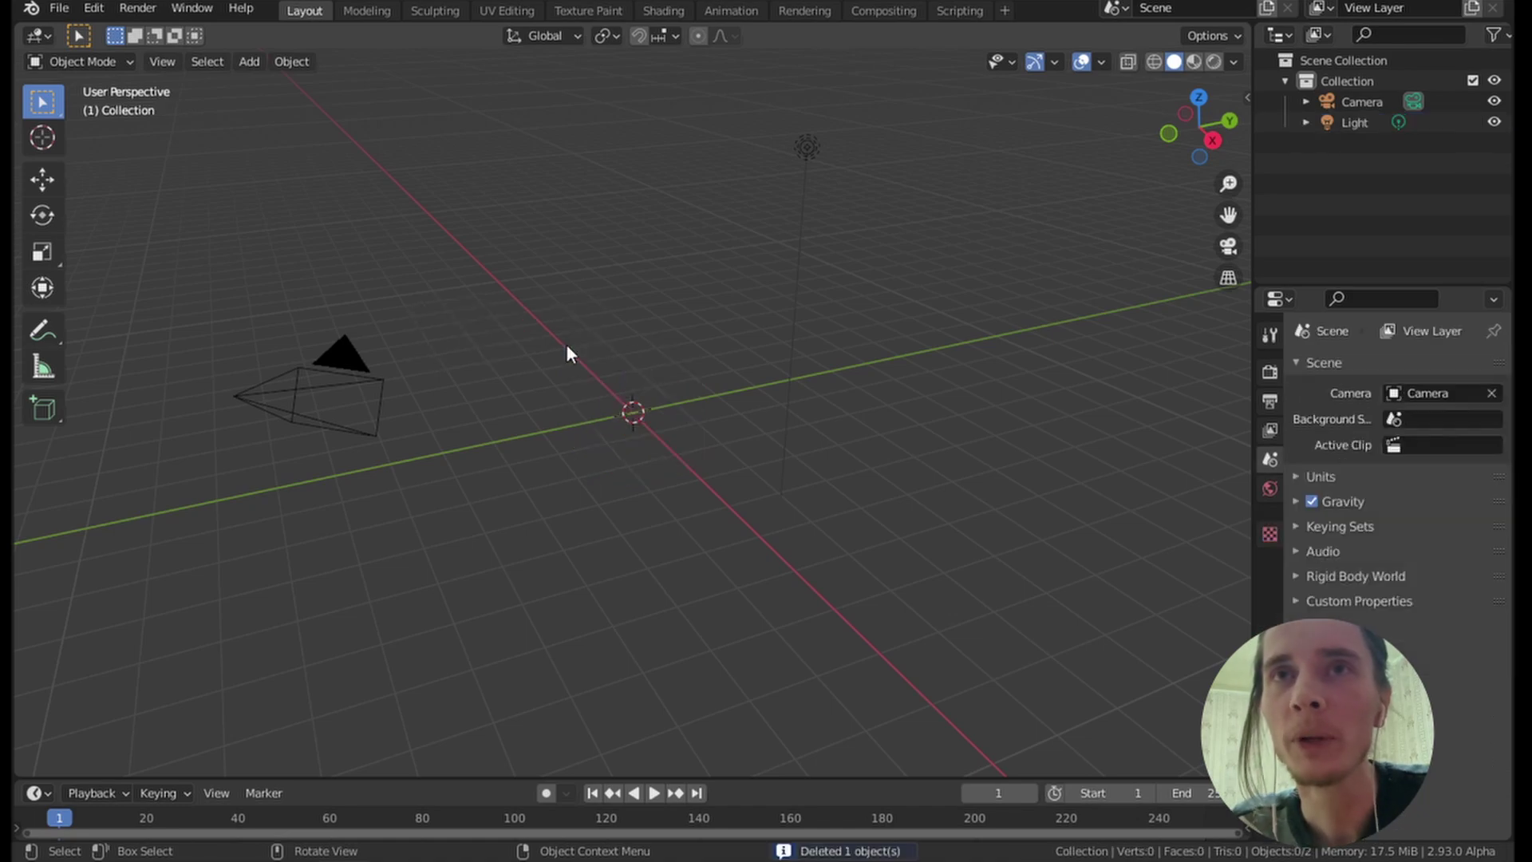
{"action": "key", "text": "shift+a"}
{"action": "mouse_move", "coordinate": [564, 371]}
{"action": "left_click", "coordinate": [682, 370]}
In Edit Mode from the top view, rotate the handles of the curve's +X end point steeply and scale them up.
{"action": "middle_click_drag", "start_coordinate": [681, 370], "coordinate": [820, 519]}
{"action": "key", "text": "KP_7"}
{"action": "scroll", "coordinate": [820, 517], "scroll_direction": "up", "scroll_amount": 4}
{"action": "key", "text": "Tab"}
{"action": "left_click", "coordinate": [887, 418]}
{"action": "scroll", "coordinate": [993, 504], "scroll_direction": "down", "scroll_amount": 4}
{"action": "key", "text": "r"}
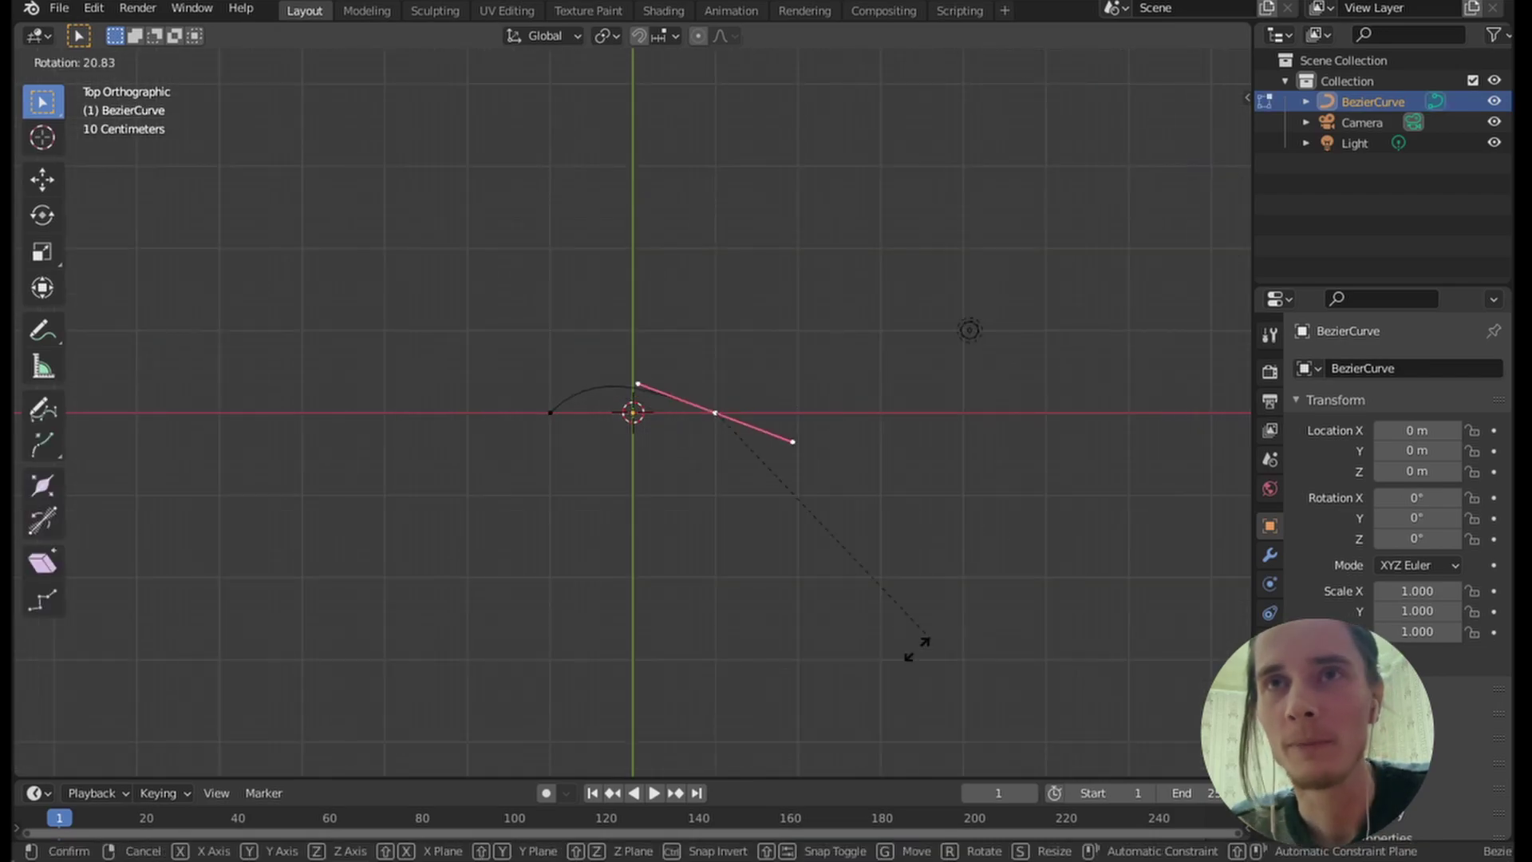
{"action": "left_click", "coordinate": [776, 609]}
{"action": "scroll", "coordinate": [776, 609], "scroll_direction": "up", "scroll_amount": 2}
{"action": "key", "text": "s"}
{"action": "left_click", "coordinate": [949, 739]}
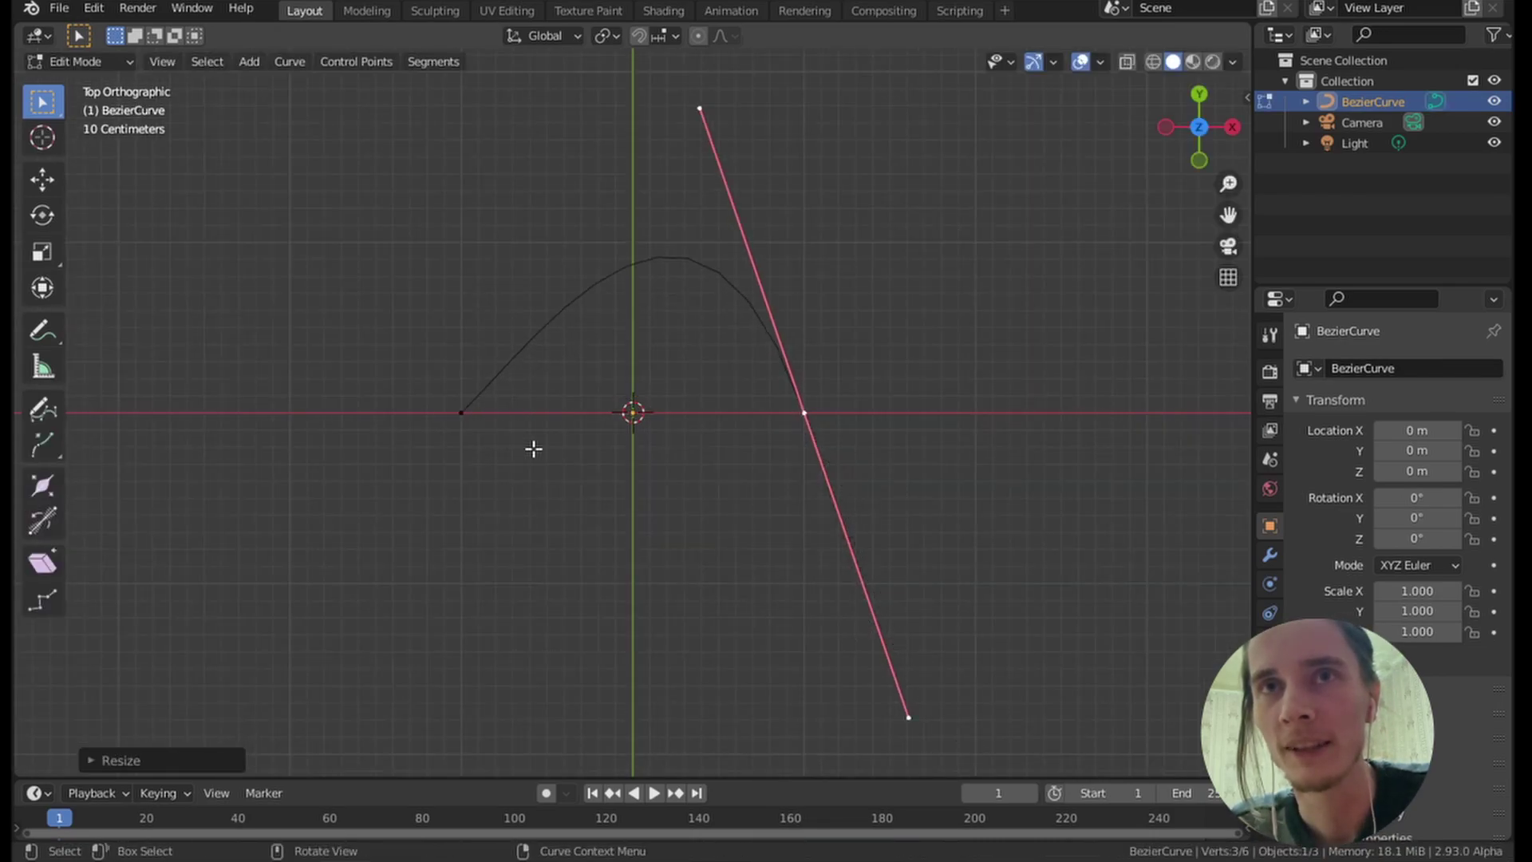
Rotate the handles of the curve's -X end point until they are nearly perpendicular to the X axis, rounding the arch.
{"action": "left_click", "coordinate": [458, 412]}
{"action": "key", "text": "r"}
{"action": "left_click", "coordinate": [479, 639]}
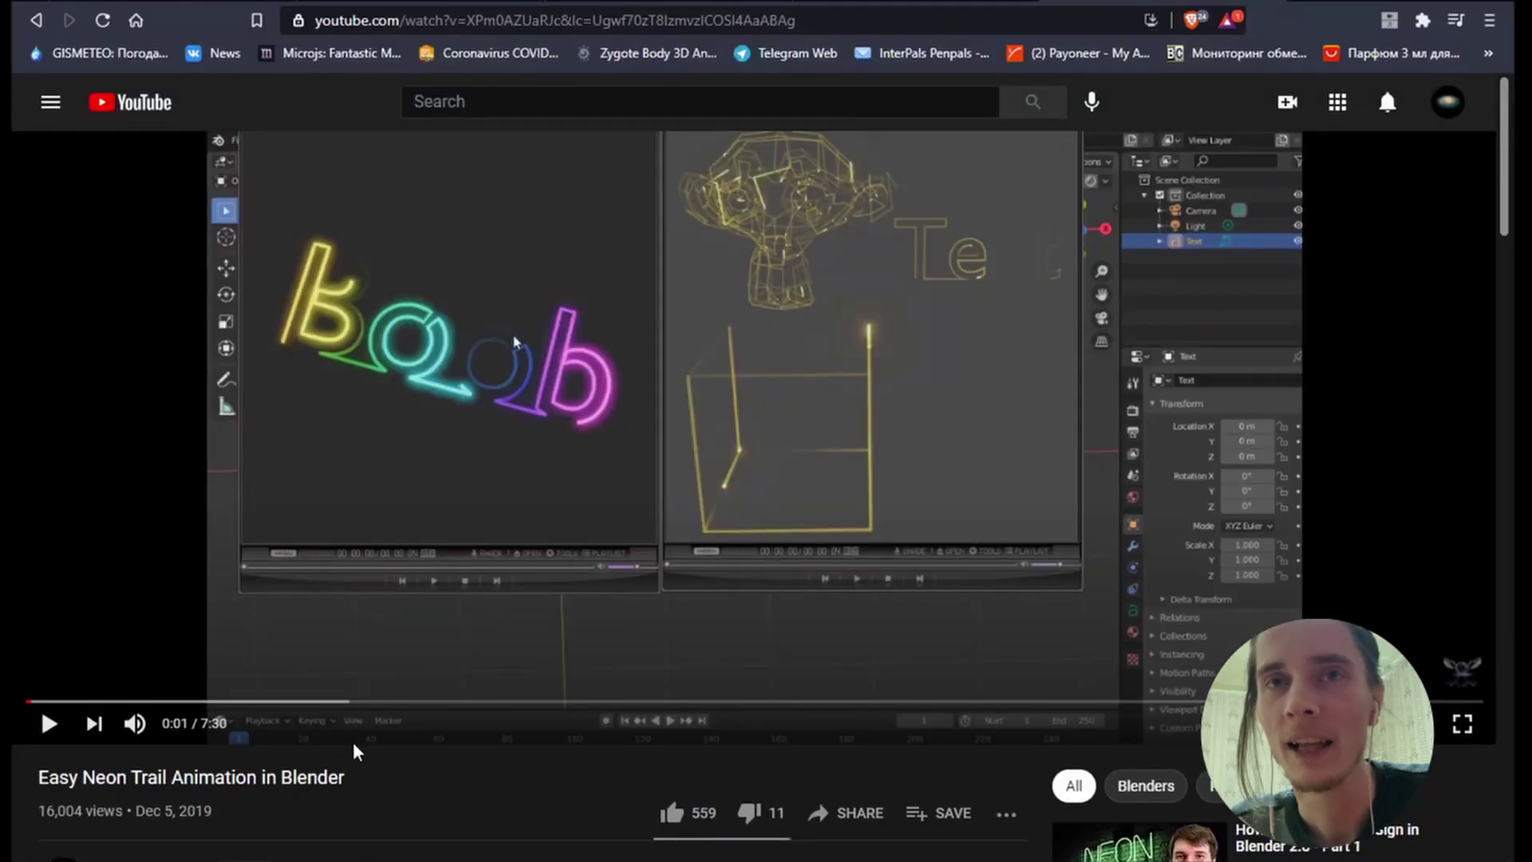
{"action": "scroll", "coordinate": [357, 752], "scroll_direction": "down", "scroll_amount": 10}
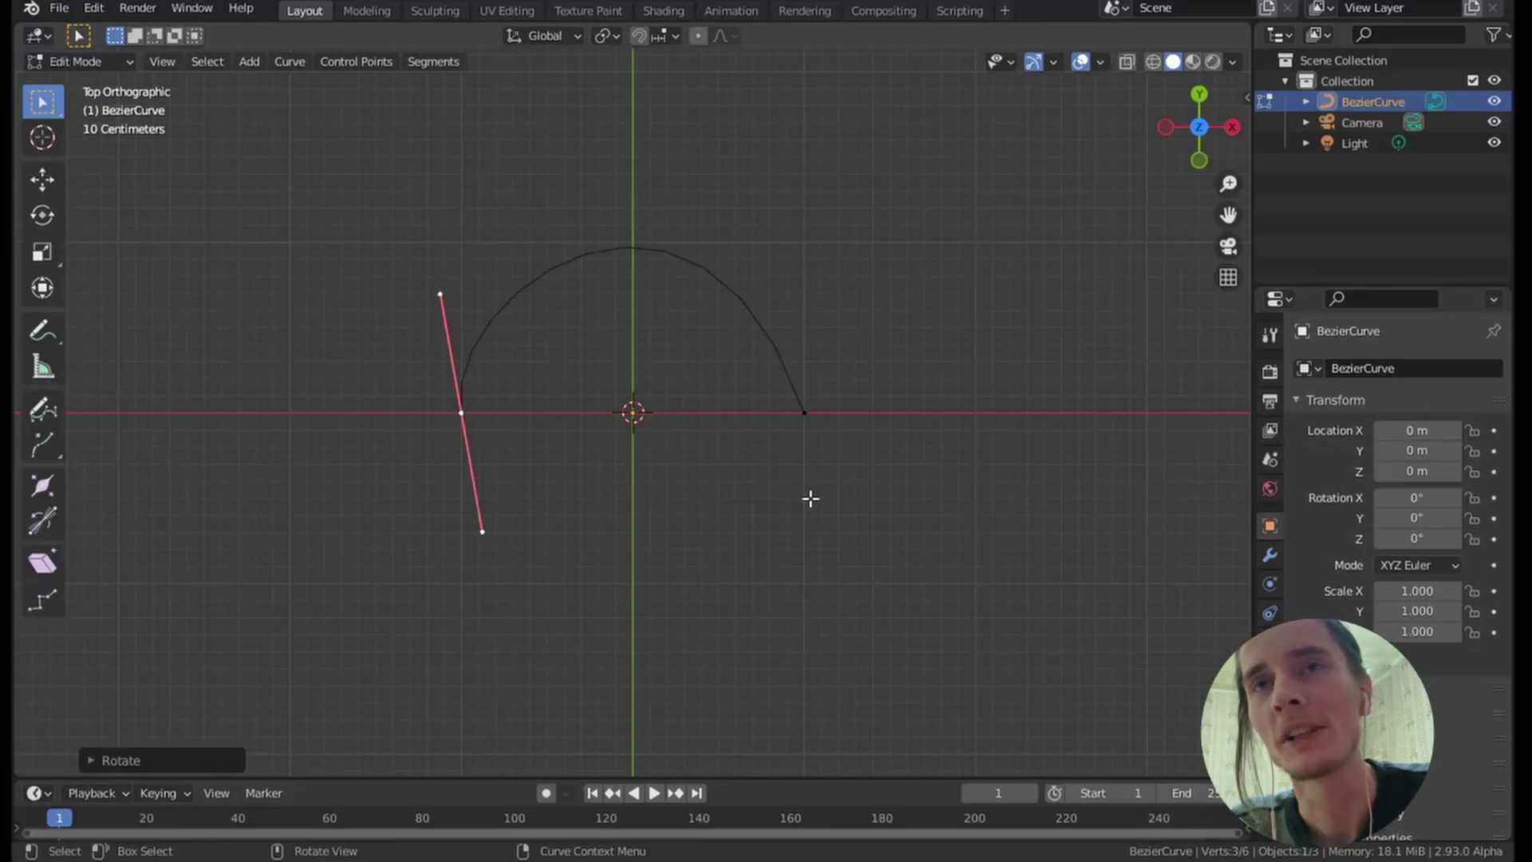
{"action": "scroll", "coordinate": [668, 469], "scroll_direction": "up", "scroll_amount": 3}
Raise the curve's selected end point along the Z axis and rotate its handles.
{"action": "middle_click_drag", "start_coordinate": [491, 456], "coordinate": [841, 503]}
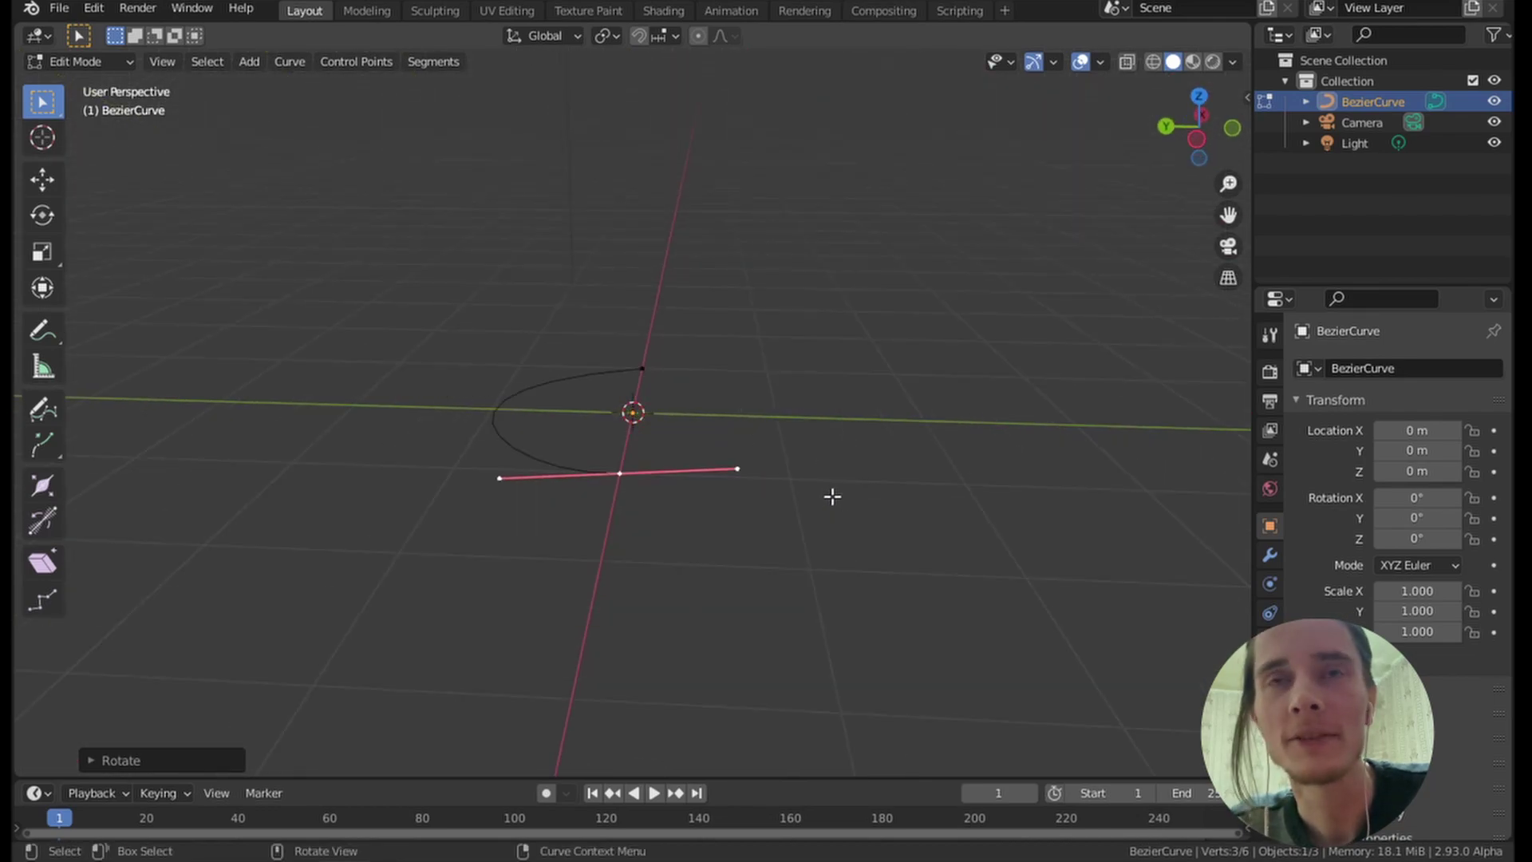
{"action": "key", "text": "g"}
{"action": "key", "text": "z"}
{"action": "left_click", "coordinate": [855, 404]}
{"action": "key", "text": "r"}
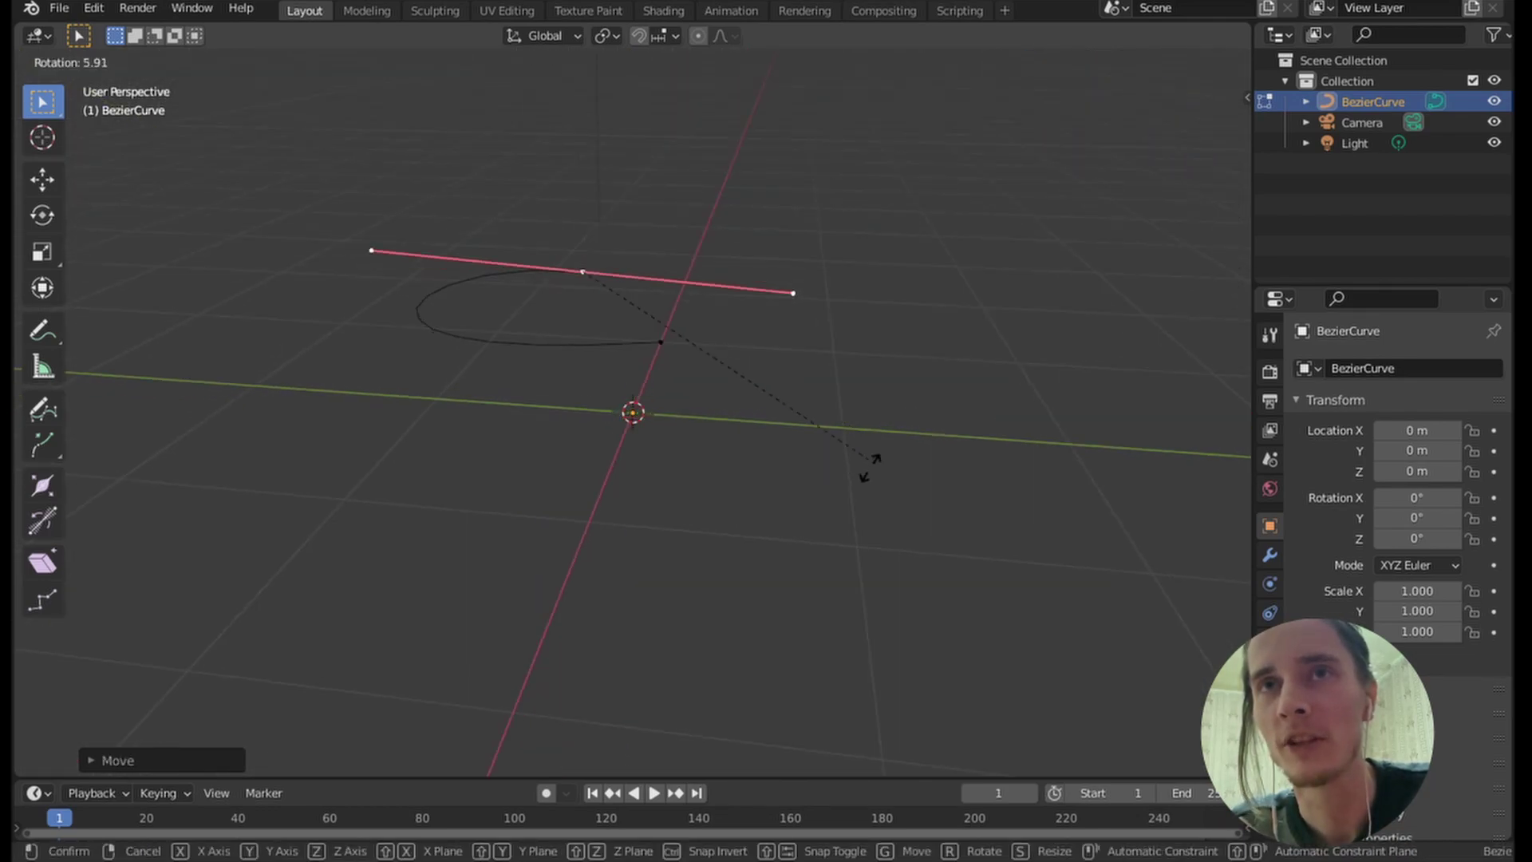
{"action": "left_click", "coordinate": [591, 625]}
Reposition the raised end point of the curve and scale its handles.
{"action": "middle_click_drag", "start_coordinate": [591, 625], "coordinate": [702, 458]}
{"action": "key", "text": "g"}
{"action": "left_click", "coordinate": [580, 470]}
{"action": "key", "text": "s"}
{"action": "left_click", "coordinate": [777, 266]}
Rotate the raised point's handles again, adjust its position to form a sweeping 3D bend, and return to Object Mode.
{"action": "middle_click_drag", "start_coordinate": [574, 380], "coordinate": [761, 512]}
{"action": "key", "text": "r"}
{"action": "left_click", "coordinate": [590, 703]}
{"action": "middle_click_drag", "start_coordinate": [630, 638], "coordinate": [827, 471]}
{"action": "middle_click_drag", "start_coordinate": [872, 511], "coordinate": [736, 503]}
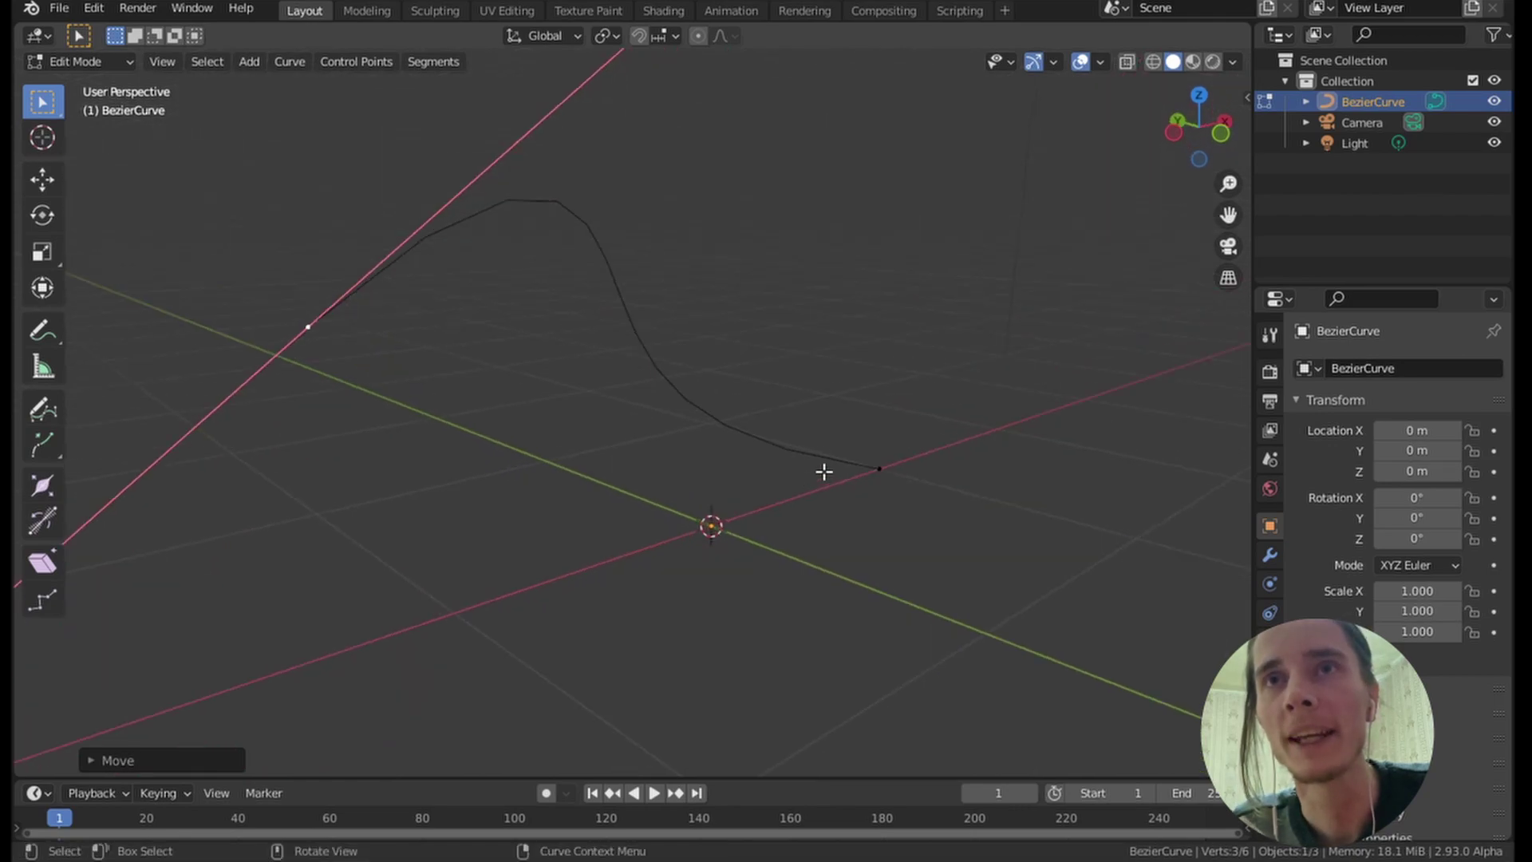
{"action": "key", "text": "g"}
{"action": "left_click", "coordinate": [855, 547]}
{"action": "key", "text": "Tab"}
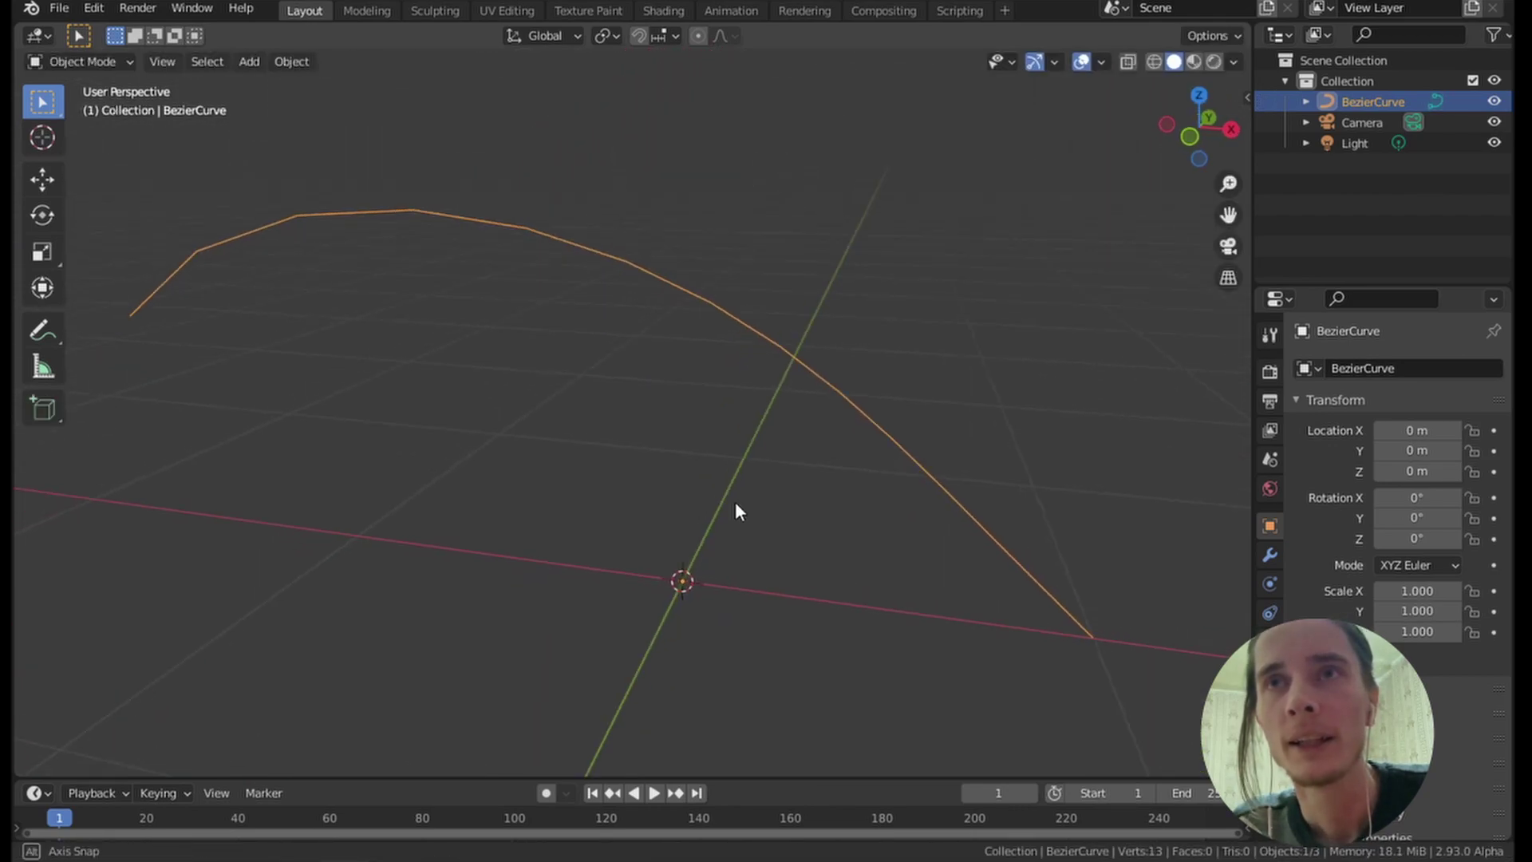
Set the Bezier curve's preview resolution to 53 to smooth it.
{"action": "left_click", "coordinate": [1270, 641]}
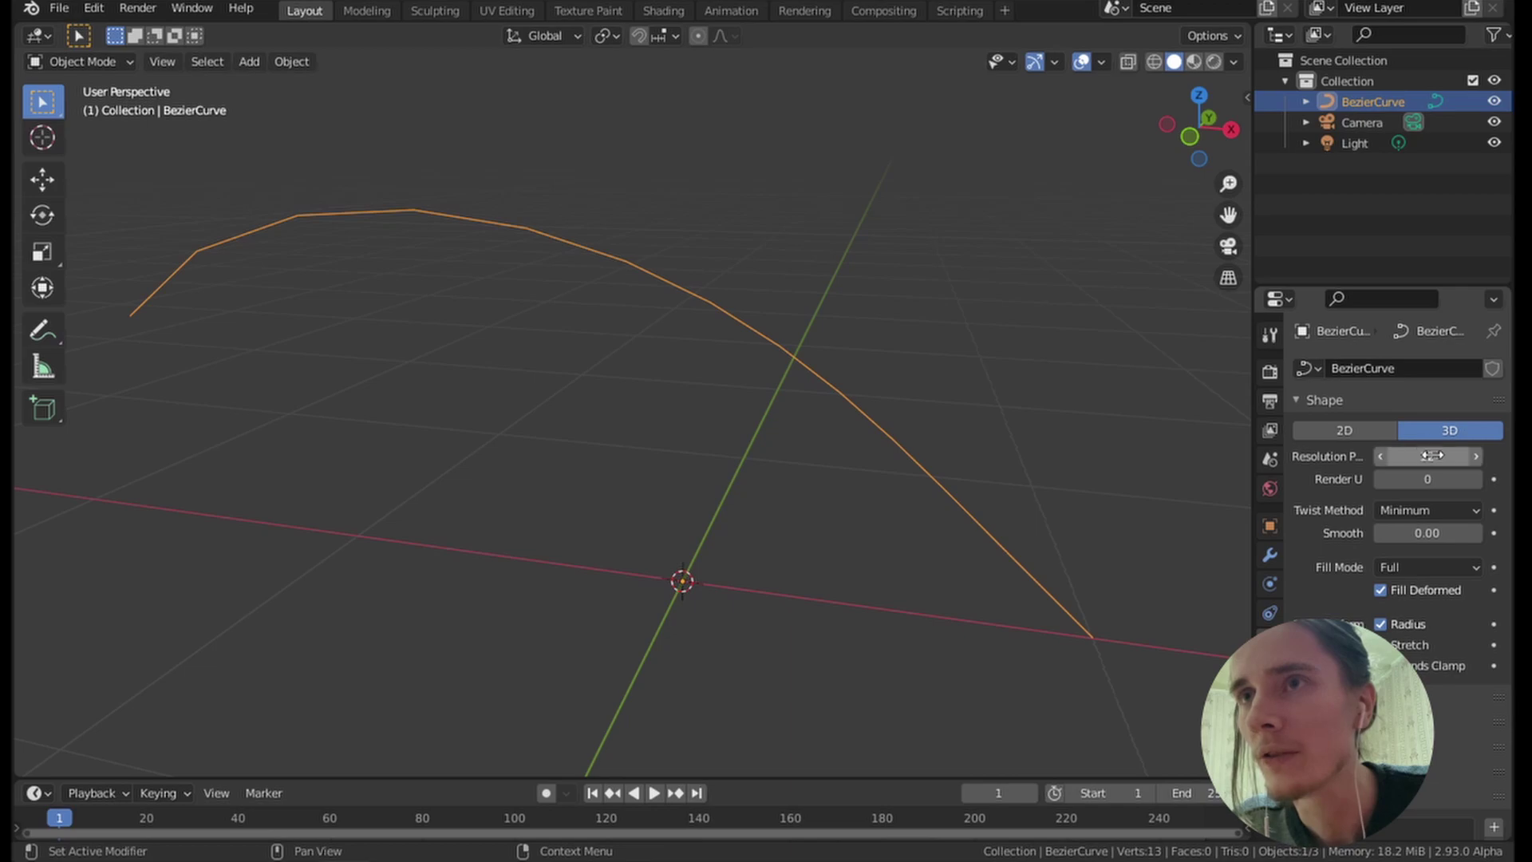
{"action": "left_click_drag", "start_coordinate": [1429, 452], "coordinate": [1476, 452]}
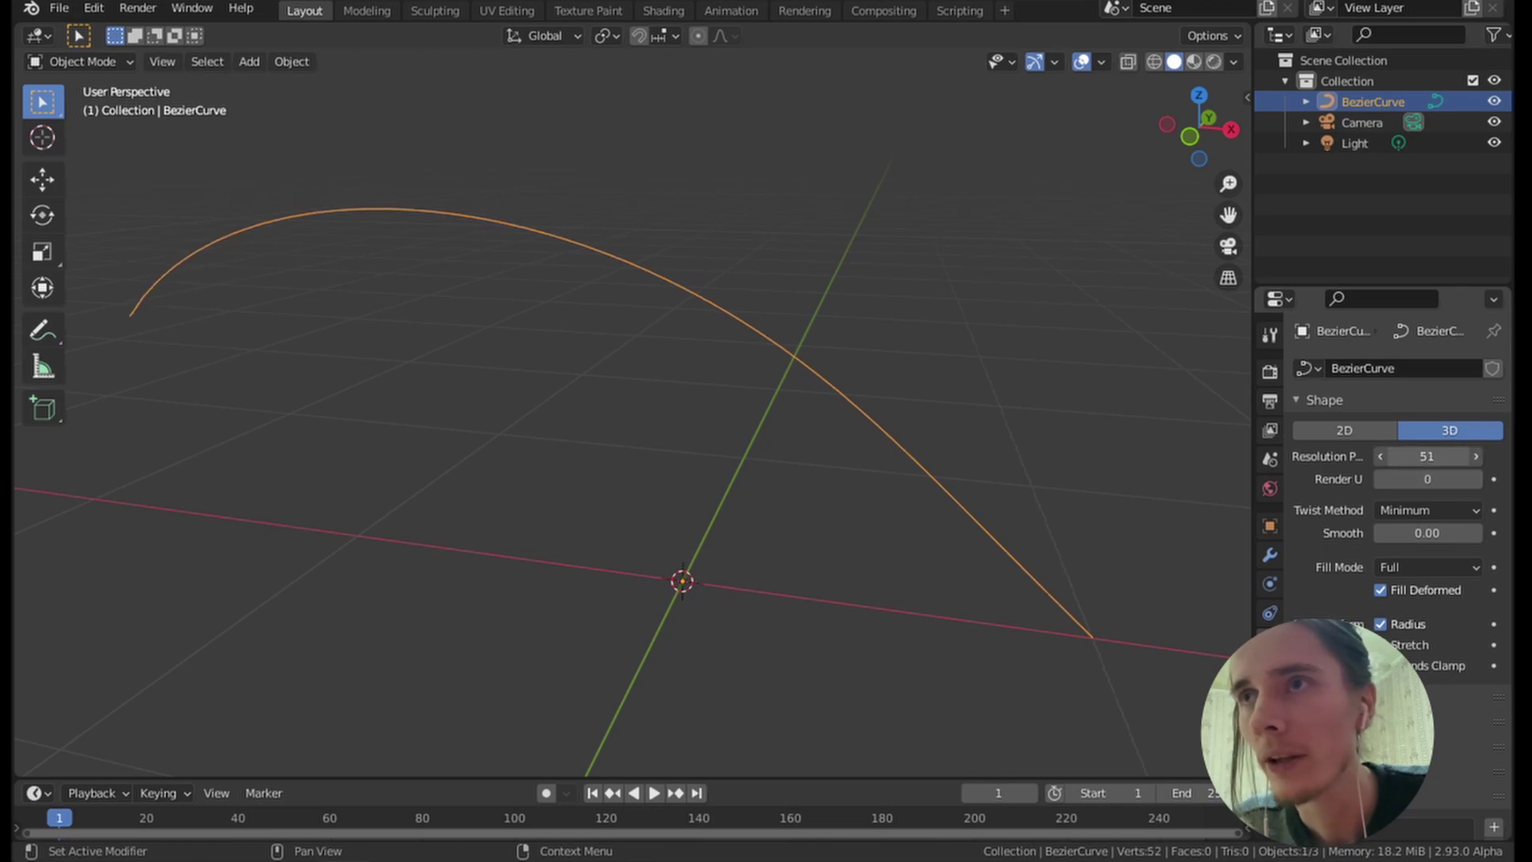
{"action": "middle_click_drag", "start_coordinate": [728, 359], "coordinate": [831, 400]}
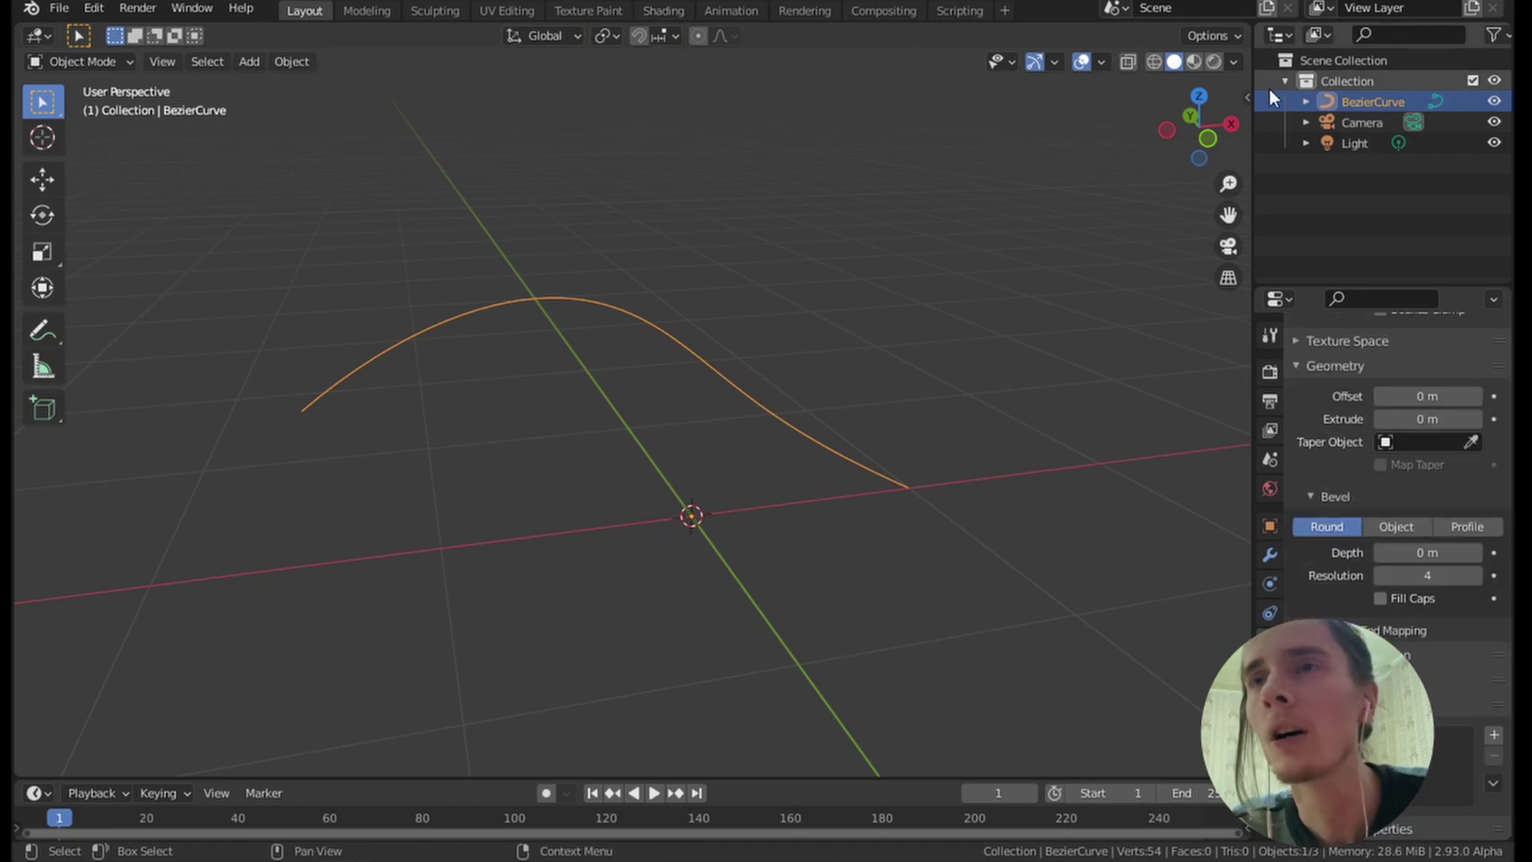
Give the curve a round bevel with a depth of 0.043 m to turn it into a tube.
{"action": "scroll", "coordinate": [1163, 417], "scroll_direction": "up", "scroll_amount": 1}
{"action": "scroll", "coordinate": [731, 320], "scroll_direction": "down", "scroll_amount": 1}
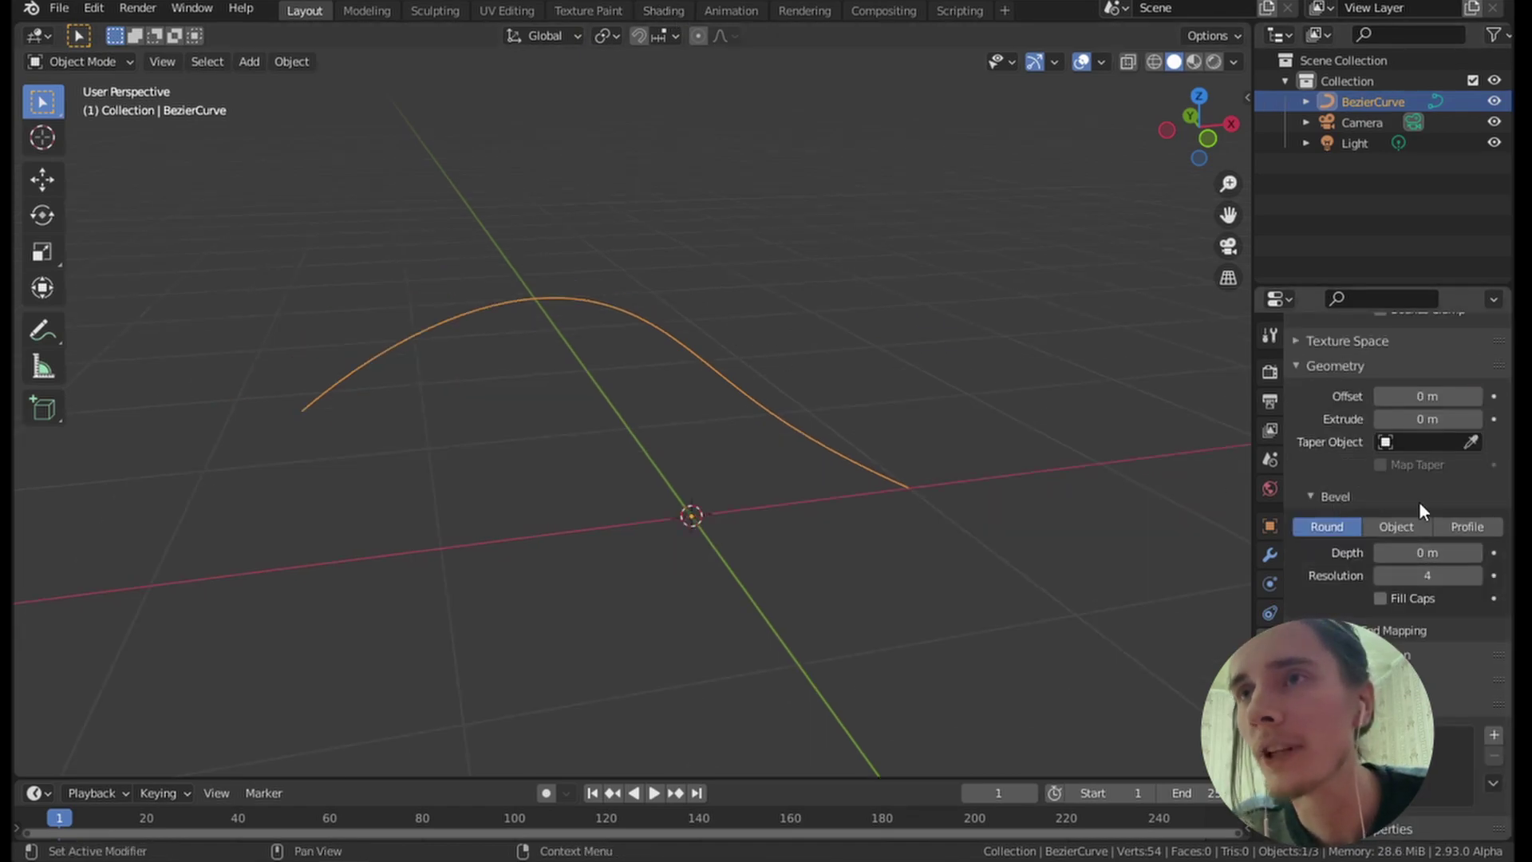
{"action": "left_click_drag", "start_coordinate": [1417, 553], "coordinate": [1464, 552]}
{"action": "middle_click_drag", "start_coordinate": [758, 369], "coordinate": [742, 428]}
{"action": "scroll", "coordinate": [878, 383], "scroll_direction": "up", "scroll_amount": 3}
{"action": "scroll", "coordinate": [1032, 312], "scroll_direction": "down", "scroll_amount": 5}
{"action": "middle_click_drag", "start_coordinate": [1089, 487], "coordinate": [738, 471]}
{"action": "scroll", "coordinate": [905, 468], "scroll_direction": "up", "scroll_amount": 3}
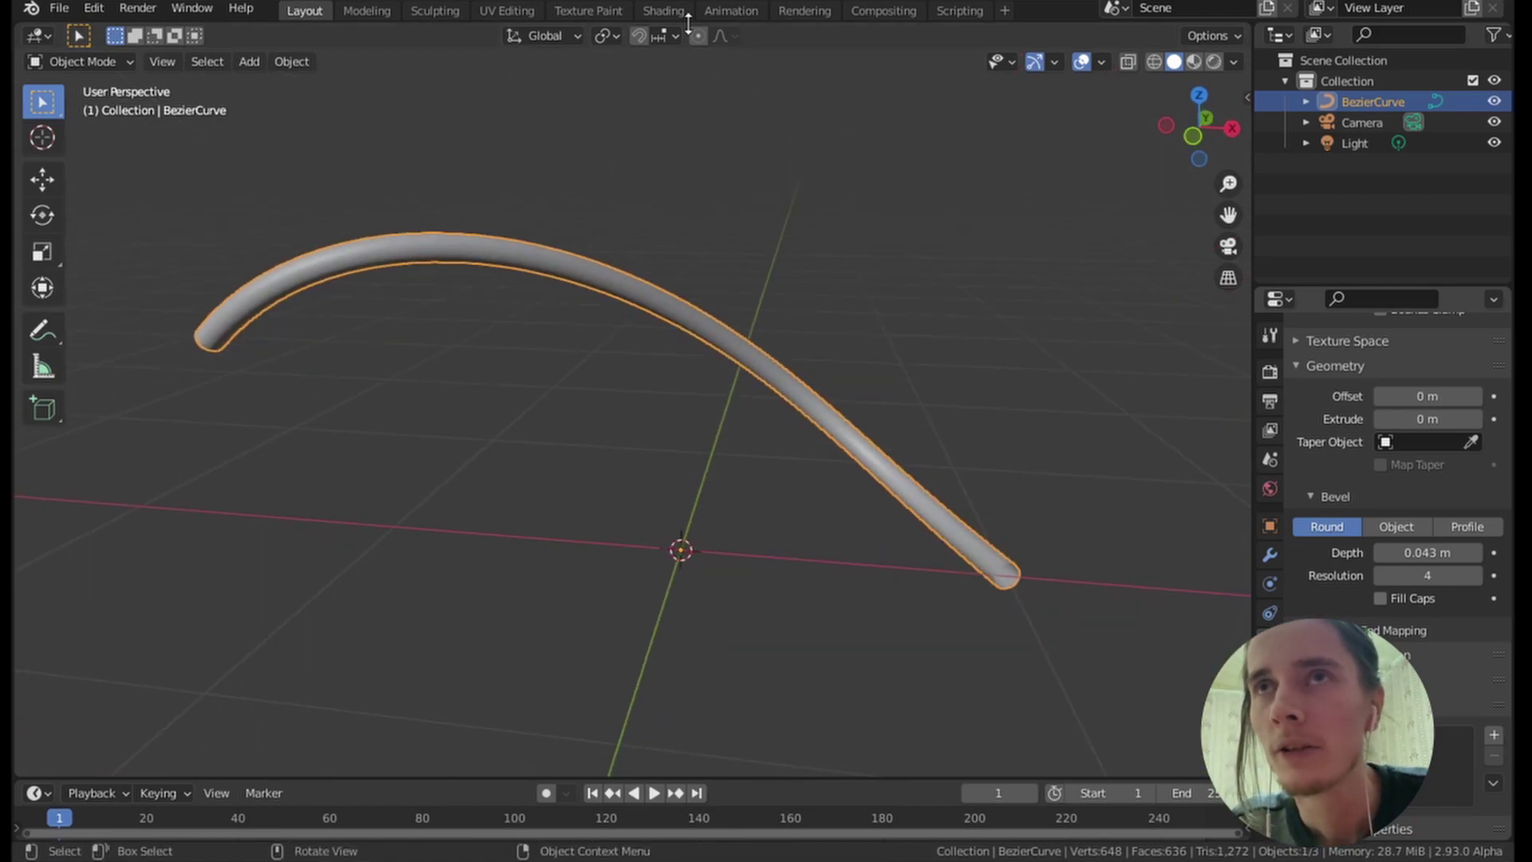
Switch to the Shading workspace and show the tube from the front in Rendered viewport shading.
{"action": "left_click", "coordinate": [660, 10]}
{"action": "middle_click_drag", "start_coordinate": [687, 359], "coordinate": [673, 270]}
{"action": "key", "text": "KP_1"}
{"action": "scroll", "coordinate": [654, 300], "scroll_direction": "up", "scroll_amount": 2}
{"action": "middle_click_drag", "start_coordinate": [788, 347], "coordinate": [797, 195], "text": "shift"}
{"action": "key", "text": "z"}
{"action": "left_click", "coordinate": [736, 174]}
{"action": "scroll", "coordinate": [757, 280], "scroll_direction": "up", "scroll_amount": 2}
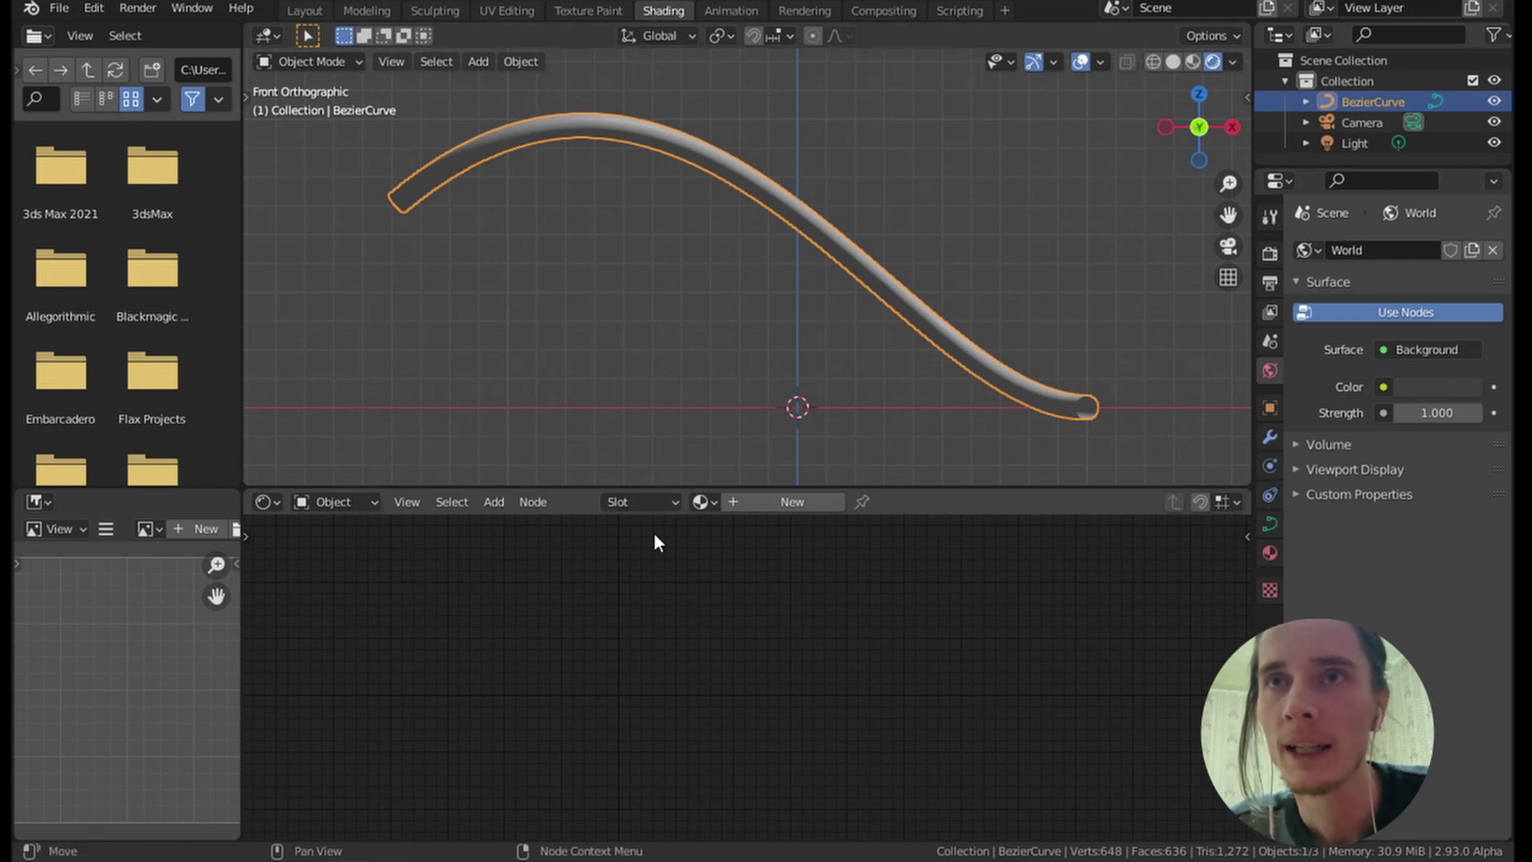
Create a new material on the tube and delete its default shader node, keeping only the Material Output.
{"action": "left_click", "coordinate": [773, 501]}
{"action": "key", "text": "x"}
{"action": "scroll", "coordinate": [575, 594], "scroll_direction": "up", "scroll_amount": 2}
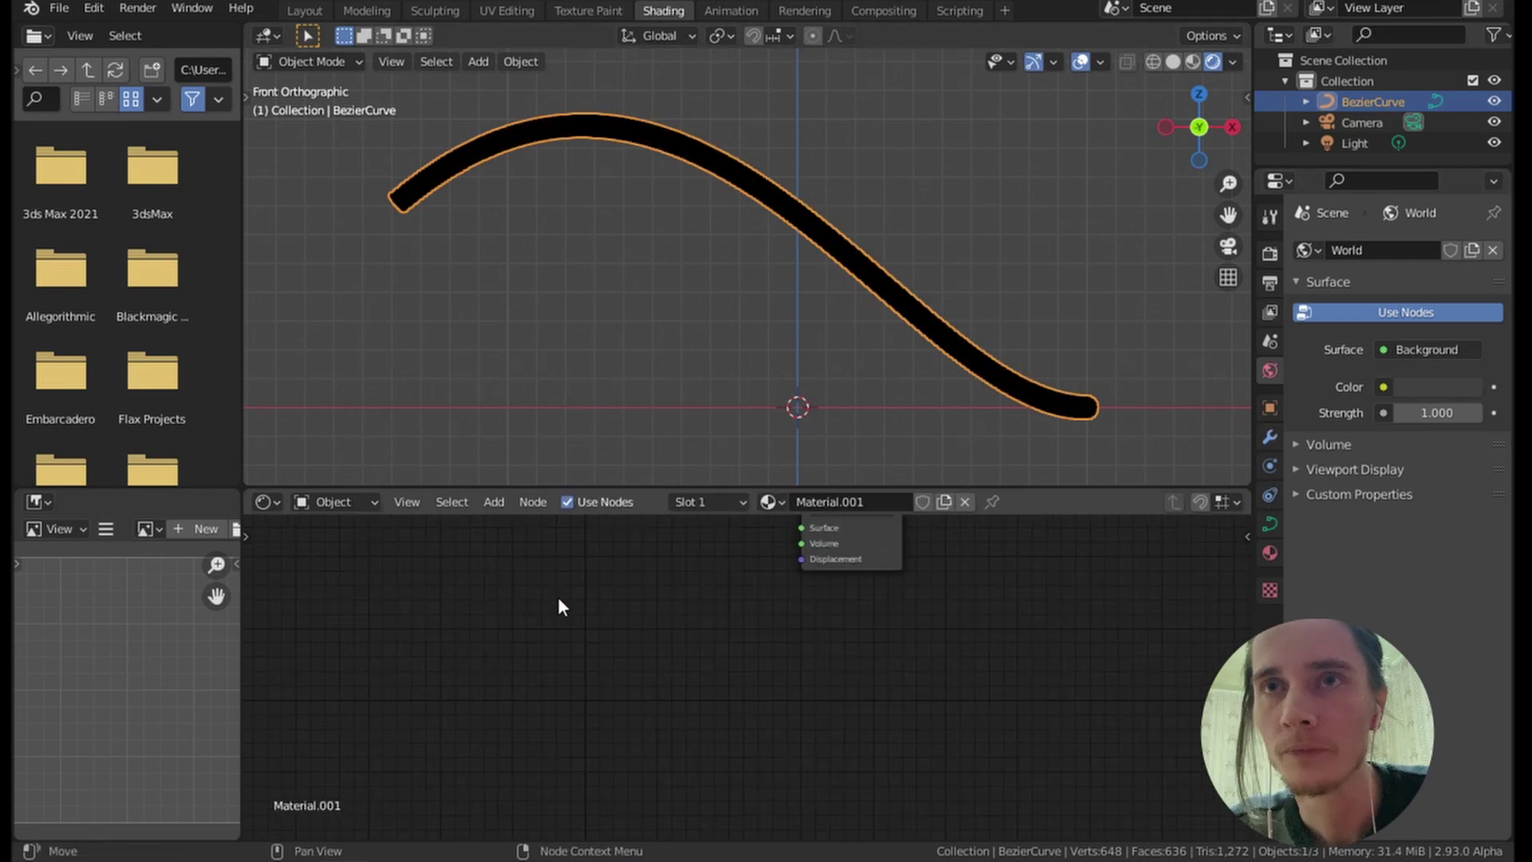
{"action": "key", "text": "shift+a"}
{"action": "mouse_move", "coordinate": [536, 675]}
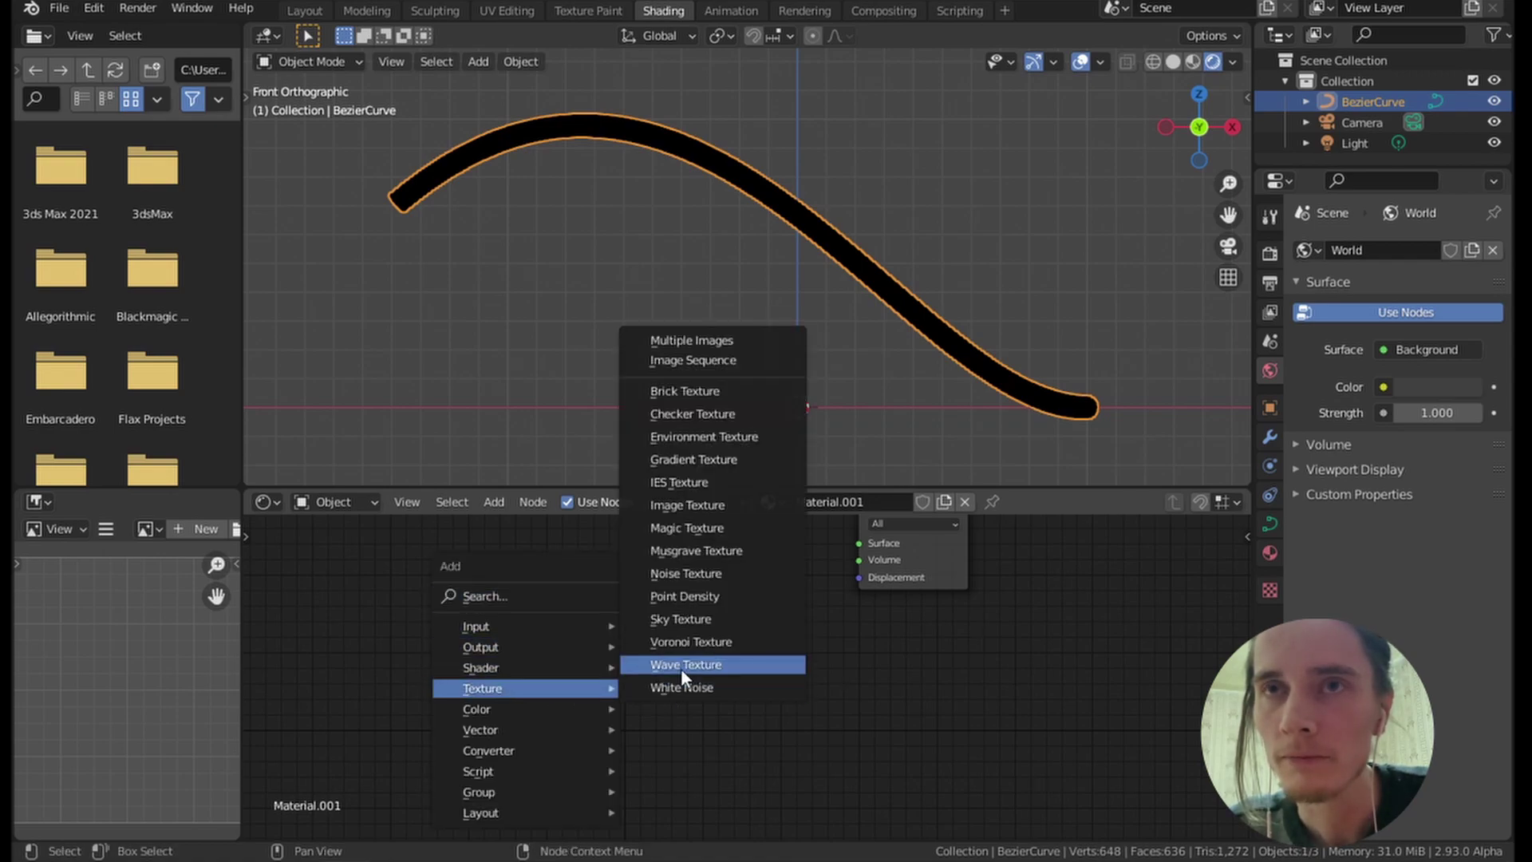
{"action": "key", "text": "Escape"}
Add a Texture Coordinate node to the material, well before the Material Output node.
{"action": "middle_click_drag", "start_coordinate": [599, 548], "coordinate": [735, 591]}
{"action": "key", "text": "shift+a"}
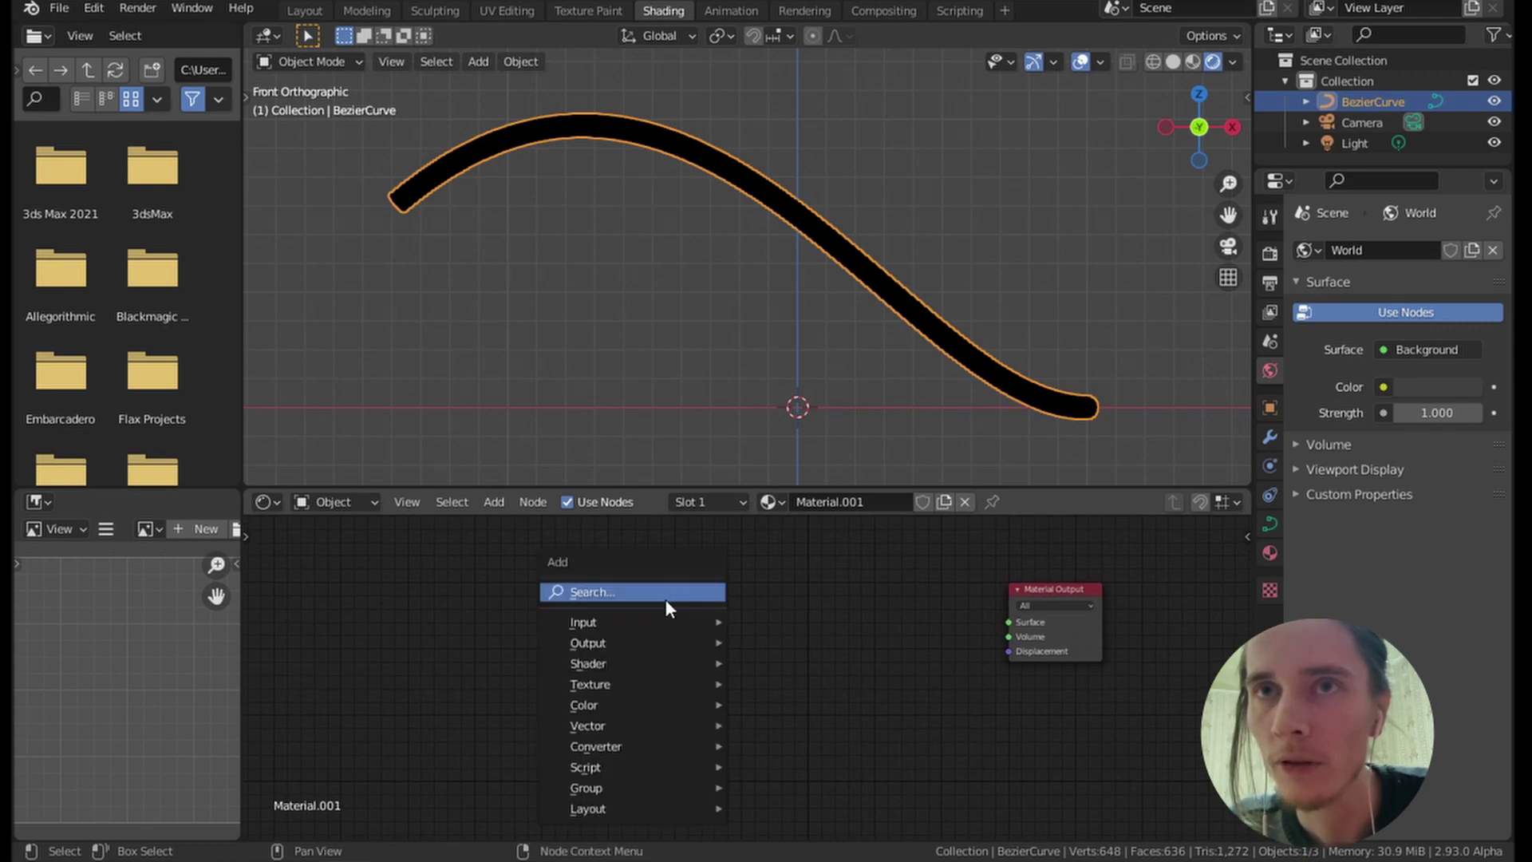
{"action": "mouse_move", "coordinate": [666, 617]}
{"action": "left_click", "coordinate": [817, 511]}
{"action": "left_click", "coordinate": [616, 594]}
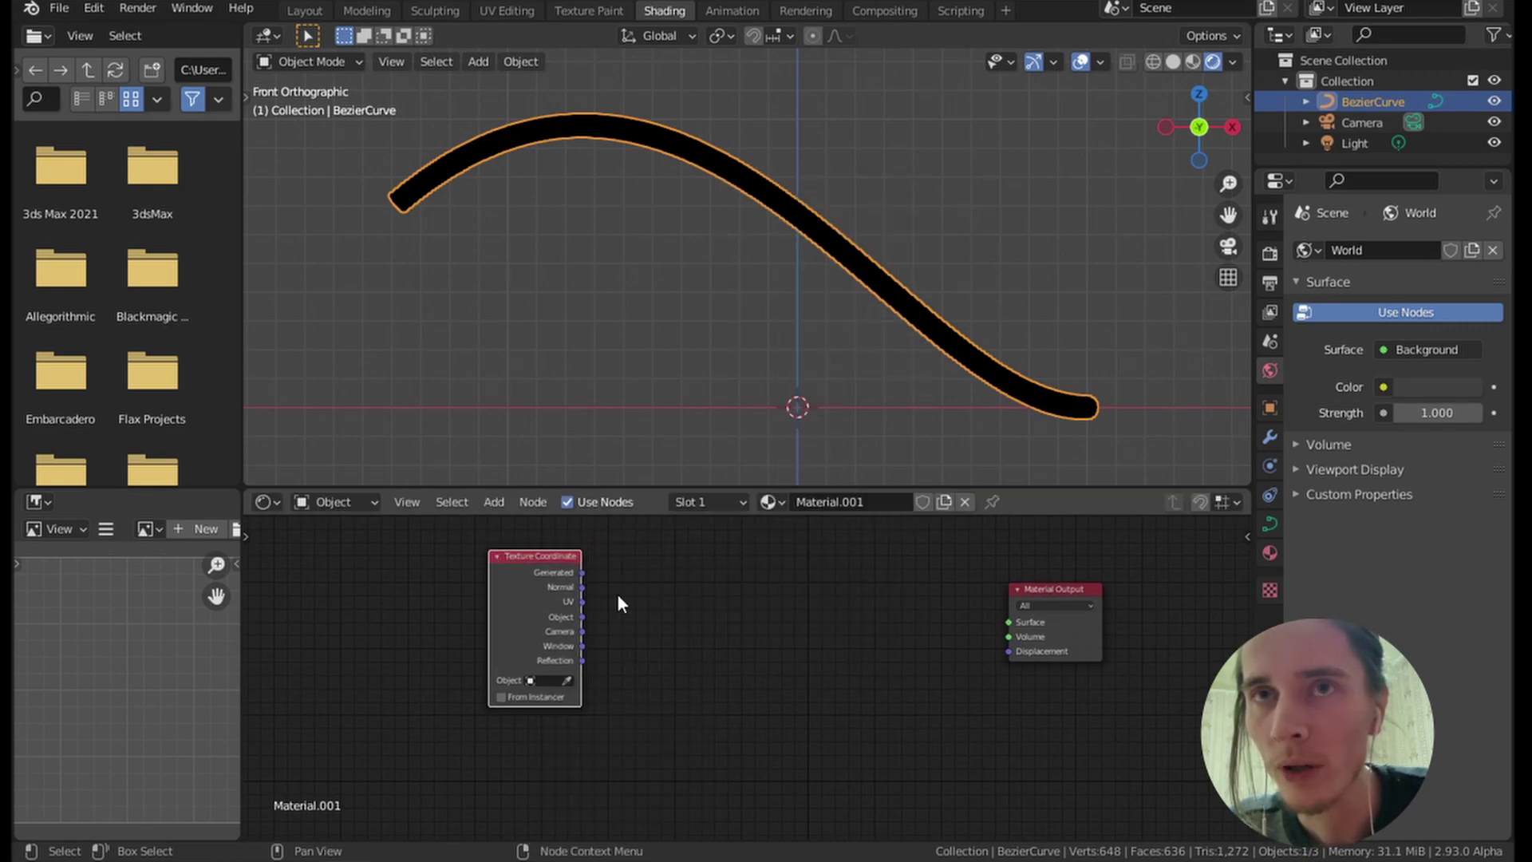
Add a Separate XYZ node, feed its Vector from the UV output, and link its X output to the Material Output's Surface.
{"action": "scroll", "coordinate": [616, 599], "scroll_direction": "up", "scroll_amount": 1}
{"action": "key", "text": "shift+a"}
{"action": "mouse_move", "coordinate": [591, 755]}
{"action": "left_click", "coordinate": [730, 683]}
{"action": "left_click", "coordinate": [496, 576]}
{"action": "left_click_drag", "start_coordinate": [379, 629], "coordinate": [496, 675]}
{"action": "left_click_drag", "start_coordinate": [606, 597], "coordinate": [877, 654]}
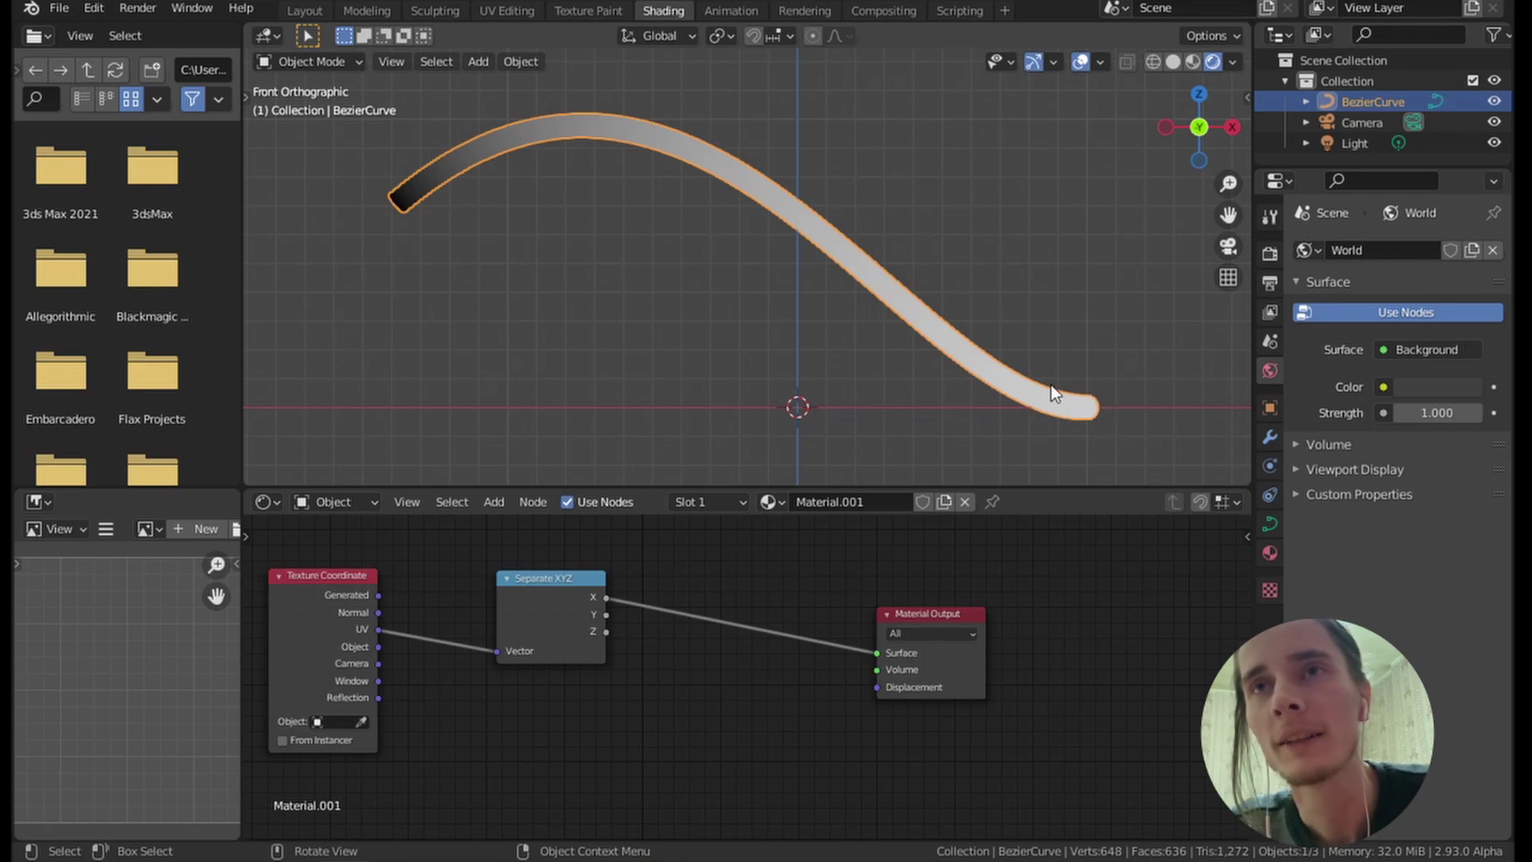
Try lengthening the curve by extruding three more control points from its dark end.
{"action": "scroll", "coordinate": [902, 346], "scroll_direction": "down", "scroll_amount": 3}
{"action": "scroll", "coordinate": [901, 346], "scroll_direction": "up", "scroll_amount": 1}
{"action": "key", "text": "Tab"}
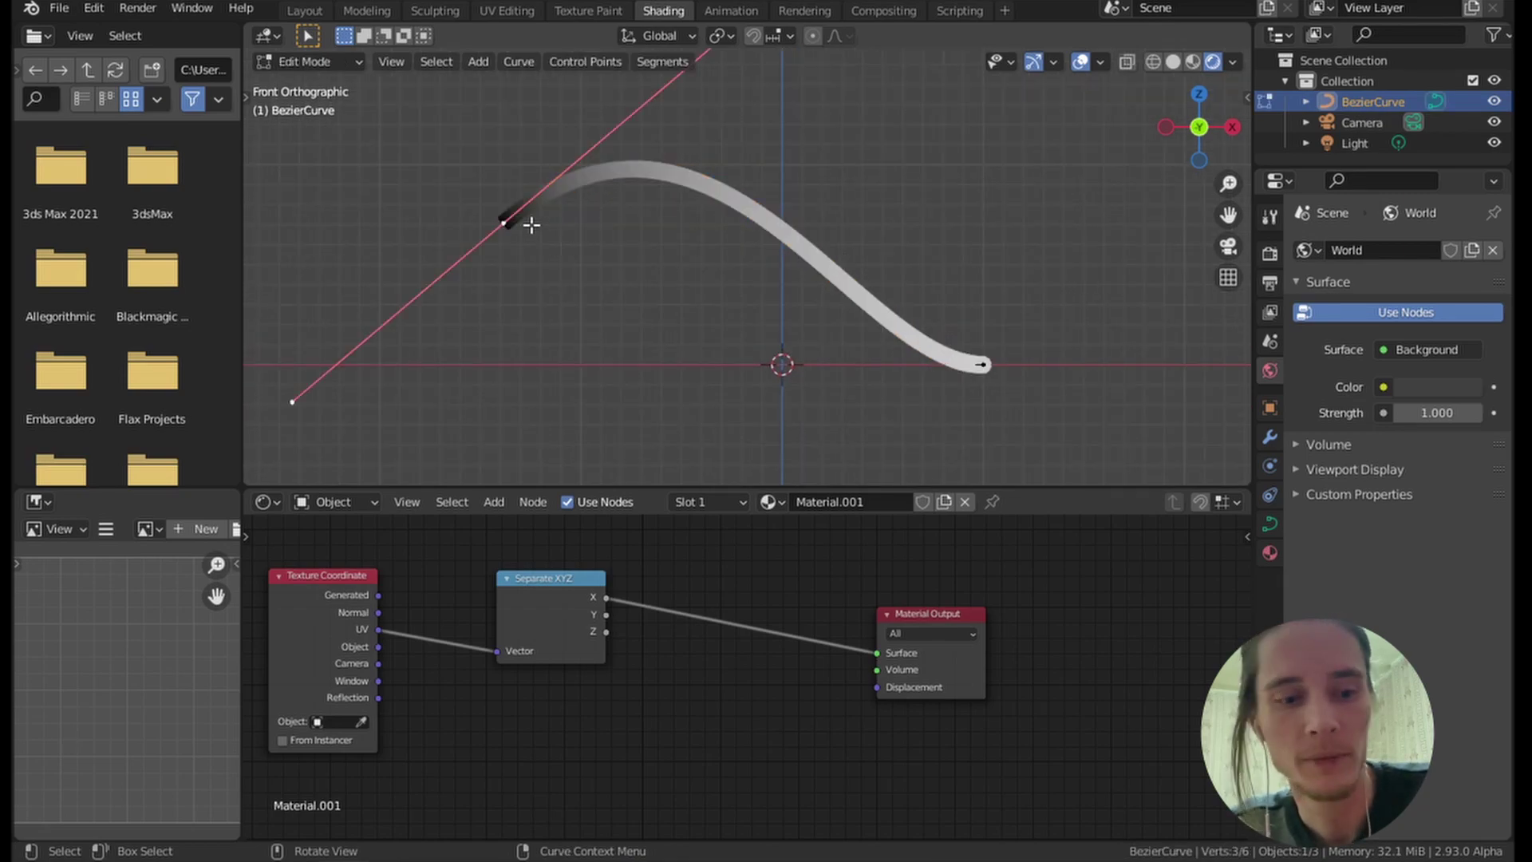
{"action": "key", "text": "e"}
{"action": "left_click", "coordinate": [846, 209]}
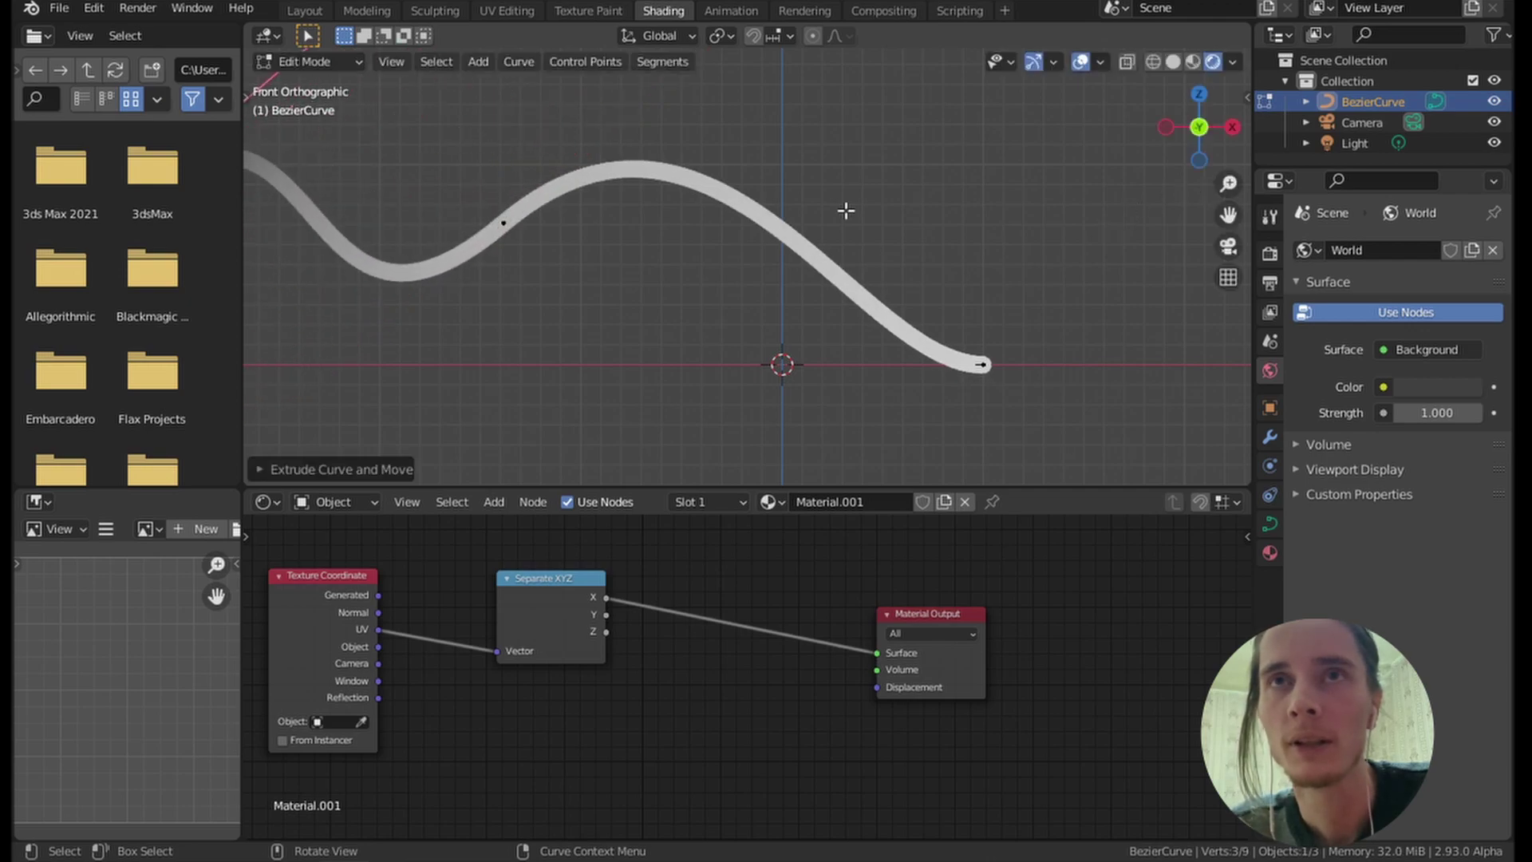
{"action": "scroll", "coordinate": [846, 210], "scroll_direction": "down", "scroll_amount": 6}
{"action": "key", "text": "e"}
{"action": "left_click", "coordinate": [468, 178]}
{"action": "key", "text": "e"}
{"action": "left_click", "coordinate": [263, 208]}
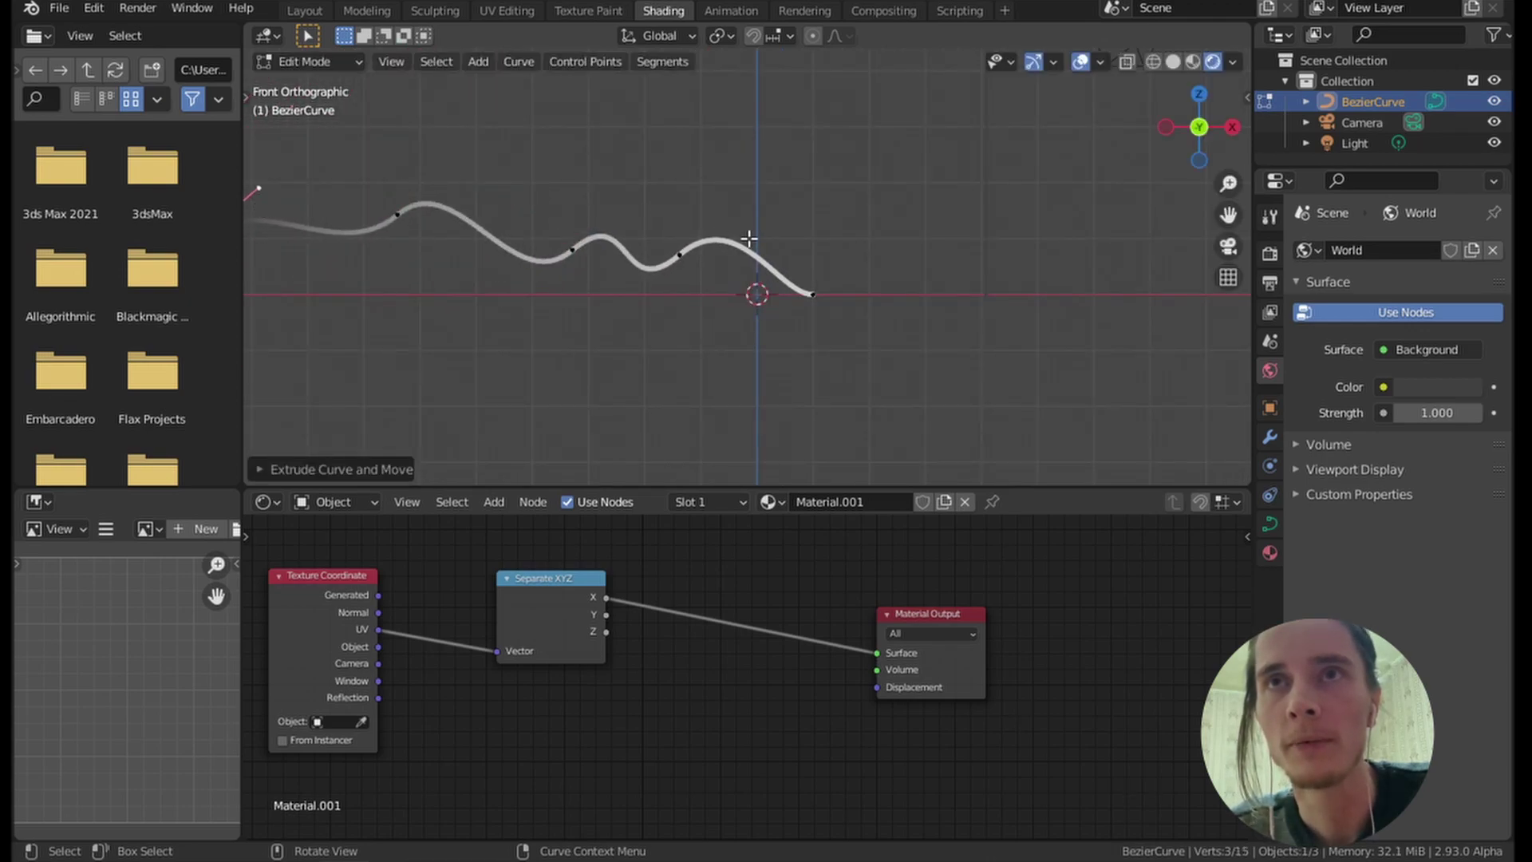
Undo the three curve extrusions and view the original tube at a slight angle.
{"action": "scroll", "coordinate": [748, 238], "scroll_direction": "down", "scroll_amount": 3}
{"action": "scroll", "coordinate": [850, 239], "scroll_direction": "up", "scroll_amount": 4}
{"action": "key", "text": "ctrl+z"}
{"action": "key", "text": "ctrl+z"}
{"action": "key", "text": "ctrl+z"}
{"action": "middle_click_drag", "start_coordinate": [828, 274], "coordinate": [798, 288]}
{"action": "scroll", "coordinate": [866, 342], "scroll_direction": "up", "scroll_amount": 2}
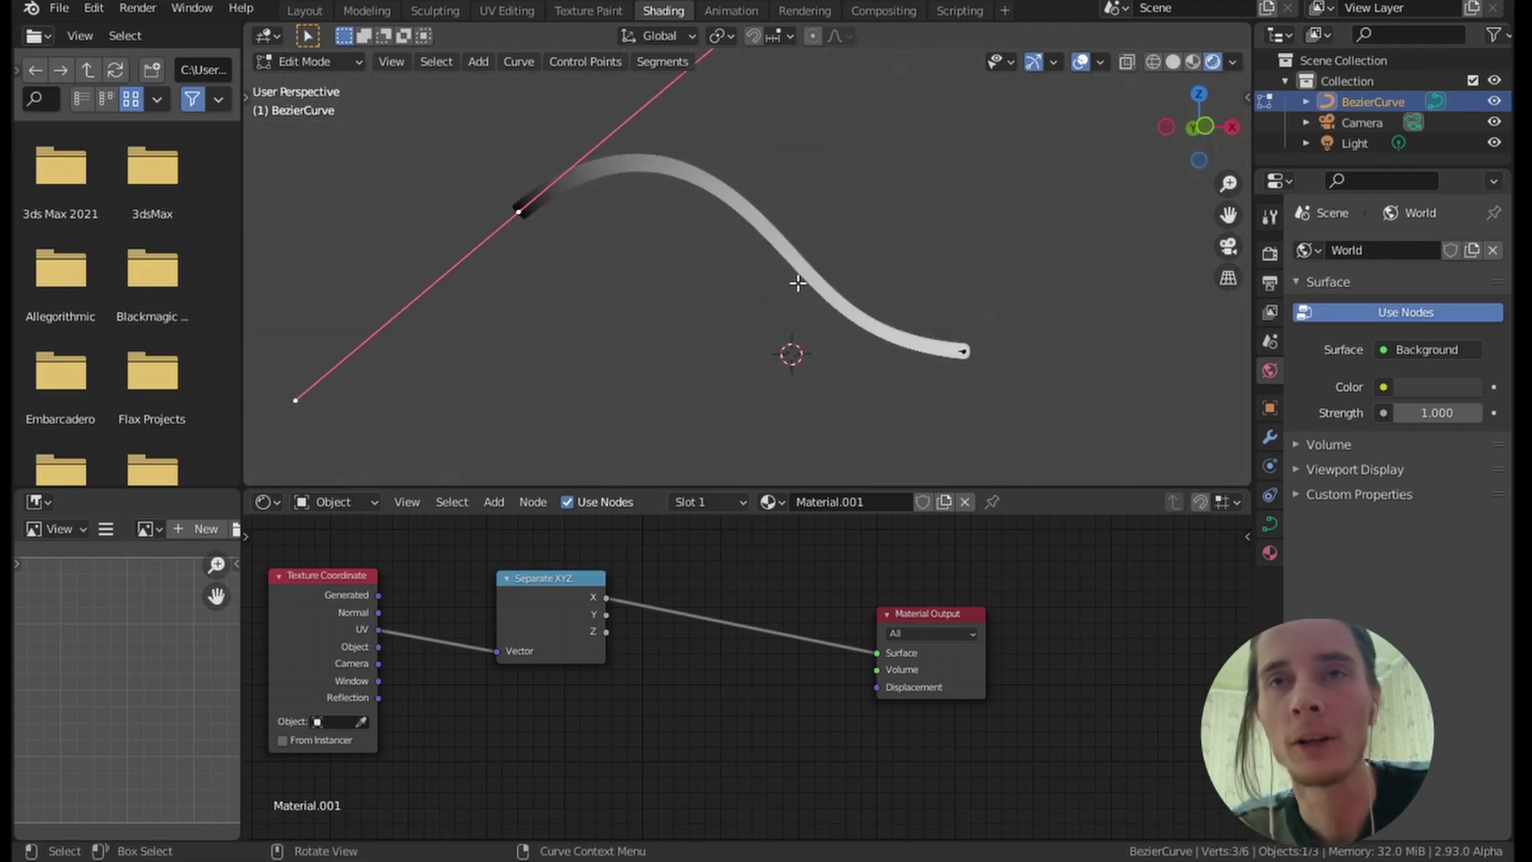
Move the Material Output node farther from the Separate XYZ node to make room for more nodes.
{"action": "left_click_drag", "start_coordinate": [923, 614], "coordinate": [1126, 511]}
{"action": "scroll", "coordinate": [618, 619], "scroll_direction": "down", "scroll_amount": 2}
{"action": "middle_click_drag", "start_coordinate": [575, 589], "coordinate": [528, 633]}
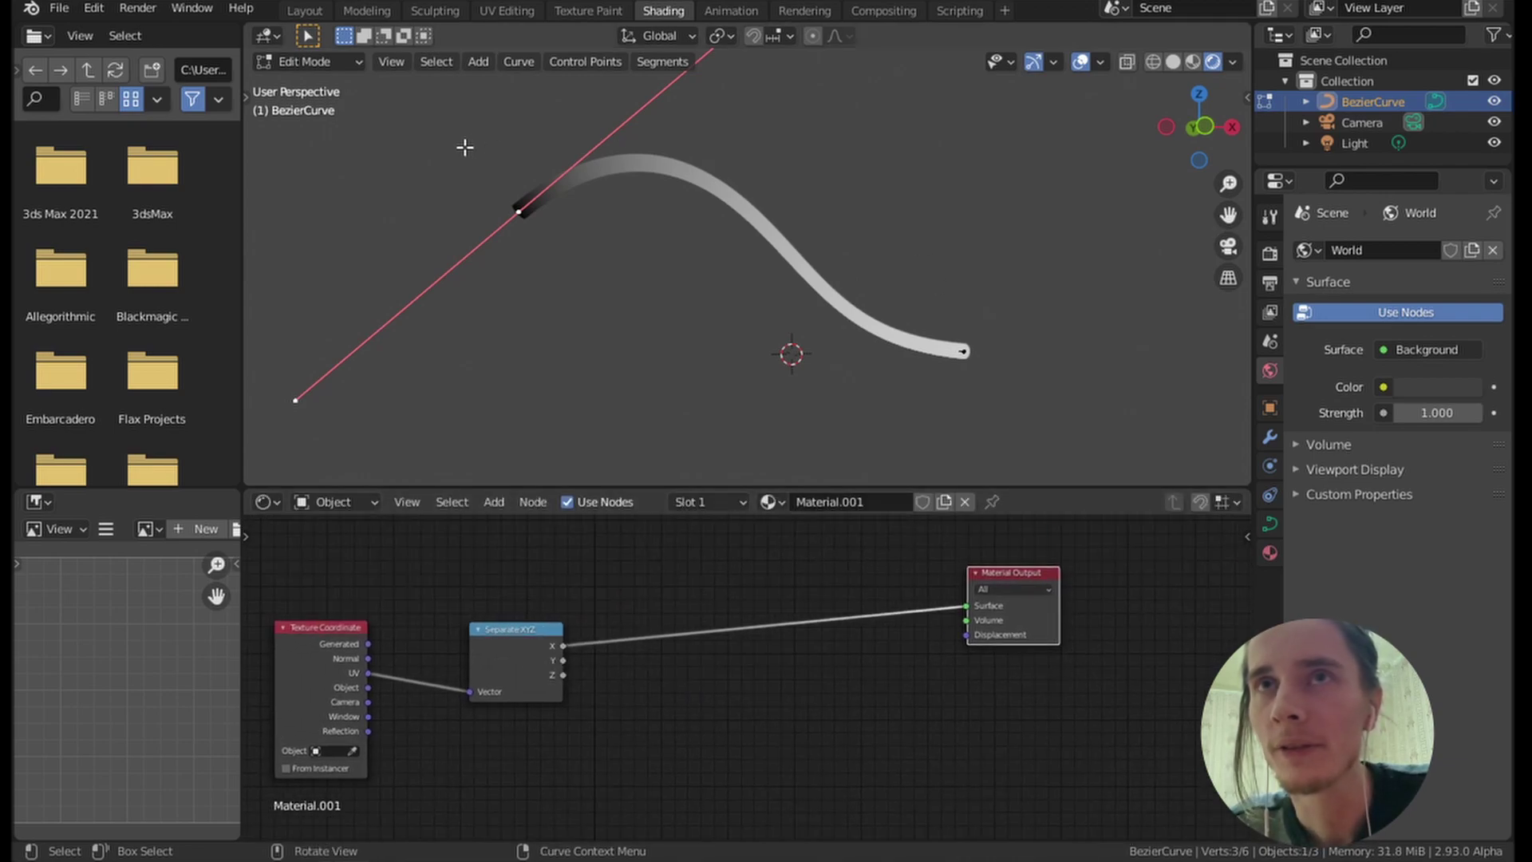
{"action": "scroll", "coordinate": [748, 627], "scroll_direction": "up", "scroll_amount": 2}
{"action": "middle_click_drag", "start_coordinate": [747, 627], "coordinate": [634, 619]}
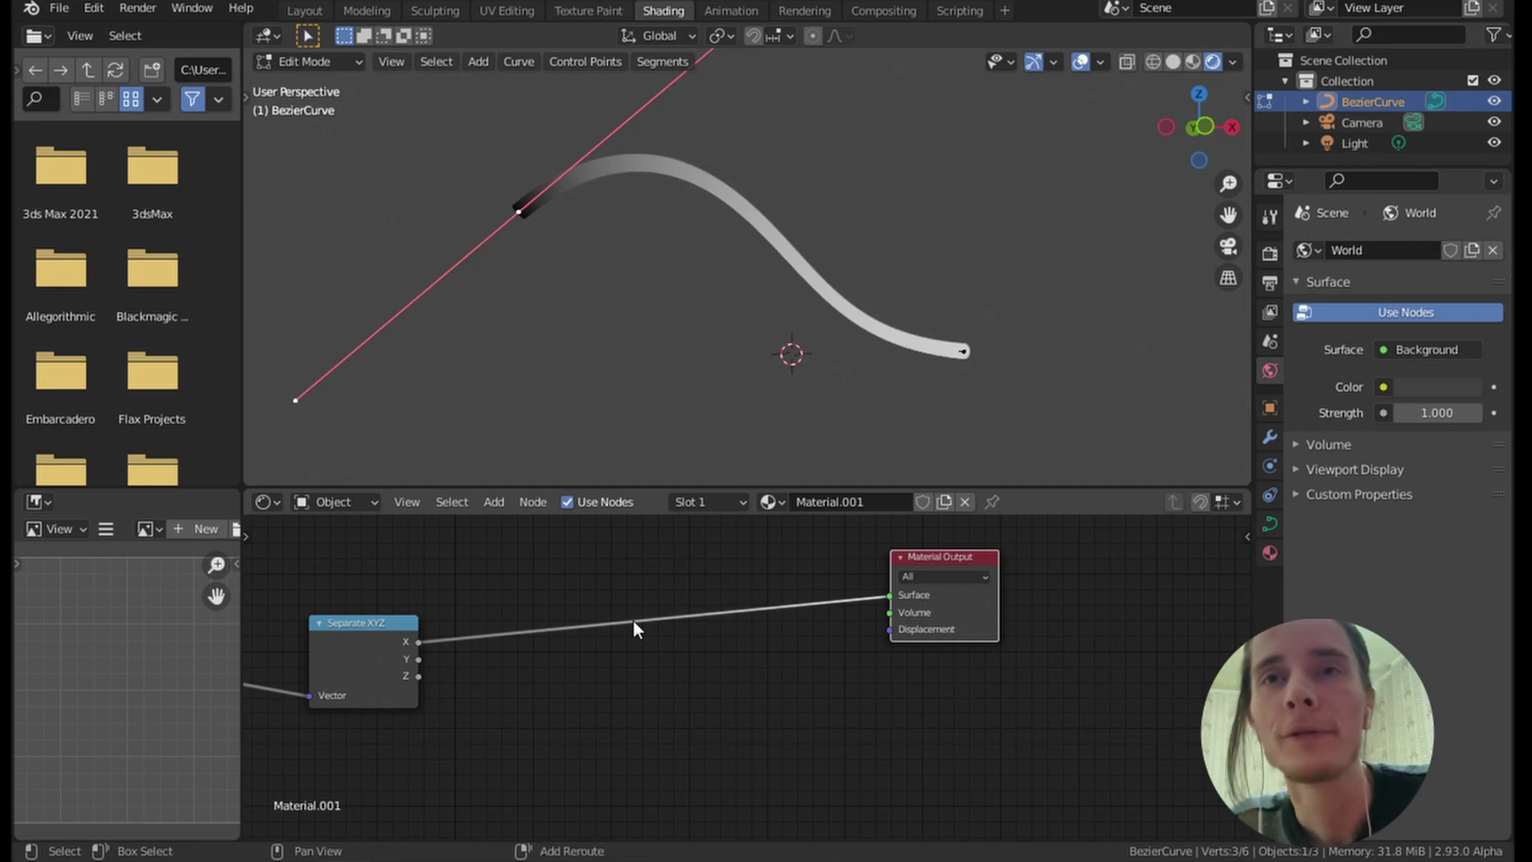
Insert a Noise Texture node set to 1D between Separate XYZ's X output and Material Output's Surface, and enlarge the node editor.
{"action": "key", "text": "shift+a"}
{"action": "mouse_move", "coordinate": [634, 619]}
{"action": "mouse_move", "coordinate": [575, 559]}
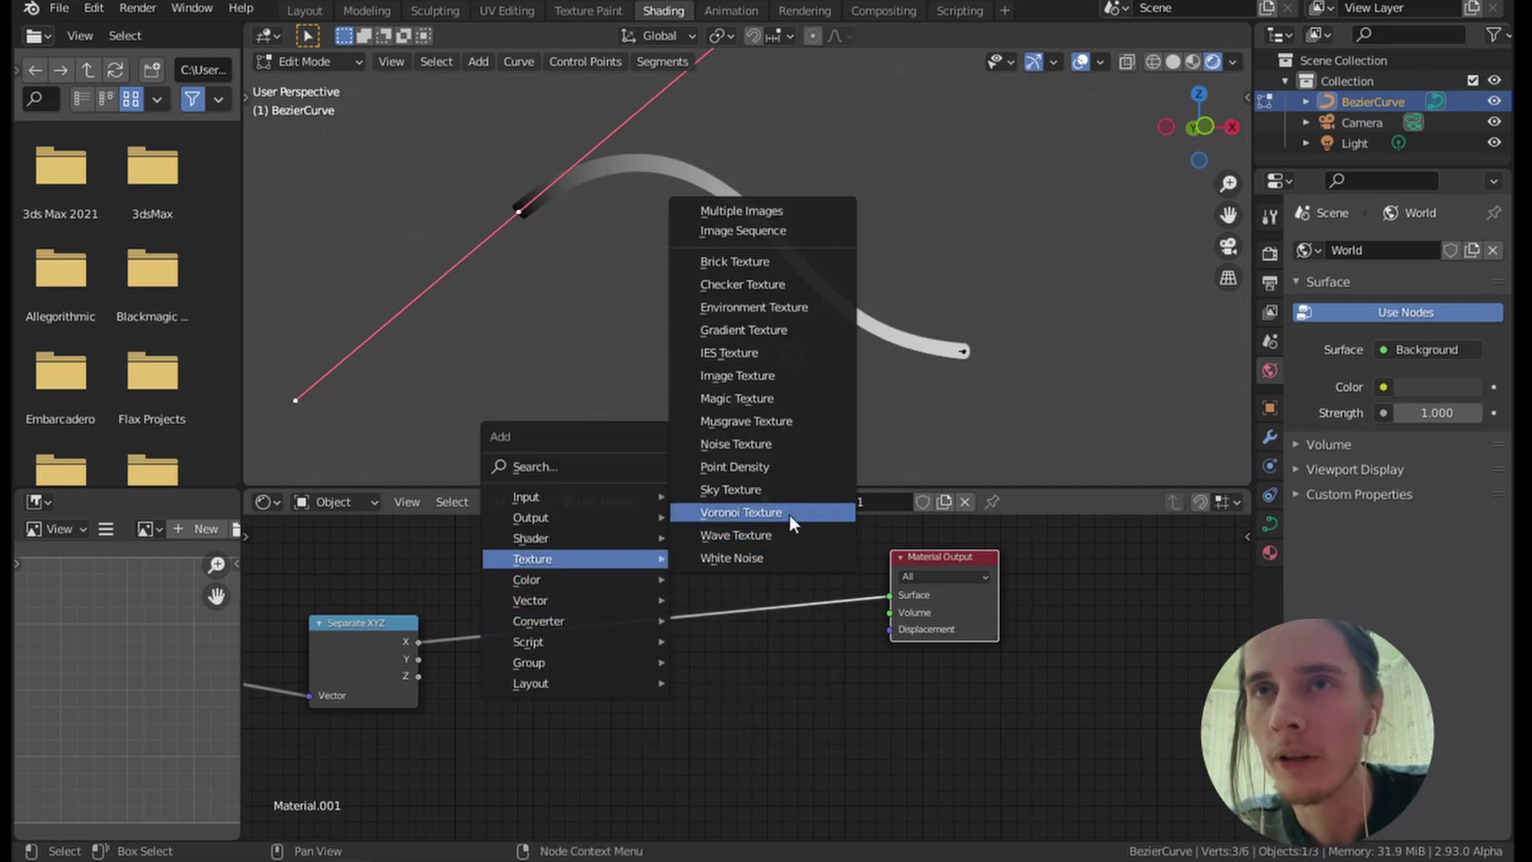
{"action": "left_click", "coordinate": [778, 443]}
{"action": "left_click", "coordinate": [715, 692]}
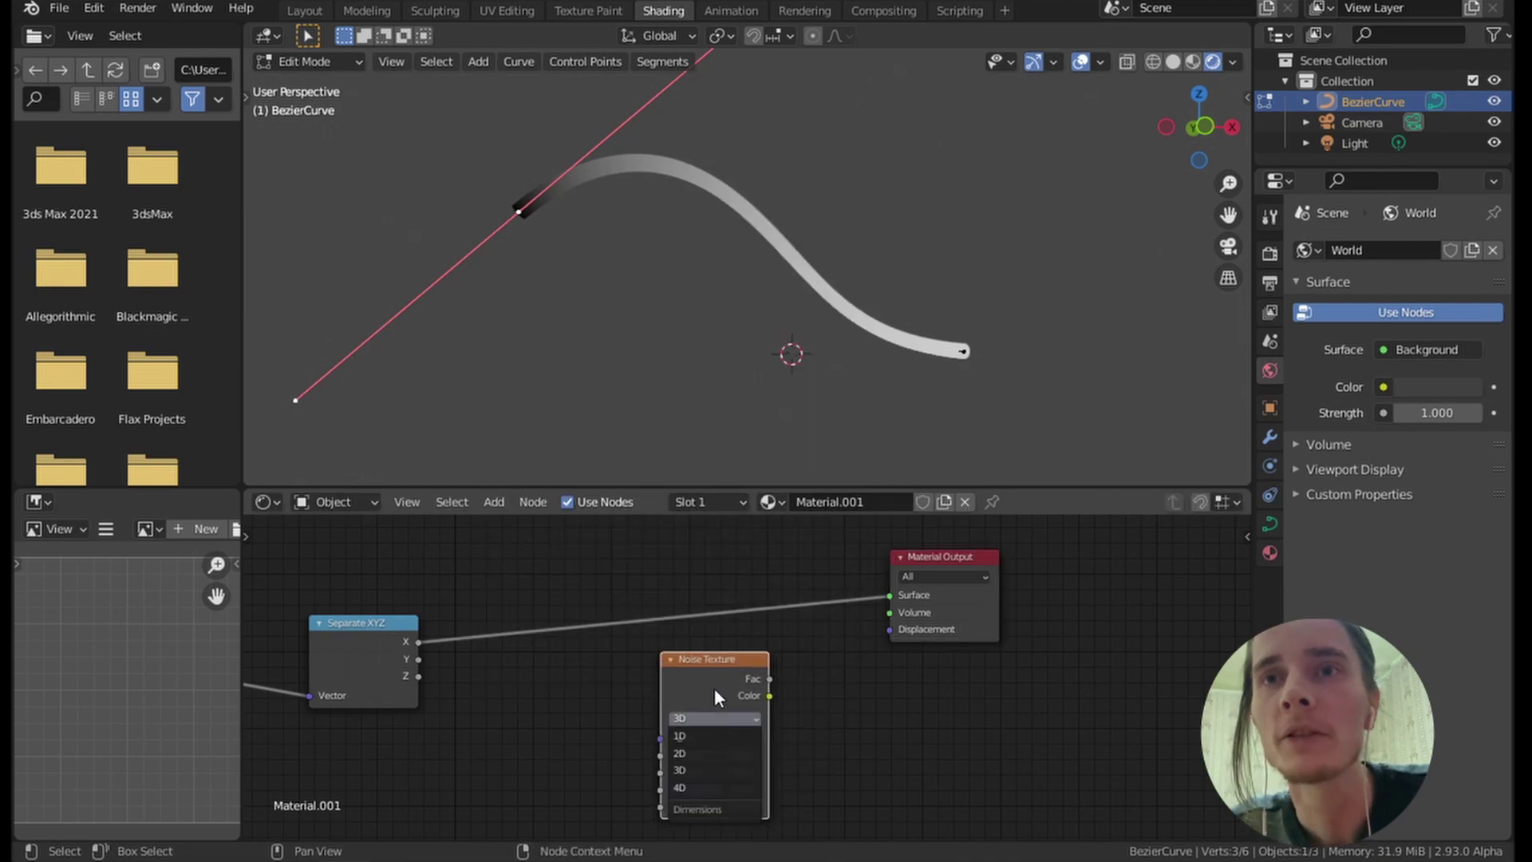
{"action": "left_click", "coordinate": [701, 735]}
{"action": "left_click_drag", "start_coordinate": [723, 699], "coordinate": [635, 543]}
{"action": "scroll", "coordinate": [589, 594], "scroll_direction": "up", "scroll_amount": 2}
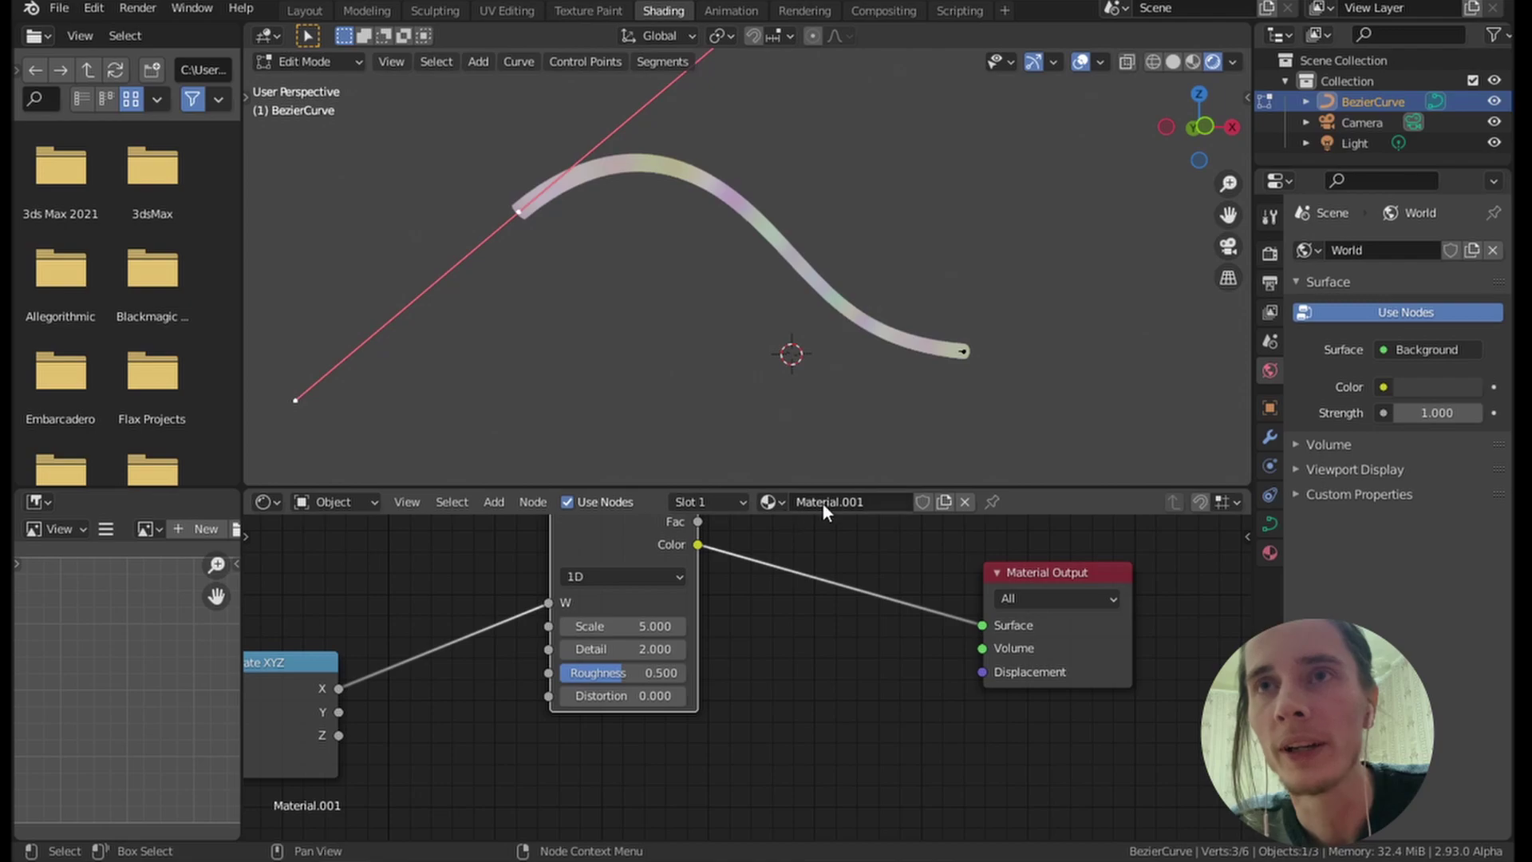
{"action": "left_click_drag", "start_coordinate": [881, 487], "coordinate": [880, 410]}
Examine the noise colours along the tube from another angle in a maximized 3D viewport.
{"action": "middle_click_drag", "start_coordinate": [624, 166], "coordinate": [687, 246]}
{"action": "scroll", "coordinate": [758, 255], "scroll_direction": "up", "scroll_amount": 5}
{"action": "key", "text": "ctrl+space"}
{"action": "scroll", "coordinate": [772, 347], "scroll_direction": "down", "scroll_amount": 5}
{"action": "middle_click_drag", "start_coordinate": [771, 347], "coordinate": [633, 407]}
{"action": "key", "text": "Tab"}
{"action": "key", "text": "Tab"}
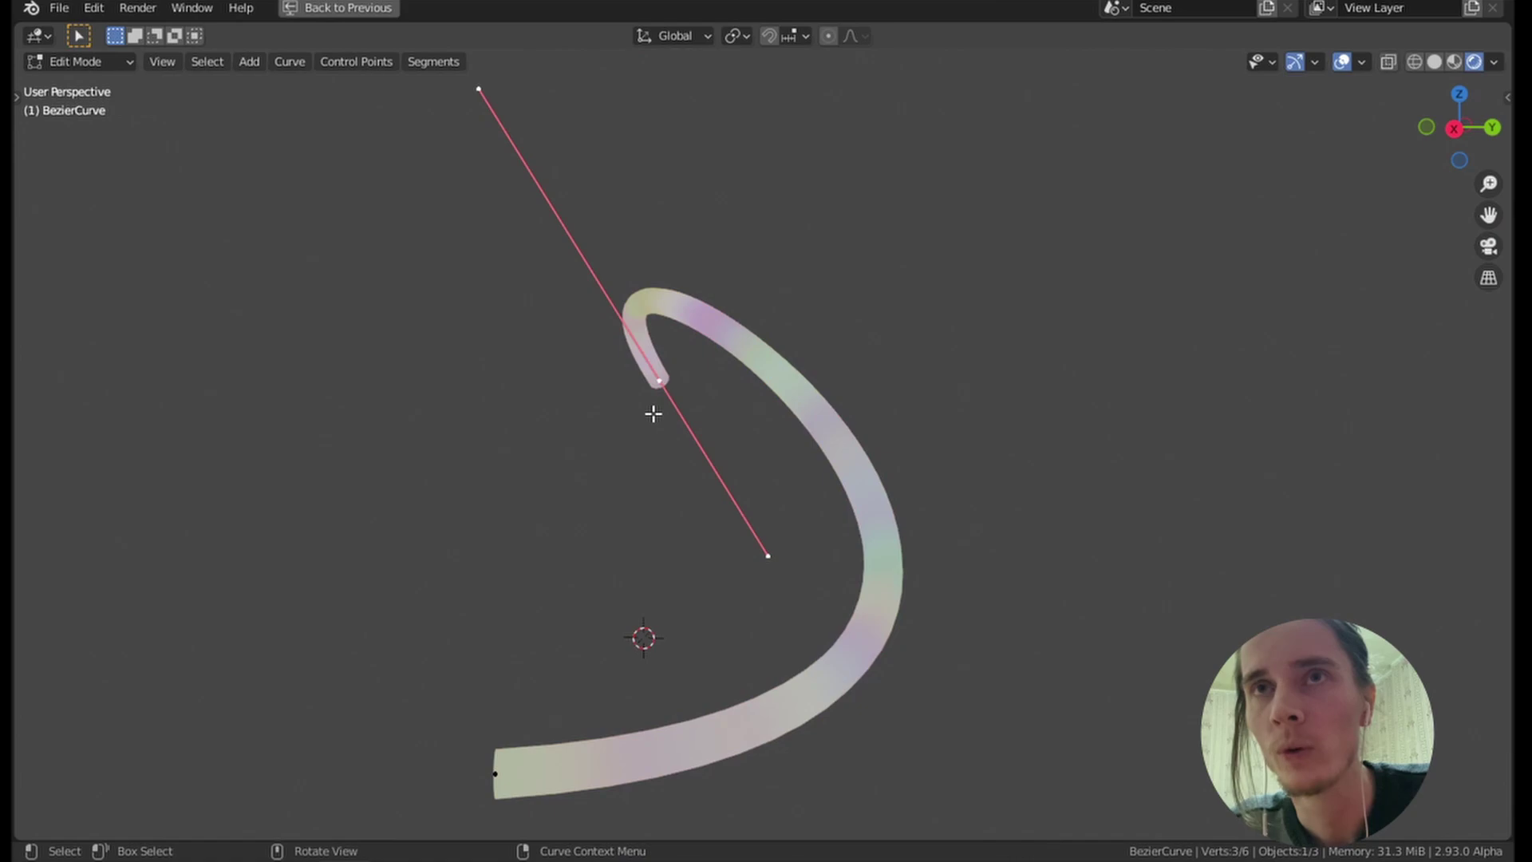
{"action": "key", "text": "ctrl+space"}
Space the Noise Texture and Material Output nodes farther apart and link the noise's Fac output to Surface.
{"action": "left_click_drag", "start_coordinate": [594, 532], "coordinate": [644, 531]}
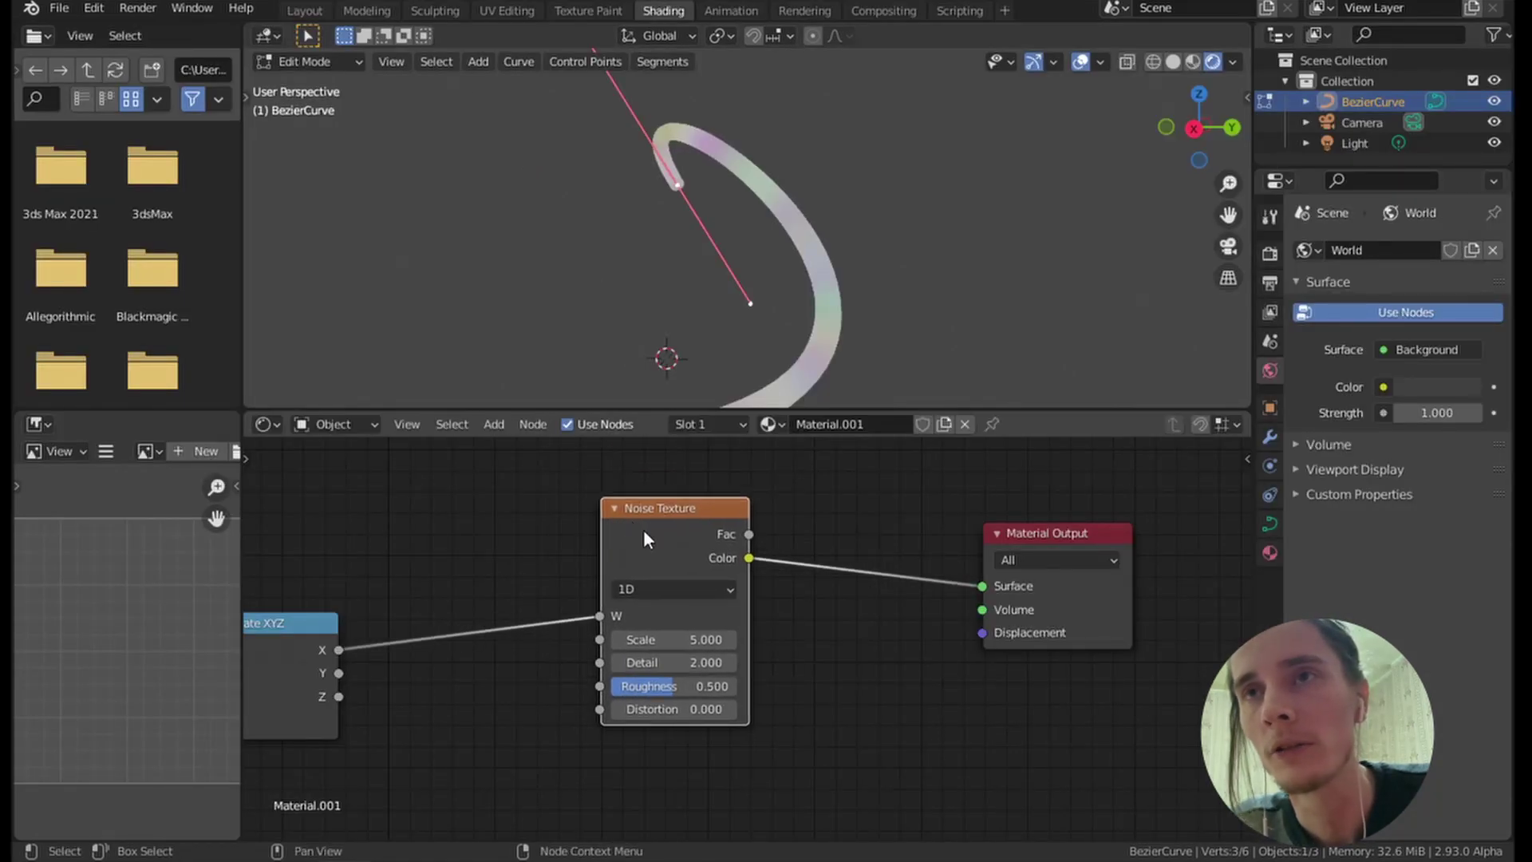
{"action": "left_click_drag", "start_coordinate": [1051, 539], "coordinate": [1359, 483]}
{"action": "scroll", "coordinate": [732, 578], "scroll_direction": "down", "scroll_amount": 7}
{"action": "middle_click_drag", "start_coordinate": [693, 576], "coordinate": [638, 595]}
{"action": "scroll", "coordinate": [637, 599], "scroll_direction": "up", "scroll_amount": 3}
{"action": "left_click_drag", "start_coordinate": [637, 598], "coordinate": [614, 586]}
{"action": "left_click_drag", "start_coordinate": [1066, 570], "coordinate": [1097, 576]}
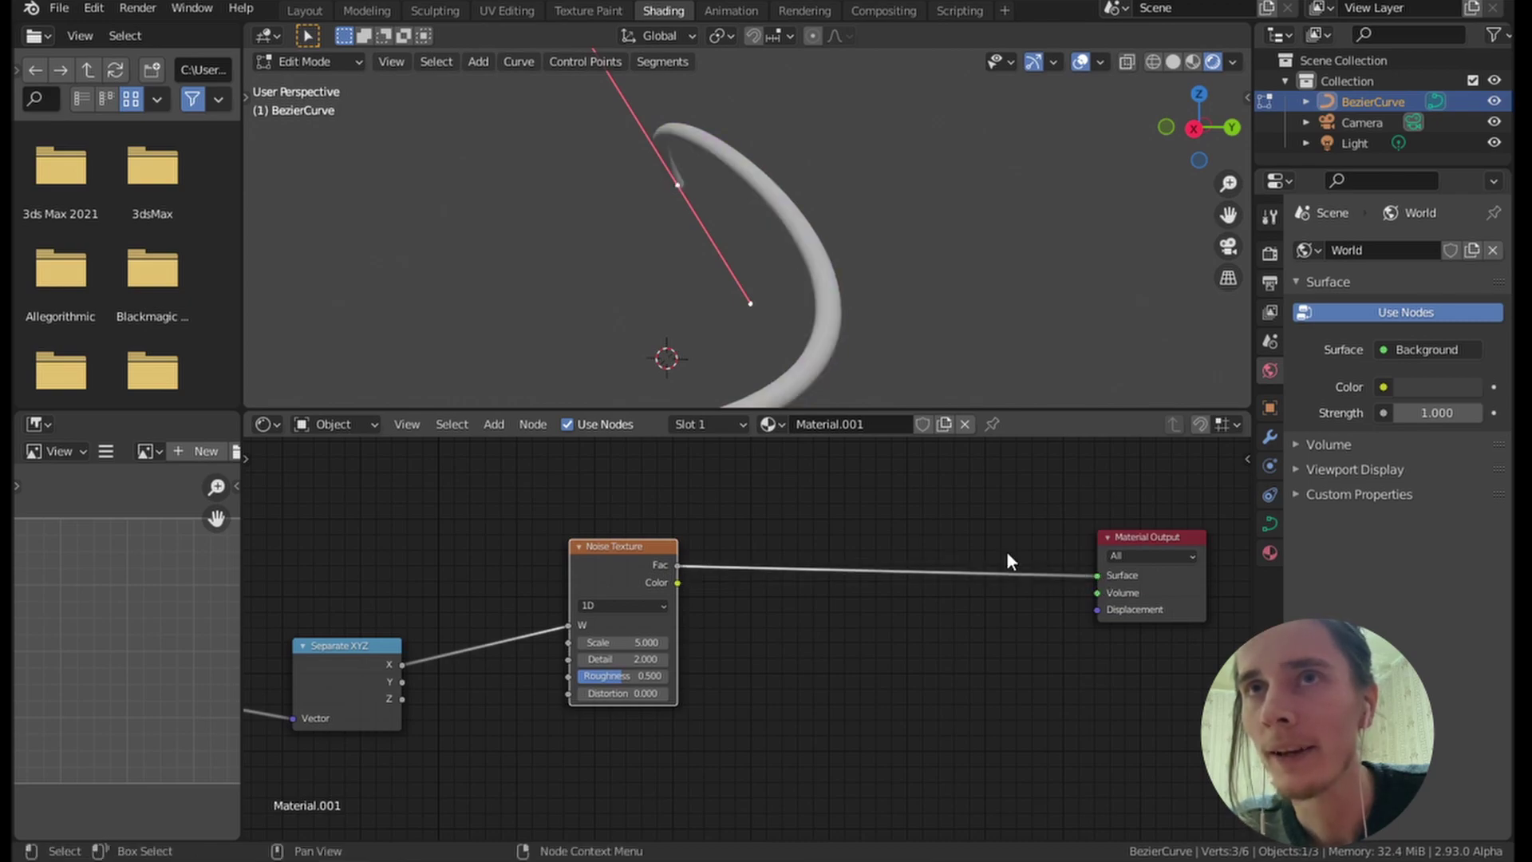
Collapse the Noise Texture node and place it higher in the node layout, then show the whole tube.
{"action": "key", "text": "h"}
{"action": "left_click_drag", "start_coordinate": [608, 542], "coordinate": [563, 499]}
{"action": "scroll", "coordinate": [664, 254], "scroll_direction": "up", "scroll_amount": 2}
{"action": "middle_click_drag", "start_coordinate": [663, 253], "coordinate": [862, 236]}
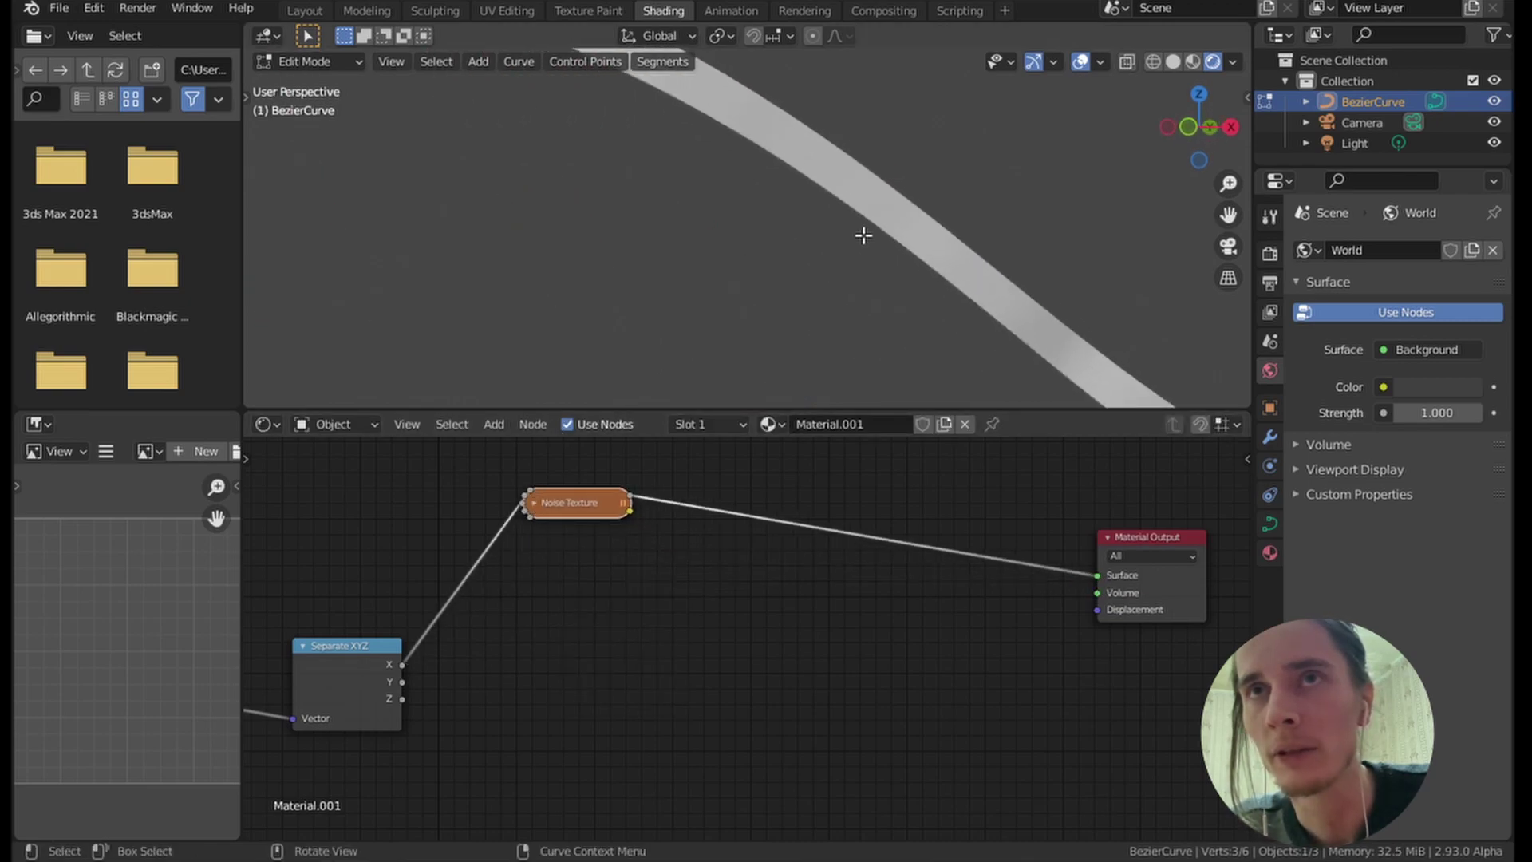
{"action": "scroll", "coordinate": [860, 236], "scroll_direction": "down", "scroll_amount": 4}
{"action": "scroll", "coordinate": [559, 507], "scroll_direction": "up", "scroll_amount": 1}
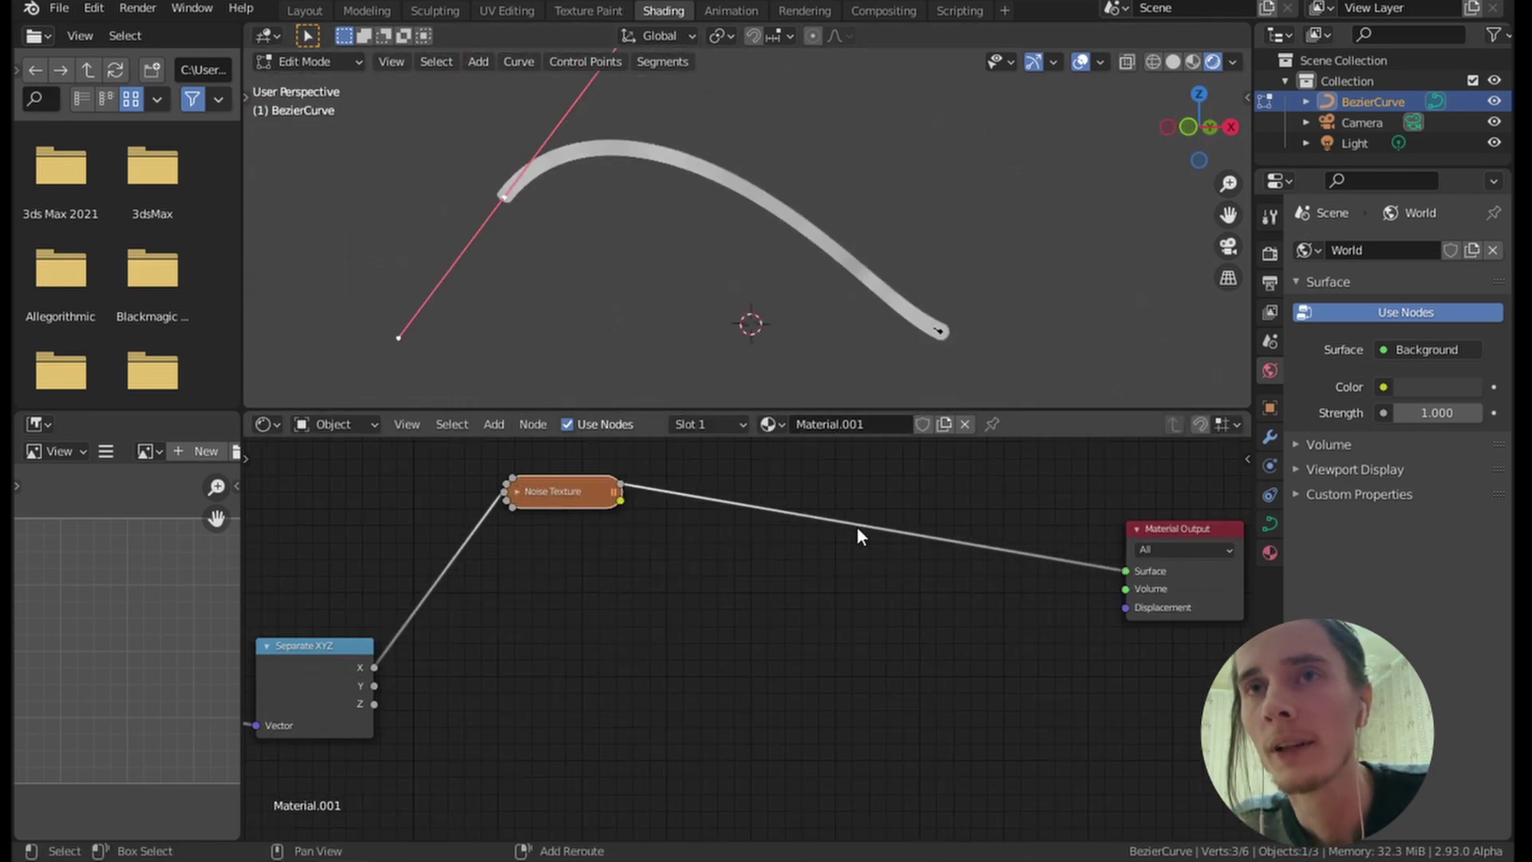
Insert a ColorRamp node between Noise Texture and Material Output and try sliding its colour stops.
{"action": "key", "text": "shift+a"}
{"action": "mouse_move", "coordinate": [846, 589]}
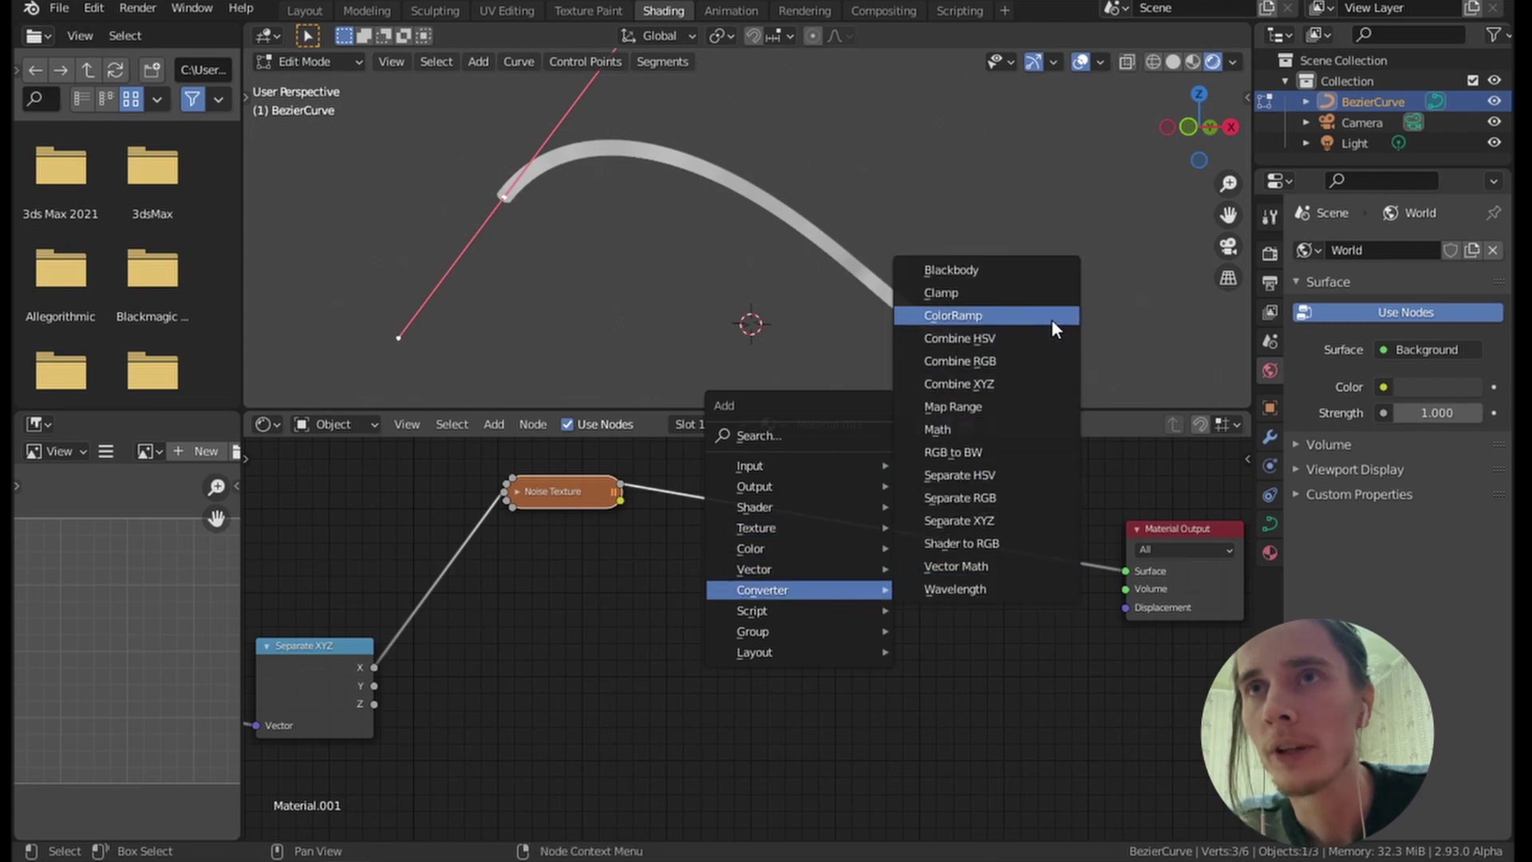
{"action": "left_click", "coordinate": [954, 316]}
{"action": "left_click", "coordinate": [778, 499]}
{"action": "left_click_drag", "start_coordinate": [734, 511], "coordinate": [814, 510]}
{"action": "left_click_drag", "start_coordinate": [912, 509], "coordinate": [645, 509]}
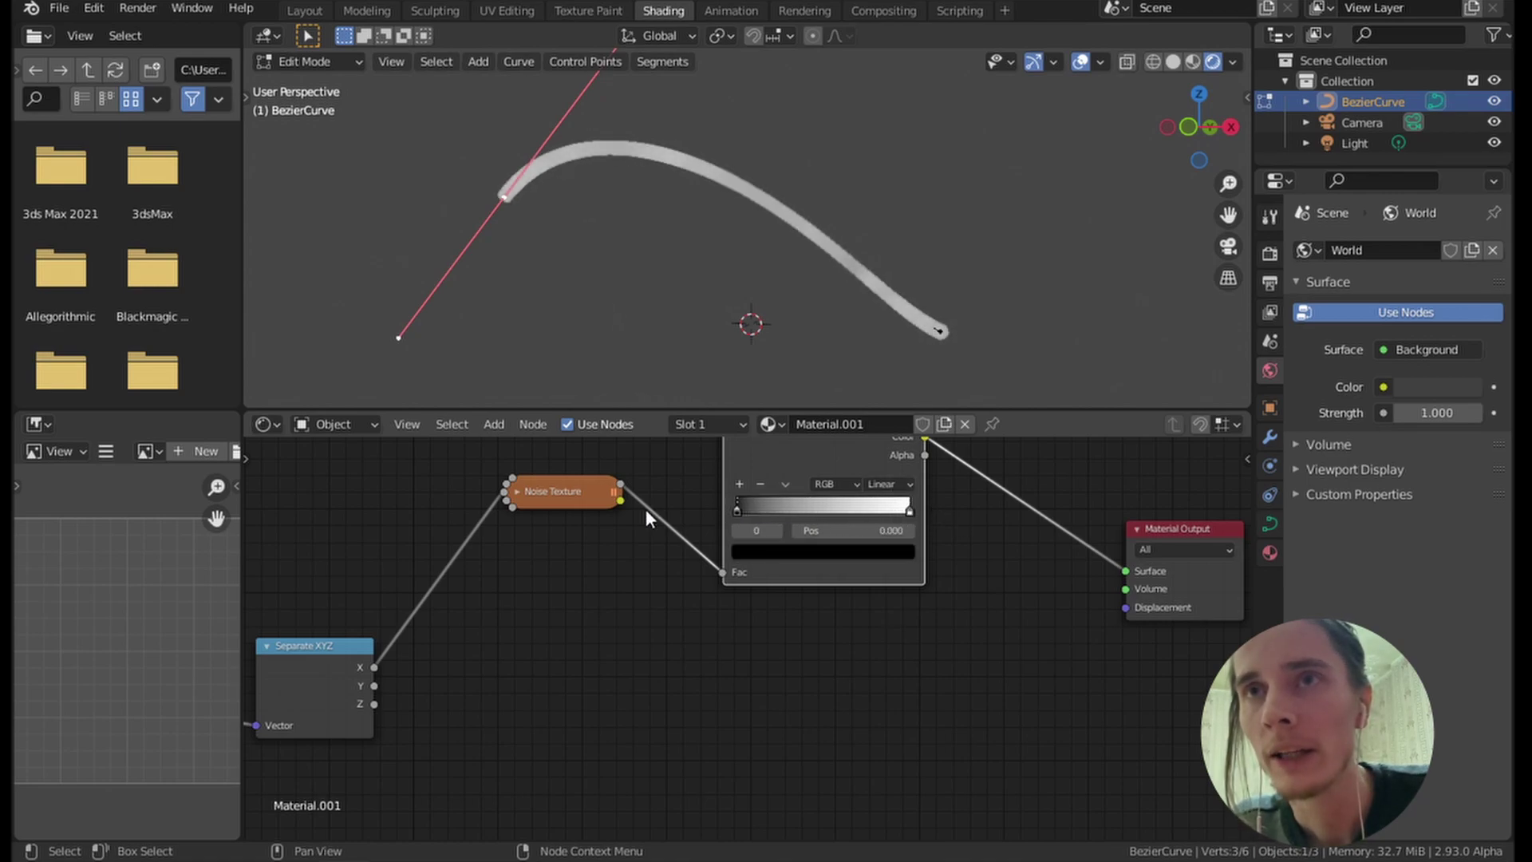
Set the ColorRamp interpolation to Constant, move its white stop to about 0.495, and check the stripes on the tube.
{"action": "left_click", "coordinate": [894, 484]}
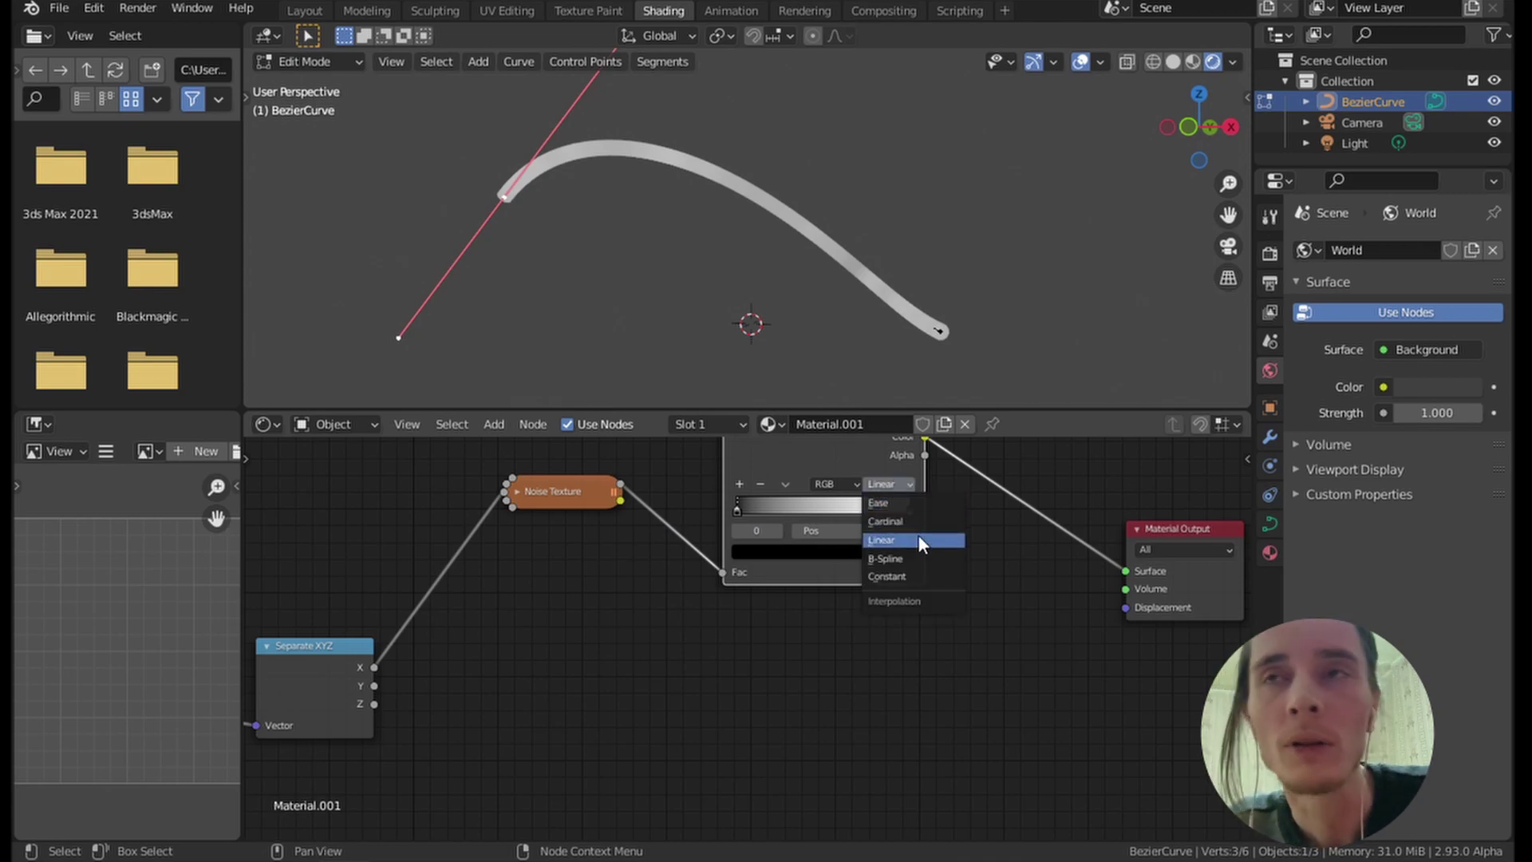
{"action": "left_click", "coordinate": [921, 577]}
{"action": "left_click", "coordinate": [869, 510]}
{"action": "left_click_drag", "start_coordinate": [859, 509], "coordinate": [811, 515]}
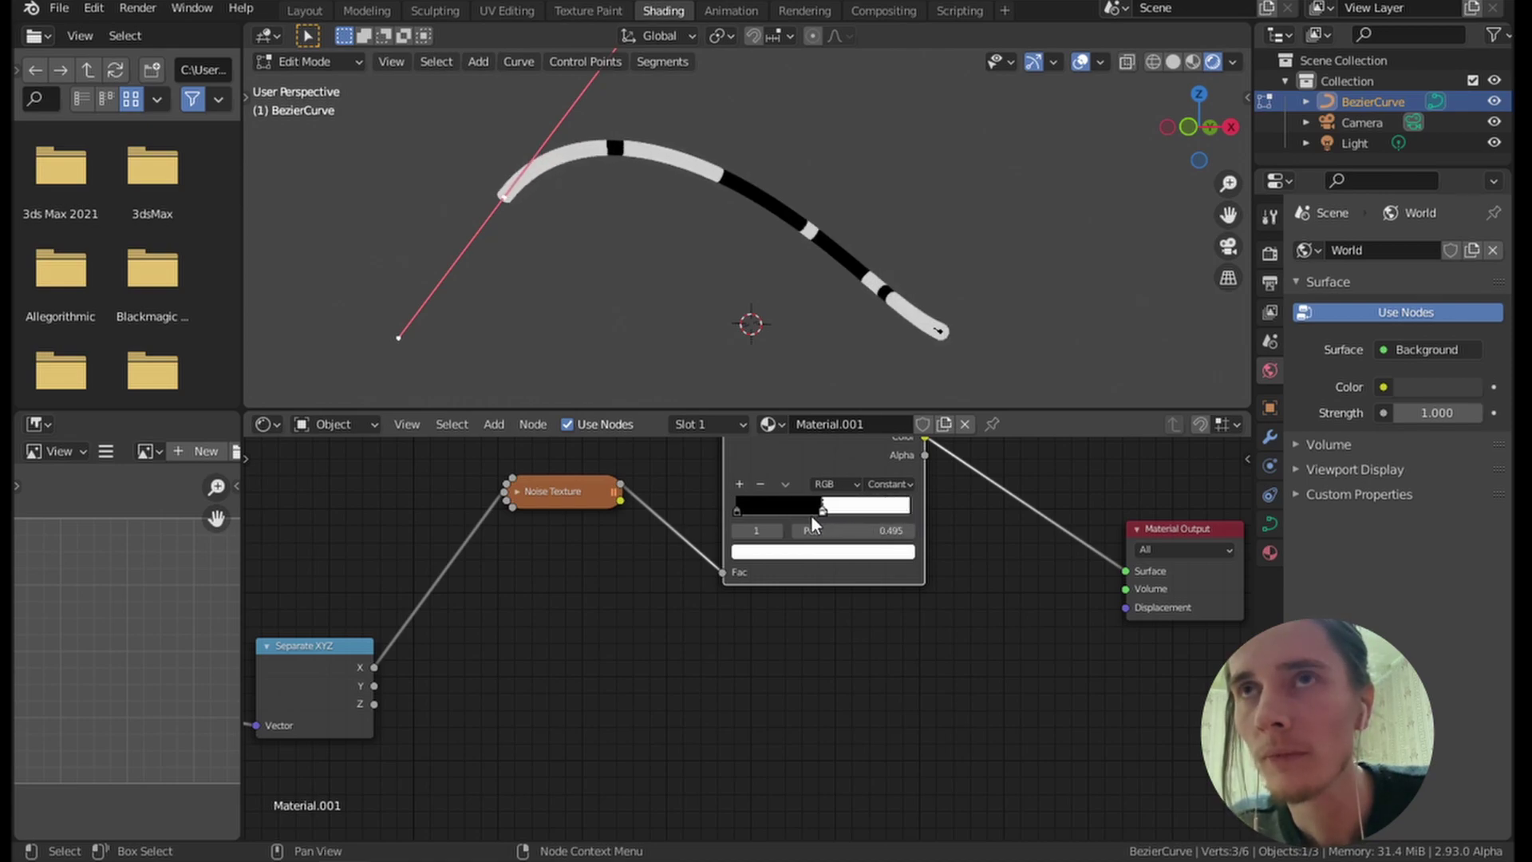
{"action": "key", "text": "ctrl+space"}
{"action": "scroll", "coordinate": [917, 471], "scroll_direction": "up", "scroll_amount": 2}
{"action": "scroll", "coordinate": [762, 407], "scroll_direction": "down", "scroll_amount": 3}
{"action": "key", "text": "ctrl+space"}
Move the Texture Coordinate and Separate XYZ nodes farther away from the Noise Texture node.
{"action": "middle_click_drag", "start_coordinate": [373, 561], "coordinate": [786, 543]}
{"action": "scroll", "coordinate": [580, 573], "scroll_direction": "down", "scroll_amount": 2}
{"action": "scroll", "coordinate": [581, 573], "scroll_direction": "up", "scroll_amount": 2}
{"action": "left_click_drag", "start_coordinate": [463, 637], "coordinate": [349, 635]}
{"action": "left_click_drag", "start_coordinate": [717, 602], "coordinate": [552, 561]}
Insert a Math node set to Add between Separate XYZ and Noise Texture, and set its second value to about 3.780.
{"action": "key", "text": "shift+a"}
{"action": "mouse_move", "coordinate": [812, 548]}
{"action": "left_click", "coordinate": [961, 393]}
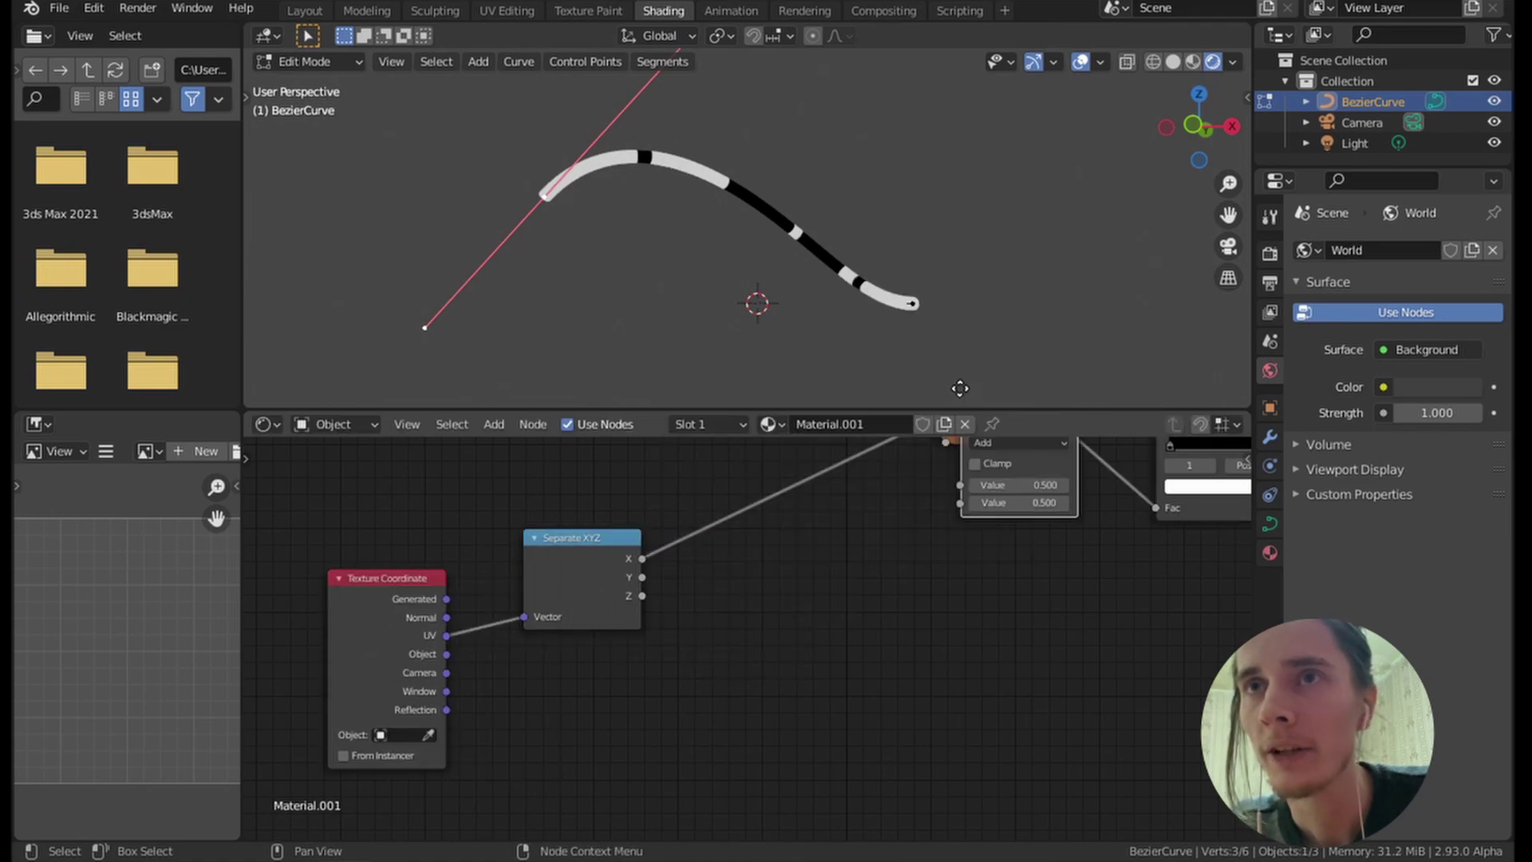
{"action": "left_click", "coordinate": [745, 454]}
{"action": "left_click_drag", "start_coordinate": [804, 571], "coordinate": [866, 571]}
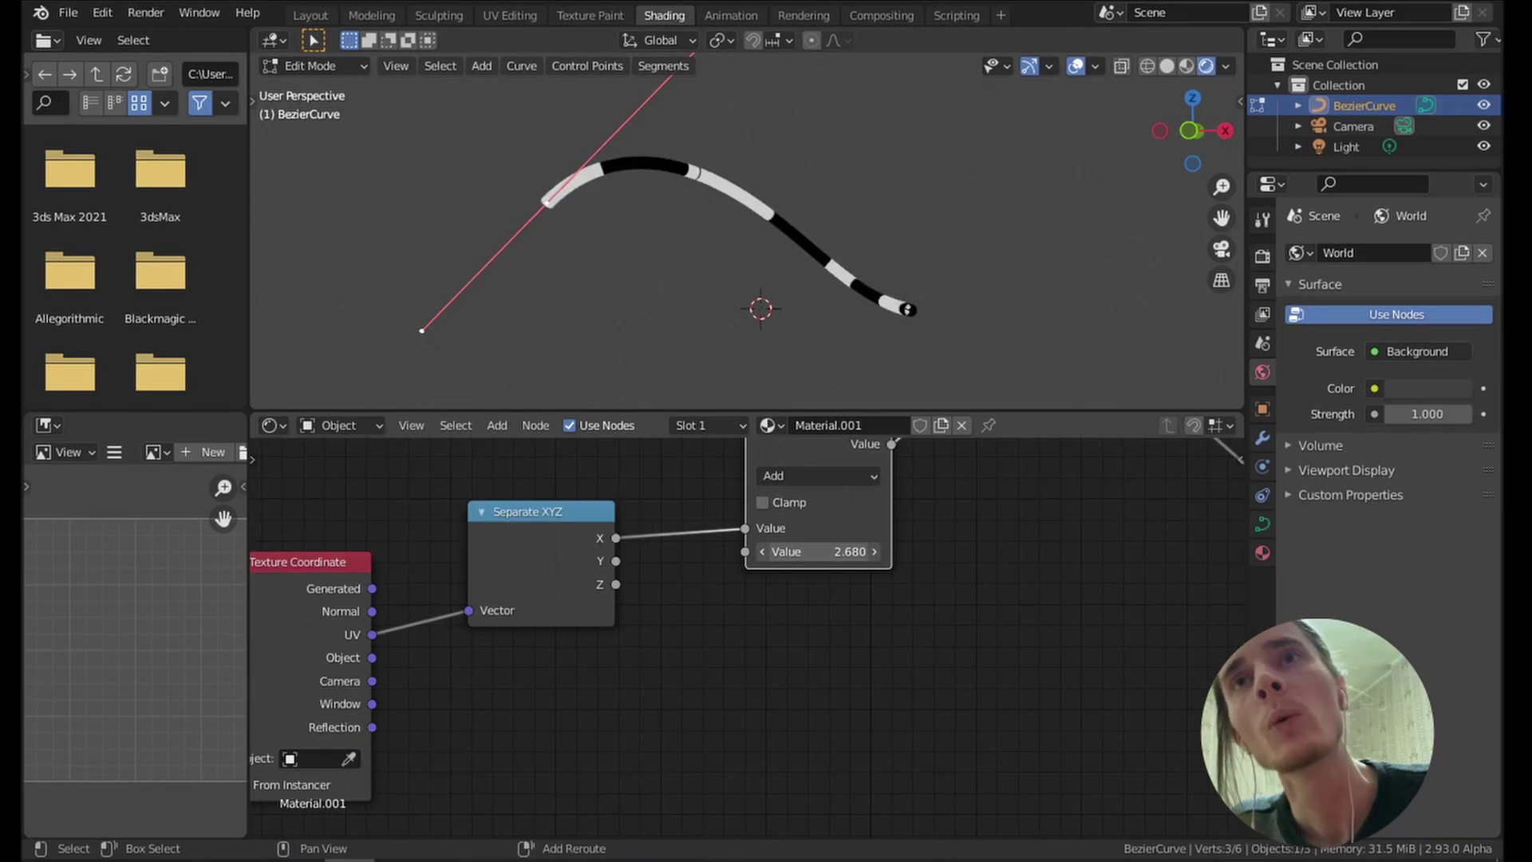
{"action": "left_click_drag", "start_coordinate": [819, 552], "coordinate": [869, 552]}
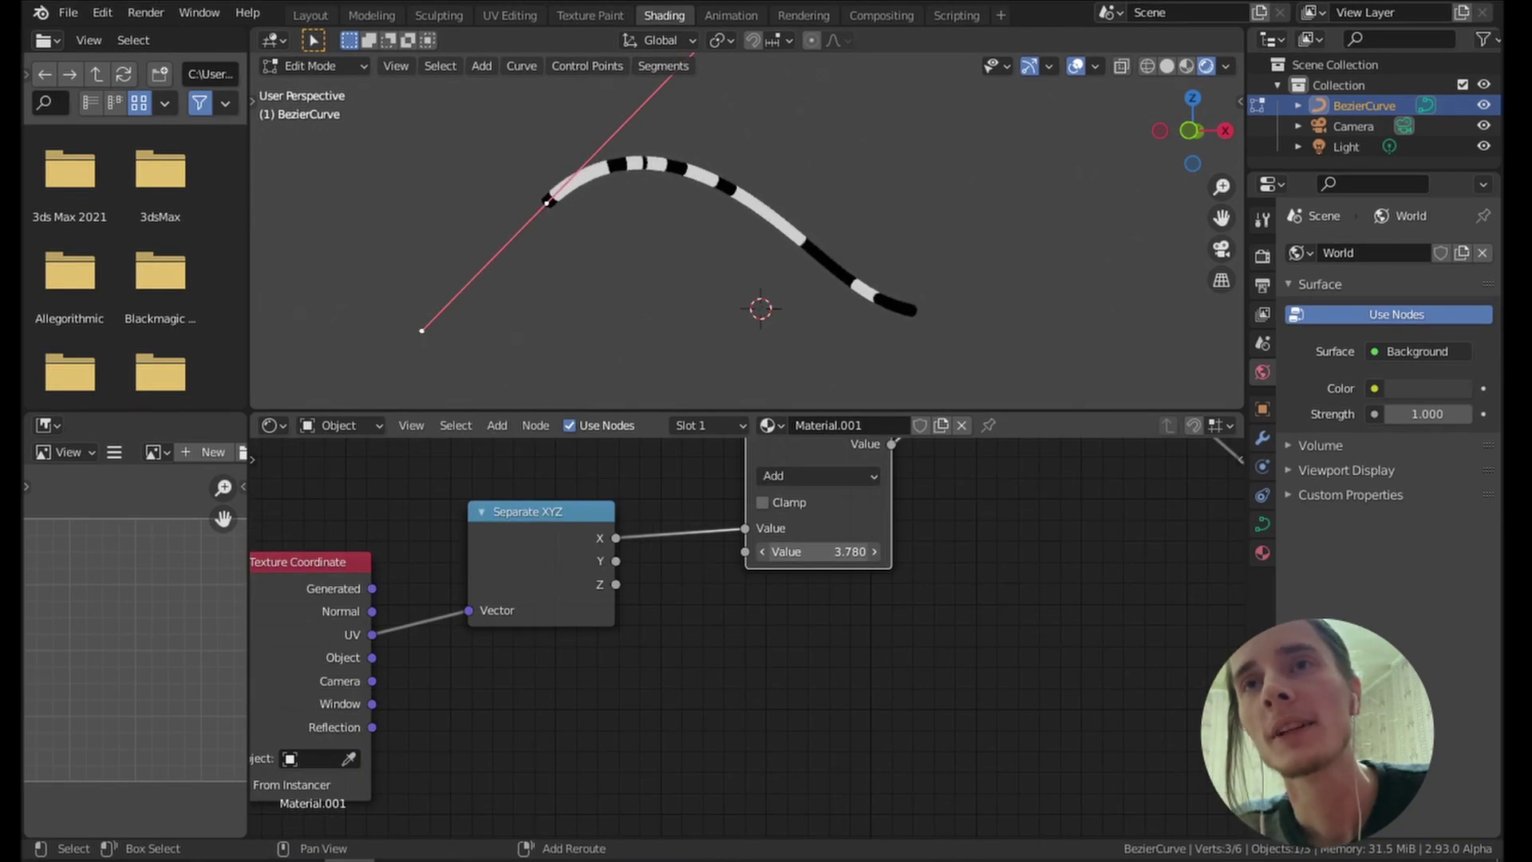
Add a Value node above Separate XYZ and drive its value with the expression #frame/100.
{"action": "scroll", "coordinate": [418, 496], "scroll_direction": "down", "scroll_amount": 1}
{"action": "key", "text": "Home"}
{"action": "key", "text": "shift+a"}
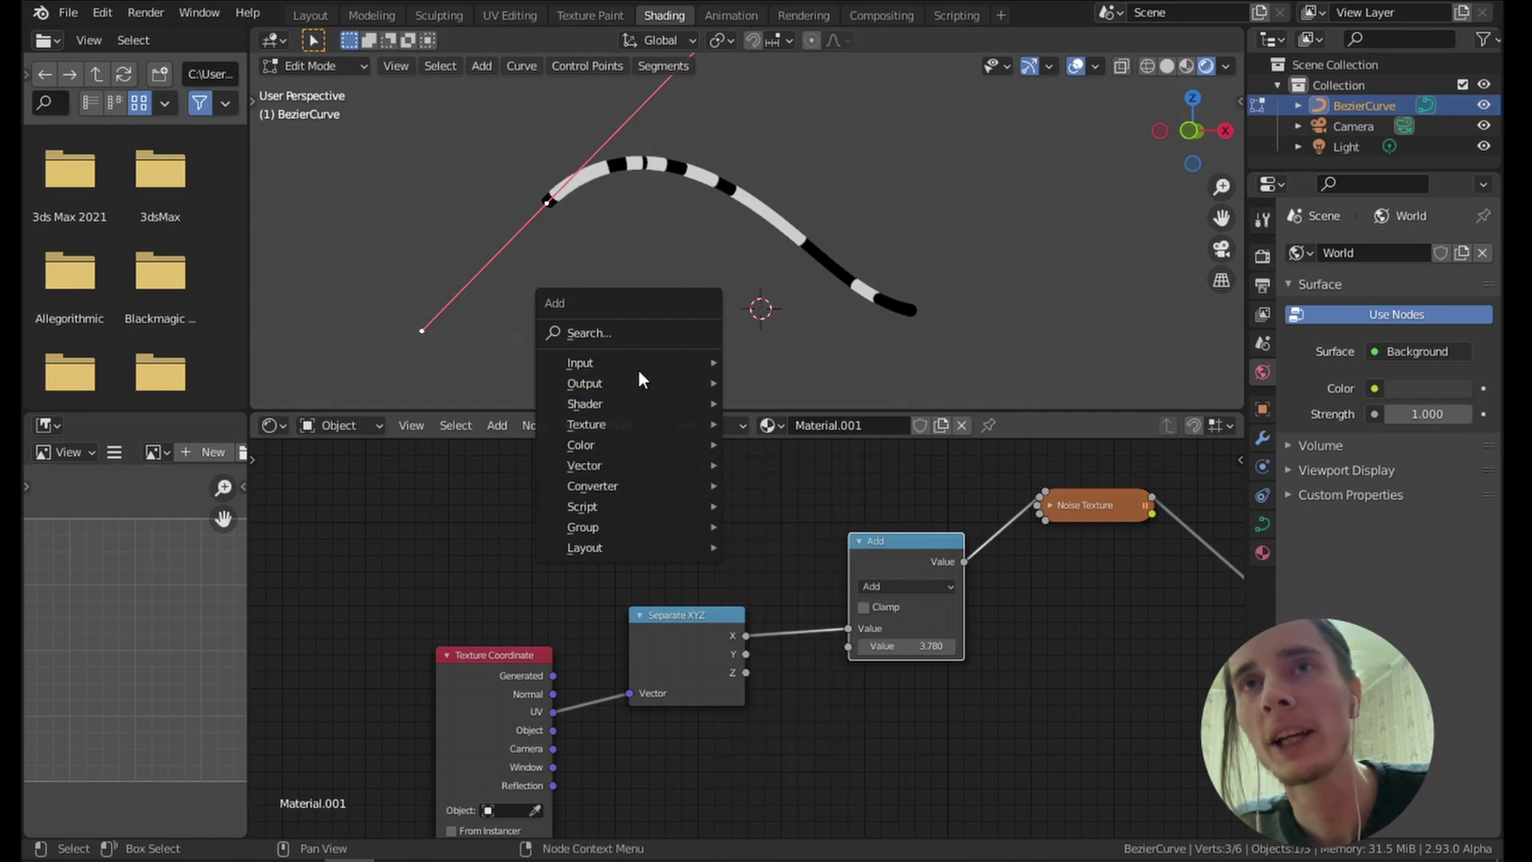
{"action": "mouse_move", "coordinate": [635, 364]}
{"action": "left_click", "coordinate": [766, 730]}
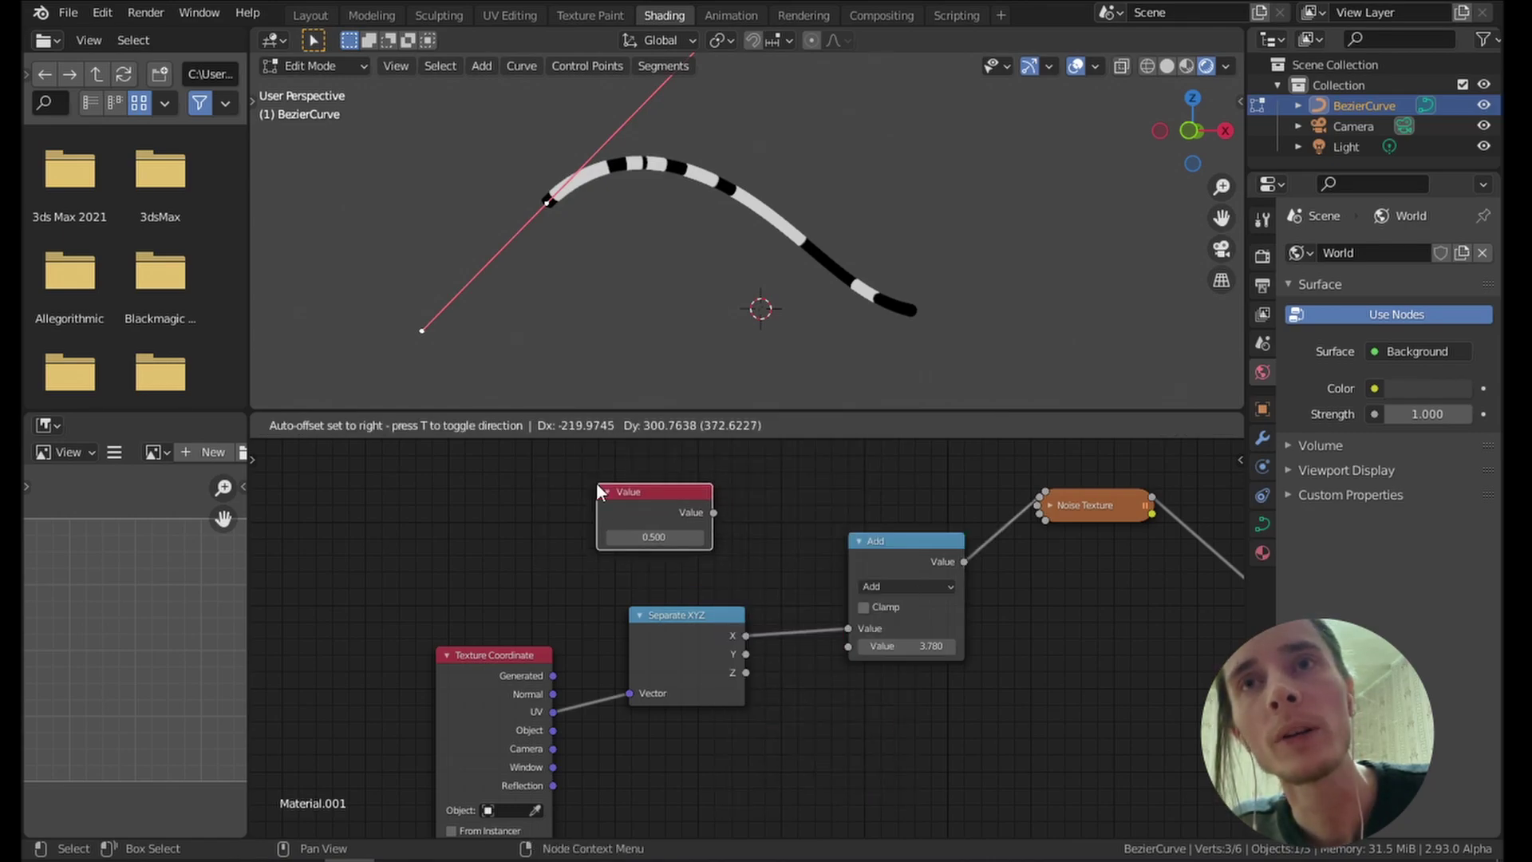
{"action": "left_click", "coordinate": [655, 510]}
{"action": "left_click", "coordinate": [650, 537]}
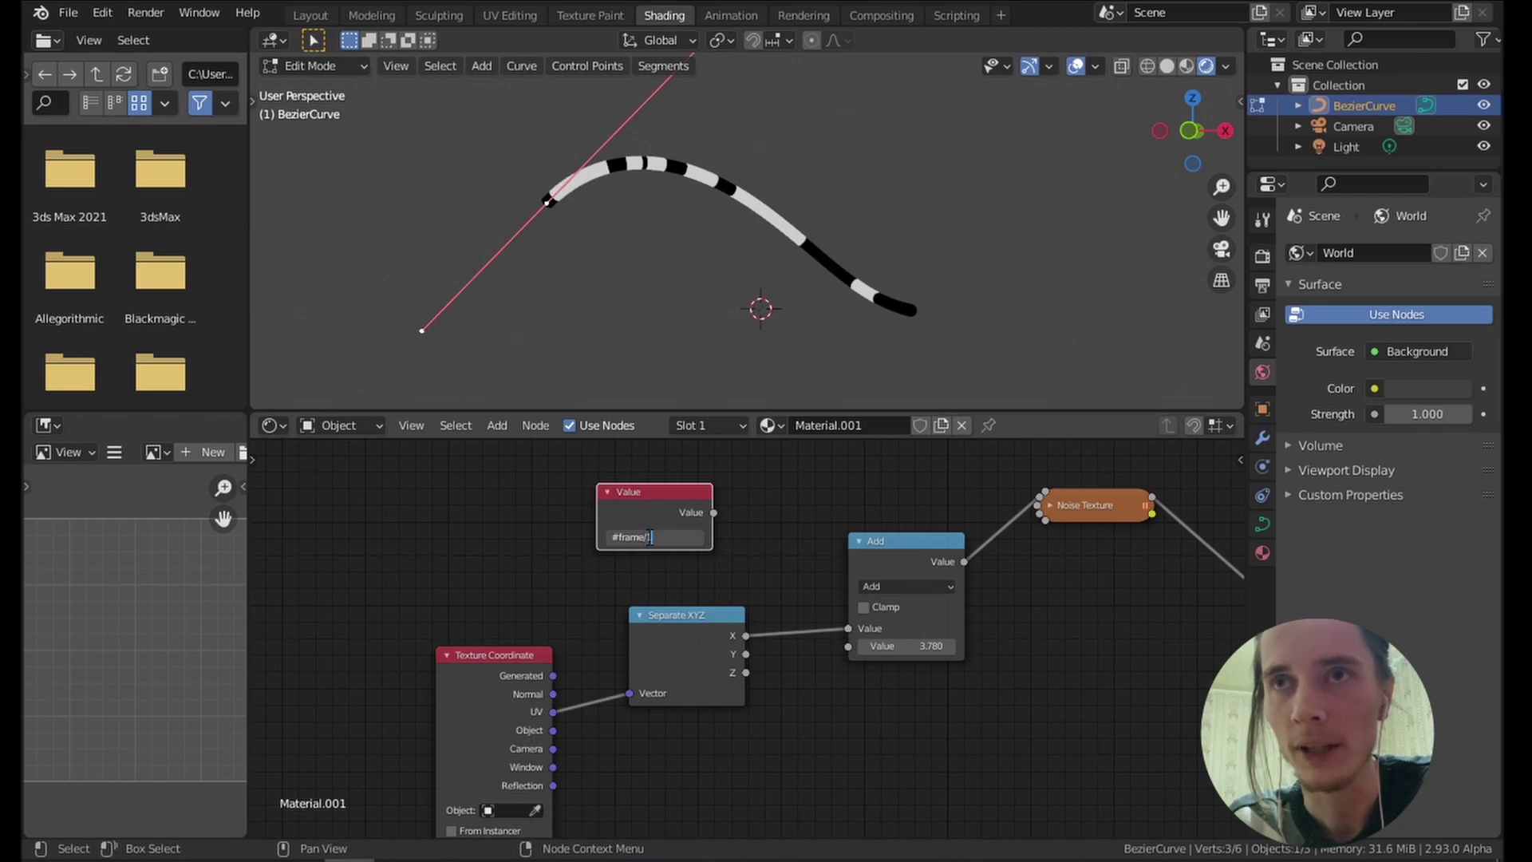
Link the Value node to the Add node's second value input and play the animation to watch the stripes move.
{"action": "left_click_drag", "start_coordinate": [713, 513], "coordinate": [722, 525]}
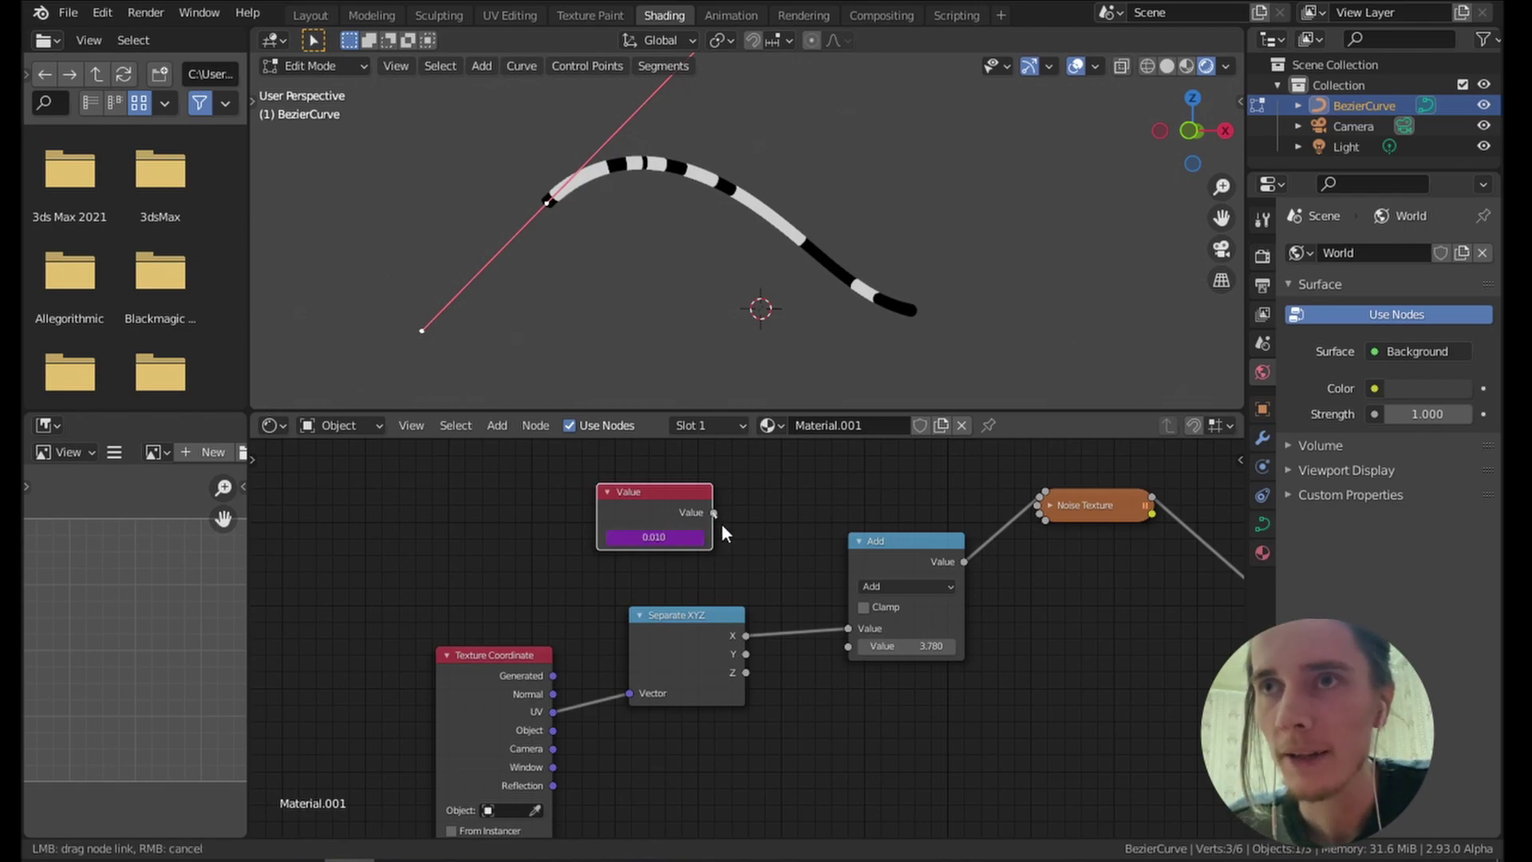
{"action": "left_click_drag", "start_coordinate": [849, 659], "coordinate": [848, 647]}
{"action": "key", "text": "space"}
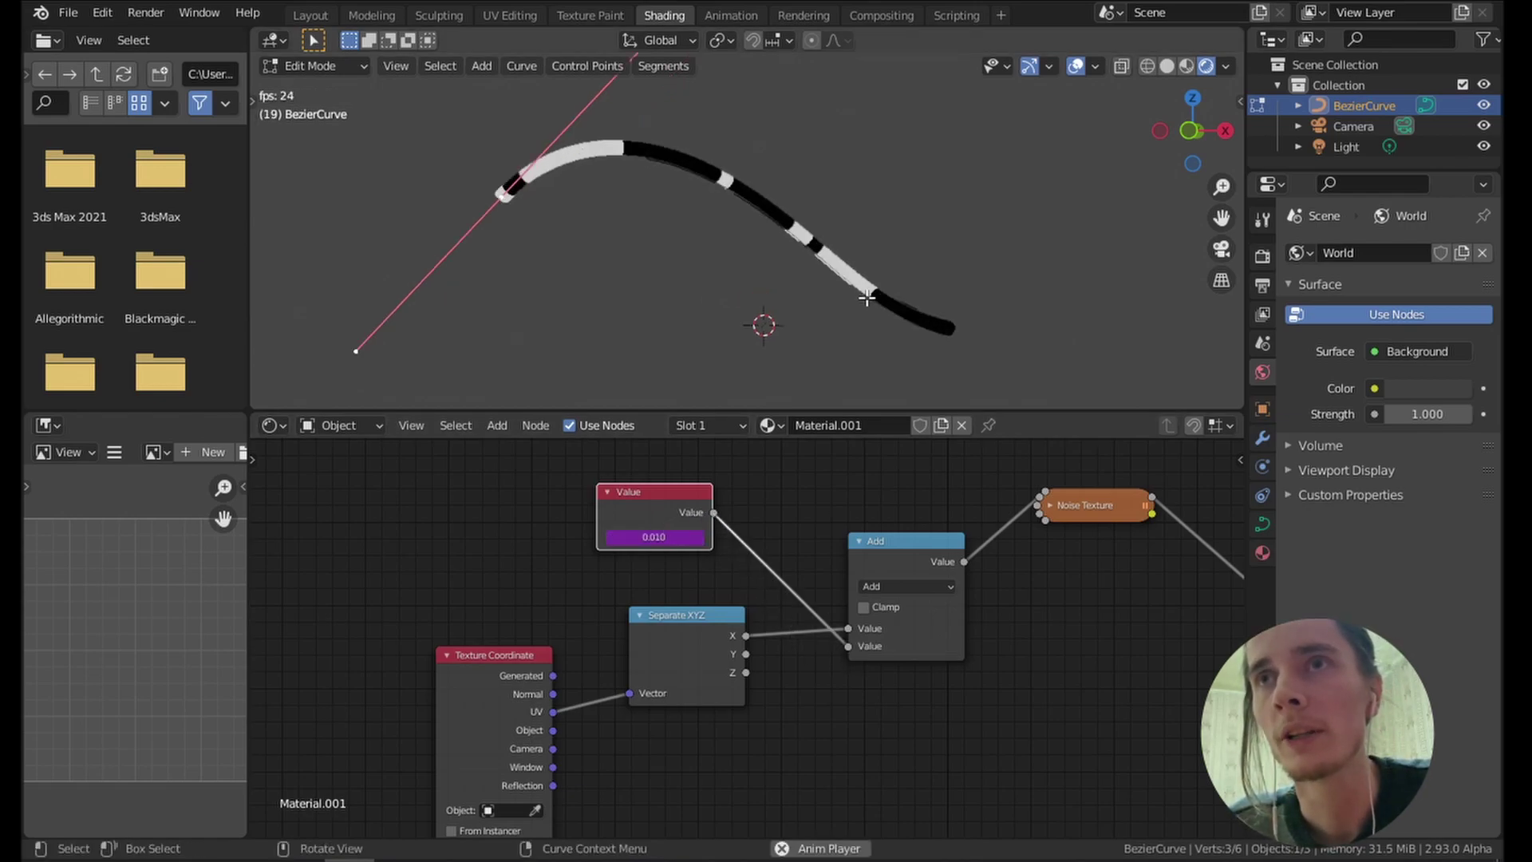
{"action": "middle_click_drag", "start_coordinate": [866, 294], "coordinate": [956, 333]}
{"action": "middle_click_drag", "start_coordinate": [869, 284], "coordinate": [748, 223]}
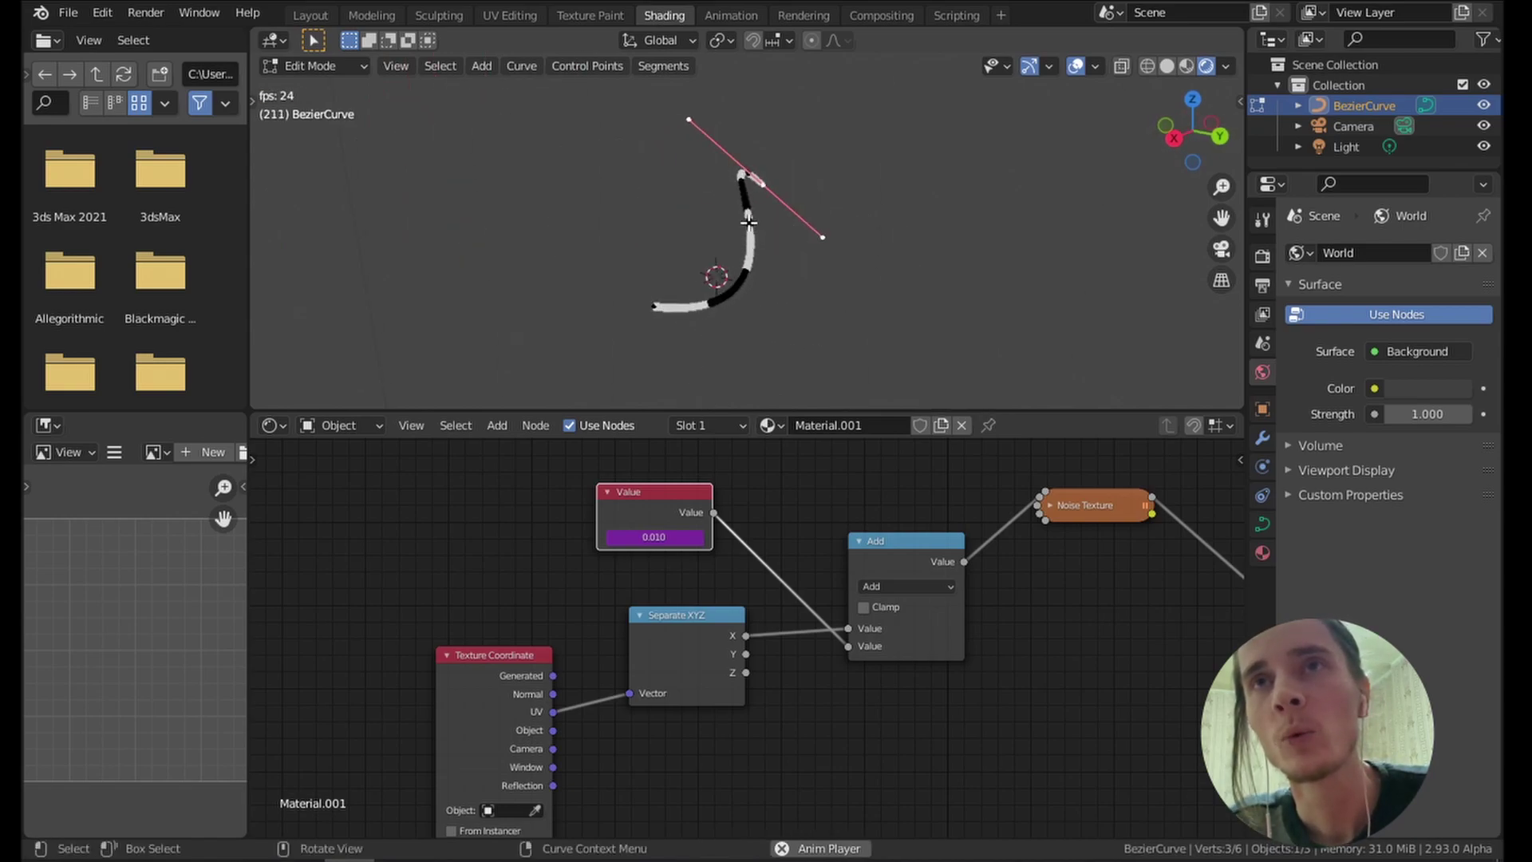
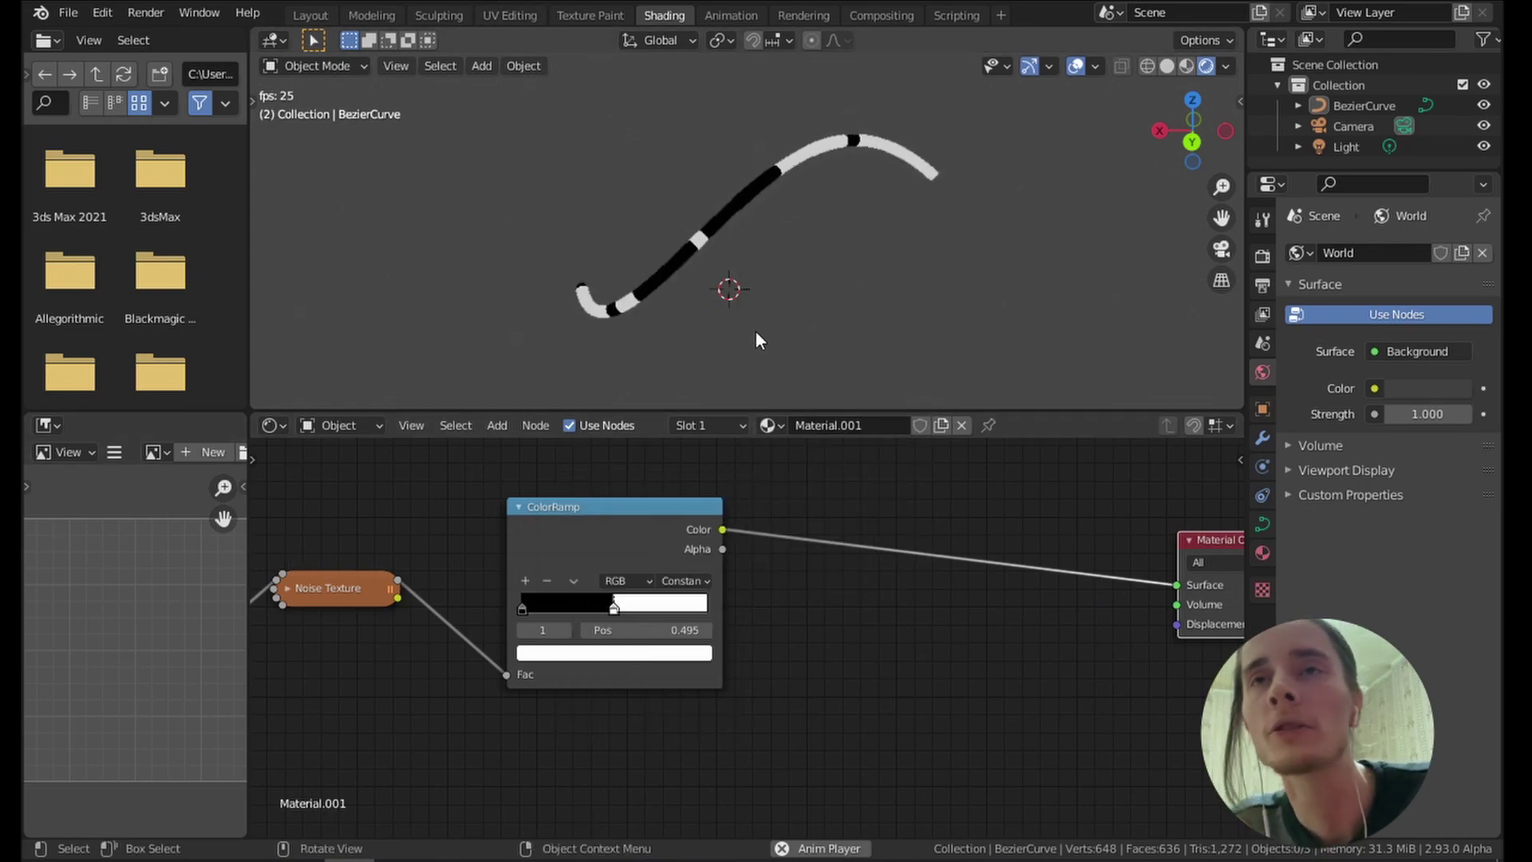
Insert a Mix Shader between the ColorRamp and Material Output, with the ColorRamp's Color feeding its Fac input.
{"action": "key", "text": "shift+a"}
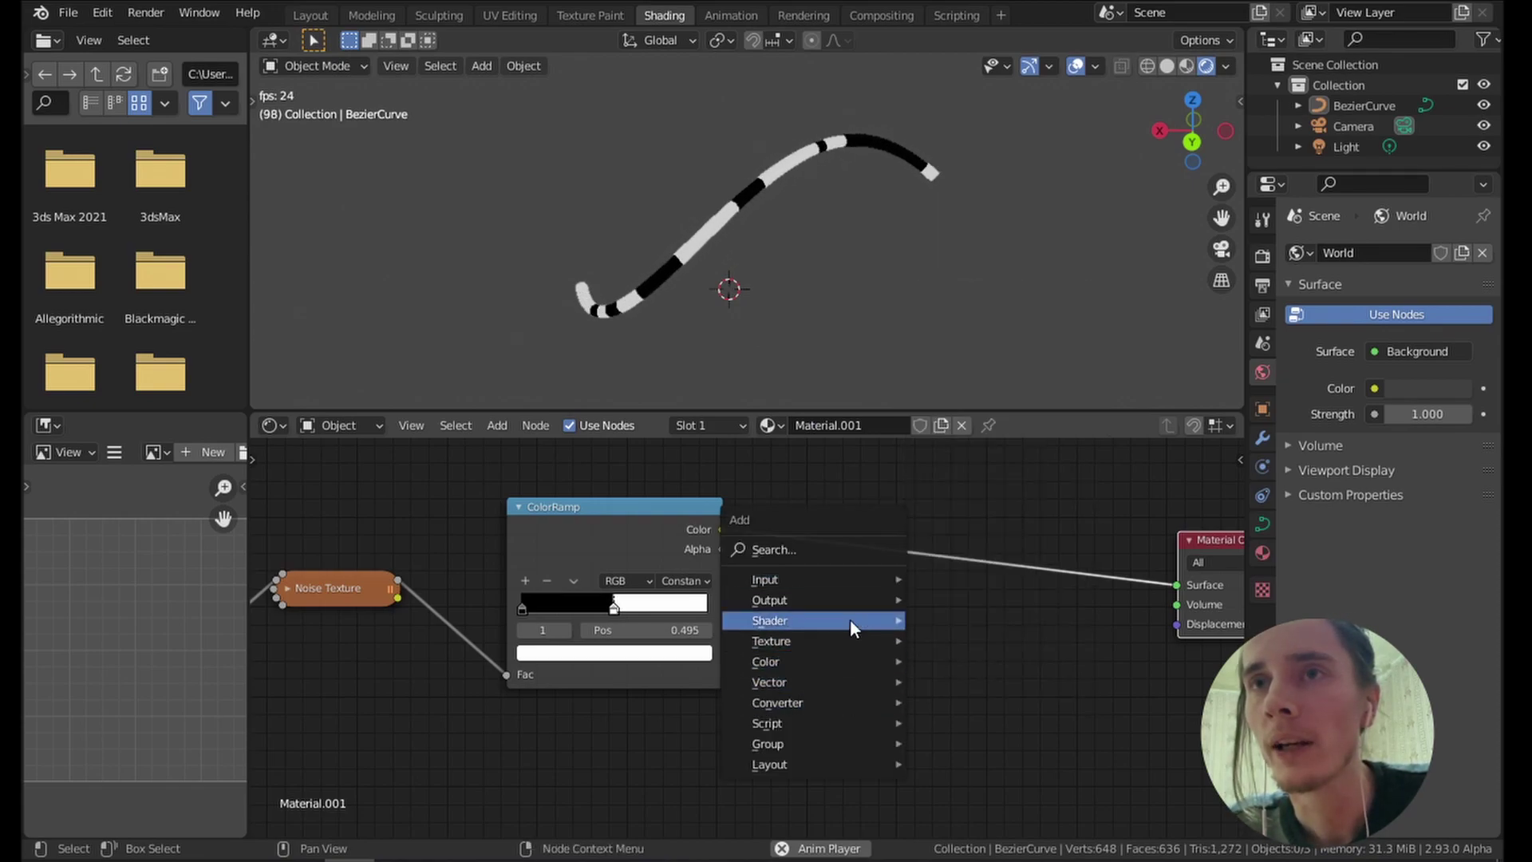
{"action": "mouse_move", "coordinate": [850, 620]}
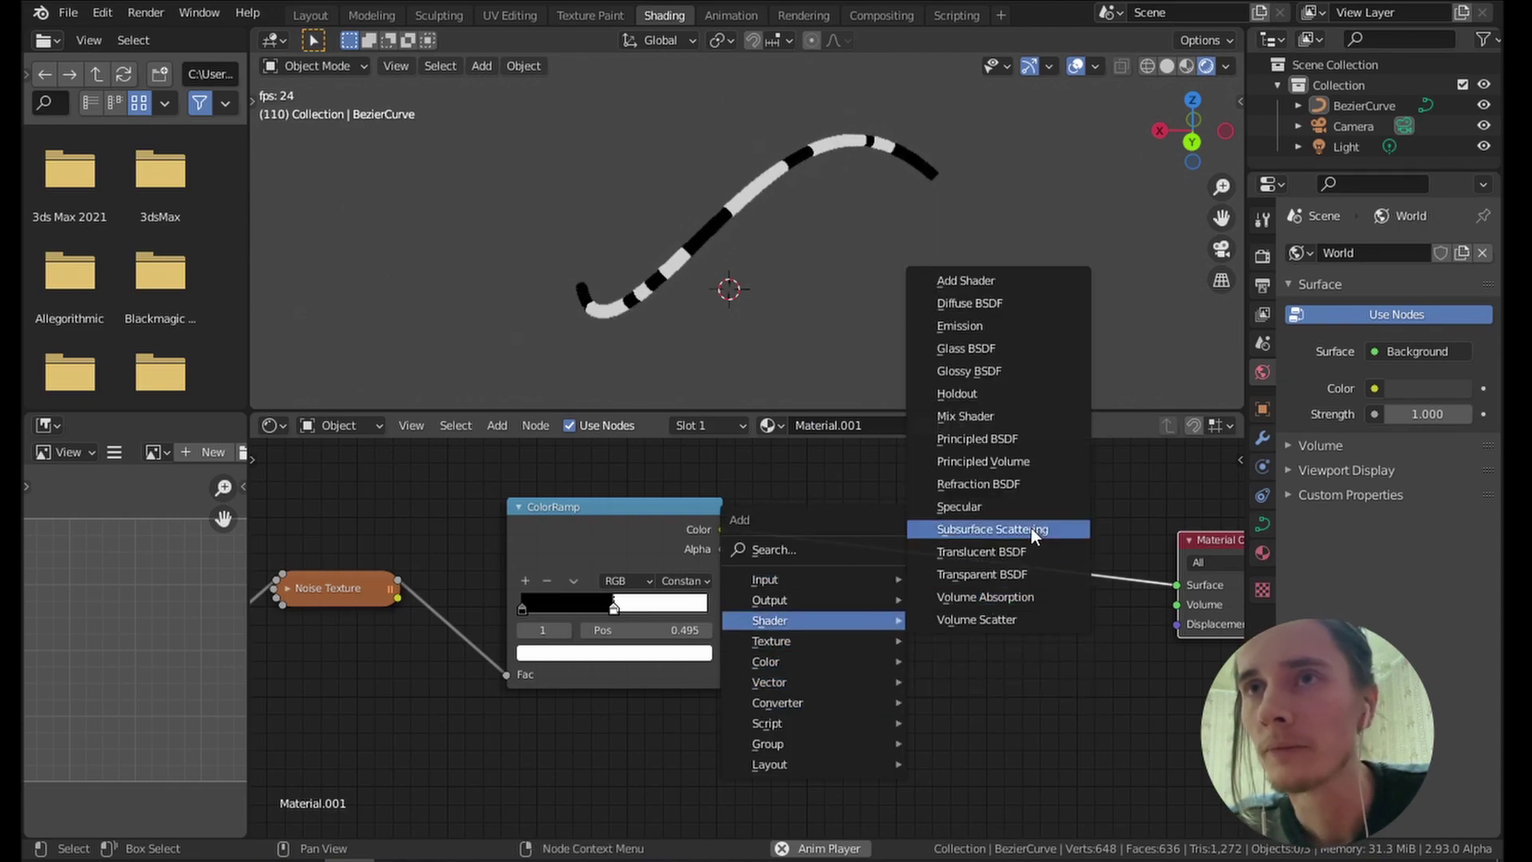
{"action": "left_click", "coordinate": [1012, 415]}
{"action": "left_click", "coordinate": [974, 527]}
{"action": "left_click_drag", "start_coordinate": [967, 588], "coordinate": [975, 582]}
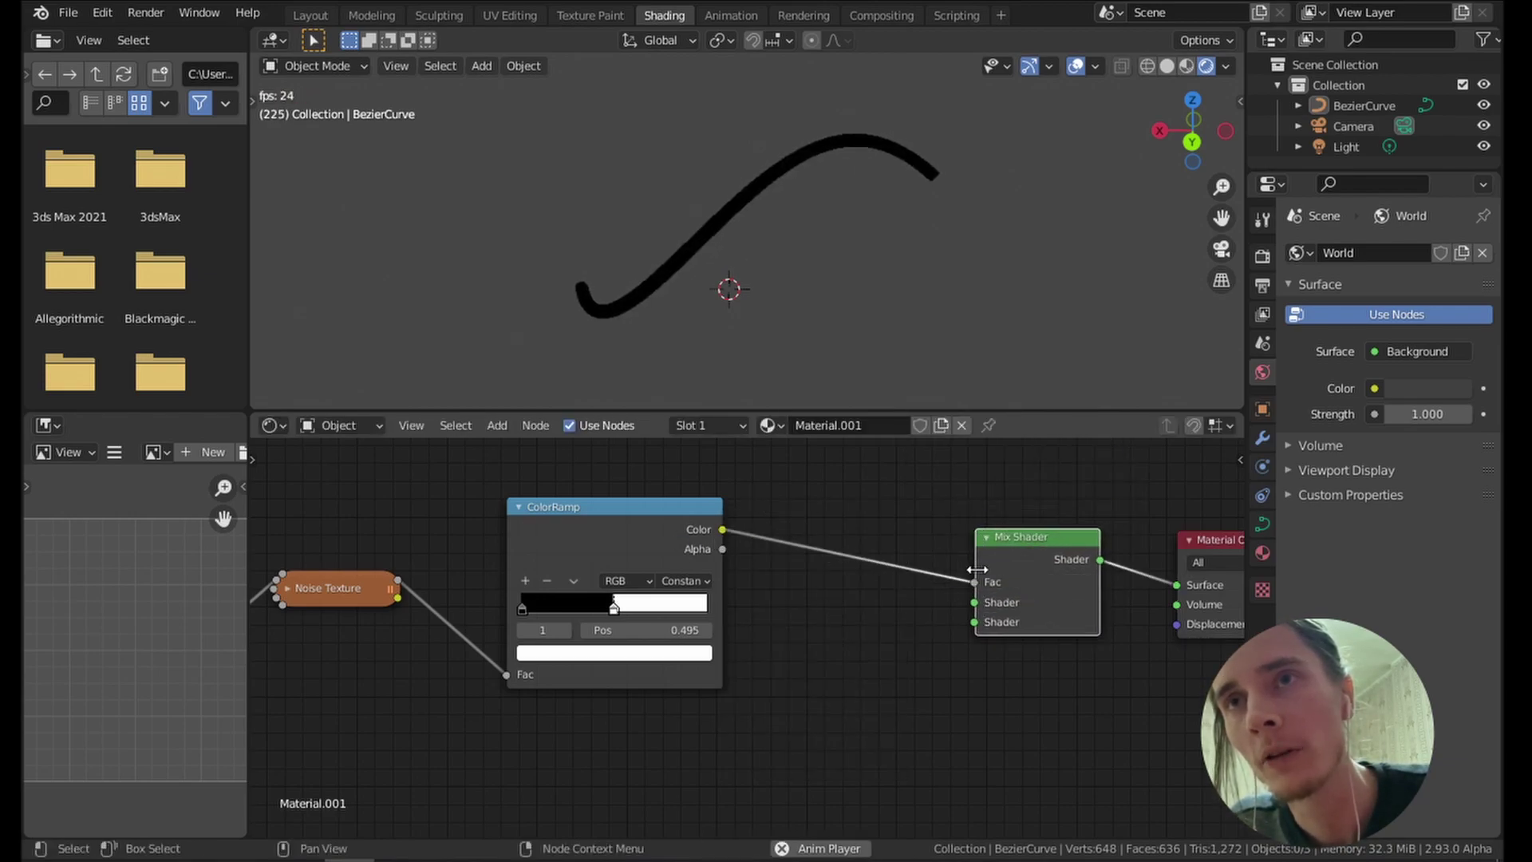
Add a Transparent BSDF and link it to the Mix Shader's first Shader input.
{"action": "key", "text": "shift+a"}
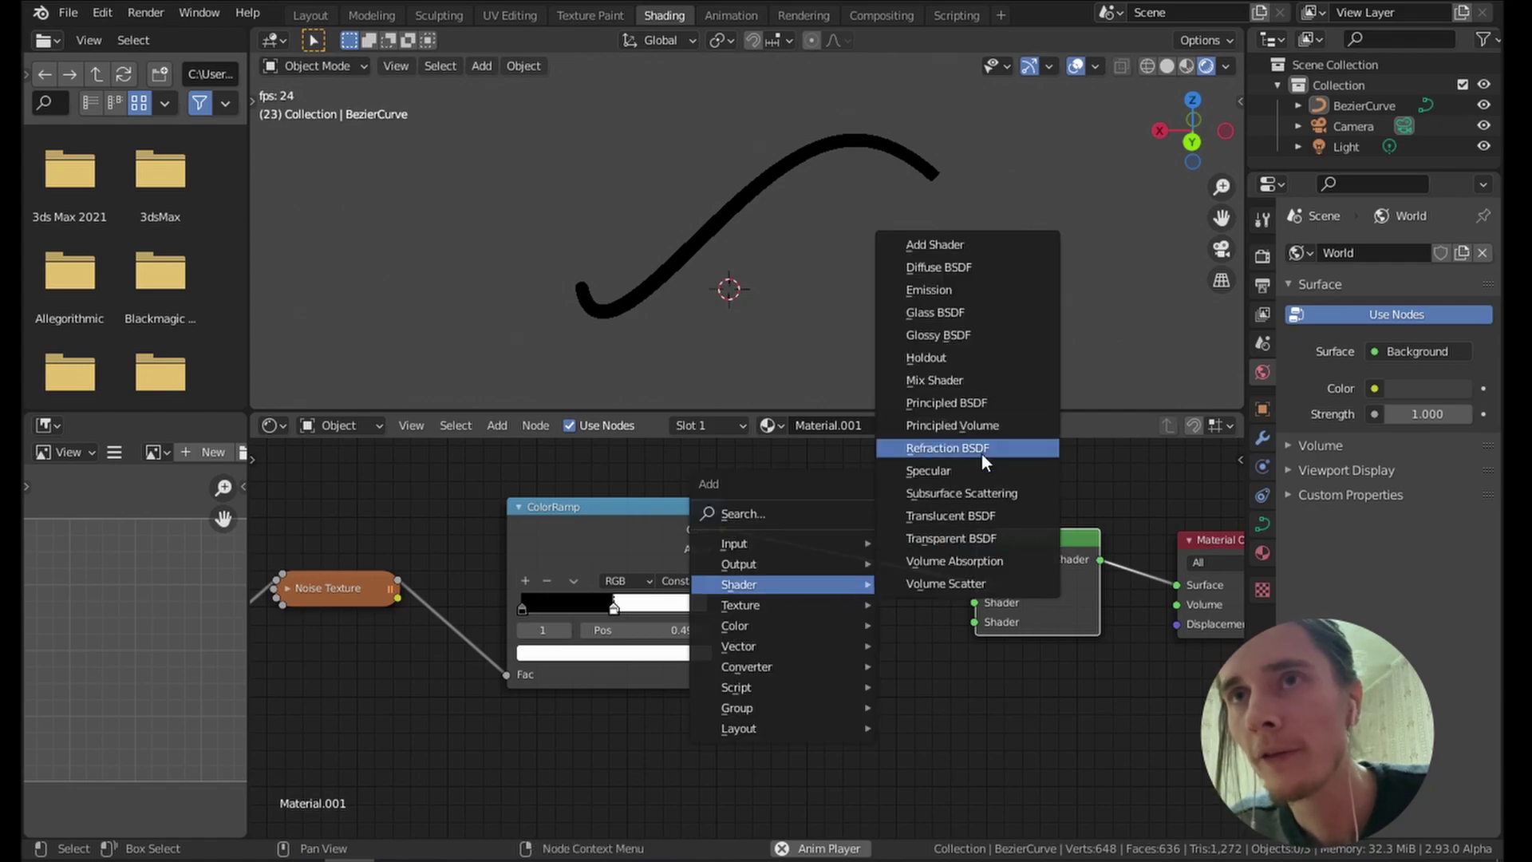
{"action": "left_click", "coordinate": [951, 540]}
{"action": "left_click", "coordinate": [842, 608]}
{"action": "left_click_drag", "start_coordinate": [910, 614], "coordinate": [1010, 600]}
Add a Principled BSDF below the ColorRamp and link it to the Mix Shader's second Shader input.
{"action": "key", "text": "shift+a"}
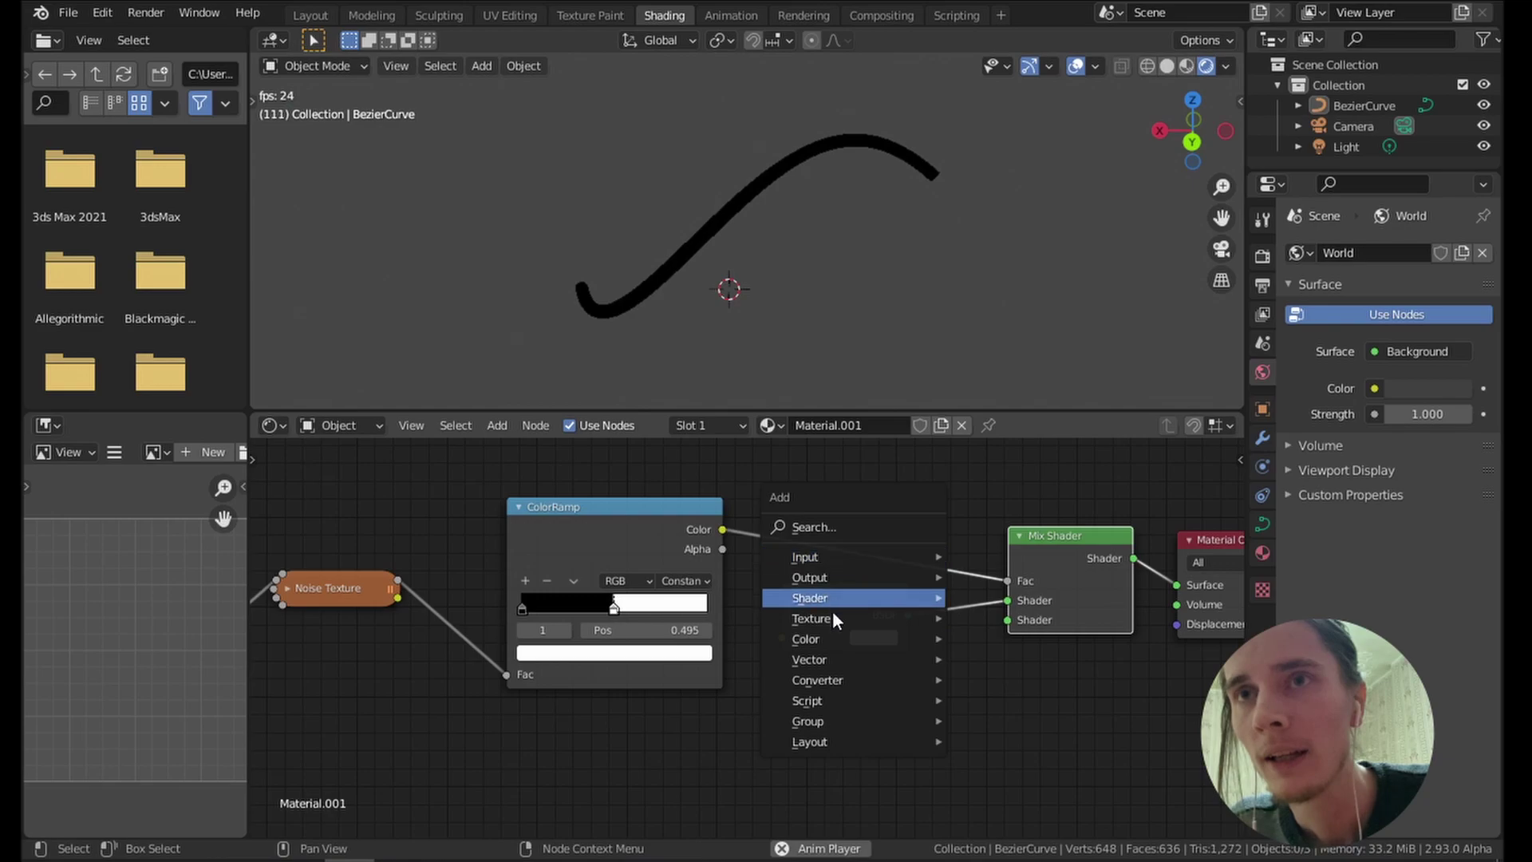
{"action": "mouse_move", "coordinate": [836, 597]}
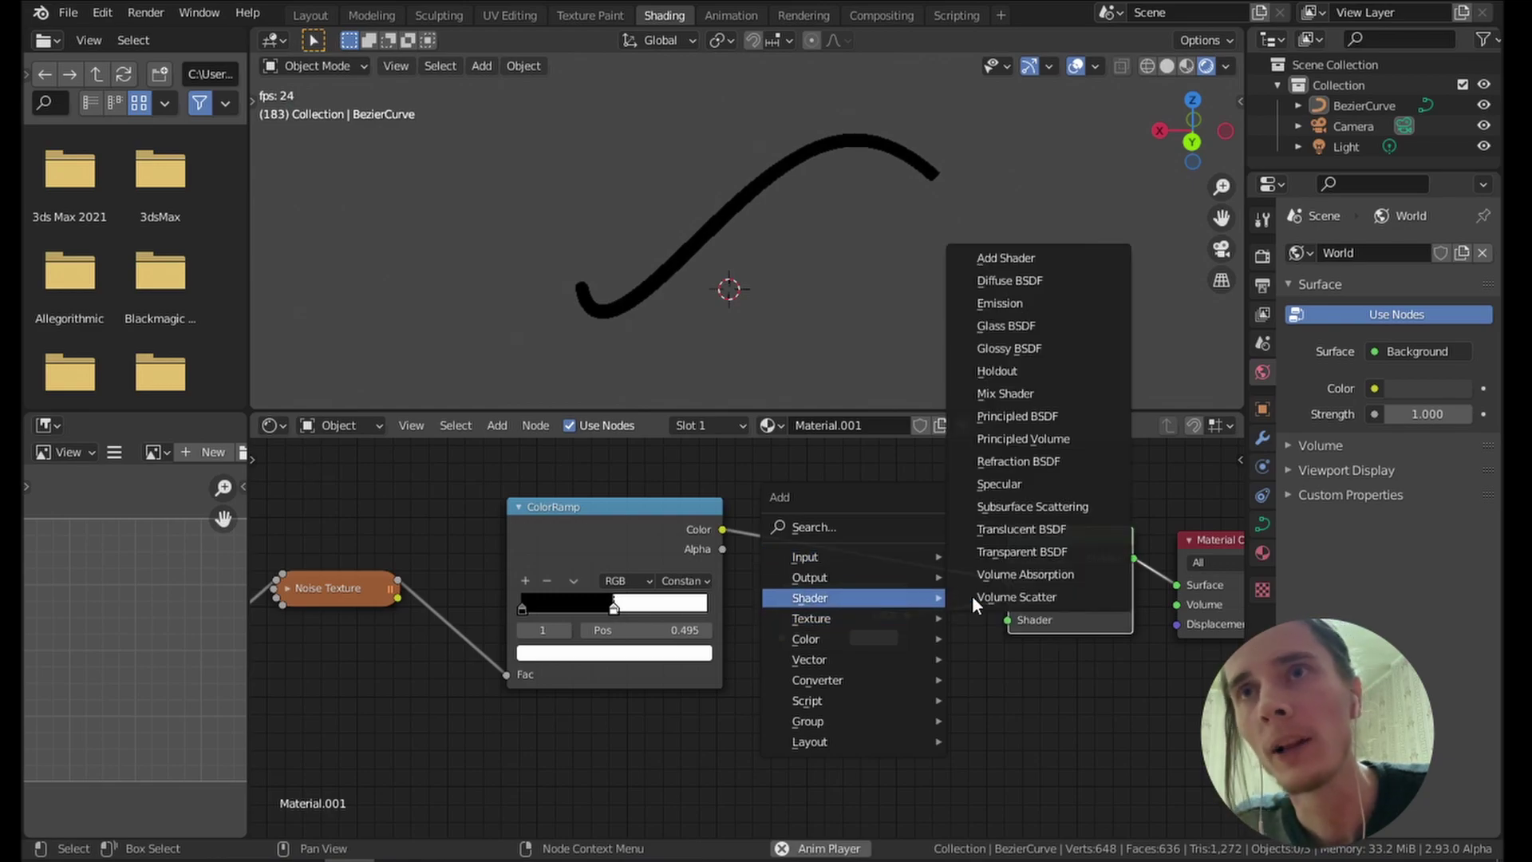
{"action": "left_click", "coordinate": [1028, 418]}
{"action": "left_click", "coordinate": [677, 689]}
{"action": "left_click_drag", "start_coordinate": [894, 719], "coordinate": [1012, 621]}
Set the Principled BSDF's Subsurface to 1.000 and its Subsurface Color to a blue with H 0.636, S 0.908, V 0.800.
{"action": "middle_click_drag", "start_coordinate": [862, 730], "coordinate": [862, 508]}
{"action": "scroll", "coordinate": [862, 508], "scroll_direction": "up", "scroll_amount": 6}
{"action": "middle_click_drag", "start_coordinate": [744, 814], "coordinate": [764, 733]}
{"action": "left_click_drag", "start_coordinate": [703, 519], "coordinate": [1018, 519]}
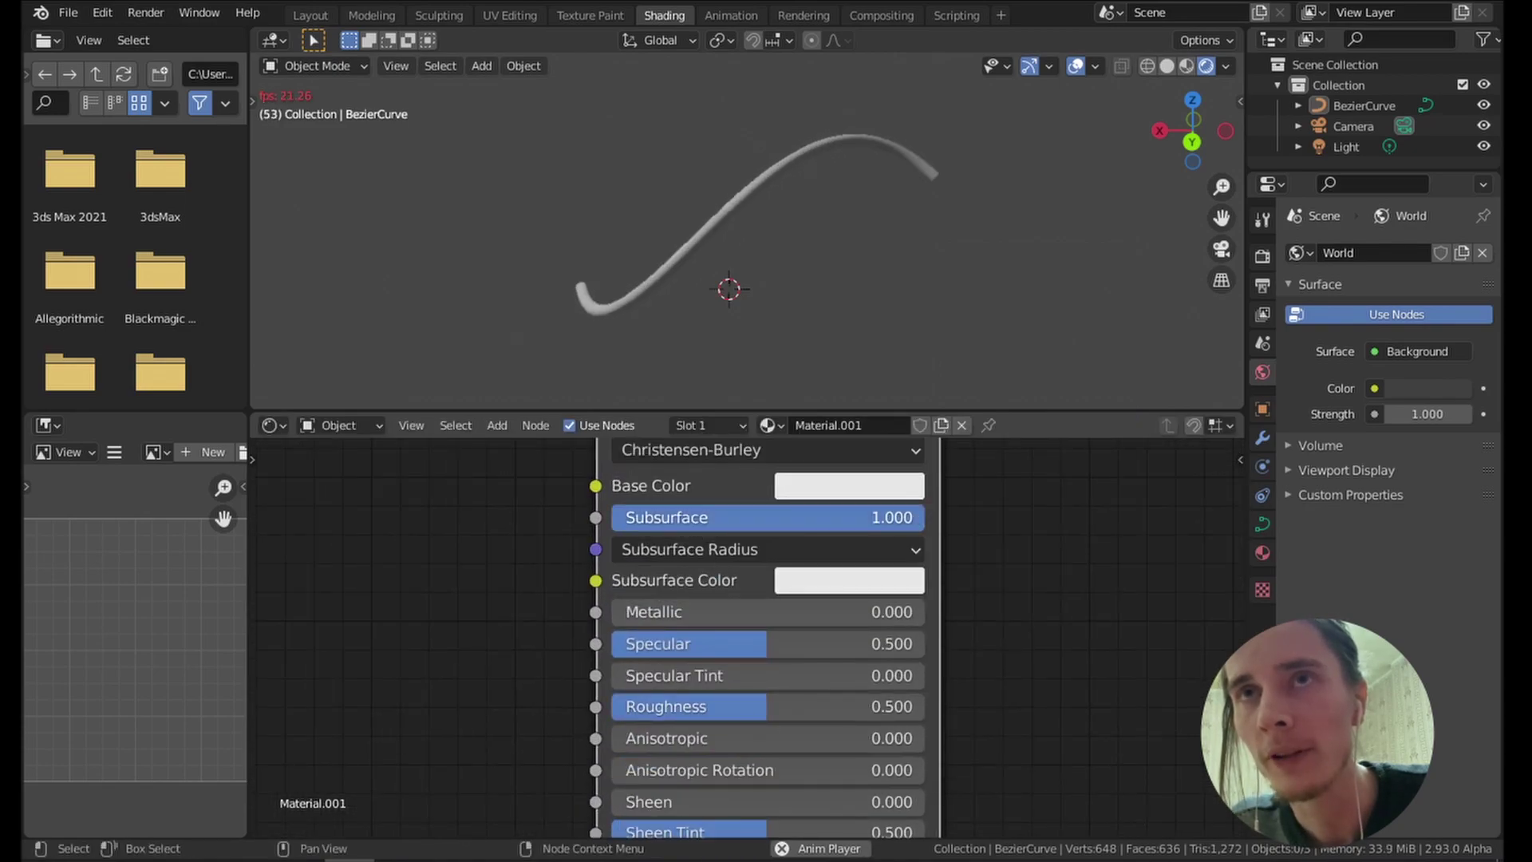
{"action": "left_click", "coordinate": [849, 580]}
{"action": "mouse_move", "coordinate": [922, 295]}
{"action": "left_mouse_down"}
{"action": "mouse_move", "coordinate": [982, 212]}
{"action": "mouse_move", "coordinate": [931, 226]}
{"action": "mouse_move", "coordinate": [942, 219]}
{"action": "left_mouse_up"}
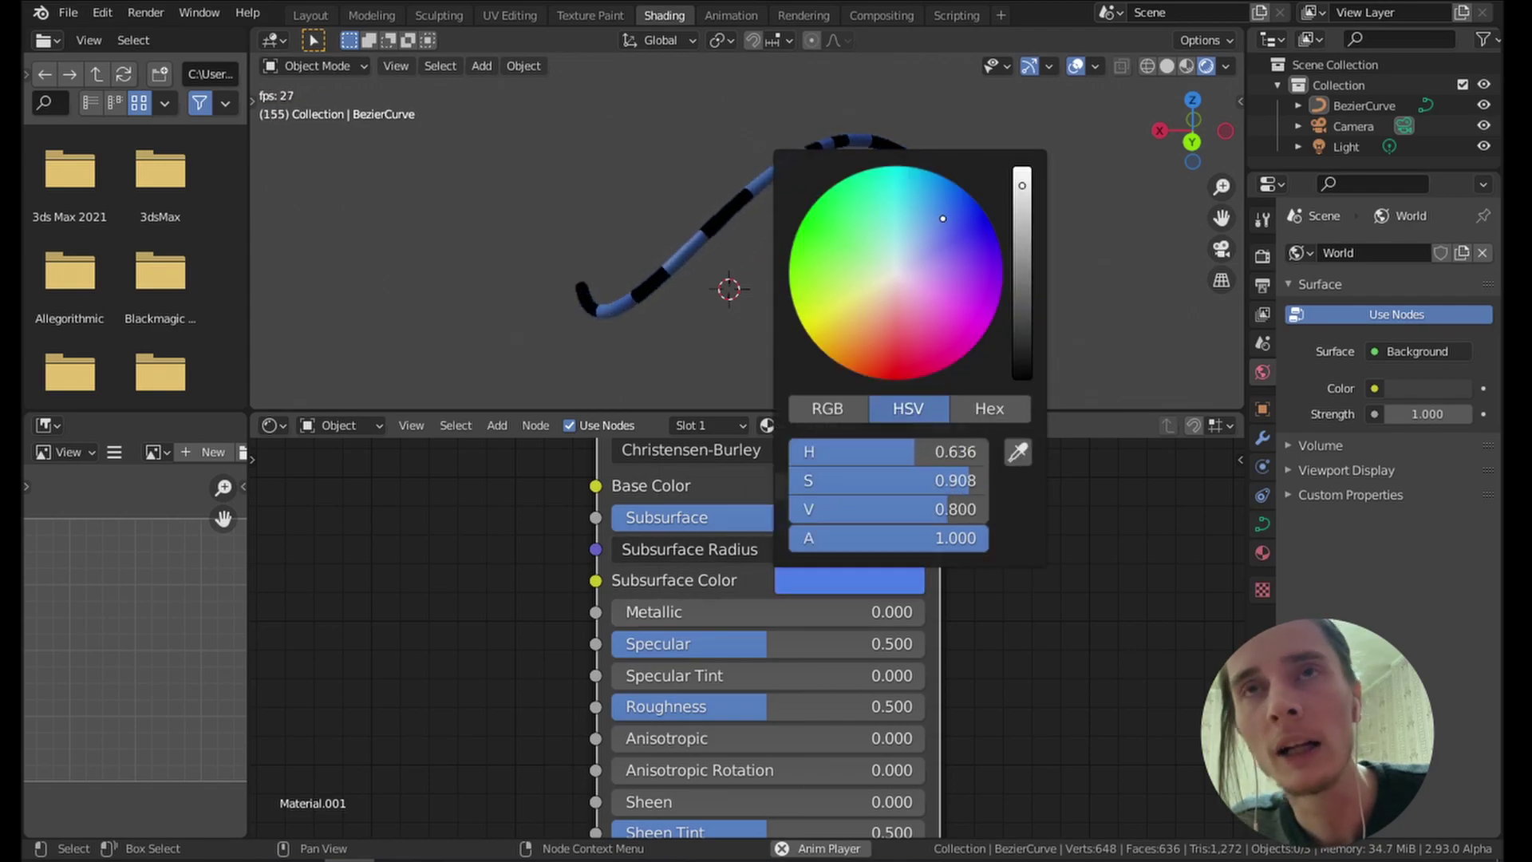
Increase the Principled BSDF's Subsurface Radius values.
{"action": "left_click", "coordinate": [683, 549]}
{"action": "left_click_drag", "start_coordinate": [703, 586], "coordinate": [771, 642]}
{"action": "left_click_drag", "start_coordinate": [904, 642], "coordinate": [1110, 641]}
Move the scene's light down so it sits close above the striped curve.
{"action": "scroll", "coordinate": [644, 307], "scroll_direction": "up", "scroll_amount": 3}
{"action": "scroll", "coordinate": [644, 306], "scroll_direction": "up", "scroll_amount": 3}
{"action": "middle_click_drag", "start_coordinate": [644, 305], "coordinate": [715, 334]}
{"action": "scroll", "coordinate": [715, 333], "scroll_direction": "down", "scroll_amount": 9}
{"action": "scroll", "coordinate": [661, 248], "scroll_direction": "down", "scroll_amount": 2}
{"action": "middle_click_drag", "start_coordinate": [664, 242], "coordinate": [682, 270], "text": "shift"}
{"action": "scroll", "coordinate": [688, 207], "scroll_direction": "up", "scroll_amount": 2}
{"action": "left_click", "coordinate": [641, 160]}
{"action": "middle_click_drag", "start_coordinate": [699, 187], "coordinate": [516, 165]}
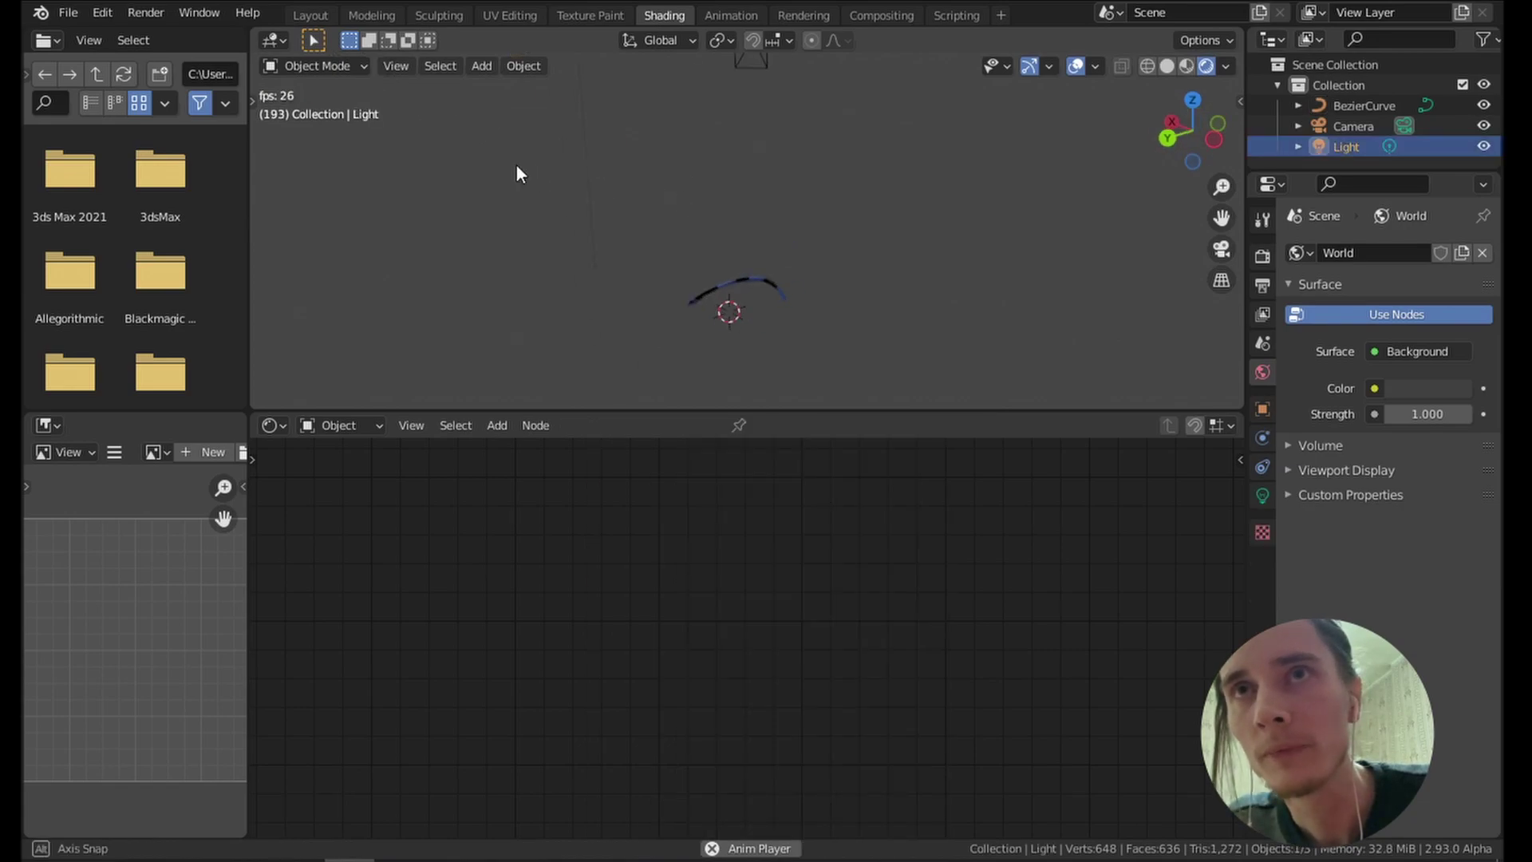
{"action": "key", "text": "g"}
{"action": "left_click", "coordinate": [671, 63]}
{"action": "scroll", "coordinate": [902, 295], "scroll_direction": "up", "scroll_amount": 6}
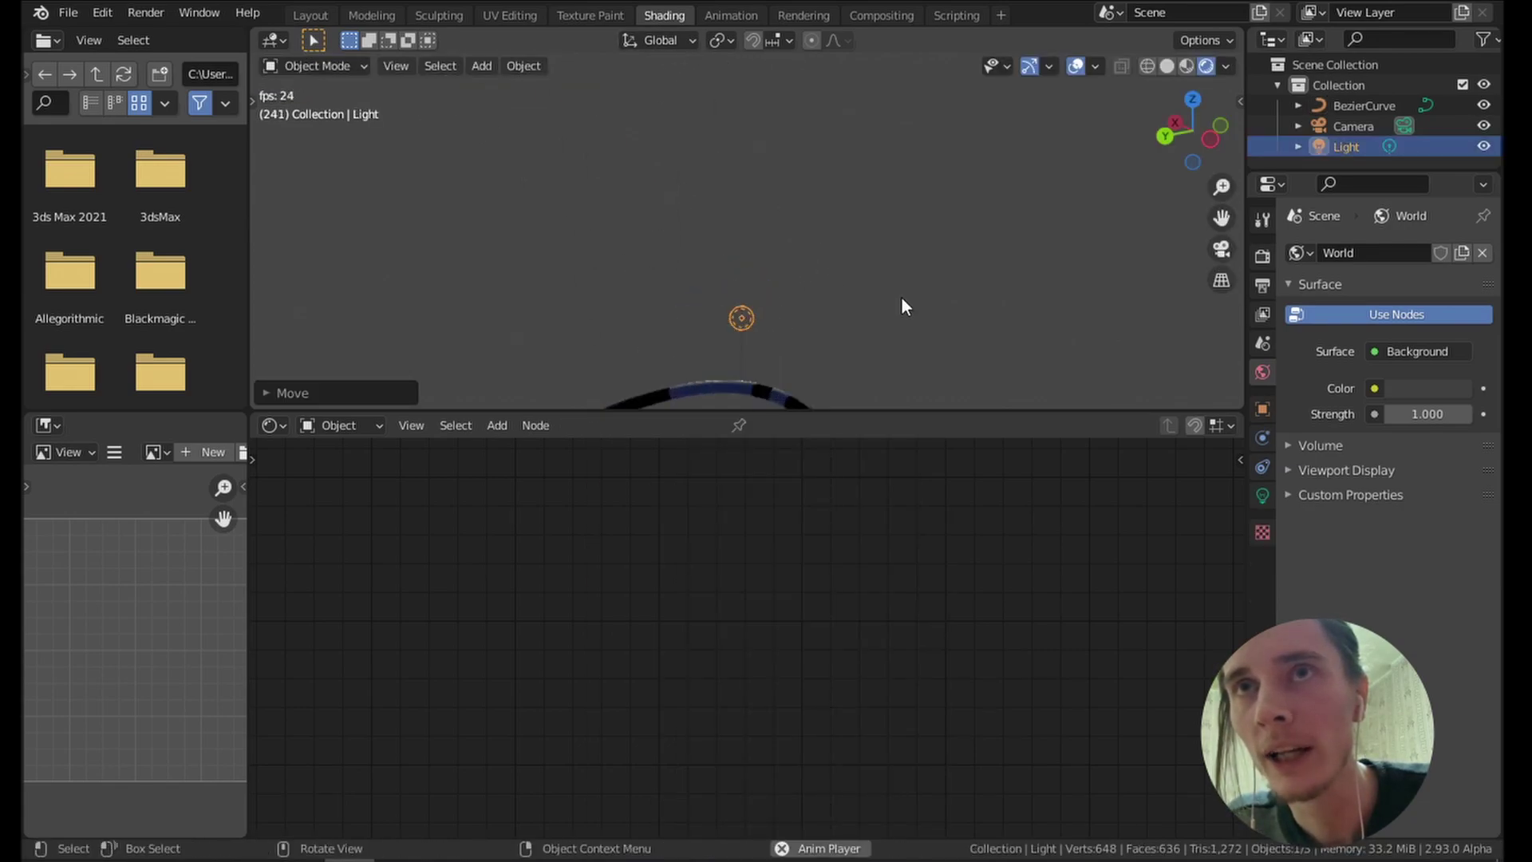
{"action": "mouse_move", "coordinate": [815, 220]}
{"action": "middle_mouse_down"}
{"action": "mouse_move", "coordinate": [854, 215]}
{"action": "mouse_move", "coordinate": [834, 218]}
{"action": "middle_mouse_up"}
{"action": "key", "text": "g"}
{"action": "left_click", "coordinate": [798, 183]}
Try the Cycles render engine and stop the animation to inspect the curve's shading.
{"action": "left_click", "coordinate": [1262, 254]}
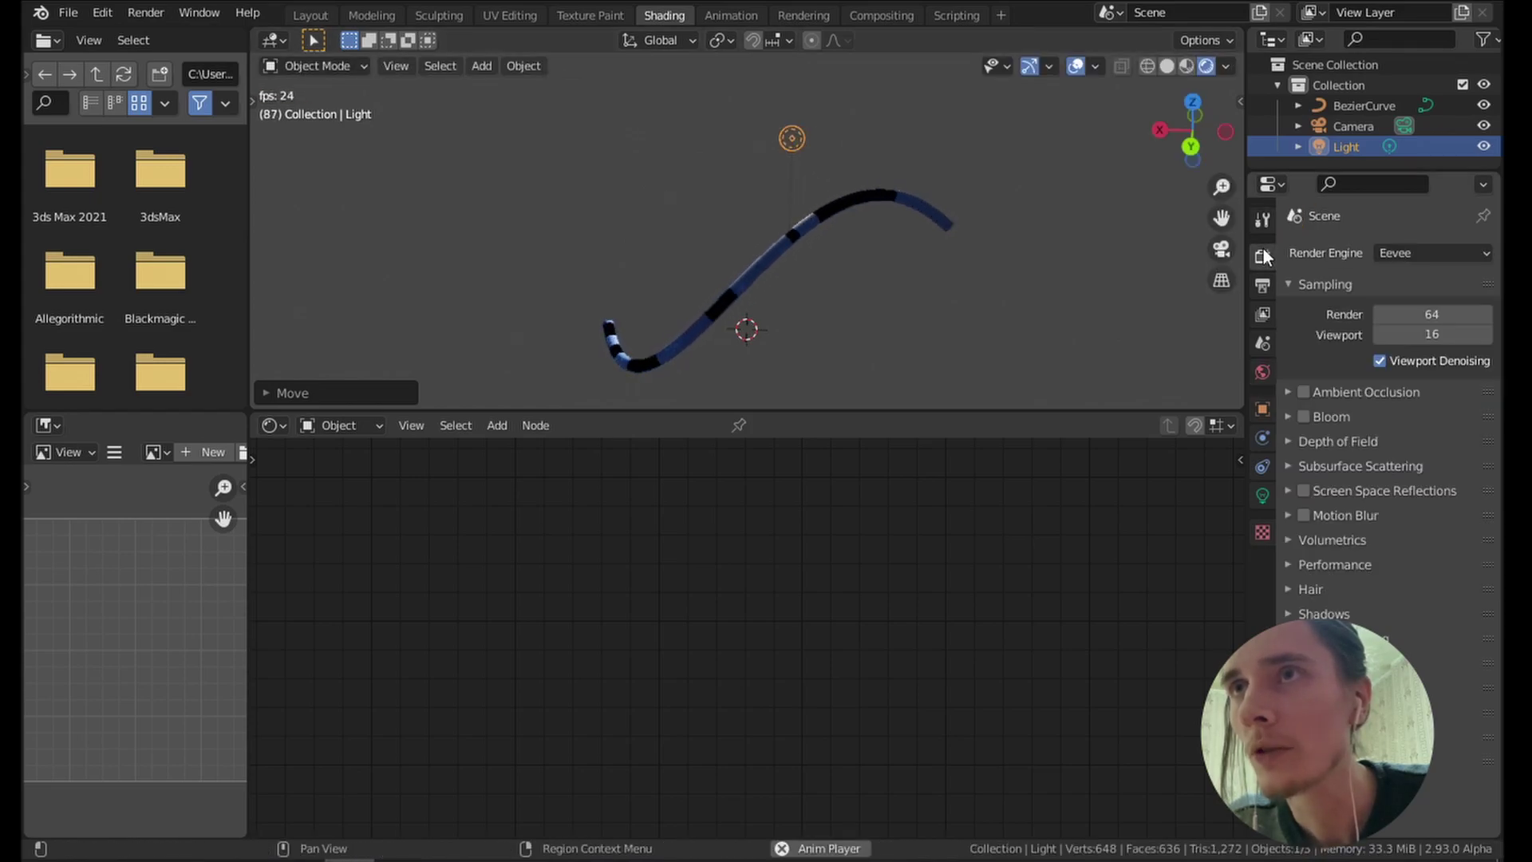
{"action": "left_click", "coordinate": [1387, 252]}
{"action": "left_click", "coordinate": [1401, 319]}
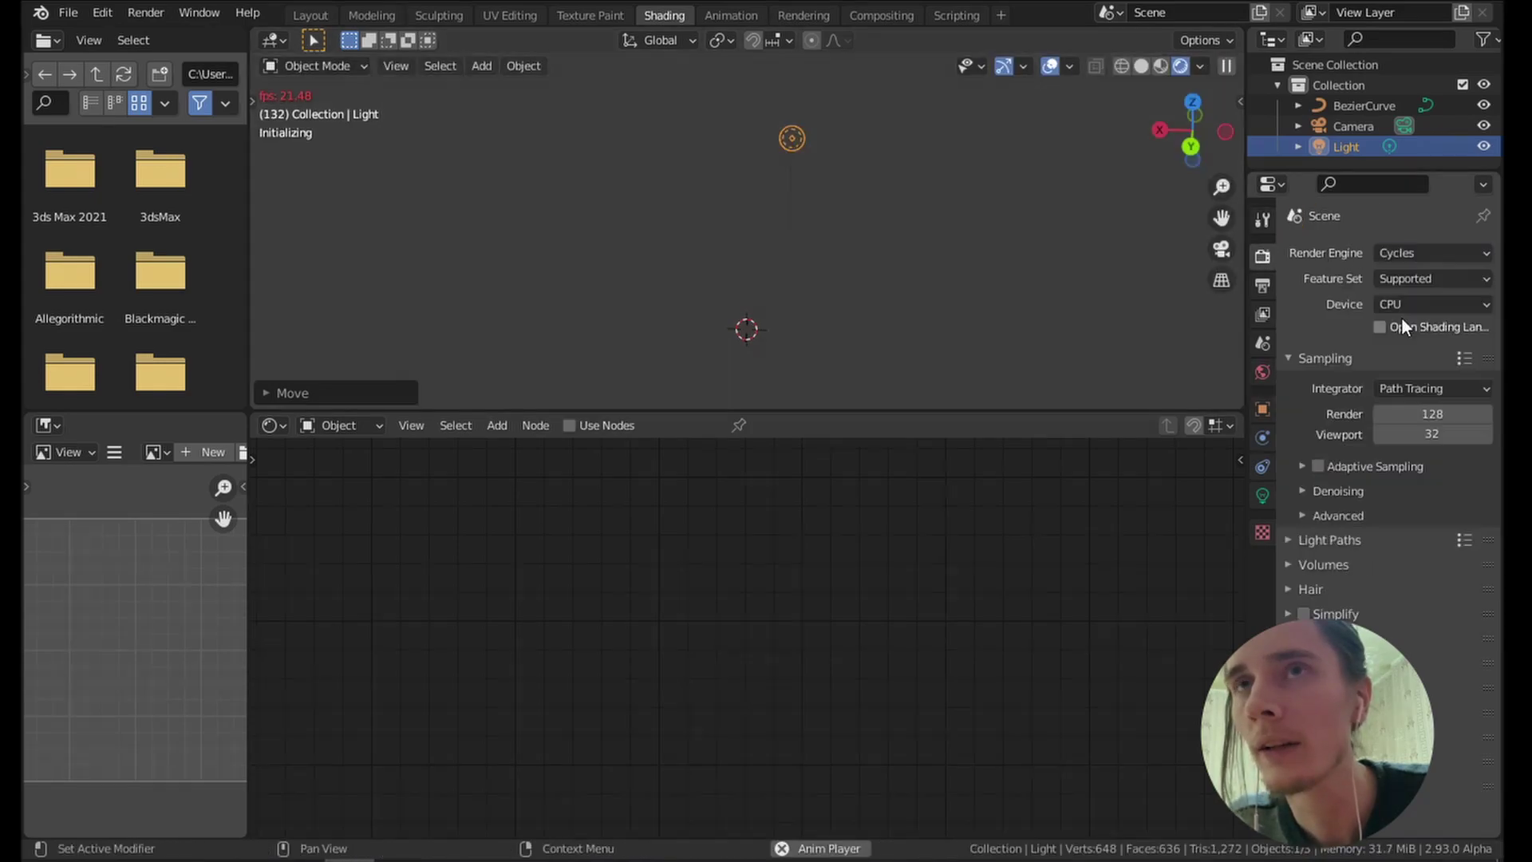
{"action": "key", "text": "space"}
{"action": "mouse_move", "coordinate": [849, 271]}
{"action": "middle_mouse_down"}
{"action": "mouse_move", "coordinate": [780, 257]}
{"action": "mouse_move", "coordinate": [824, 272]}
{"action": "mouse_move", "coordinate": [786, 192]}
{"action": "middle_mouse_up"}
{"action": "scroll", "coordinate": [825, 270], "scroll_direction": "up", "scroll_amount": 3}
{"action": "scroll", "coordinate": [826, 267], "scroll_direction": "down", "scroll_amount": 3}
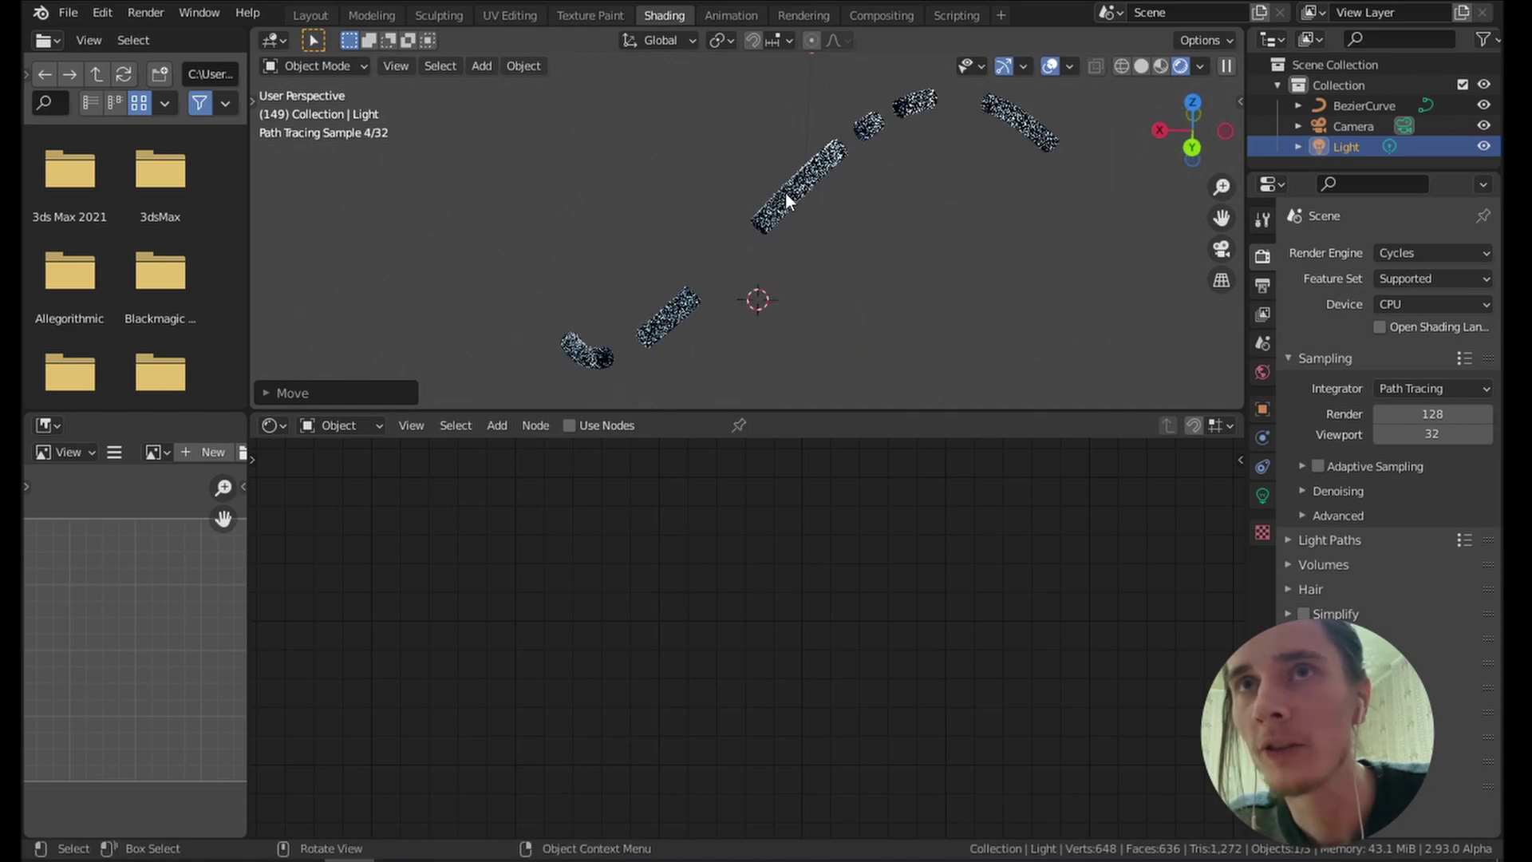
Select the curve and switch the render engine back to Eevee.
{"action": "left_click", "coordinate": [788, 197]}
{"action": "left_click", "coordinate": [1428, 253]}
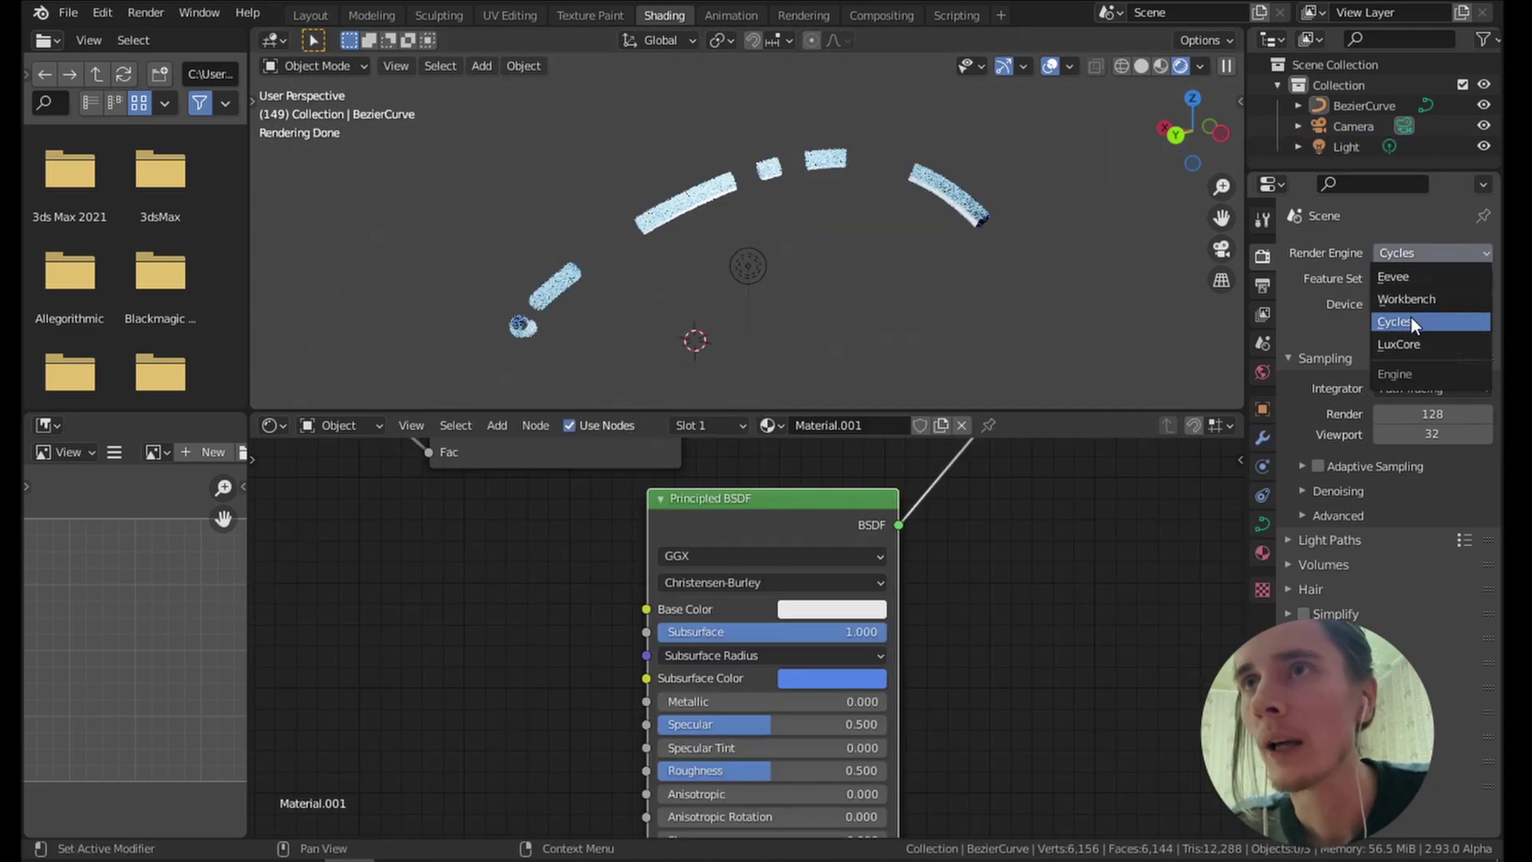
{"action": "left_click", "coordinate": [1406, 271]}
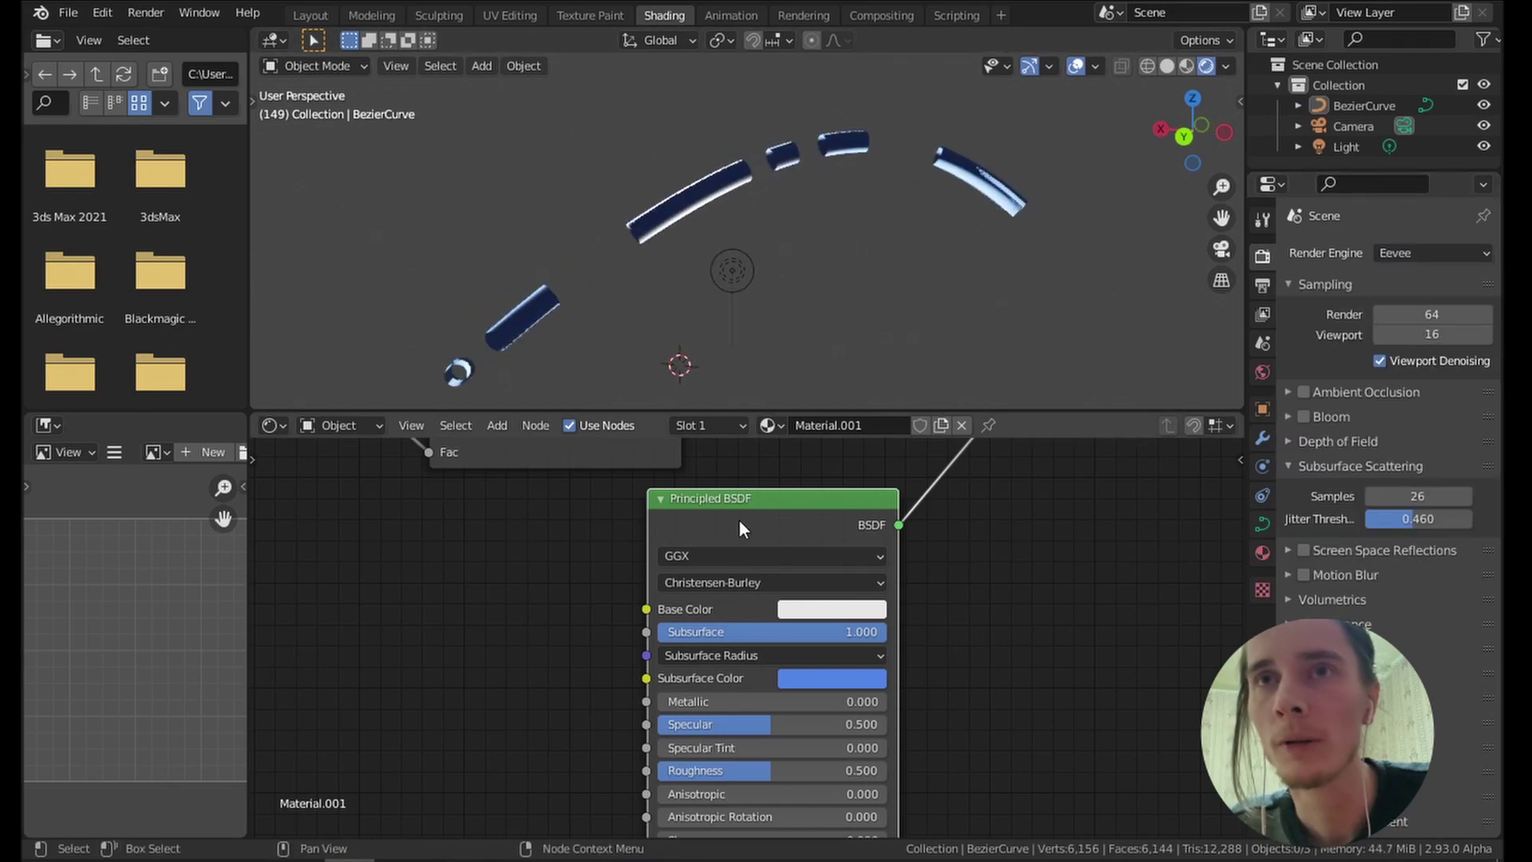
Replace the Principled BSDF with a Refraction BSDF linked to the Mix Shader's second Shader input.
{"action": "key", "text": "x"}
{"action": "key", "text": "shift+a"}
{"action": "mouse_move", "coordinate": [735, 524]}
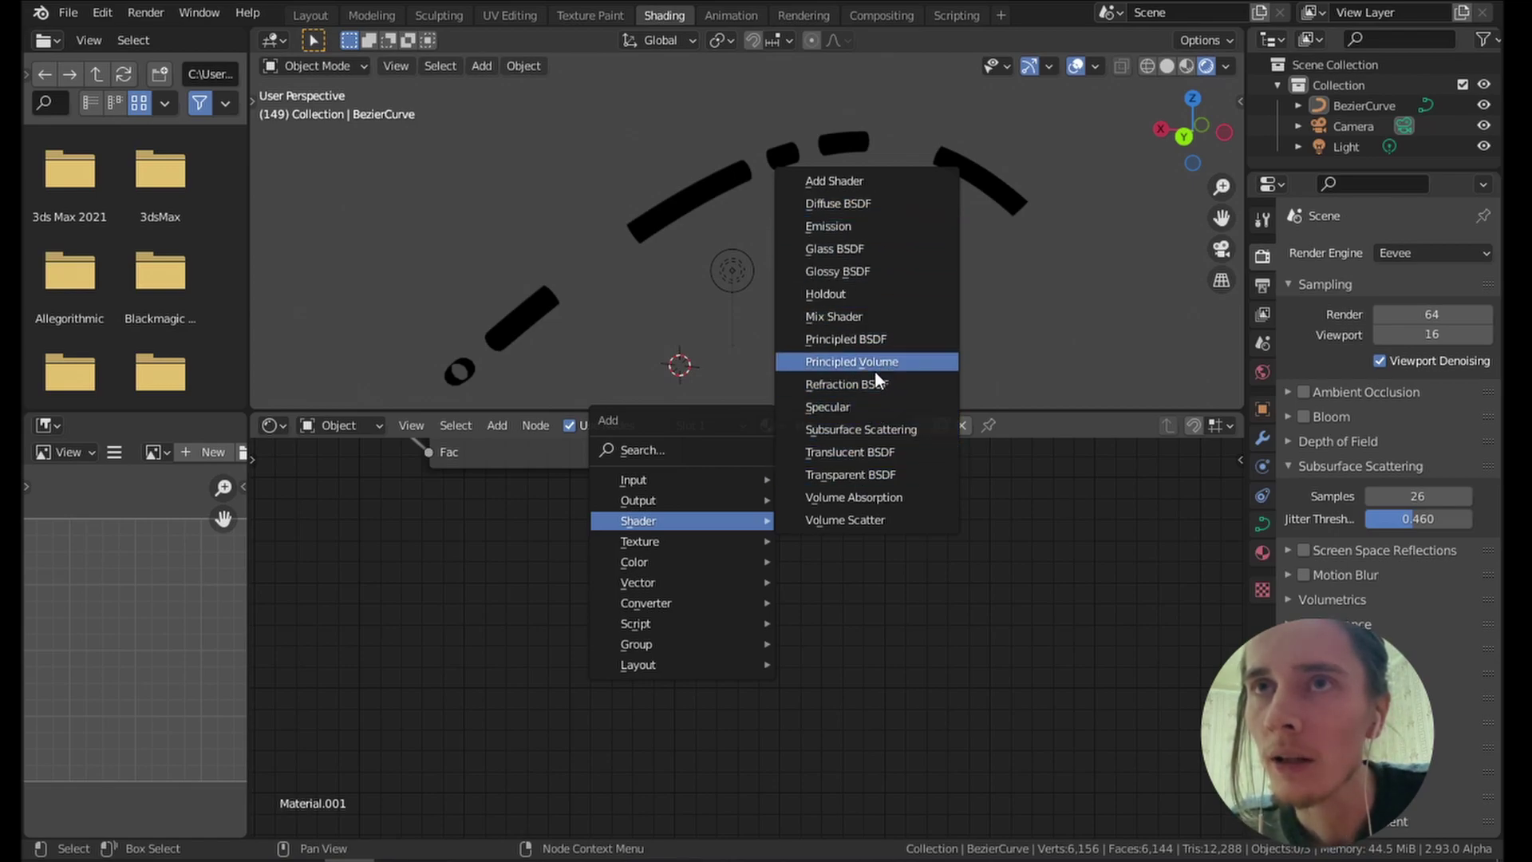
{"action": "left_click", "coordinate": [858, 384]}
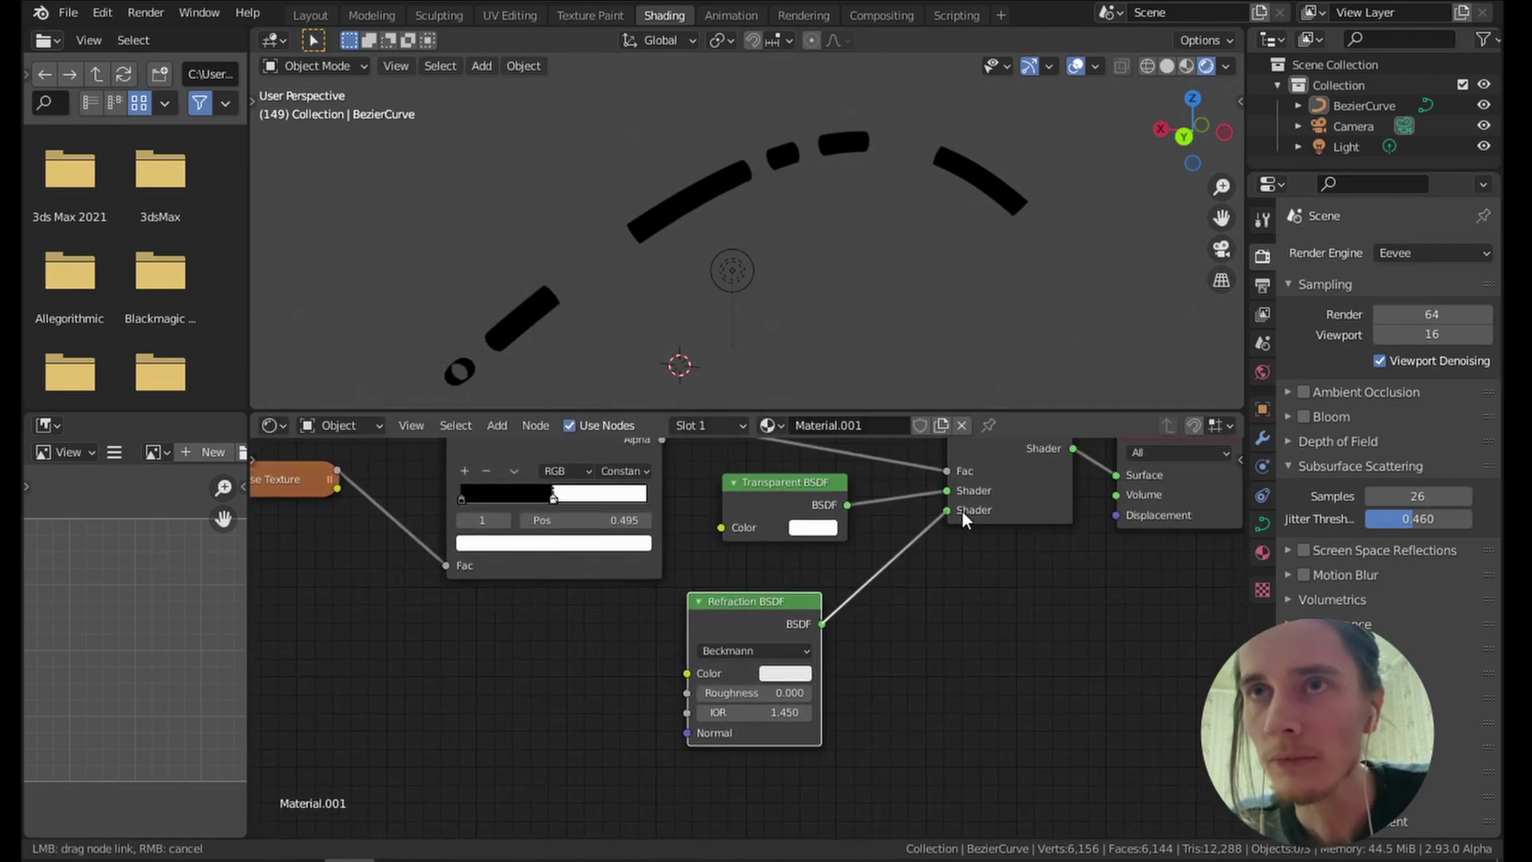
{"action": "left_click_drag", "start_coordinate": [956, 504], "coordinate": [954, 508]}
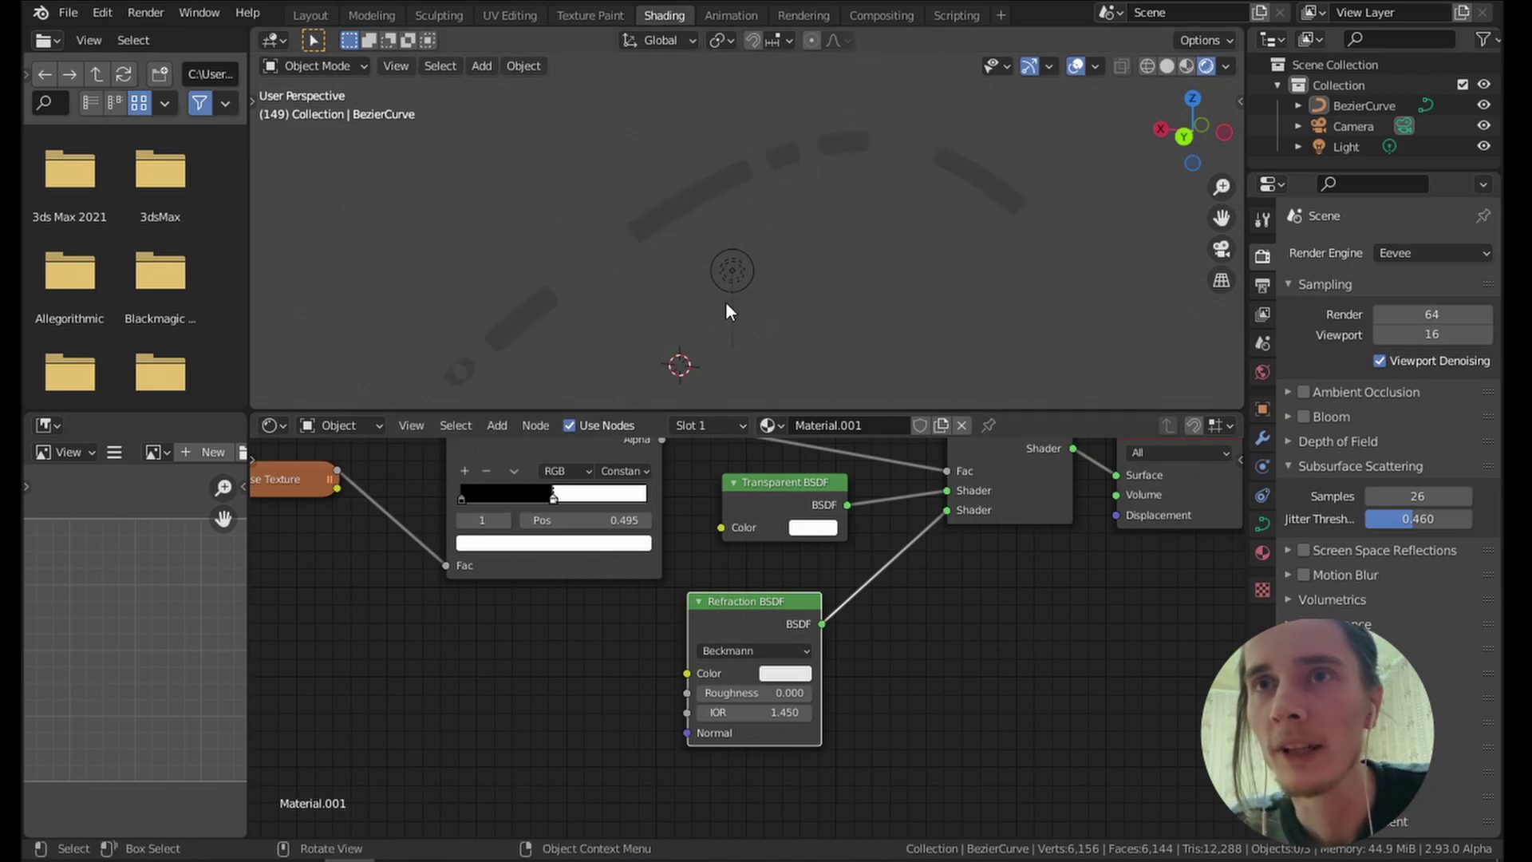
Set the Refraction BSDF's color to a blue with H 0.634, S 0.736, V 0.800 and its Roughness to about 0.308.
{"action": "scroll", "coordinate": [735, 615], "scroll_direction": "up", "scroll_amount": 1}
{"action": "left_click", "coordinate": [784, 682]}
{"action": "left_click", "coordinate": [878, 444]}
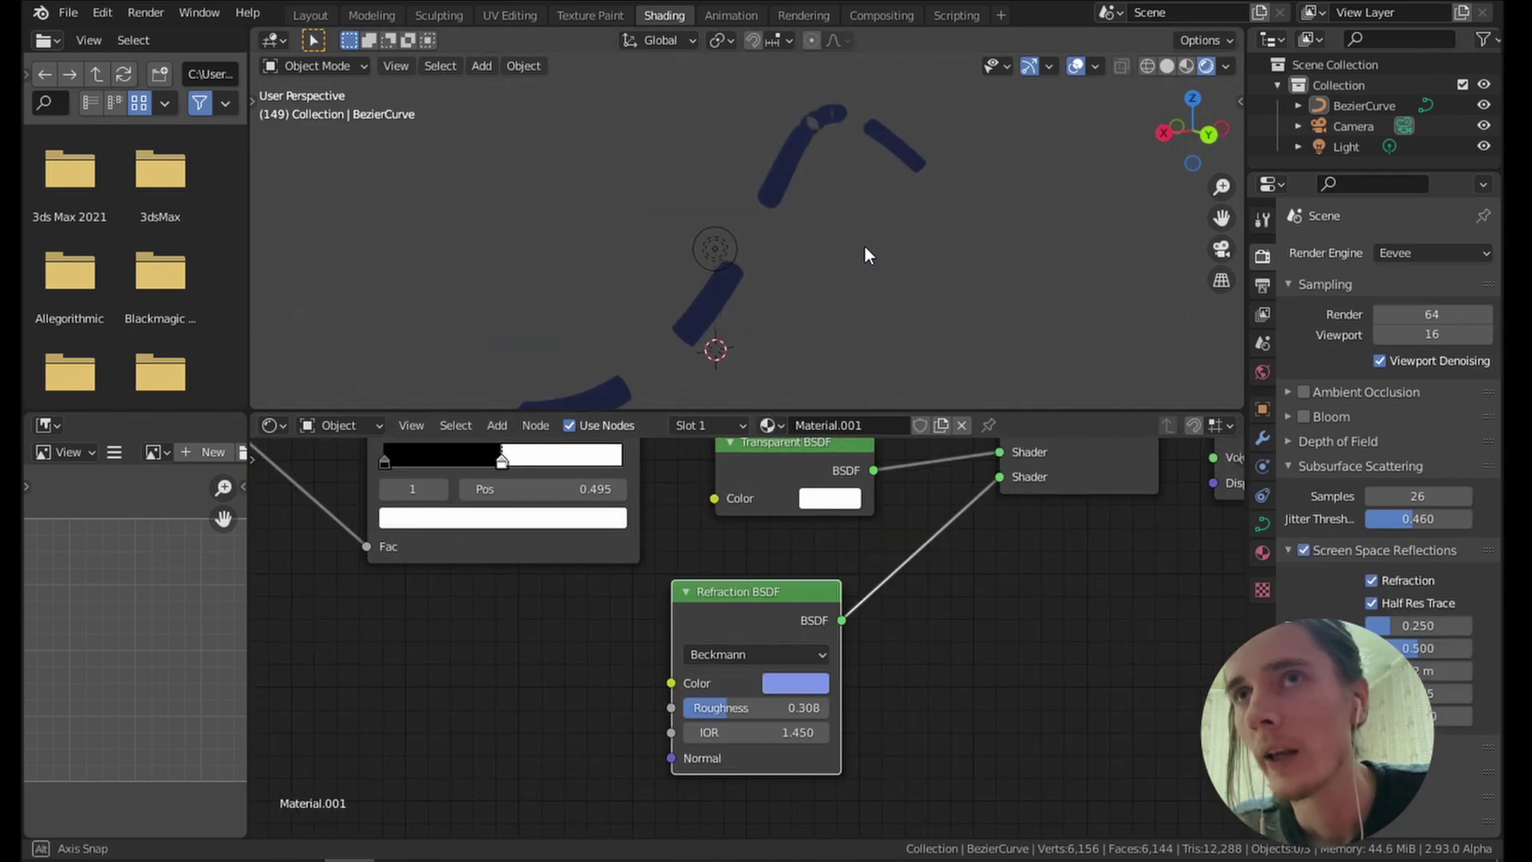
{"action": "middle_click_drag", "start_coordinate": [865, 245], "coordinate": [367, 247]}
{"action": "left_click_drag", "start_coordinate": [759, 616], "coordinate": [798, 587]}
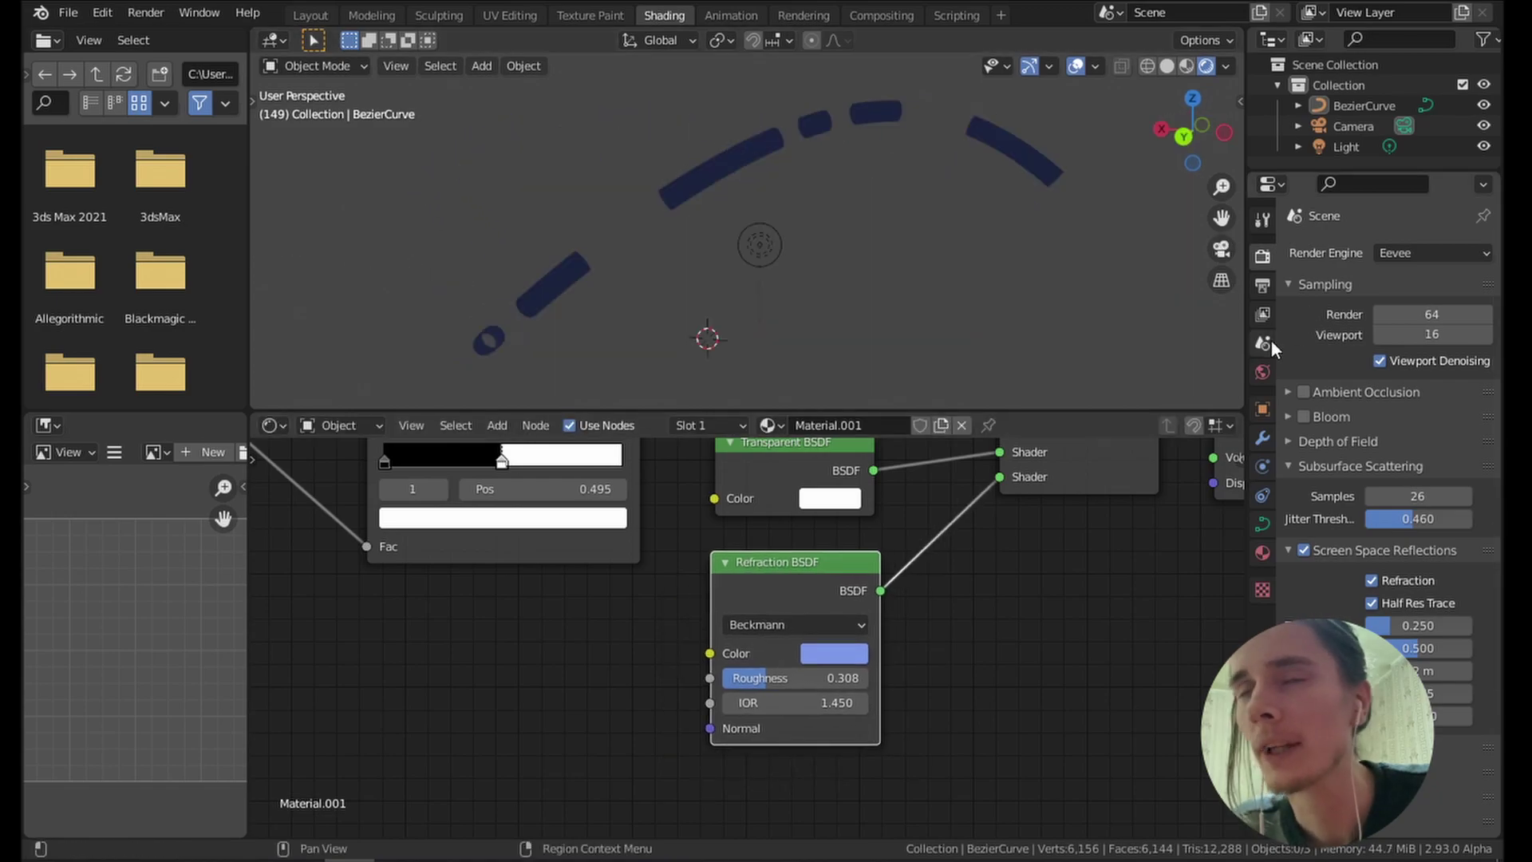
Use an Environment Texture as the World background color and load an outdoor landscape image from the Blender favorites folder.
{"action": "left_click", "coordinate": [1261, 372]}
{"action": "left_click", "coordinate": [1484, 388]}
{"action": "left_click", "coordinate": [1375, 389]}
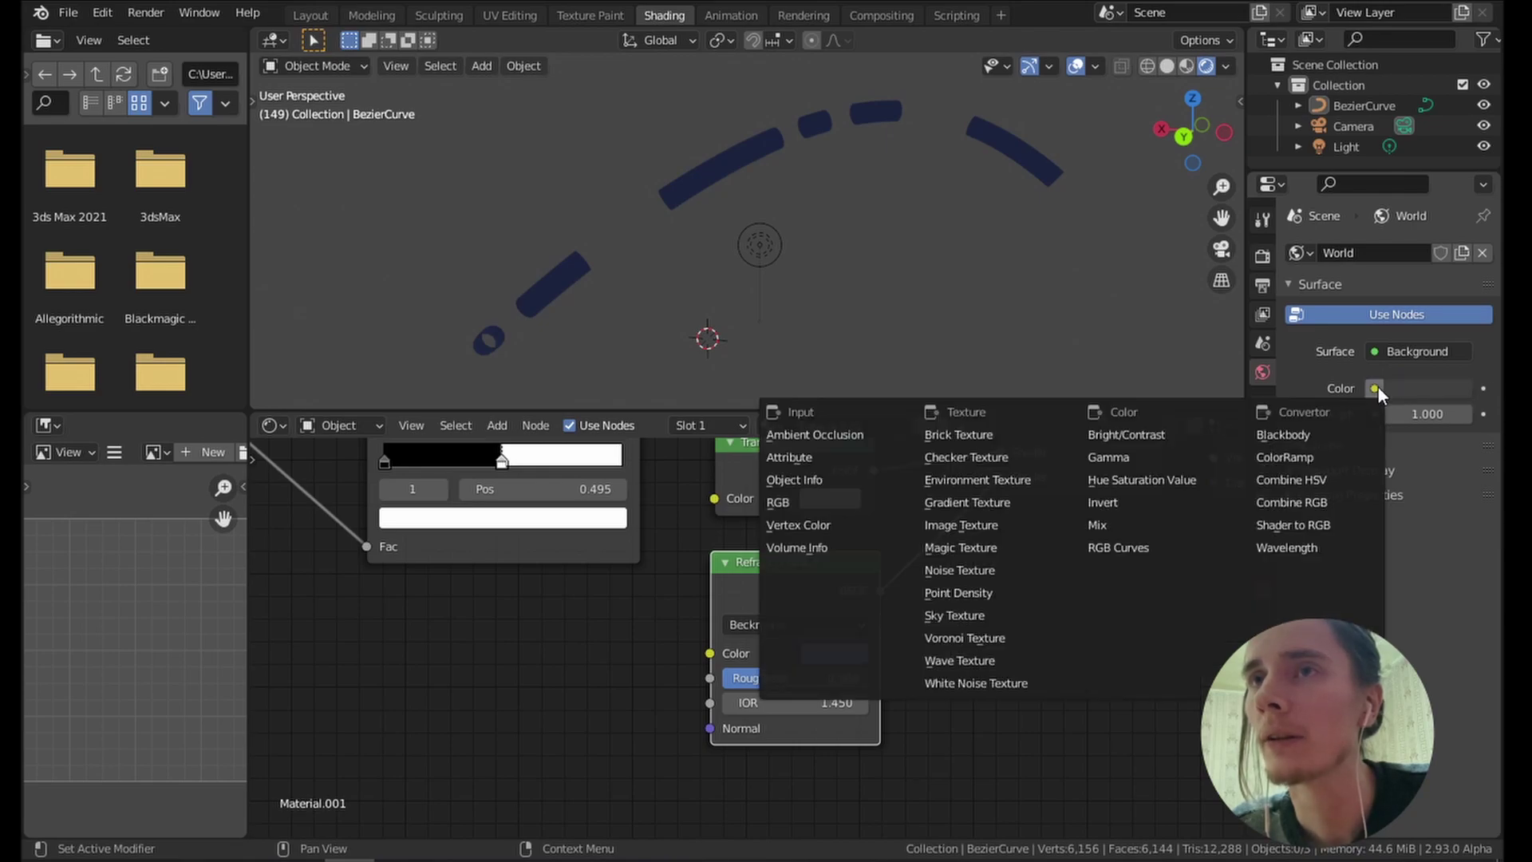
{"action": "left_click", "coordinate": [985, 479]}
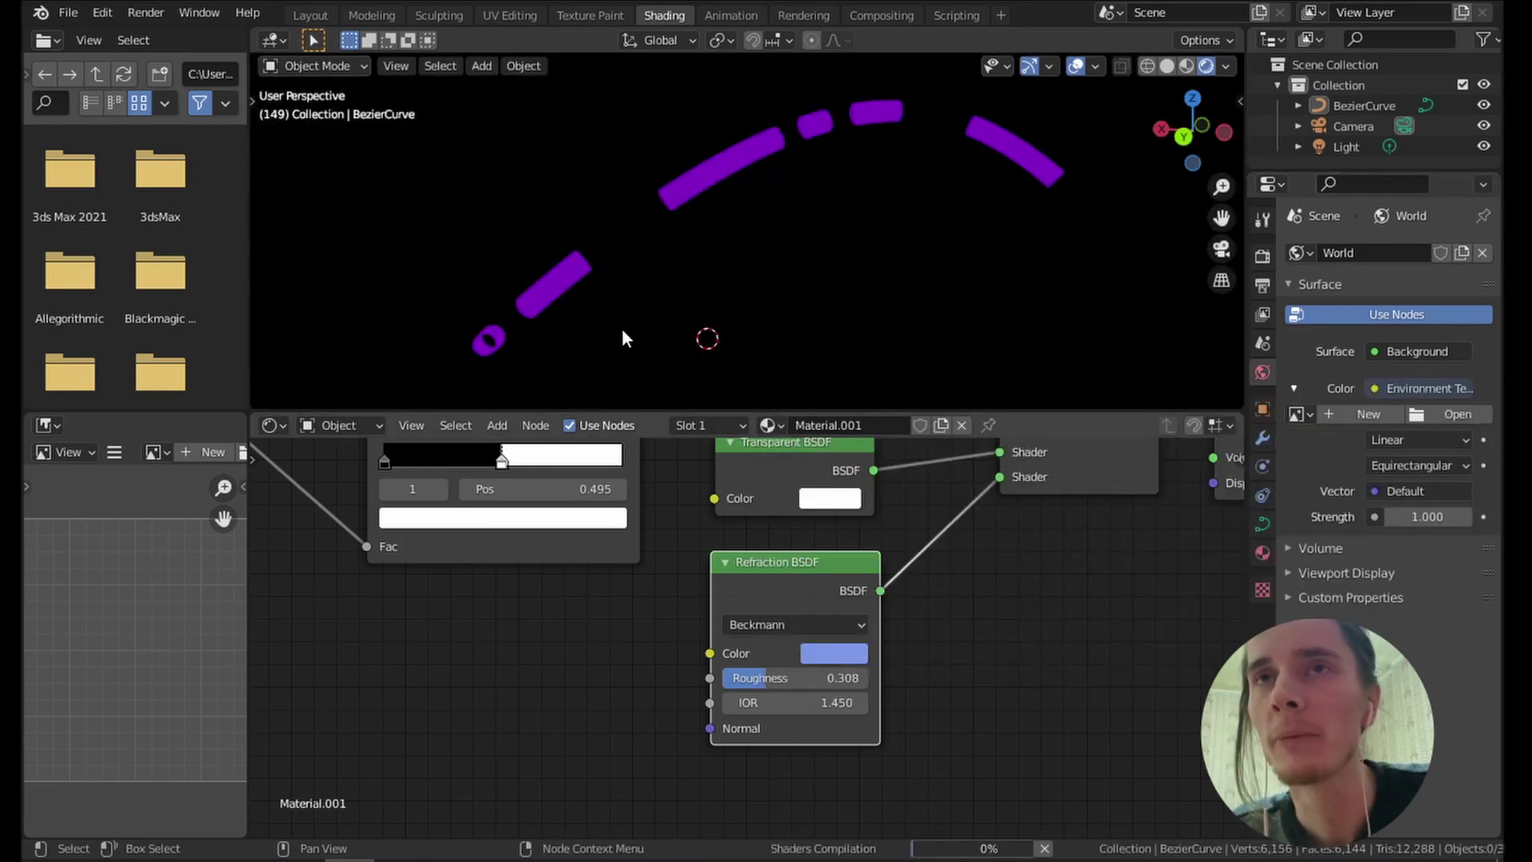
{"action": "left_click", "coordinate": [1473, 409]}
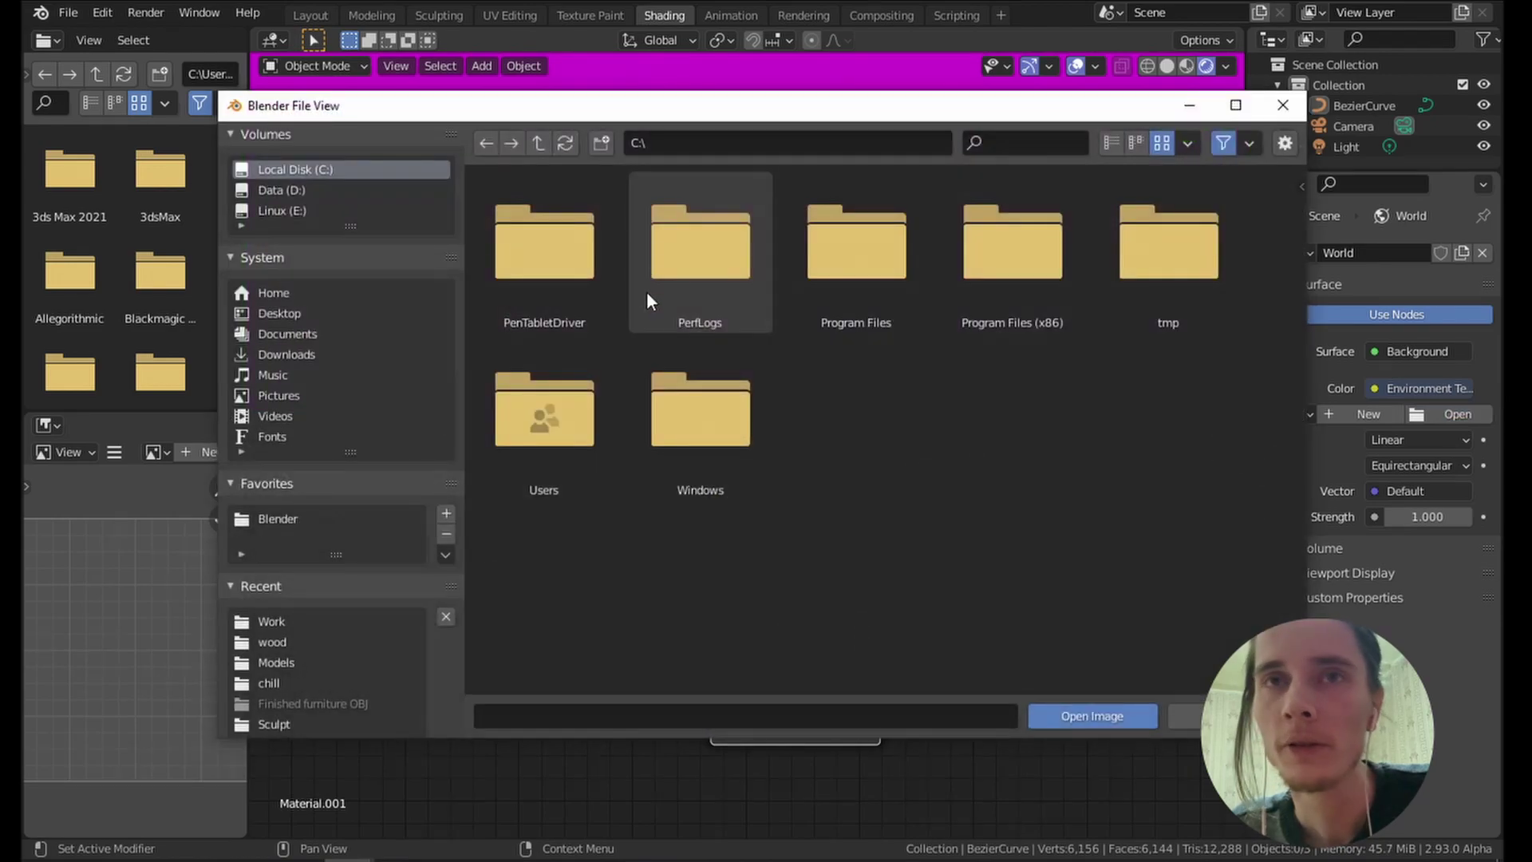
{"action": "left_click", "coordinate": [280, 519]}
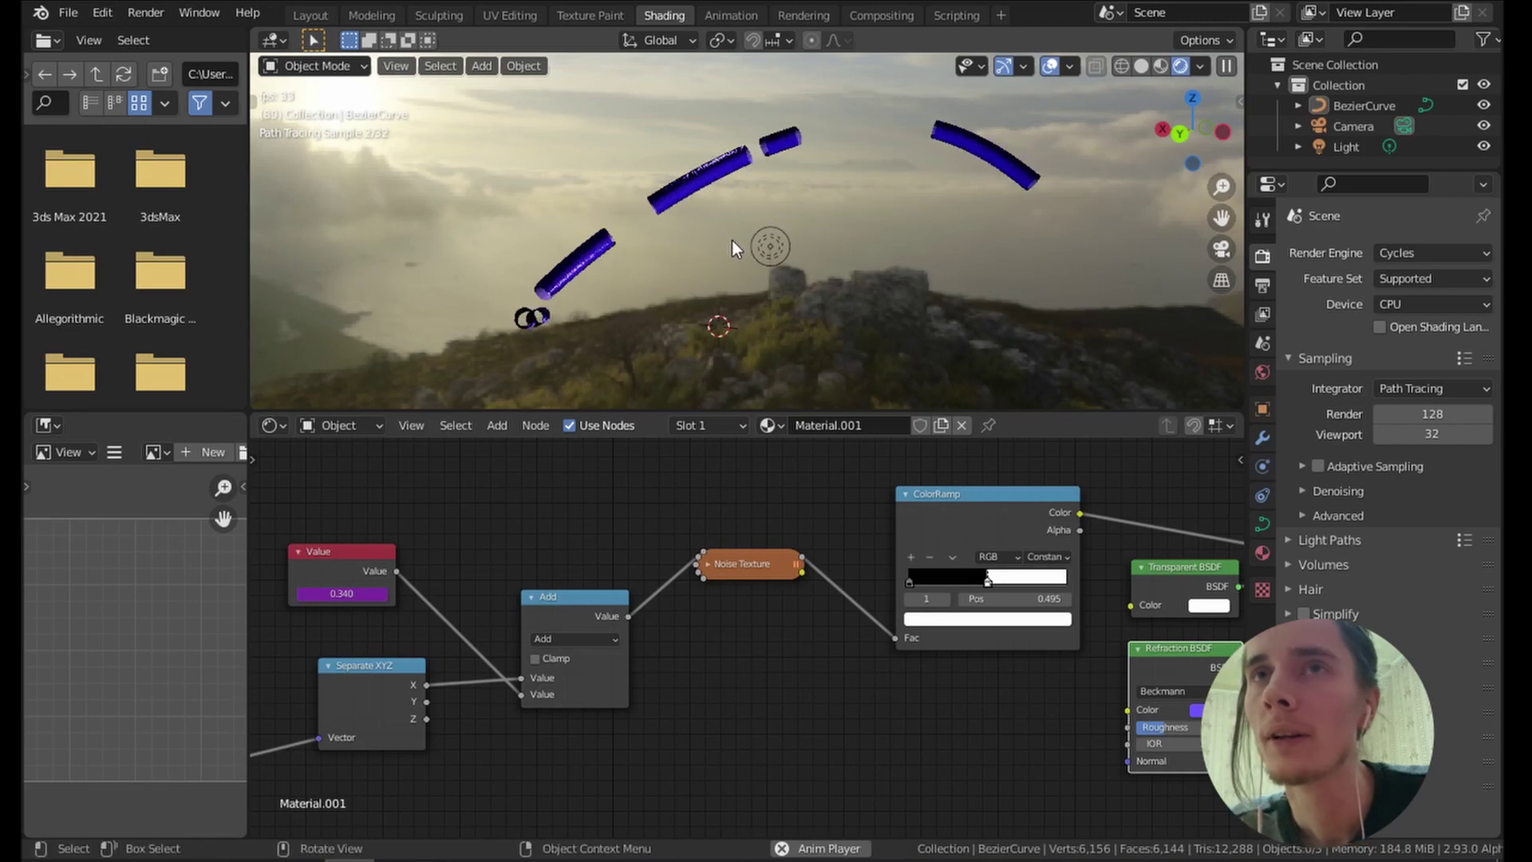
Duplicate the tube curve in place, keeping the copy at the original position.
{"action": "middle_click_drag", "start_coordinate": [748, 232], "coordinate": [812, 214]}
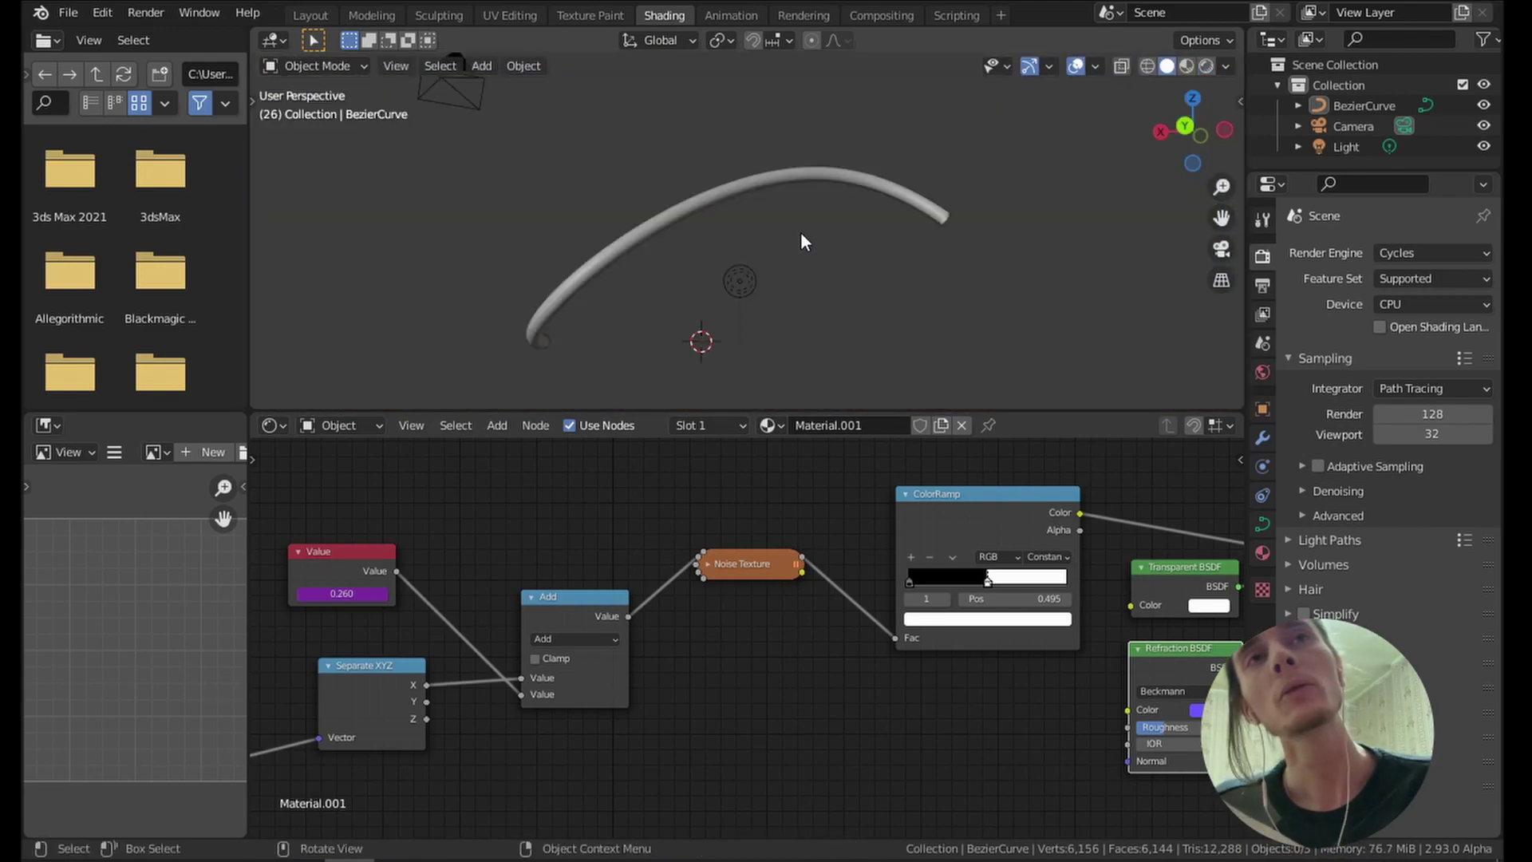
{"action": "left_click", "coordinate": [757, 177]}
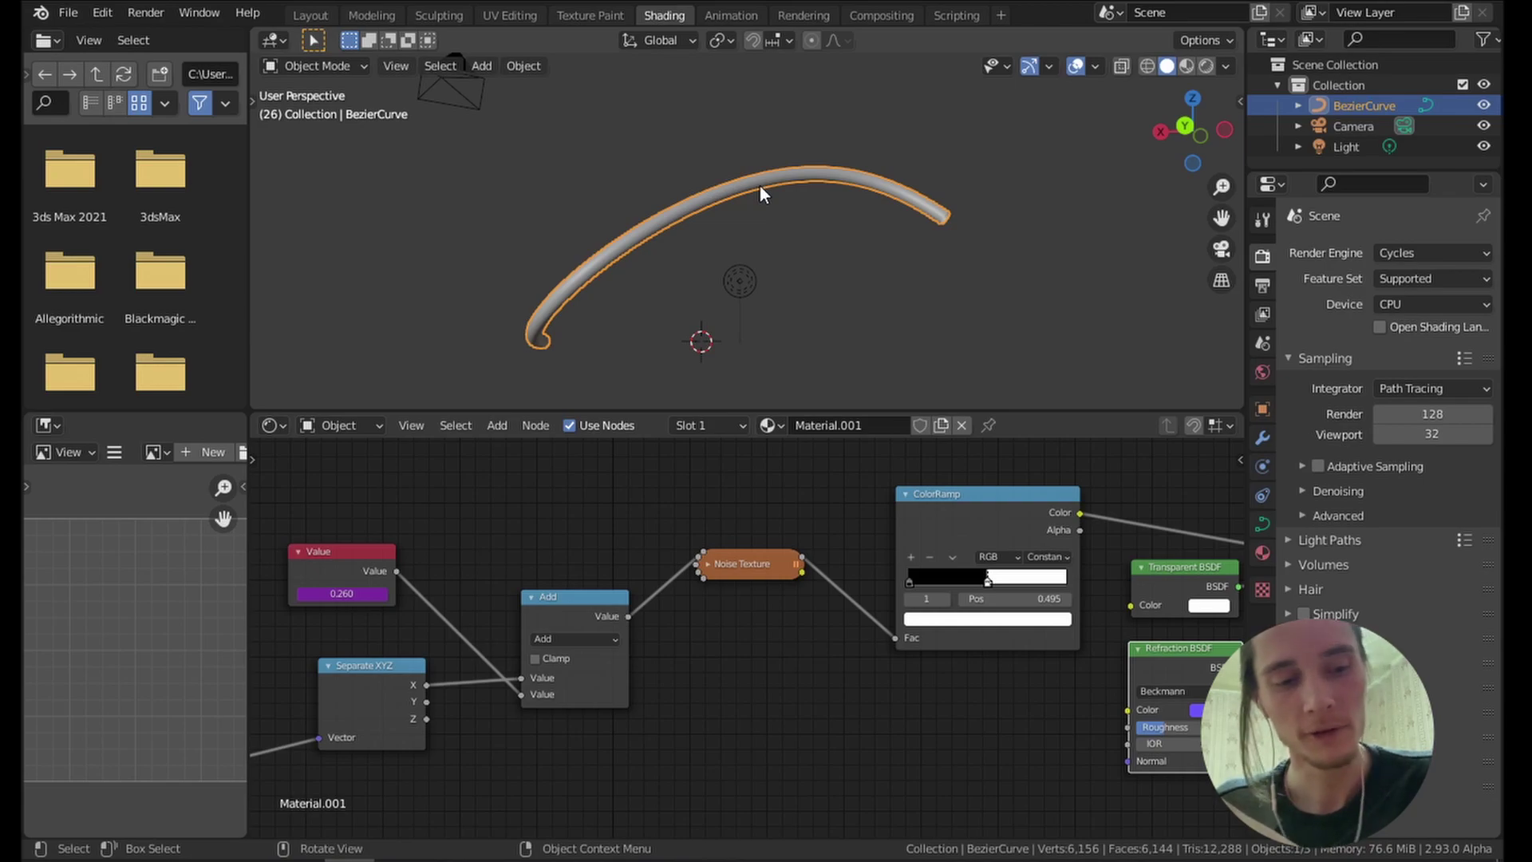
{"action": "key", "text": "shift+d"}
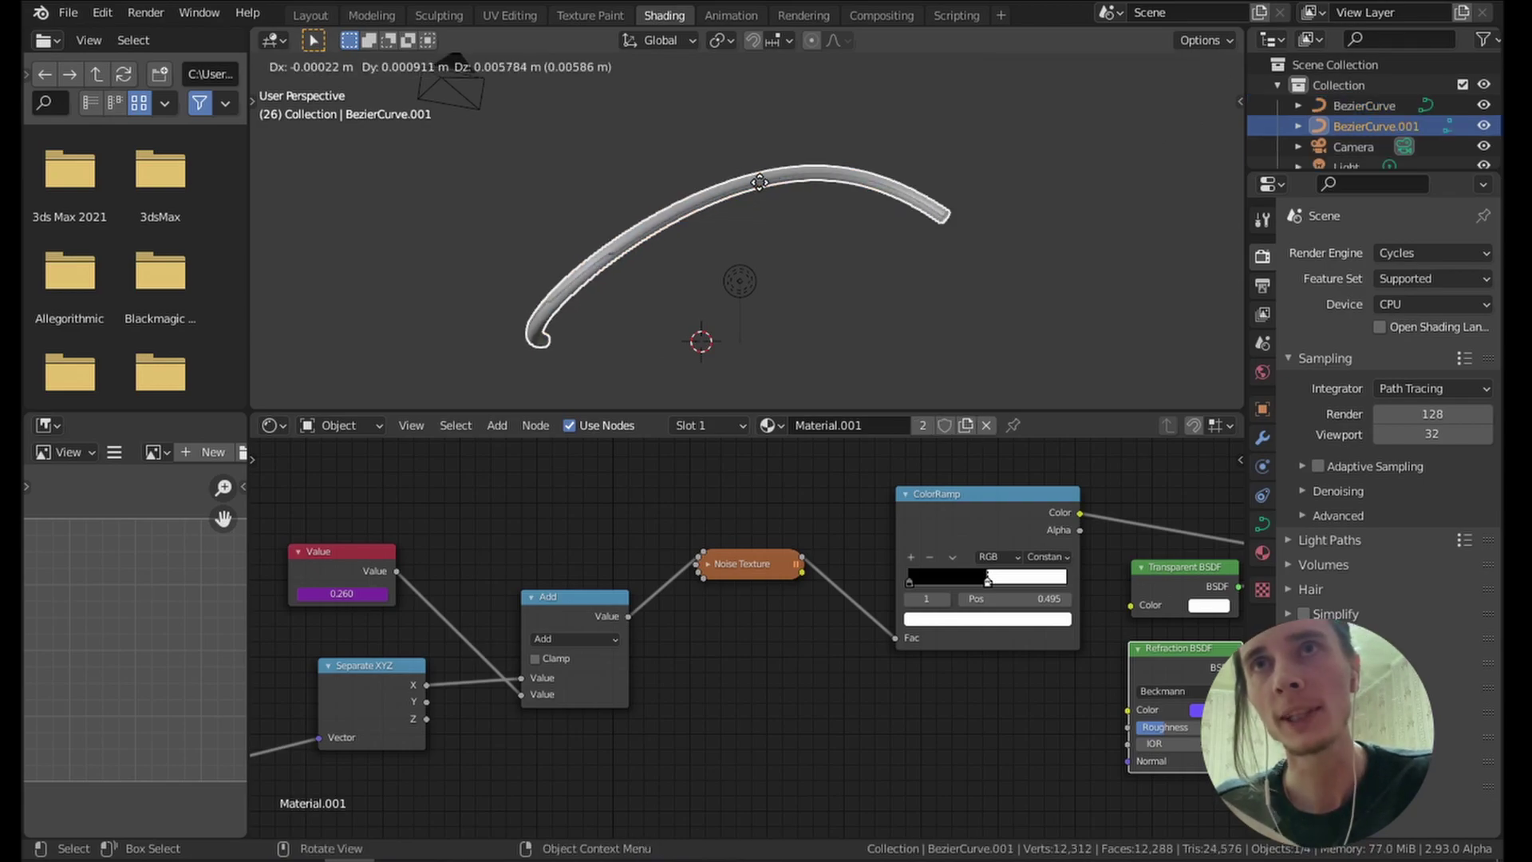
{"action": "right_click", "coordinate": [761, 182]}
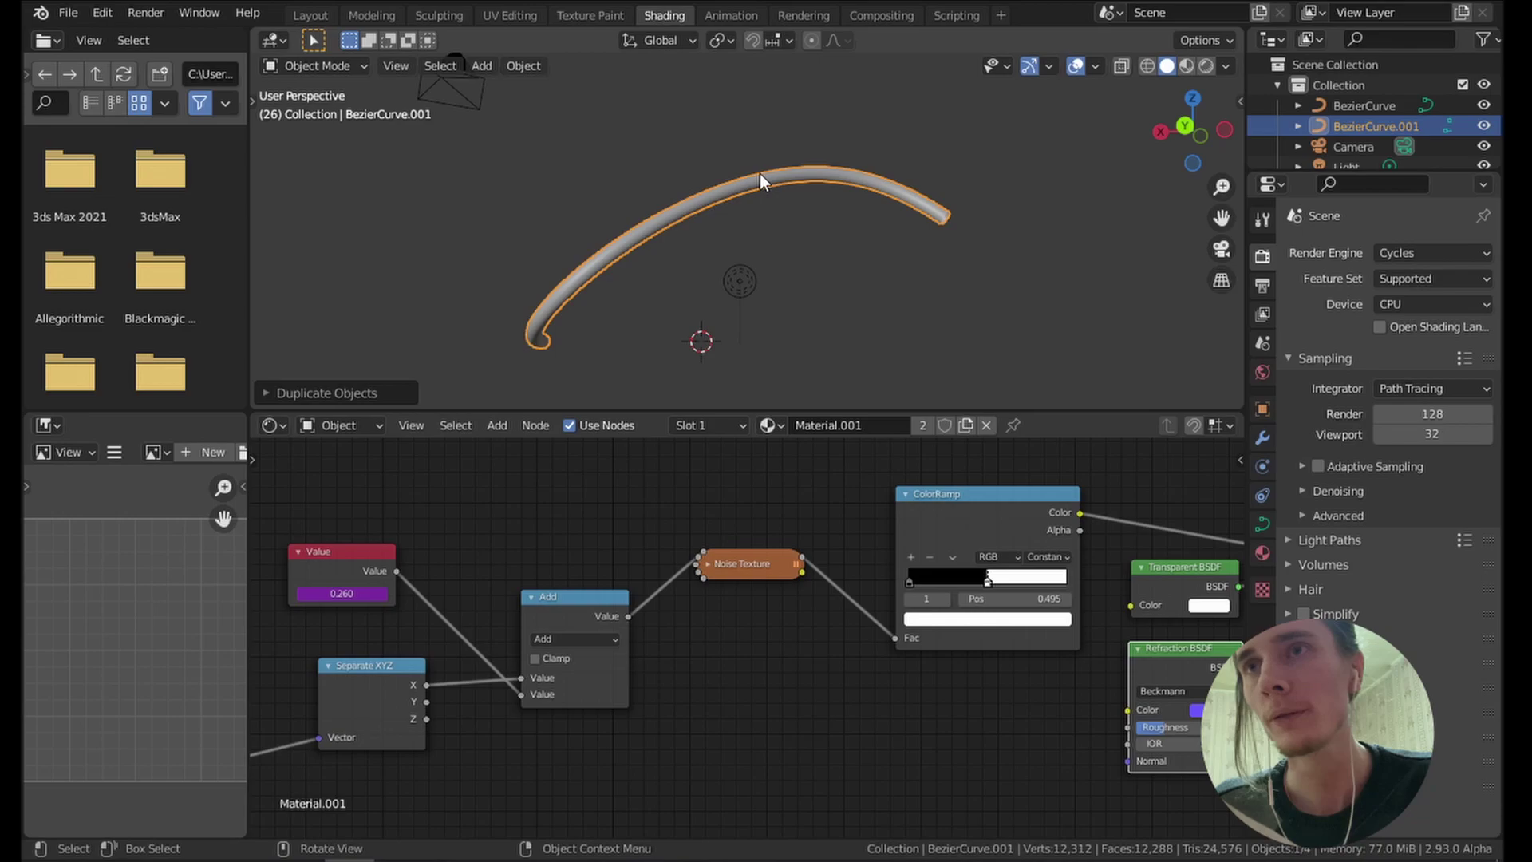
Increase the duplicated curve's bevel depth so it forms a thicker tube around the original.
{"action": "left_click", "coordinate": [1262, 523]}
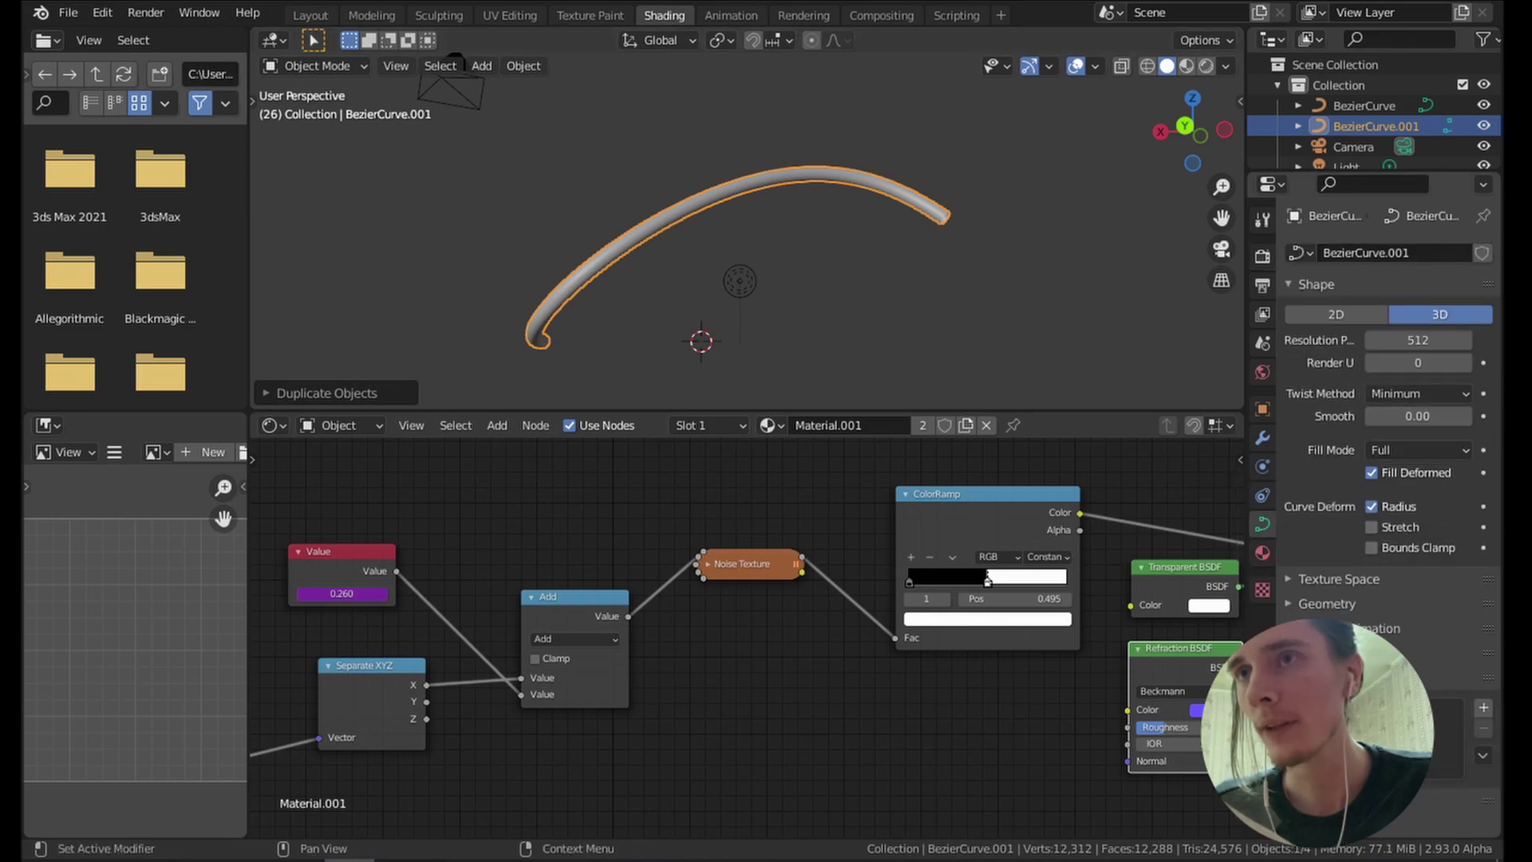
{"action": "left_click", "coordinate": [1327, 604]}
{"action": "scroll", "coordinate": [1349, 615], "scroll_direction": "down", "scroll_amount": 3}
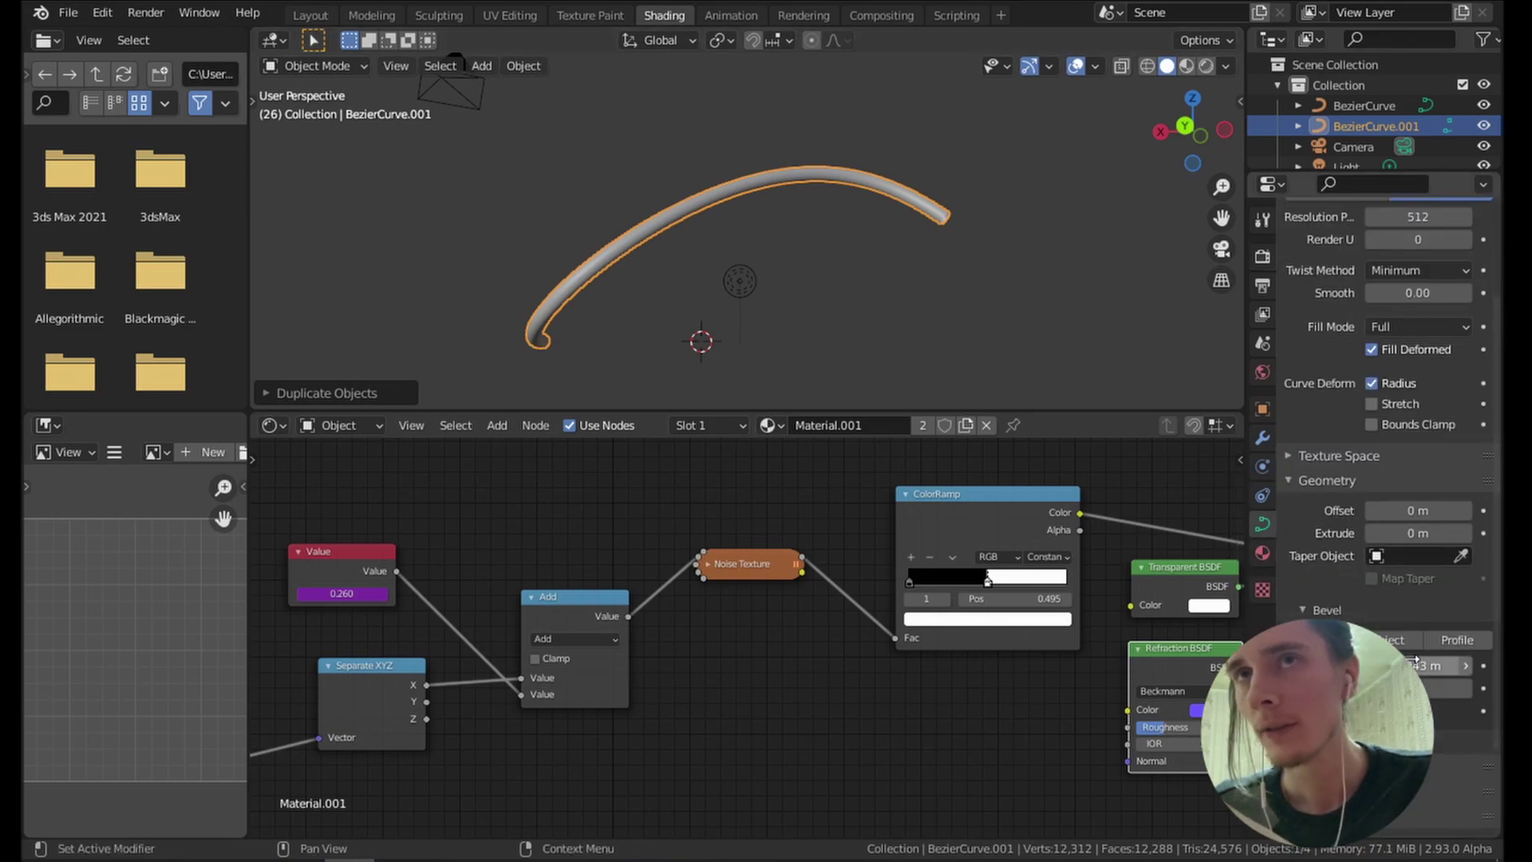
{"action": "left_click_drag", "start_coordinate": [1419, 665], "coordinate": [1449, 665]}
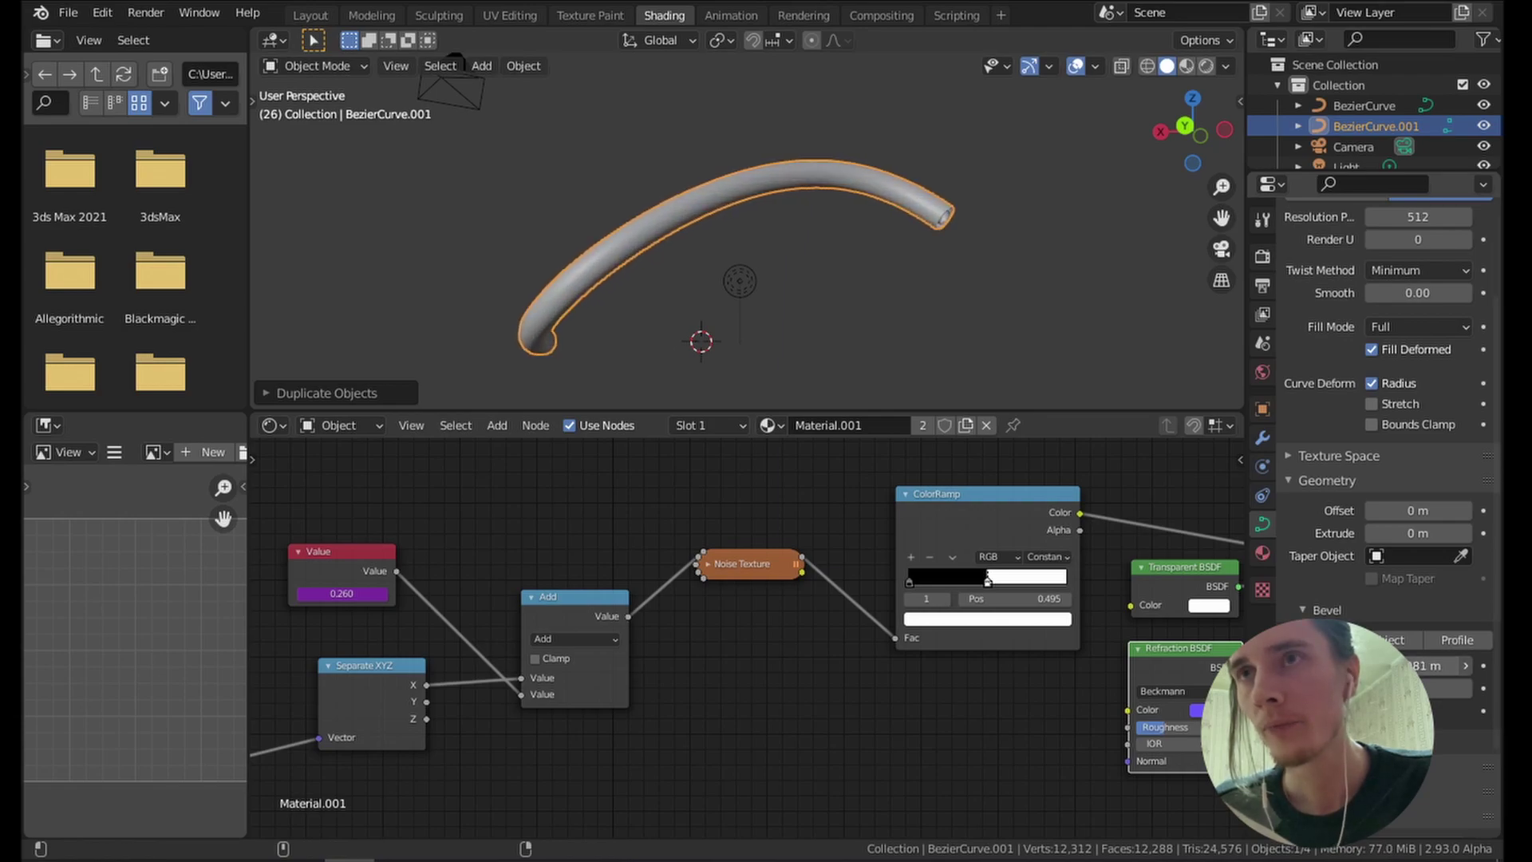
Add a Solidify modifier with a thickness of 0.036 m to the duplicated outer tube.
{"action": "left_click", "coordinate": [1262, 429]}
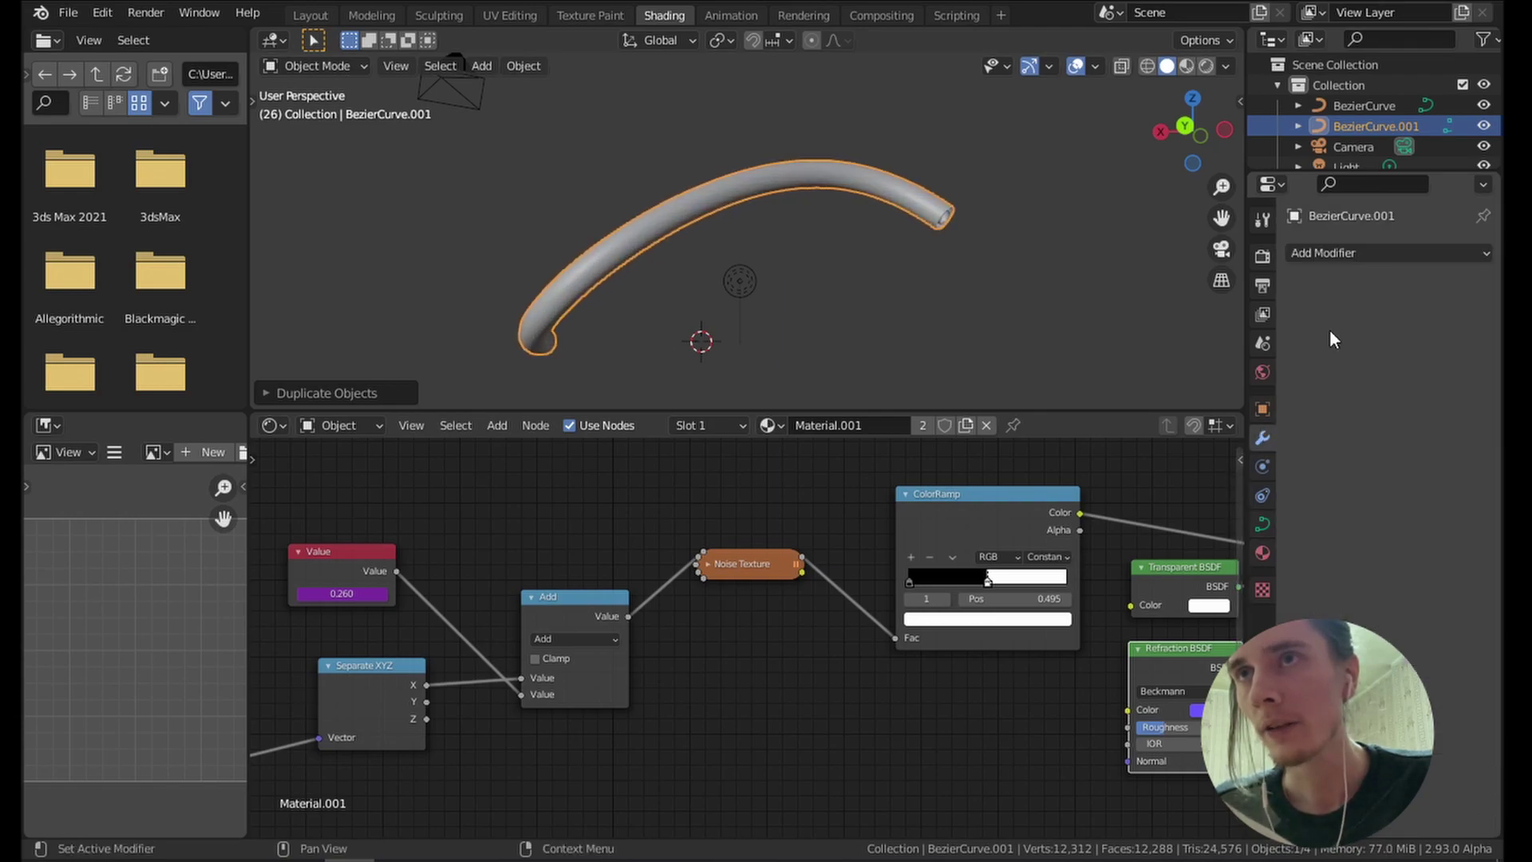
{"action": "left_click", "coordinate": [1351, 245]}
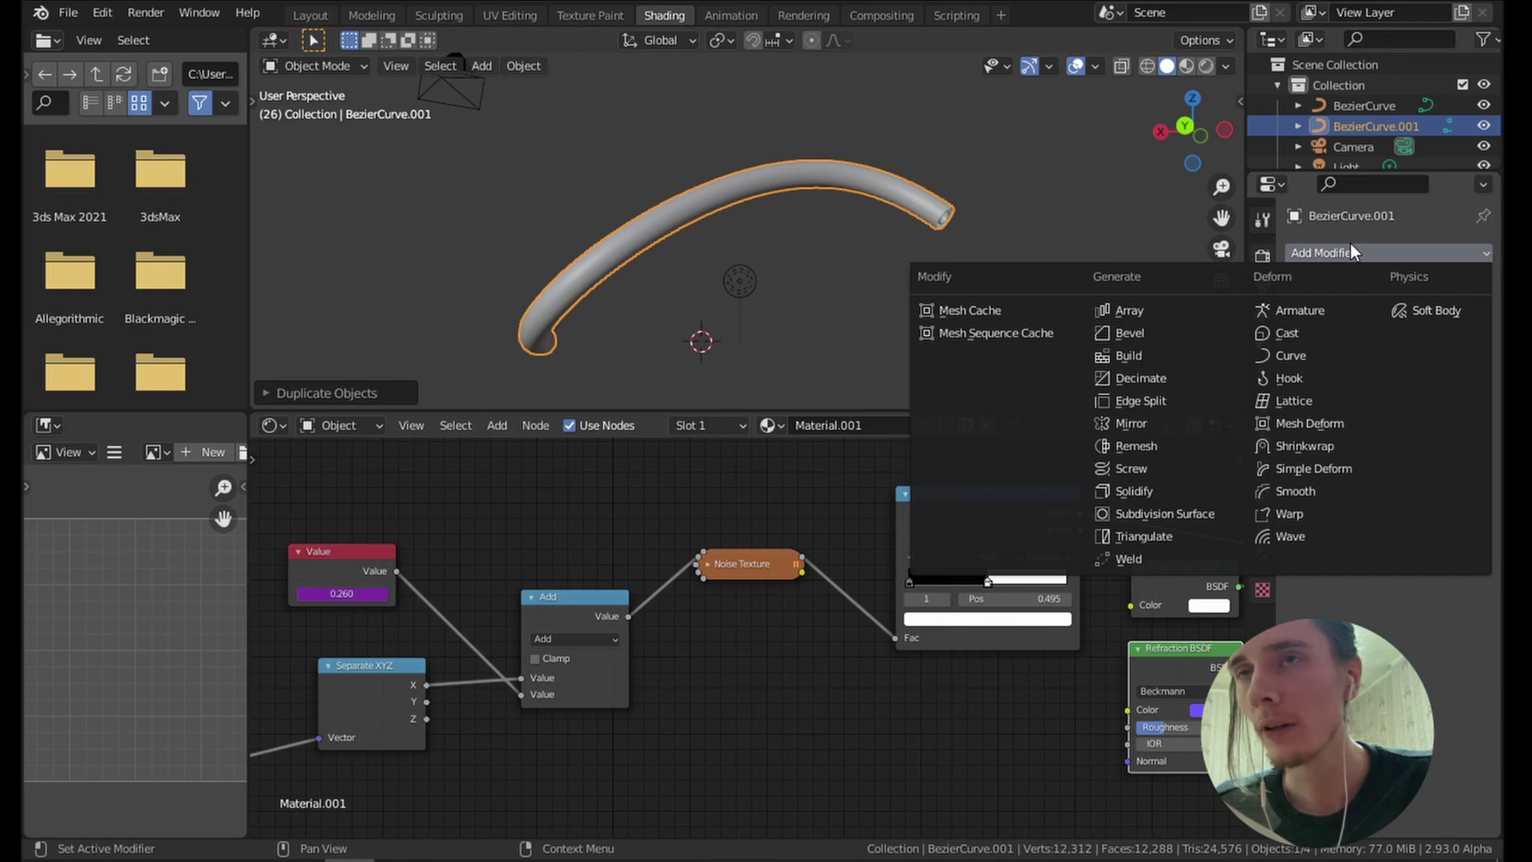
{"action": "left_click", "coordinate": [1161, 491]}
{"action": "middle_click_drag", "start_coordinate": [958, 240], "coordinate": [1128, 257]}
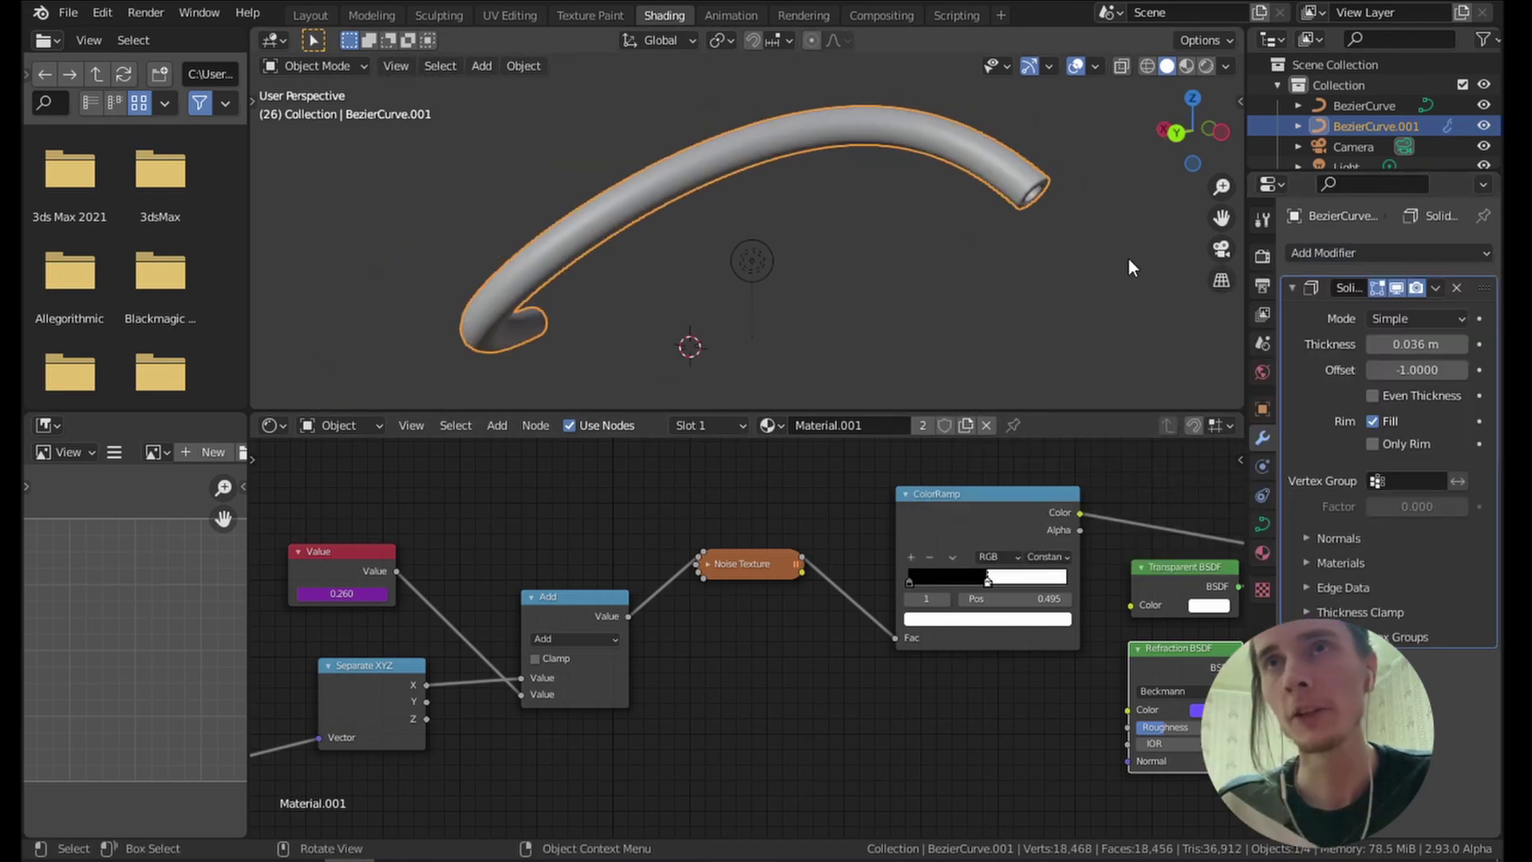
{"action": "middle_click_drag", "start_coordinate": [1017, 231], "coordinate": [931, 248]}
{"action": "scroll", "coordinate": [931, 247], "scroll_direction": "up", "scroll_amount": 8}
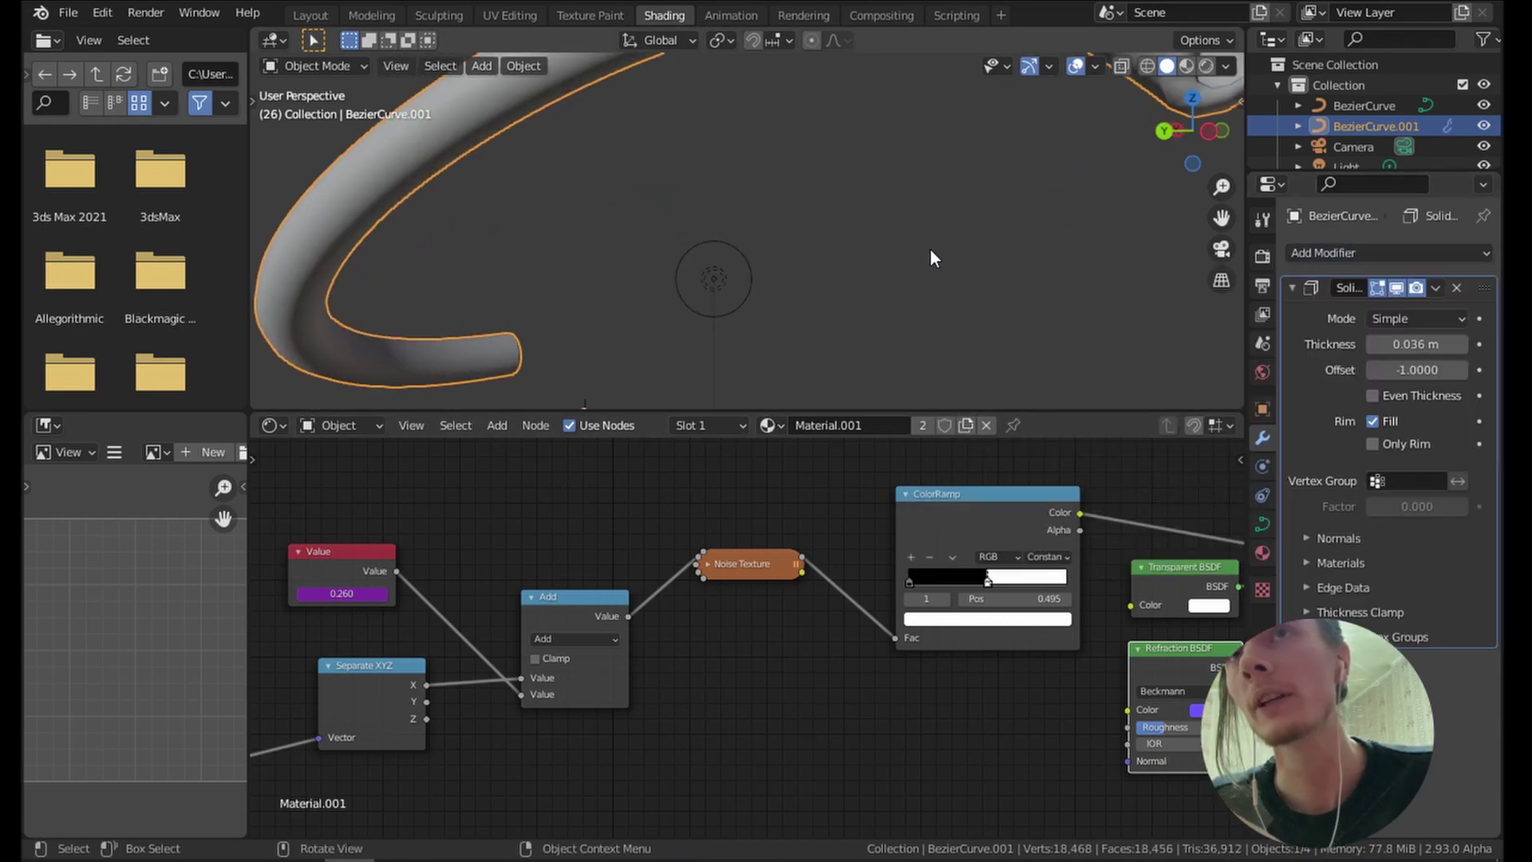
Set the outer tube's Solidify thickness to 0.035 m, select the inner tube, and preview the scene in rendered shading.
{"action": "left_click_drag", "start_coordinate": [1417, 343], "coordinate": [1448, 344]}
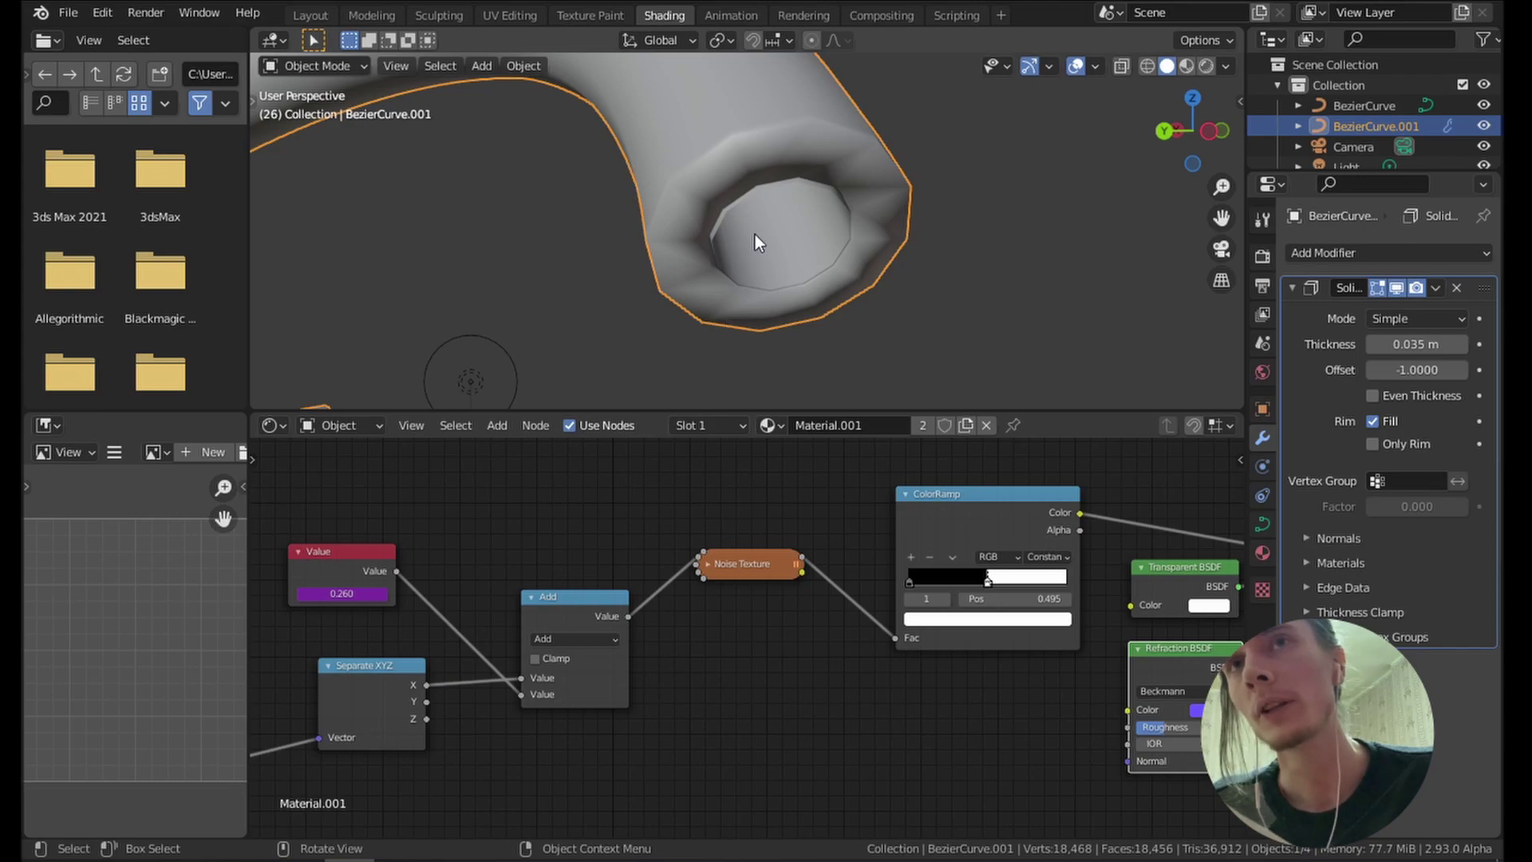
{"action": "left_click", "coordinate": [755, 234]}
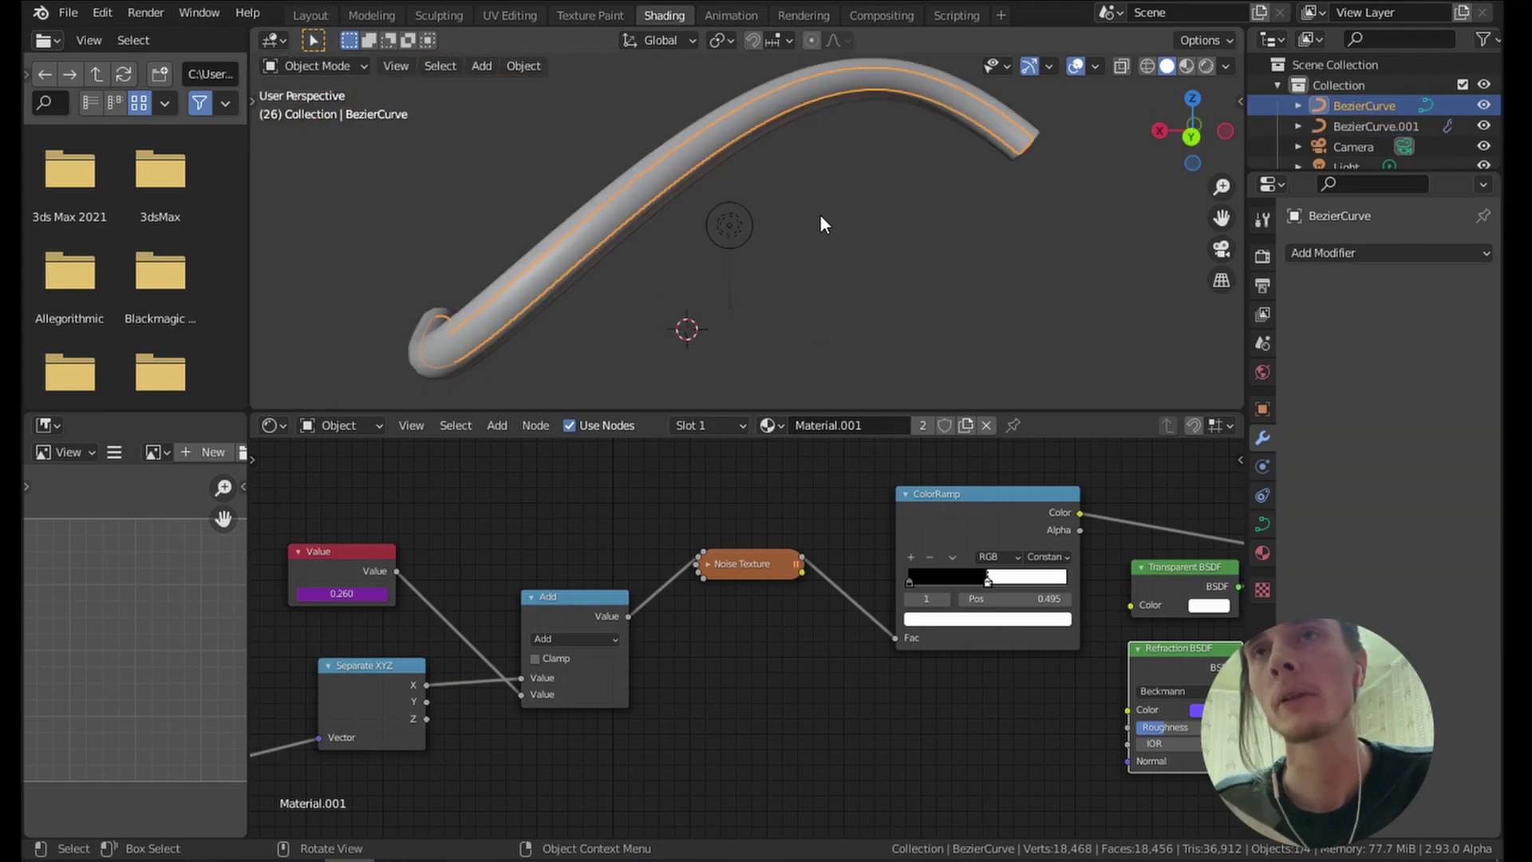
{"action": "scroll", "coordinate": [830, 224], "scroll_direction": "down", "scroll_amount": 1}
{"action": "scroll", "coordinate": [835, 213], "scroll_direction": "down", "scroll_amount": 2}
{"action": "middle_click_drag", "start_coordinate": [768, 270], "coordinate": [832, 252]}
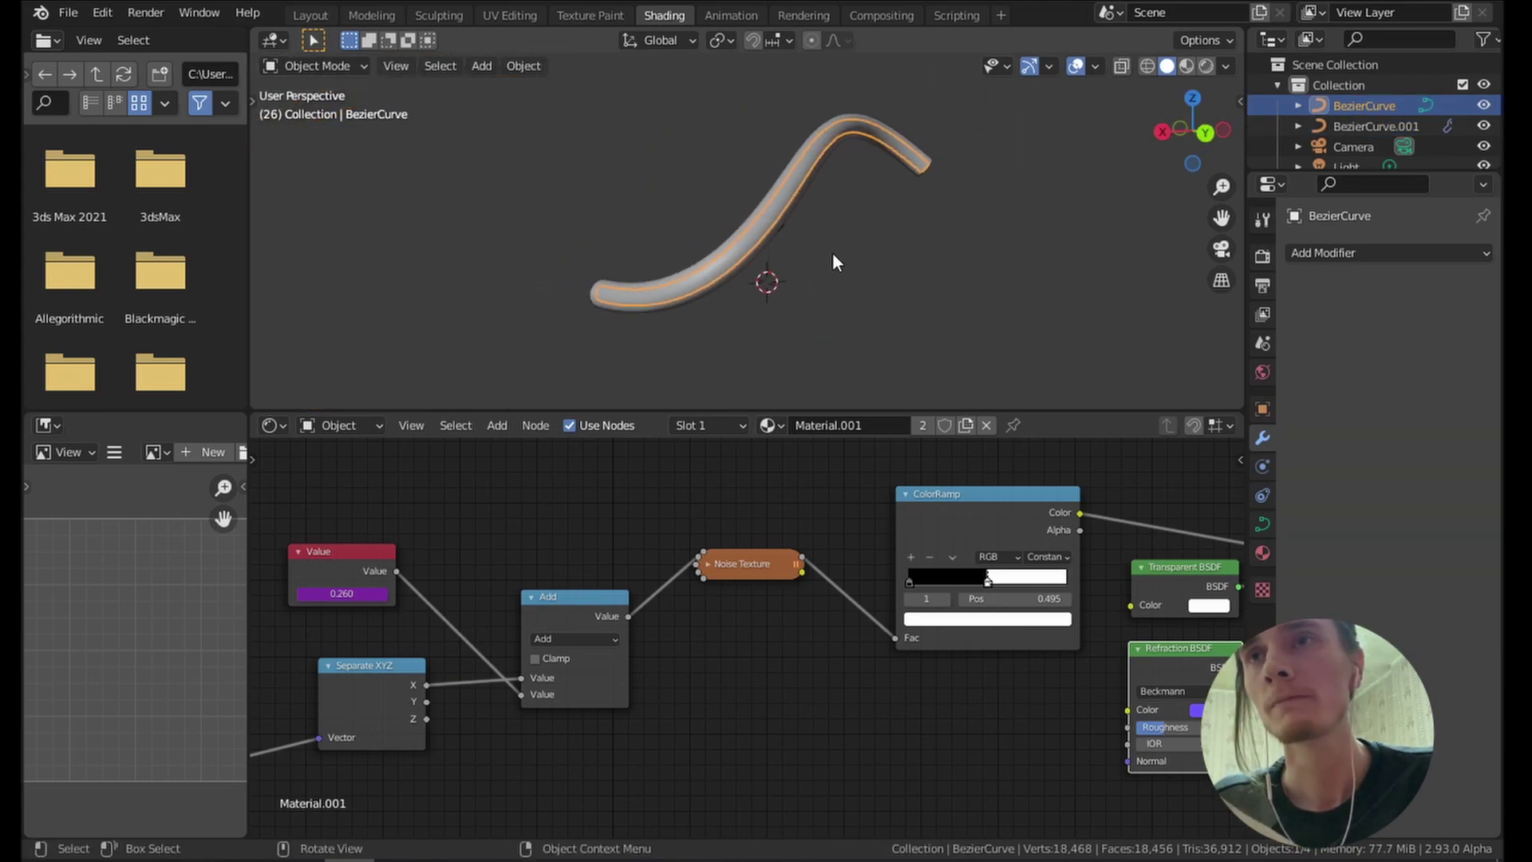
{"action": "key", "text": "z"}
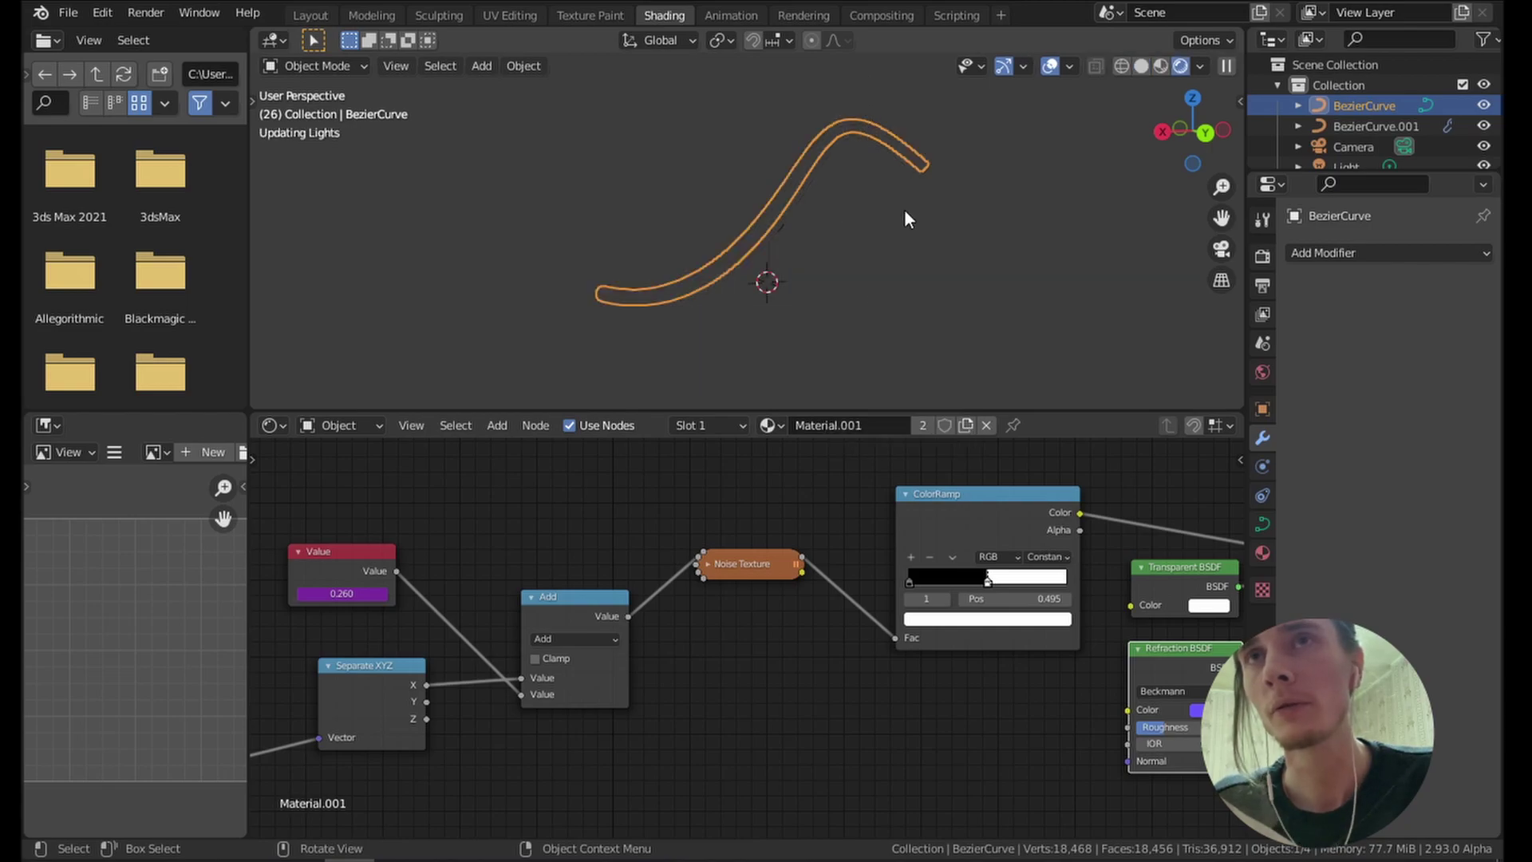
{"action": "middle_click_drag", "start_coordinate": [904, 209], "coordinate": [846, 218]}
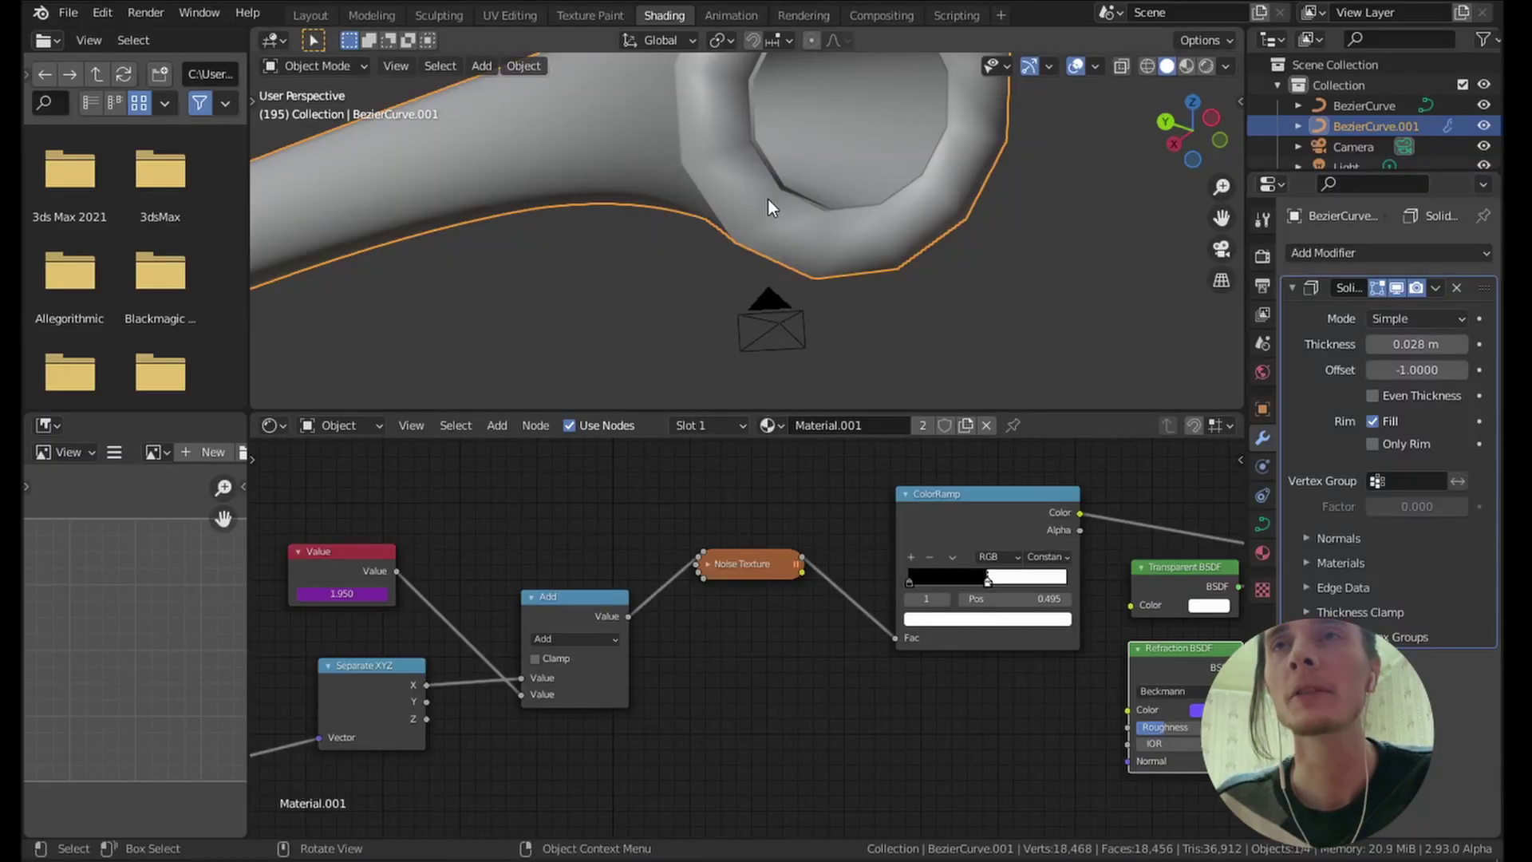
Save the changes to the existing liquid tube.blend file.
{"action": "scroll", "coordinate": [773, 212], "scroll_direction": "down", "scroll_amount": 5}
{"action": "scroll", "coordinate": [668, 222], "scroll_direction": "down", "scroll_amount": 3}
{"action": "middle_click_drag", "start_coordinate": [562, 380], "coordinate": [835, 271]}
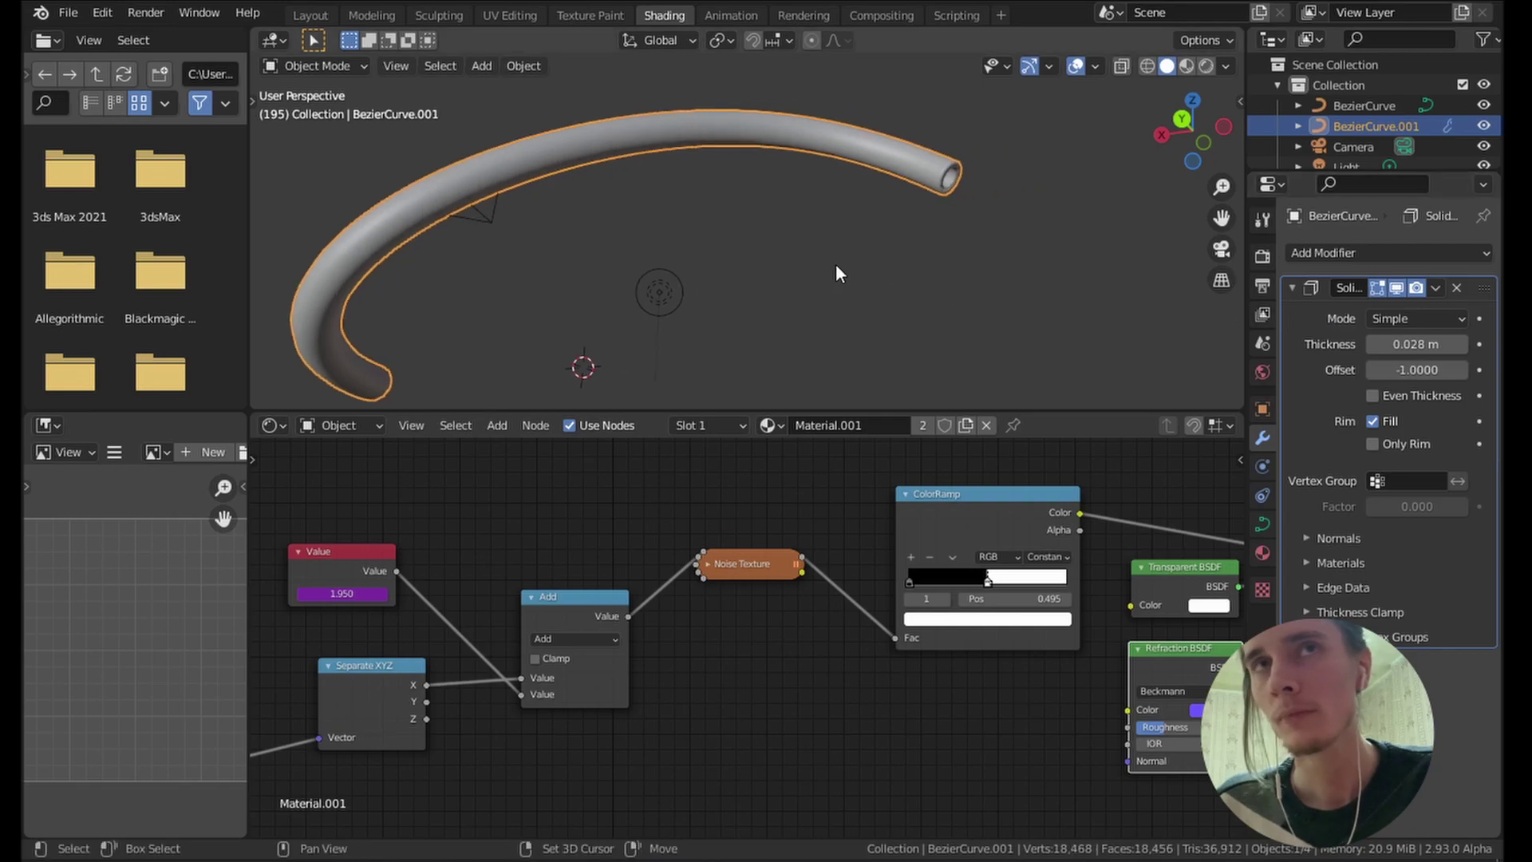
{"action": "key", "text": "ctrl+s"}
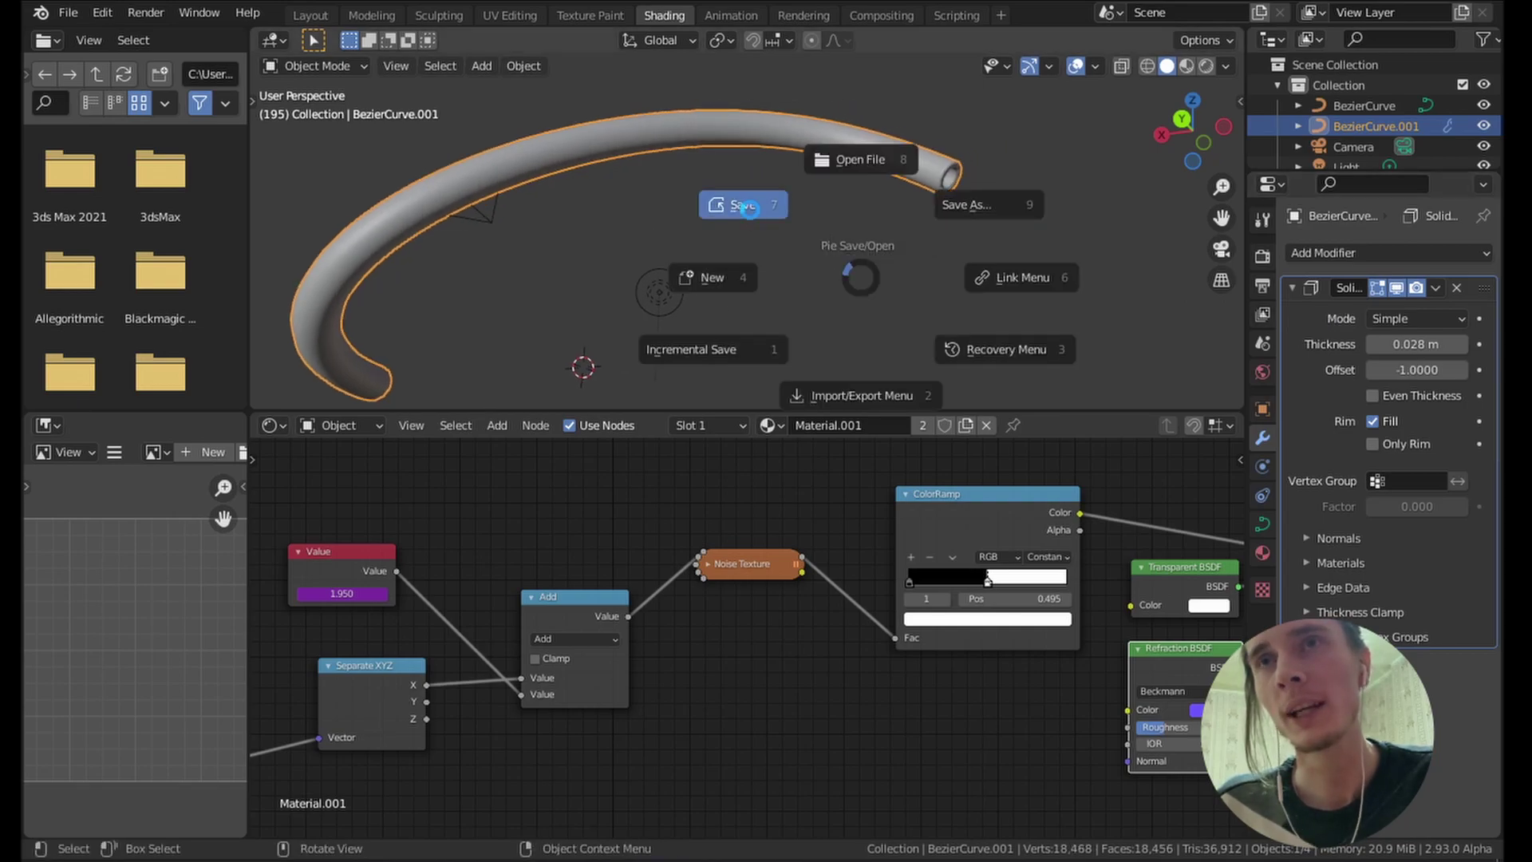
{"action": "left_click", "coordinate": [683, 177]}
Remove the inherited liquid material from the outer tube's material slots and save the file.
{"action": "middle_click_drag", "start_coordinate": [828, 210], "coordinate": [909, 315]}
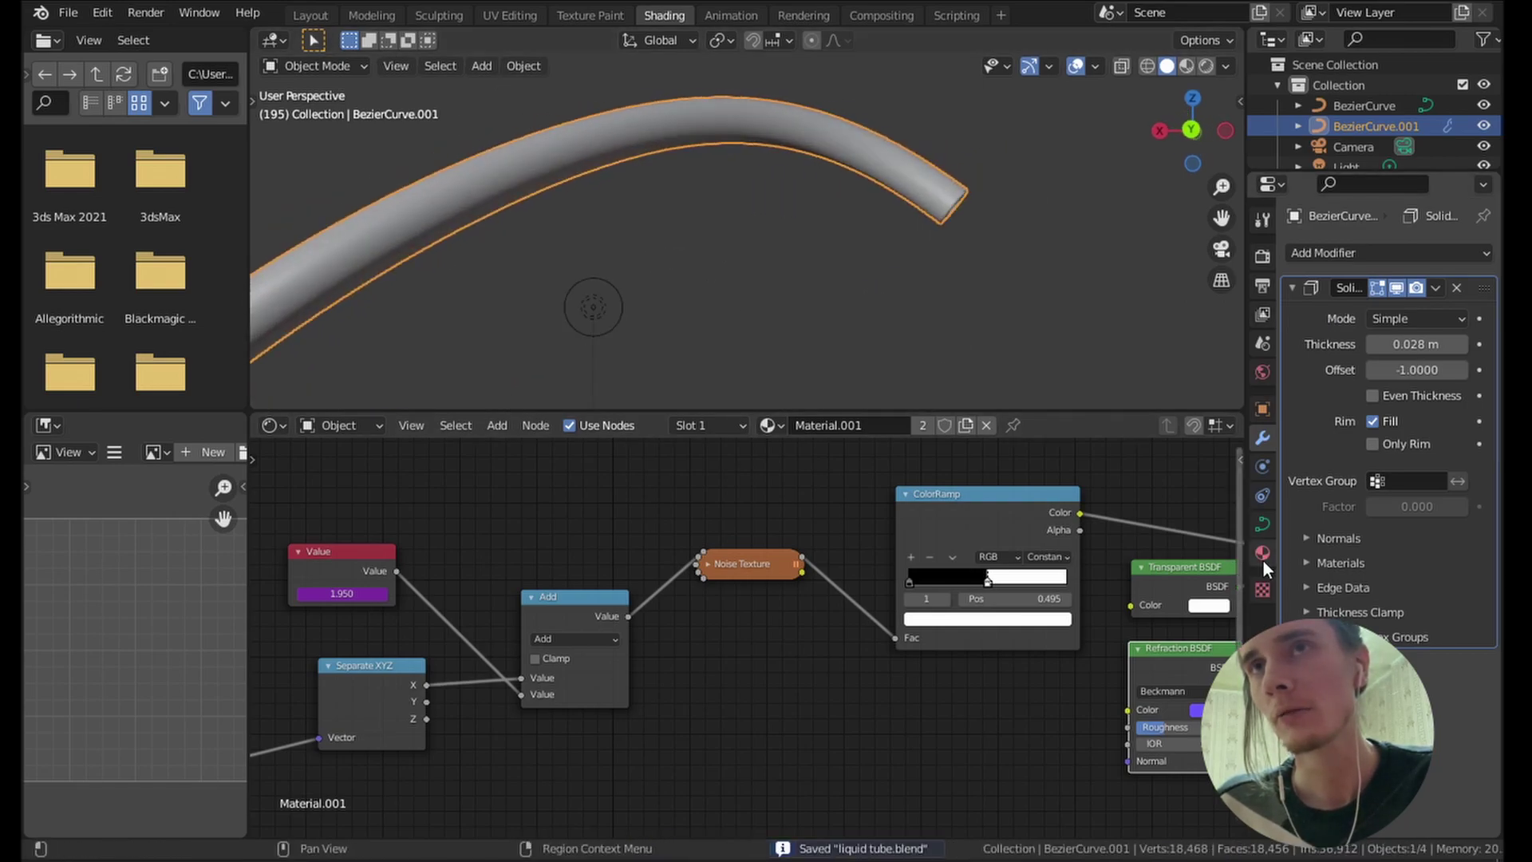
{"action": "left_click", "coordinate": [1262, 553]}
{"action": "left_click", "coordinate": [1484, 273]}
{"action": "middle_click_drag", "start_coordinate": [925, 208], "coordinate": [892, 309]}
{"action": "left_click", "coordinate": [892, 309]}
{"action": "key", "text": "ctrl+s"}
{"action": "left_click", "coordinate": [794, 189]}
Add a material slot to the outer tube and create a new material in it.
{"action": "left_click", "coordinate": [1488, 254]}
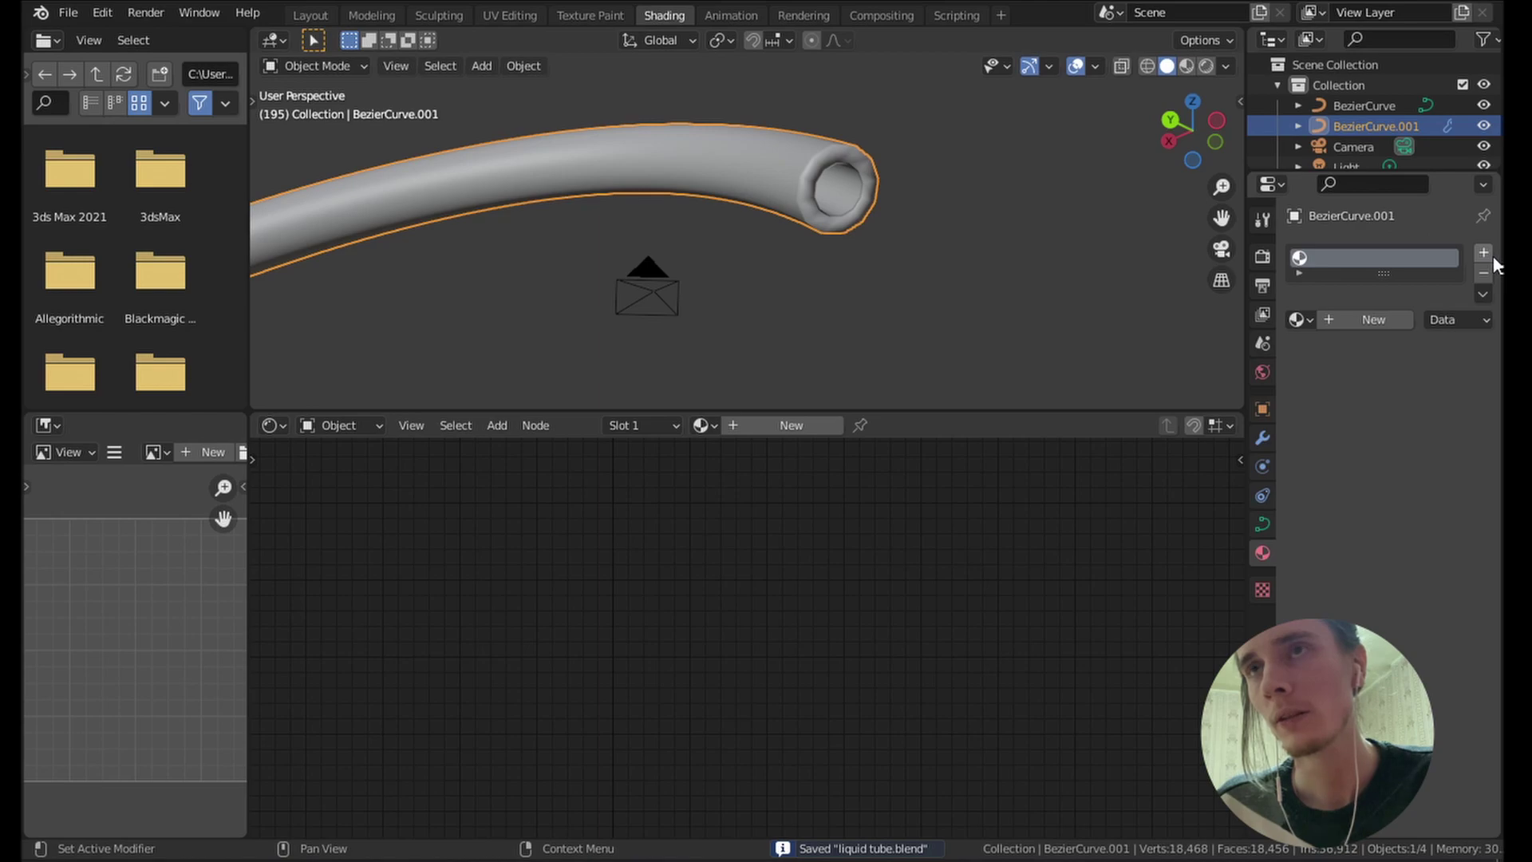
{"action": "scroll", "coordinate": [894, 207], "scroll_direction": "up", "scroll_amount": 4}
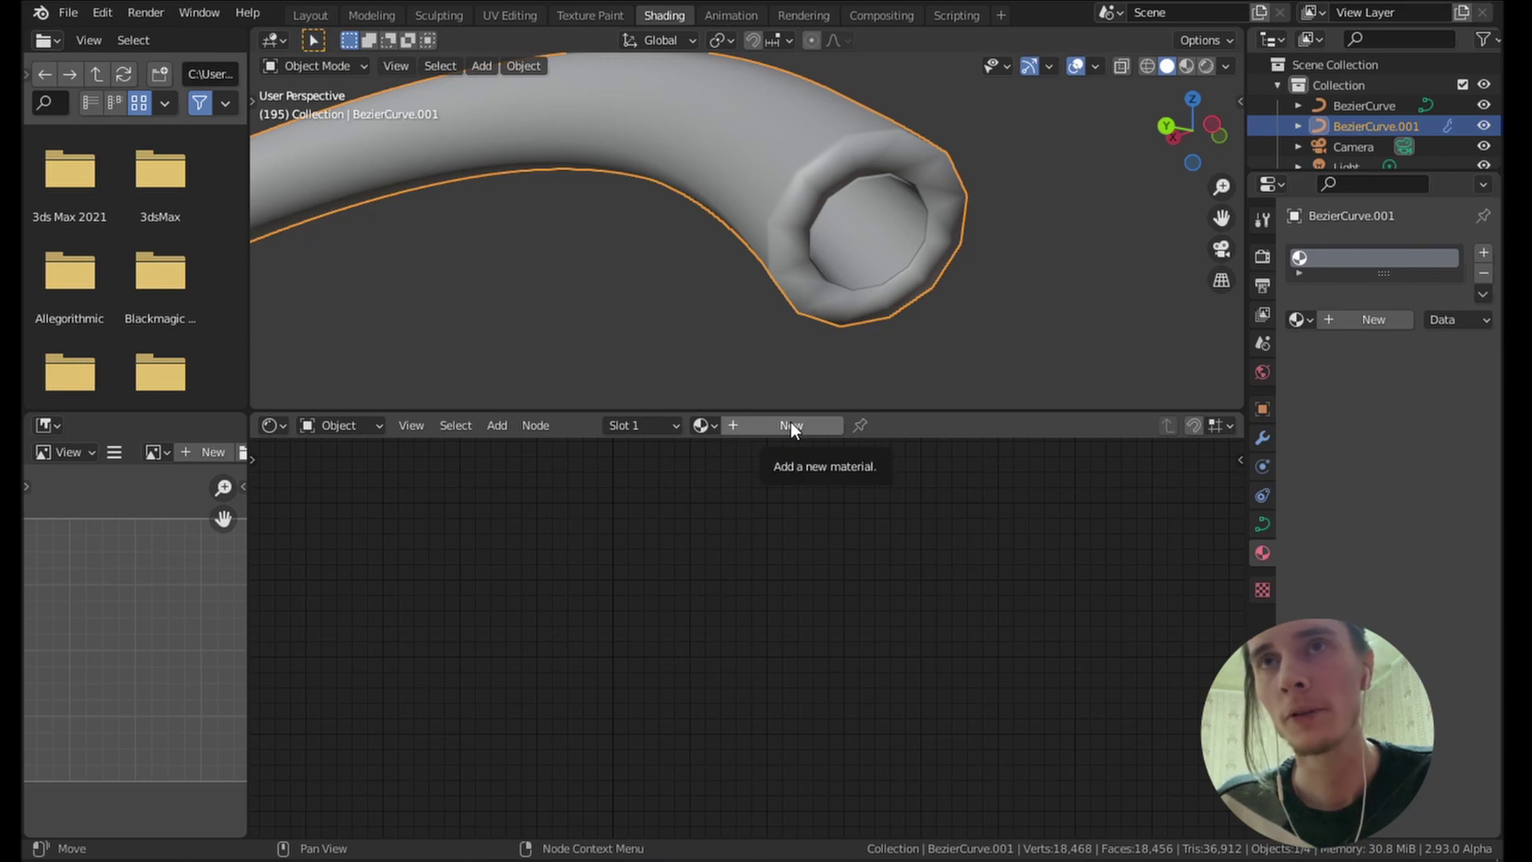
{"action": "left_click", "coordinate": [761, 425]}
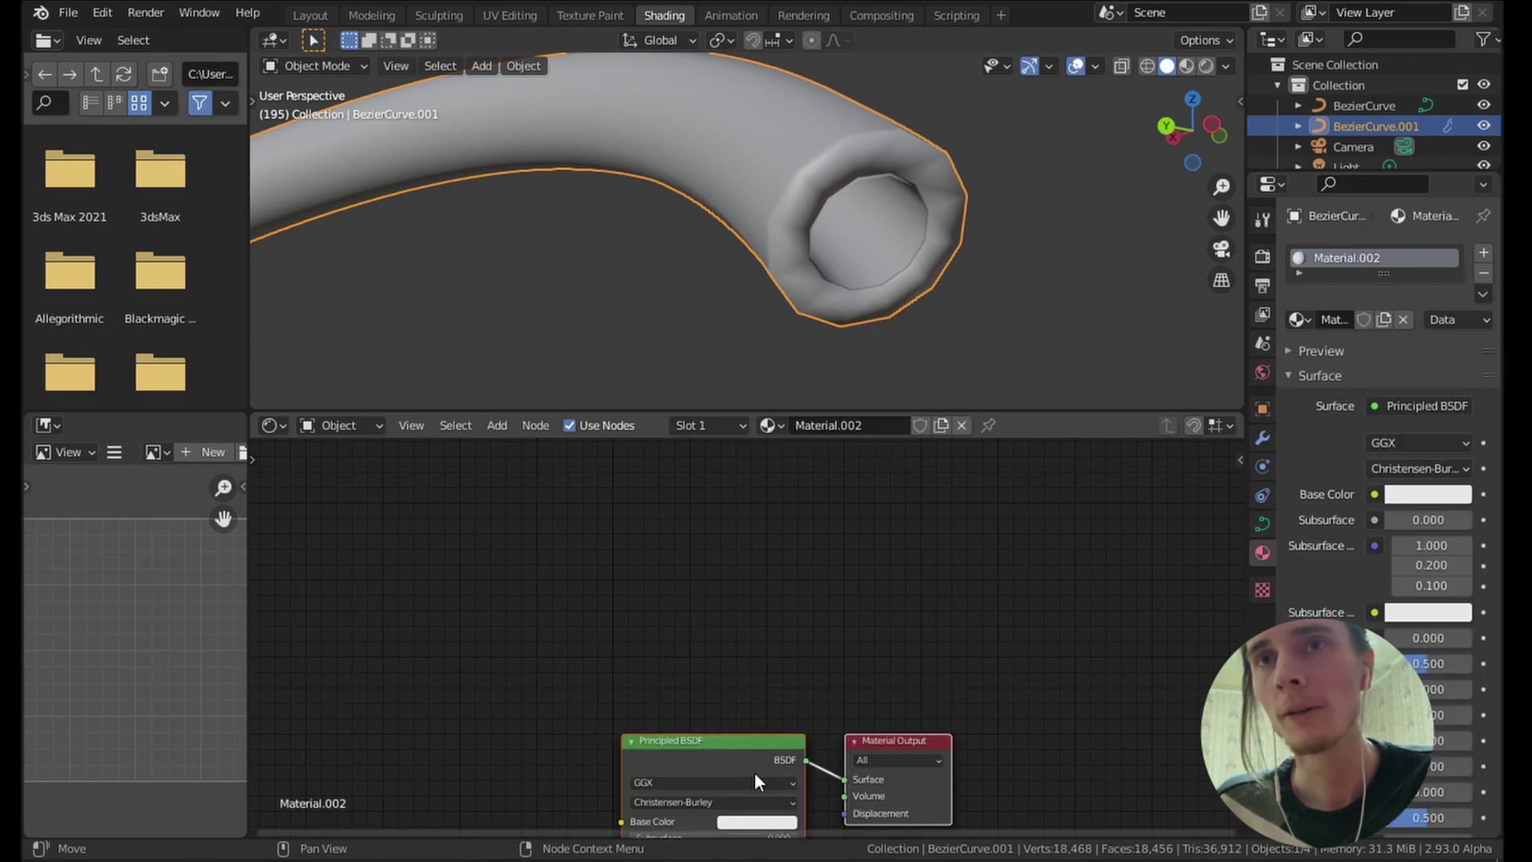
Replace the new material's Principled BSDF with a Refraction BSDF connected to the Material Output's Surface input.
{"action": "left_click_drag", "start_coordinate": [754, 772], "coordinate": [712, 611]}
{"action": "scroll", "coordinate": [713, 611], "scroll_direction": "up", "scroll_amount": 2}
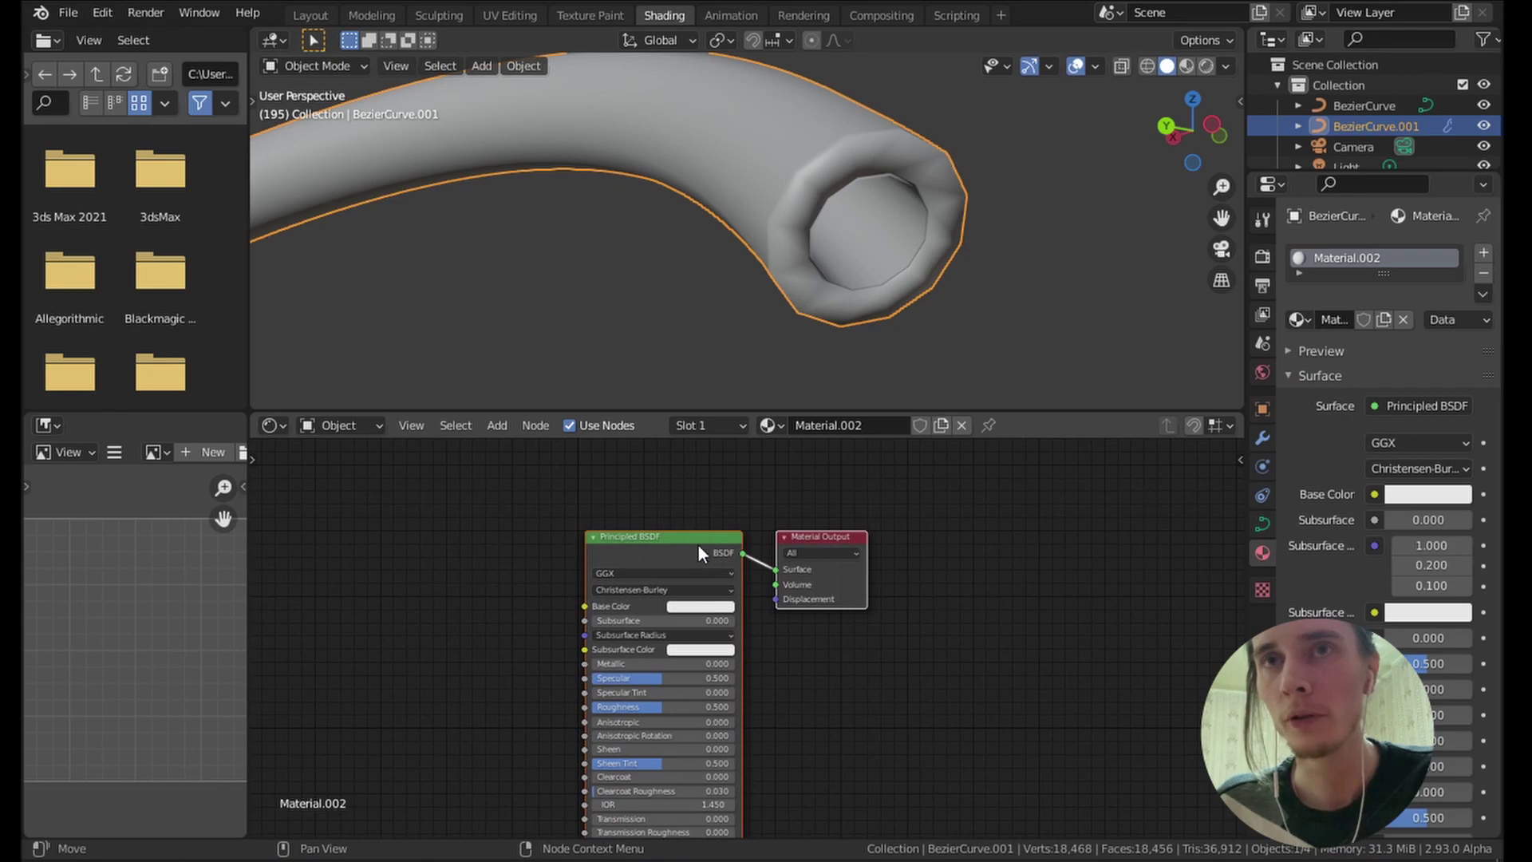
{"action": "key", "text": "Delete"}
{"action": "key", "text": "shift+a"}
{"action": "mouse_move", "coordinate": [682, 616]}
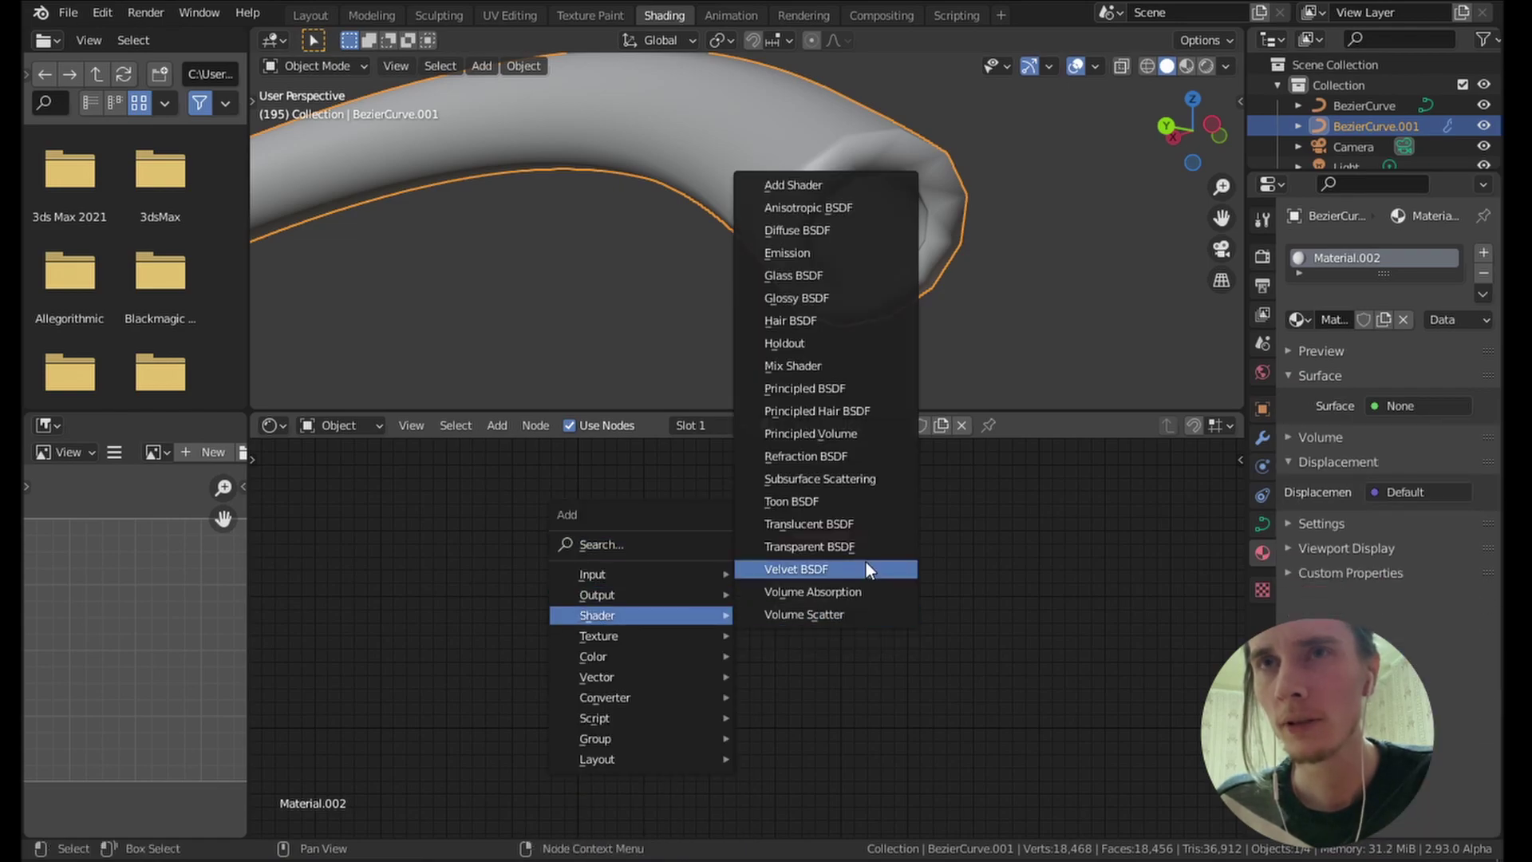
{"action": "left_click", "coordinate": [845, 453]}
{"action": "left_click", "coordinate": [724, 546]}
{"action": "left_click_drag", "start_coordinate": [707, 535], "coordinate": [775, 569]}
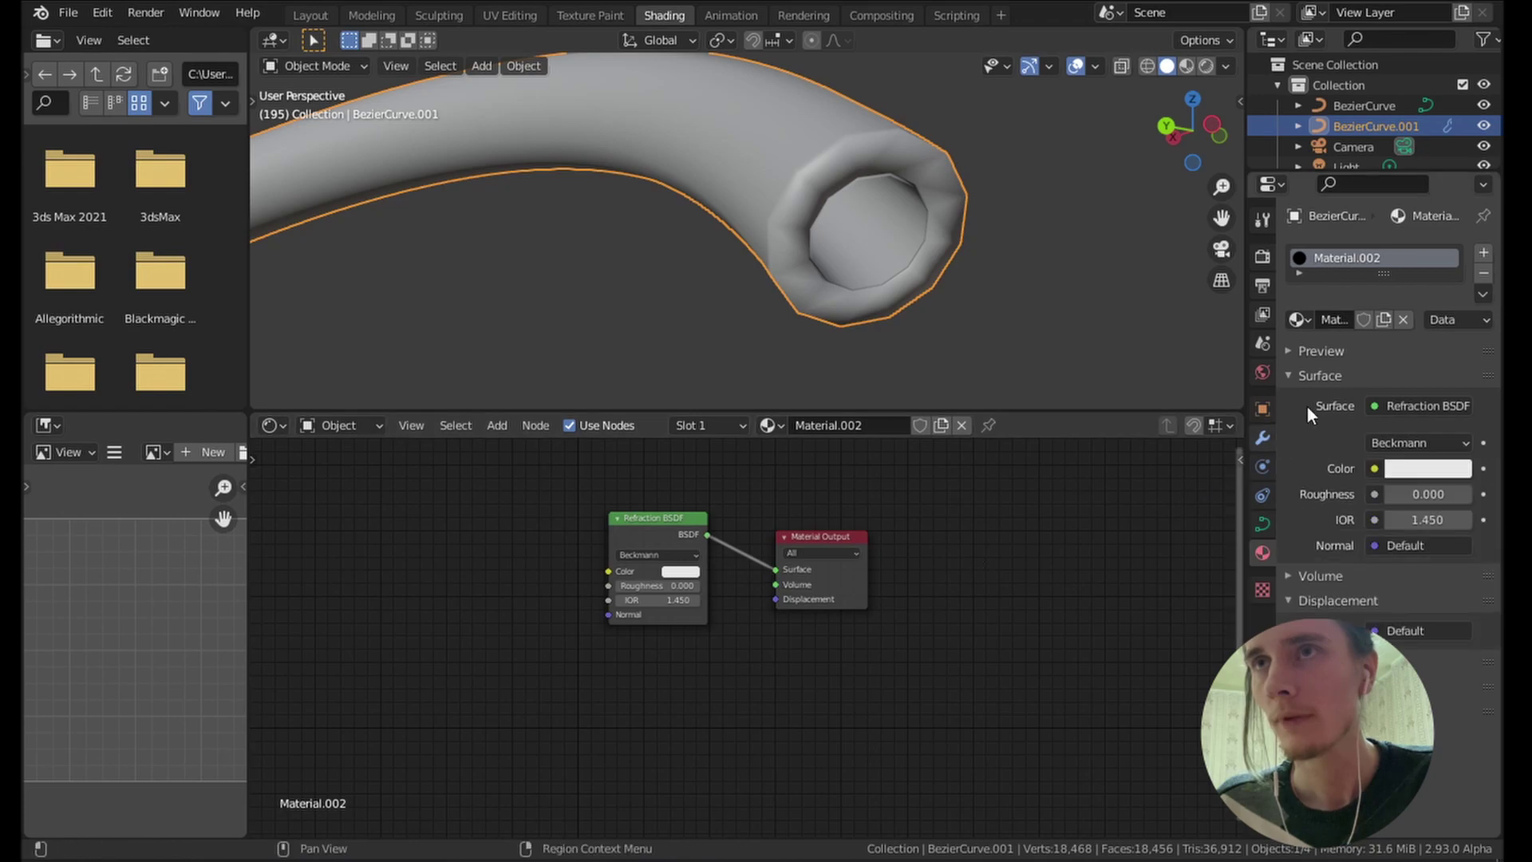
Check the render engine choices, keep Cycles, and switch the viewport to rendered shading.
{"action": "left_click", "coordinate": [1259, 371]}
{"action": "left_click", "coordinate": [1262, 218]}
{"action": "left_click", "coordinate": [1263, 256]}
{"action": "left_click", "coordinate": [1437, 253]}
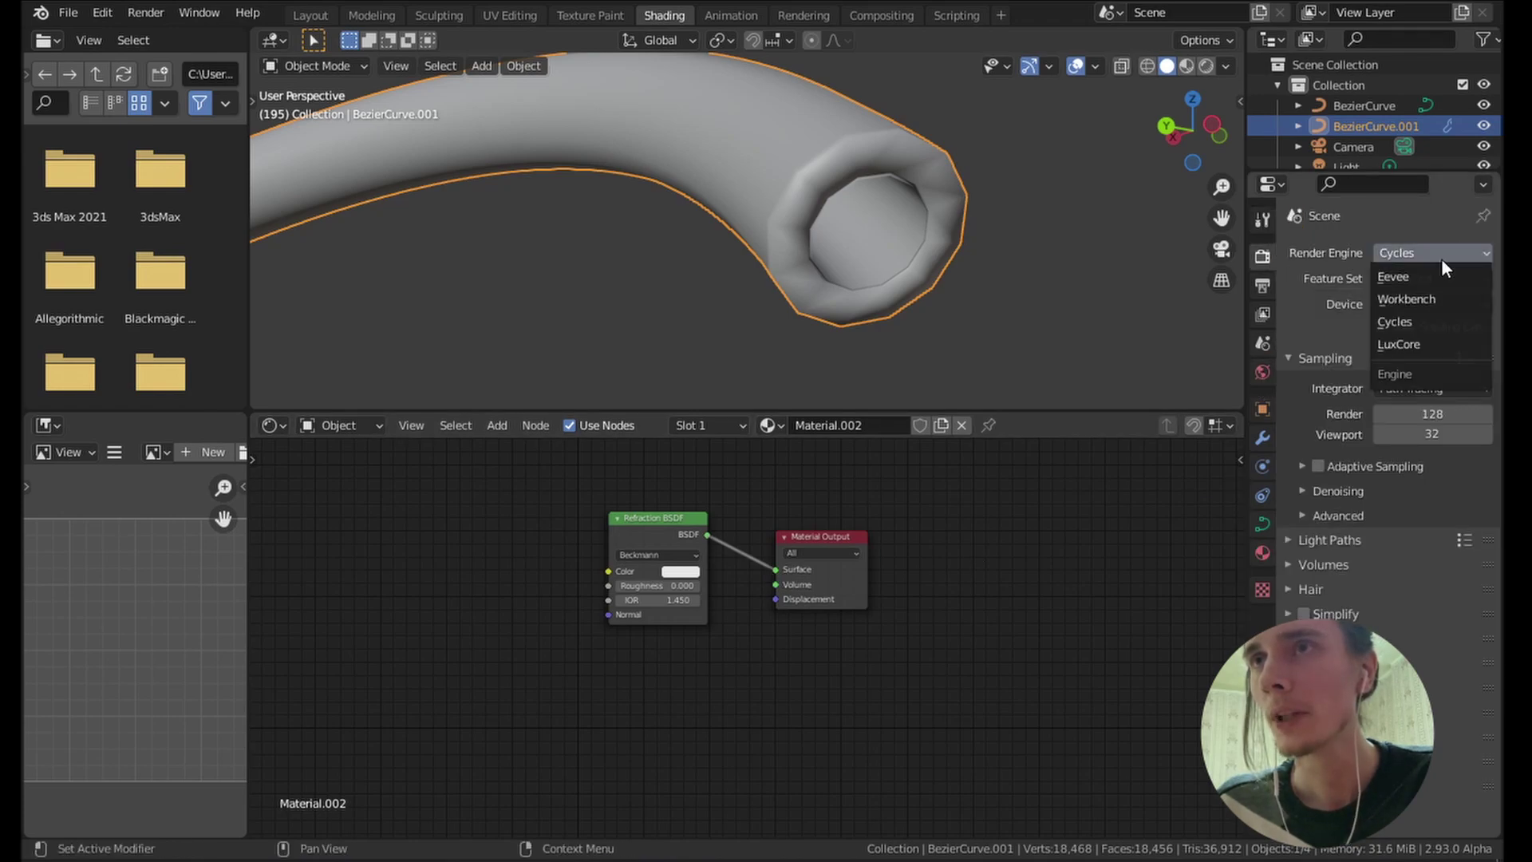
{"action": "key", "text": "z"}
{"action": "left_click", "coordinate": [922, 174]}
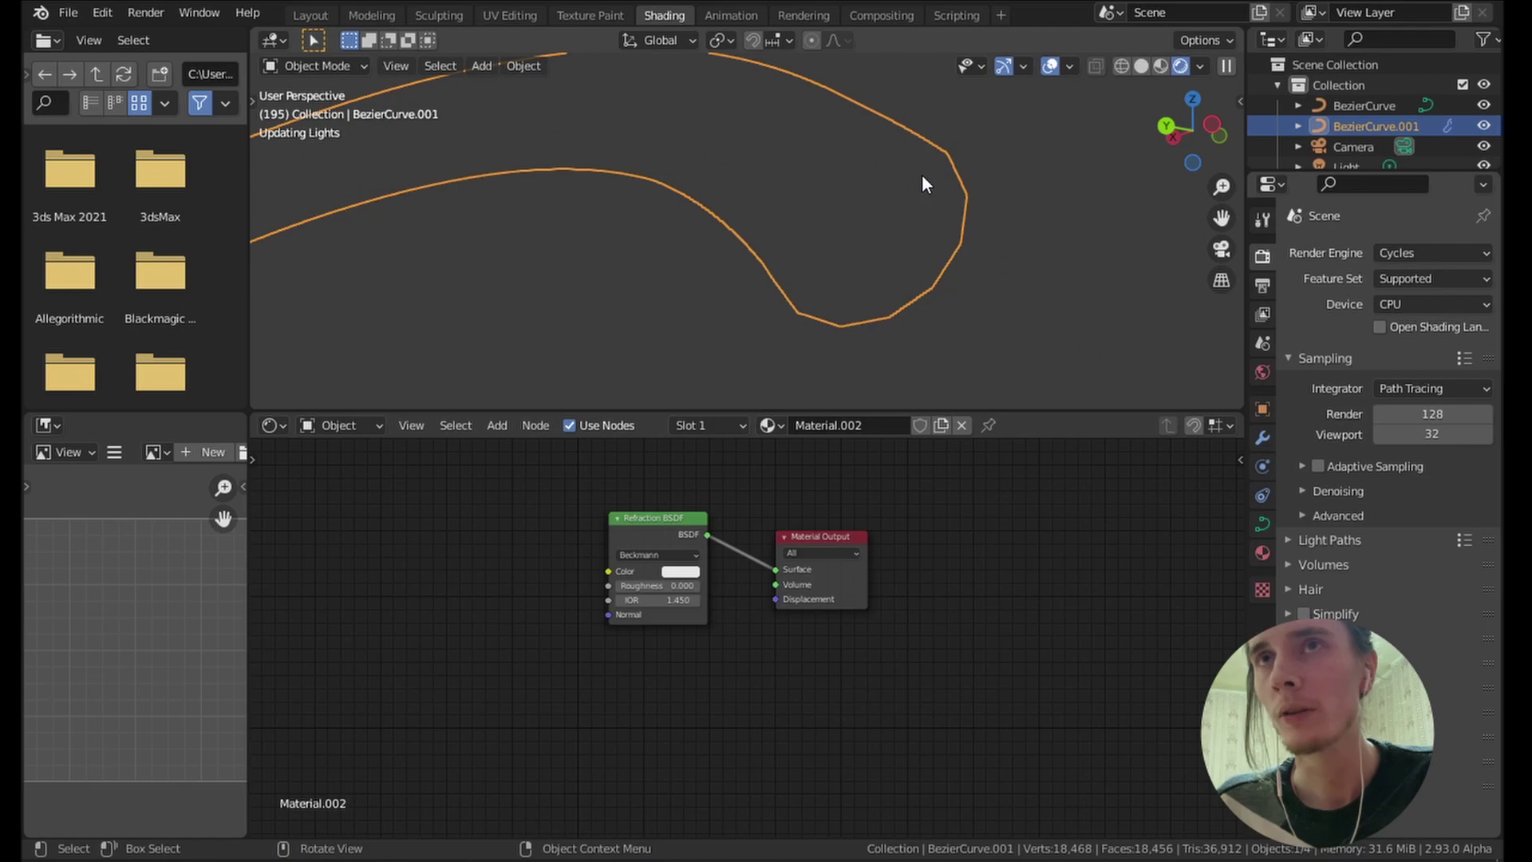
Save the file and inspect the rendered nested tubes from several angles and distances.
{"action": "scroll", "coordinate": [922, 174], "scroll_direction": "down", "scroll_amount": 6}
{"action": "scroll", "coordinate": [892, 212], "scroll_direction": "up", "scroll_amount": 4}
{"action": "middle_click_drag", "start_coordinate": [784, 208], "coordinate": [901, 232], "text": "shift"}
{"action": "scroll", "coordinate": [922, 248], "scroll_direction": "down", "scroll_amount": 3}
{"action": "key", "text": "ctrl+s"}
{"action": "scroll", "coordinate": [812, 266], "scroll_direction": "up", "scroll_amount": 3}
{"action": "middle_click_drag", "start_coordinate": [776, 278], "coordinate": [793, 274]}
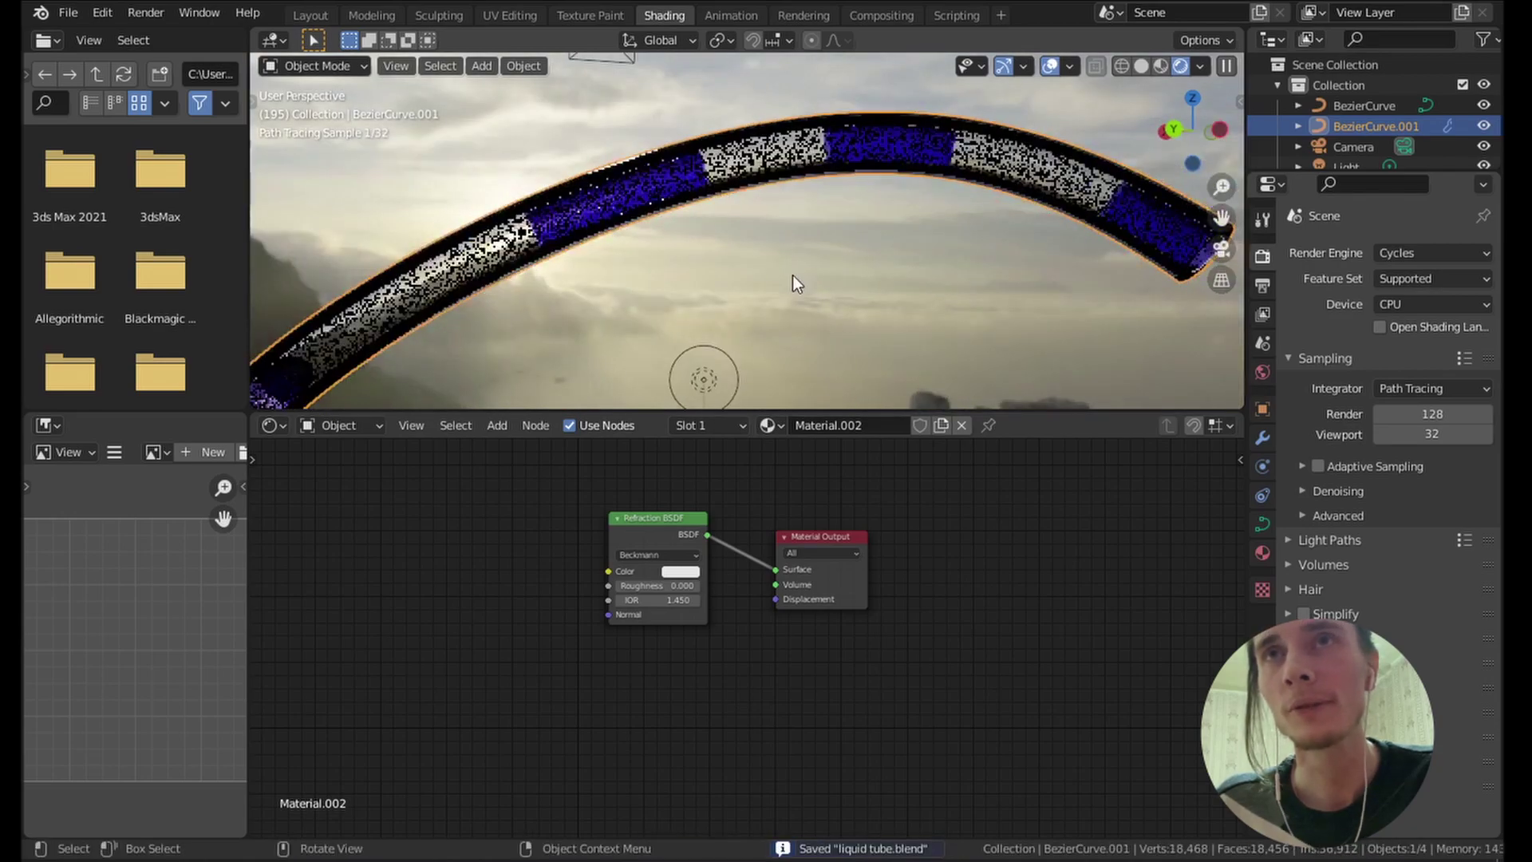
{"action": "scroll", "coordinate": [775, 271], "scroll_direction": "down", "scroll_amount": 4}
{"action": "middle_click_drag", "start_coordinate": [697, 303], "coordinate": [935, 262], "text": "shift"}
{"action": "scroll", "coordinate": [731, 265], "scroll_direction": "up", "scroll_amount": 3}
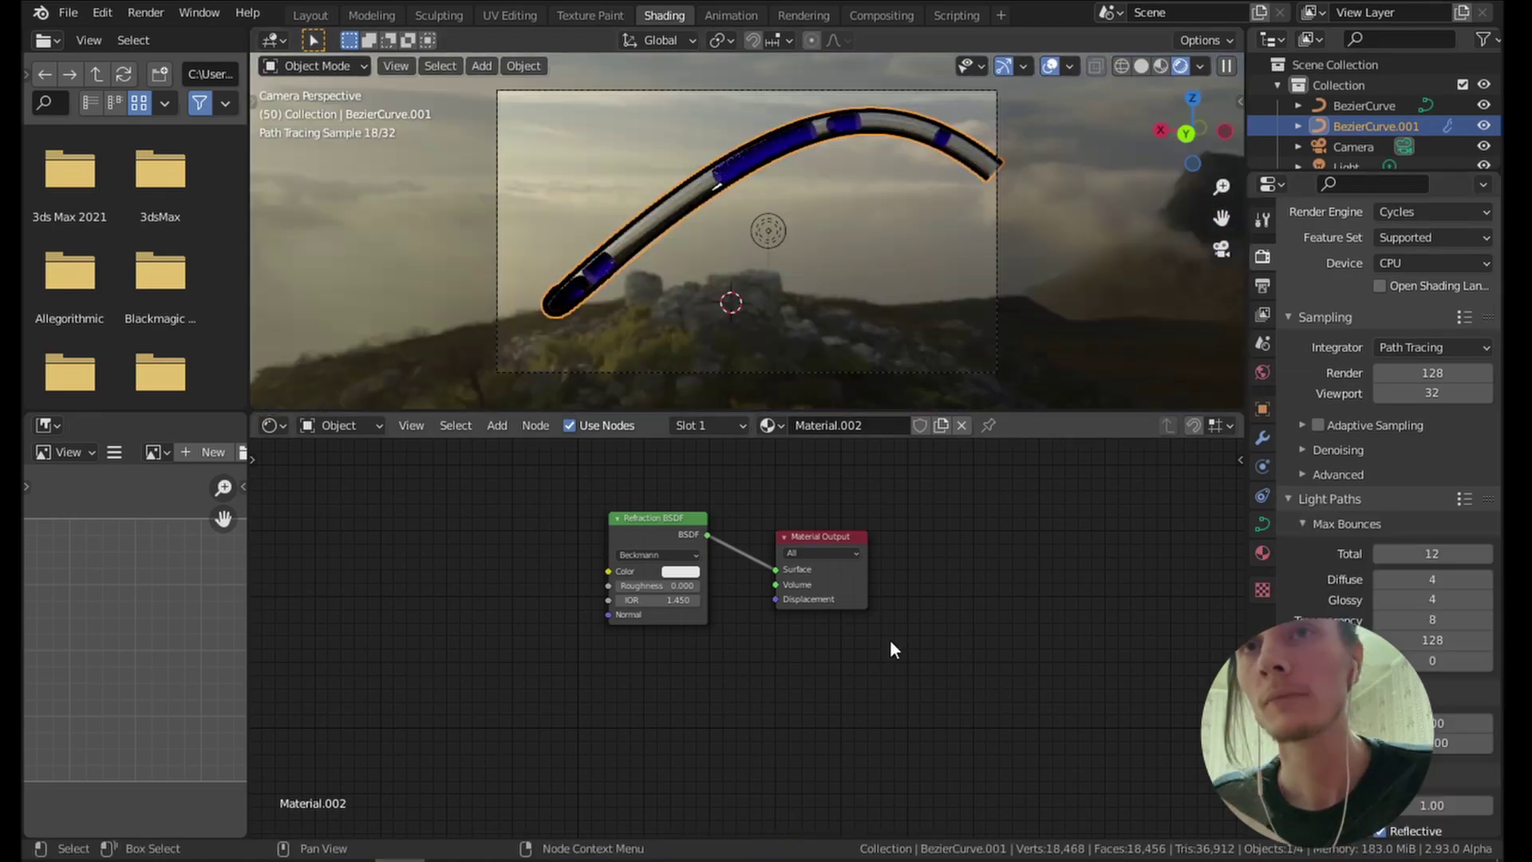
Set the Roughness of the outer tube's Refraction BSDF to 0.077.
{"action": "scroll", "coordinate": [729, 650], "scroll_direction": "up", "scroll_amount": 5}
{"action": "middle_click_drag", "start_coordinate": [689, 592], "coordinate": [785, 667]}
{"action": "scroll", "coordinate": [748, 648], "scroll_direction": "up", "scroll_amount": 5}
{"action": "left_click_drag", "start_coordinate": [708, 634], "coordinate": [788, 639]}
{"action": "left_click_drag", "start_coordinate": [656, 625], "coordinate": [657, 625]}
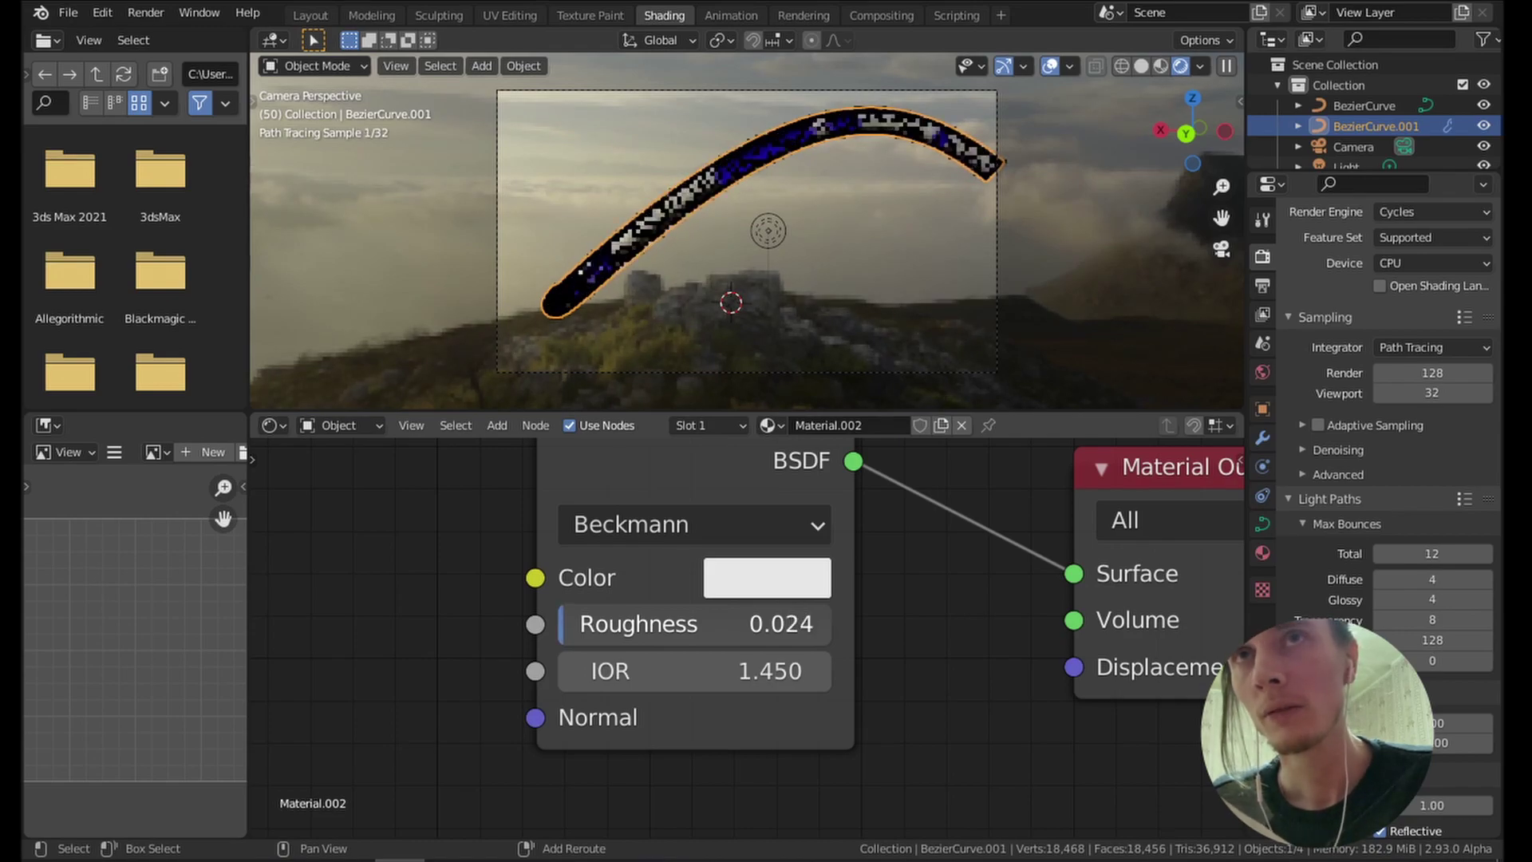
{"action": "scroll", "coordinate": [602, 160], "scroll_direction": "up", "scroll_amount": 5}
{"action": "middle_click_drag", "start_coordinate": [762, 161], "coordinate": [857, 274], "text": "shift"}
{"action": "scroll", "coordinate": [856, 274], "scroll_direction": "up", "scroll_amount": 3}
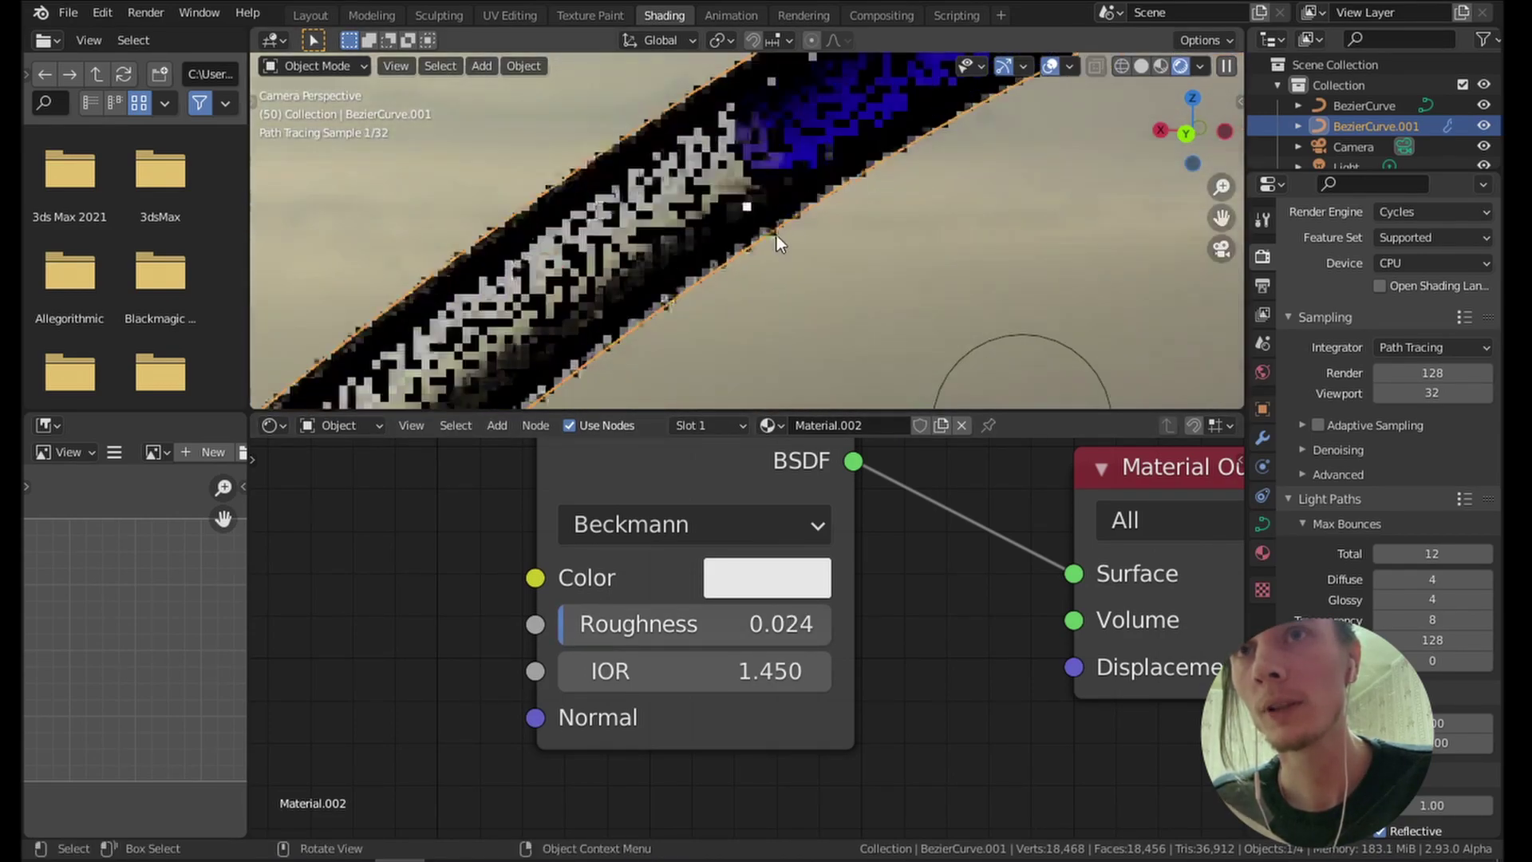
{"action": "left_click_drag", "start_coordinate": [805, 624], "coordinate": [907, 624]}
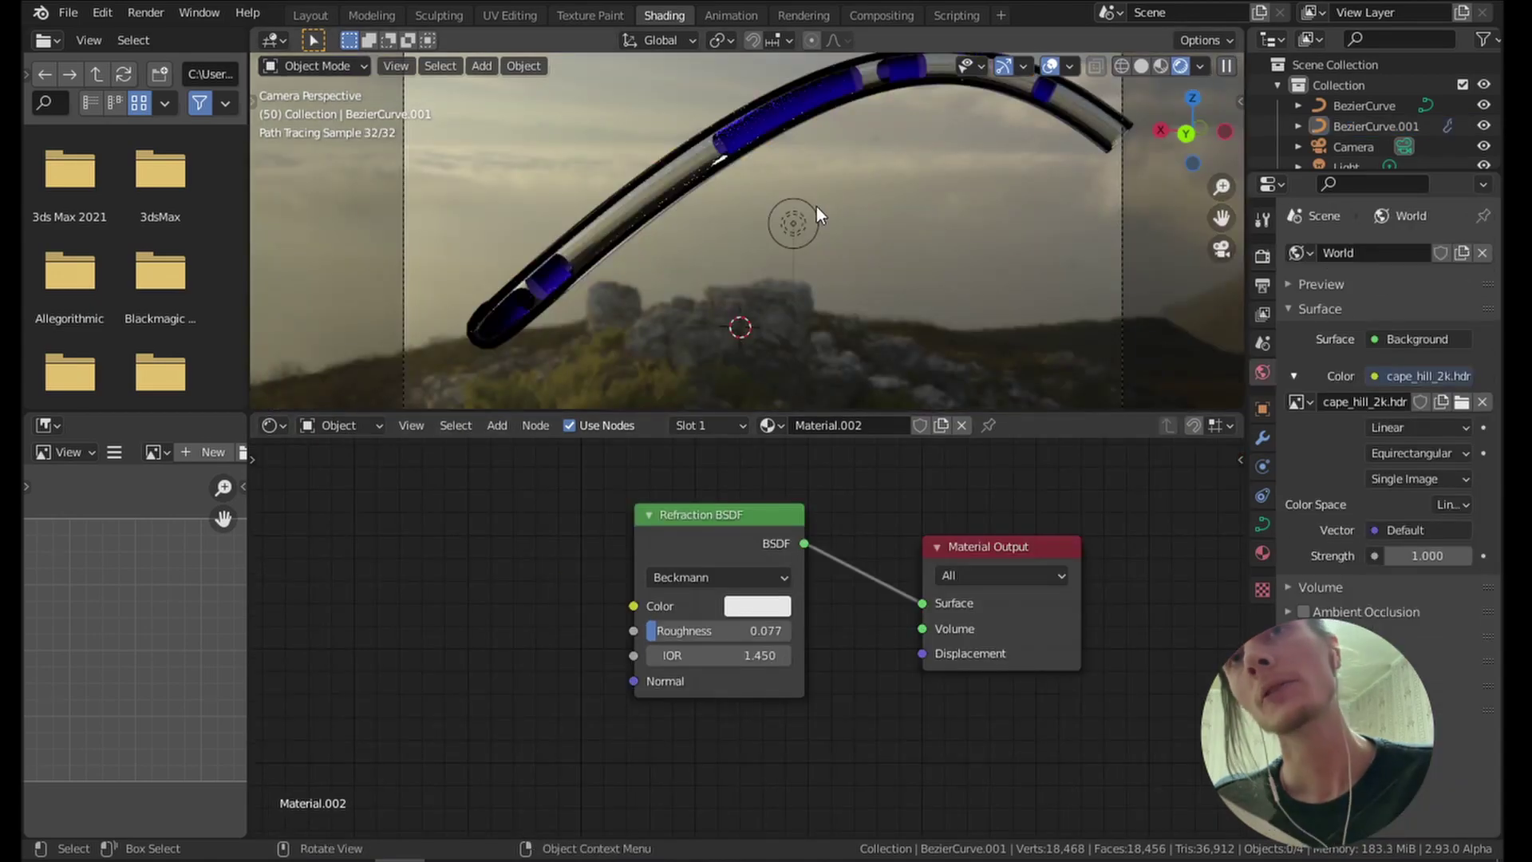
Display the World shader nodes and move Background and World Output away from the environment texture to make room.
{"action": "scroll", "coordinate": [817, 208], "scroll_direction": "down", "scroll_amount": 7}
{"action": "scroll", "coordinate": [816, 208], "scroll_direction": "up", "scroll_amount": 6}
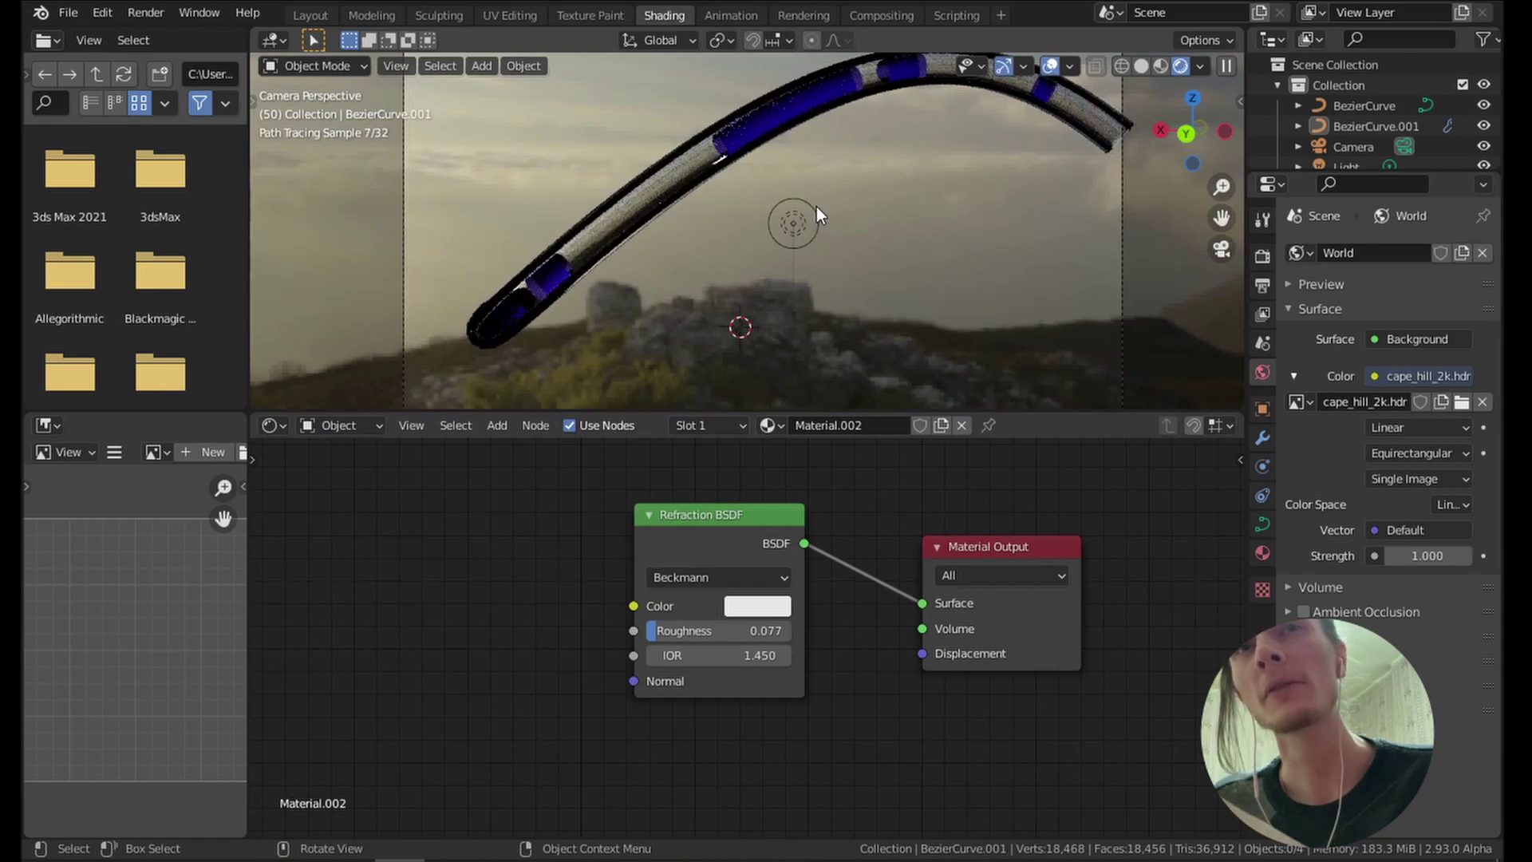
{"action": "left_click", "coordinate": [335, 471]}
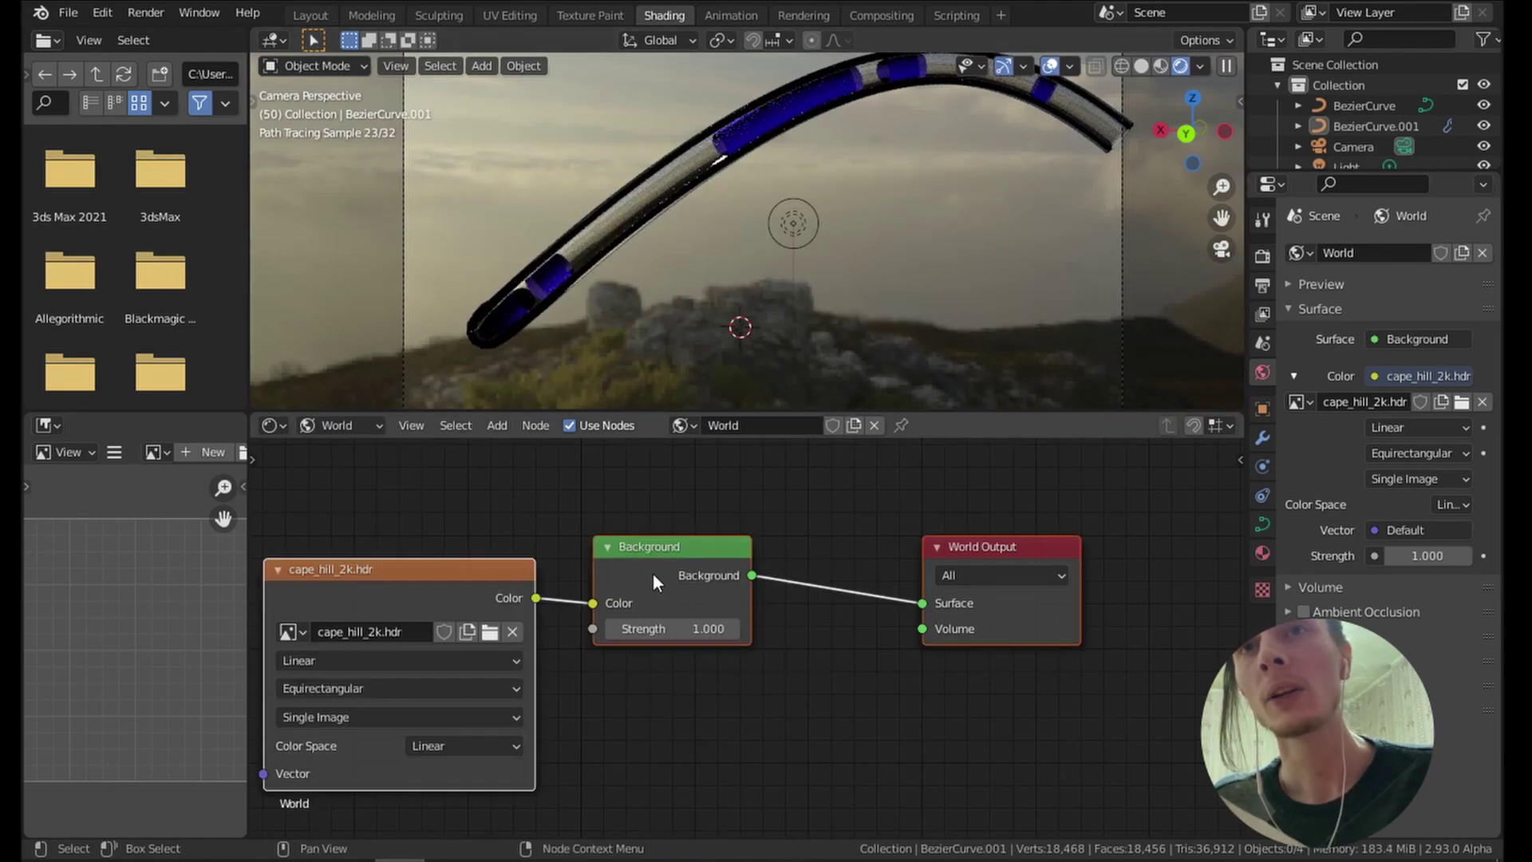
{"action": "scroll", "coordinate": [875, 587], "scroll_direction": "down", "scroll_amount": 3}
{"action": "left_click_drag", "start_coordinate": [890, 594], "coordinate": [1032, 565]}
{"action": "left_click_drag", "start_coordinate": [725, 589], "coordinate": [894, 567]}
{"action": "scroll", "coordinate": [782, 595], "scroll_direction": "up", "scroll_amount": 5}
{"action": "middle_click_drag", "start_coordinate": [638, 535], "coordinate": [744, 579]}
Add a Light Path node above the environment texture in the World shader.
{"action": "key", "text": "shift+a"}
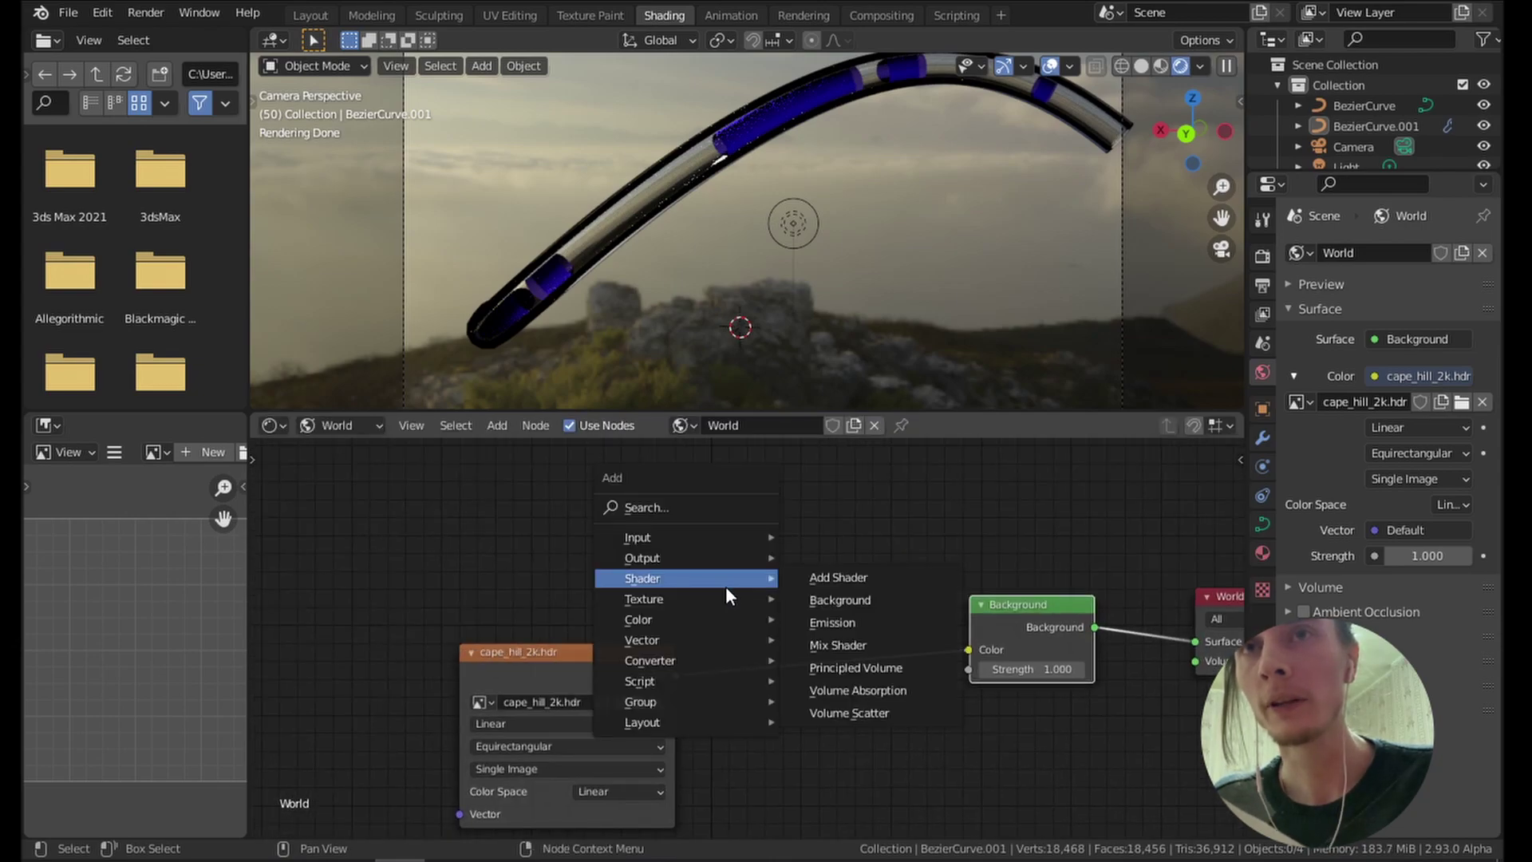
{"action": "mouse_move", "coordinate": [717, 539]}
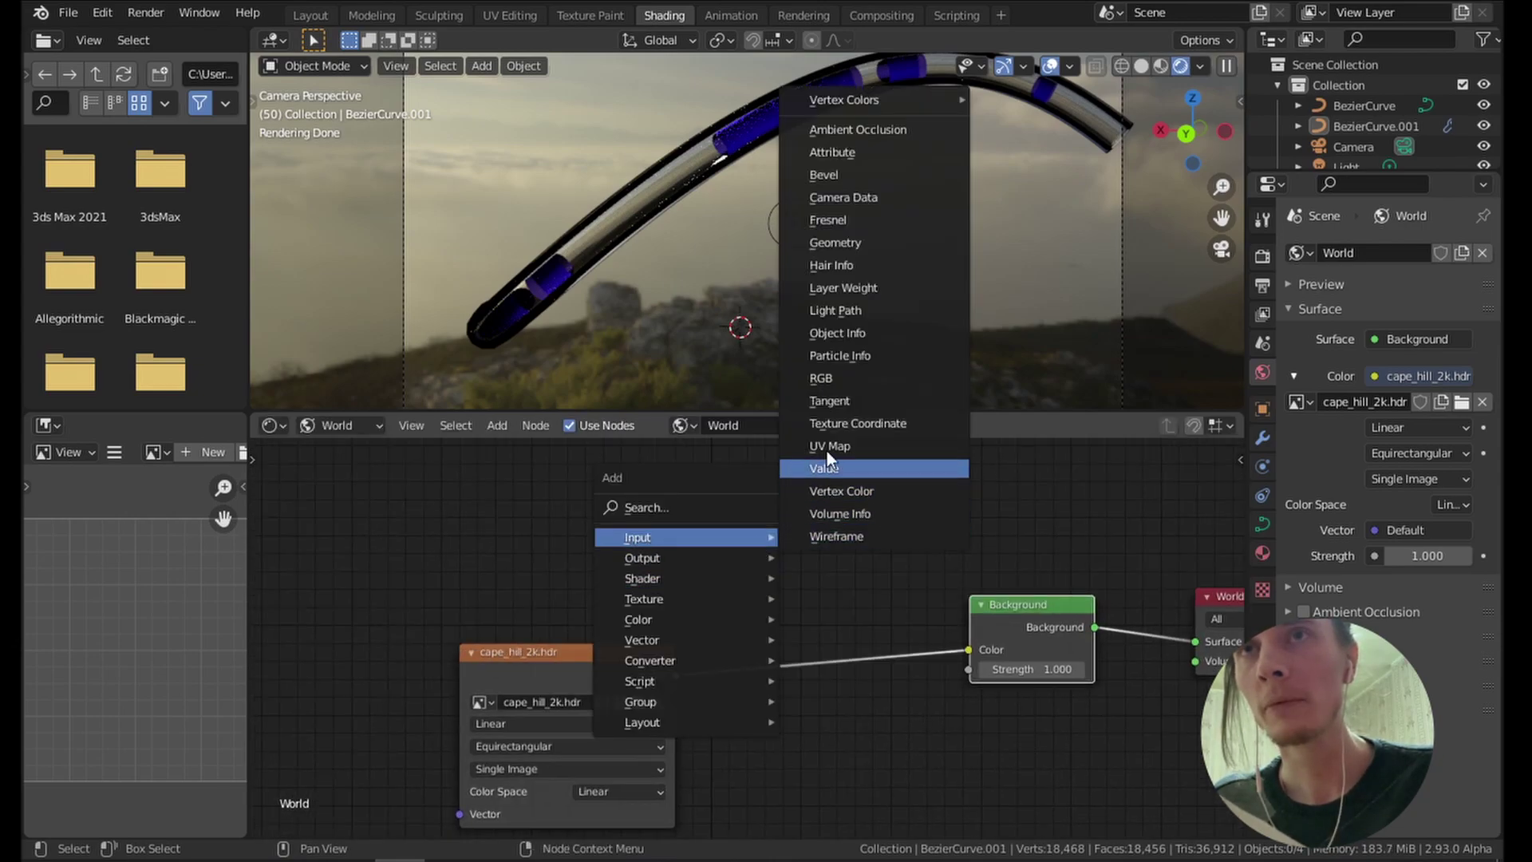
{"action": "left_click", "coordinate": [842, 311]}
Insert a MixRGB node between the environment texture and Background, and connect Light Path's Is Camera Ray to its Fac.
{"action": "key", "text": "shift+a"}
{"action": "mouse_move", "coordinate": [790, 685]}
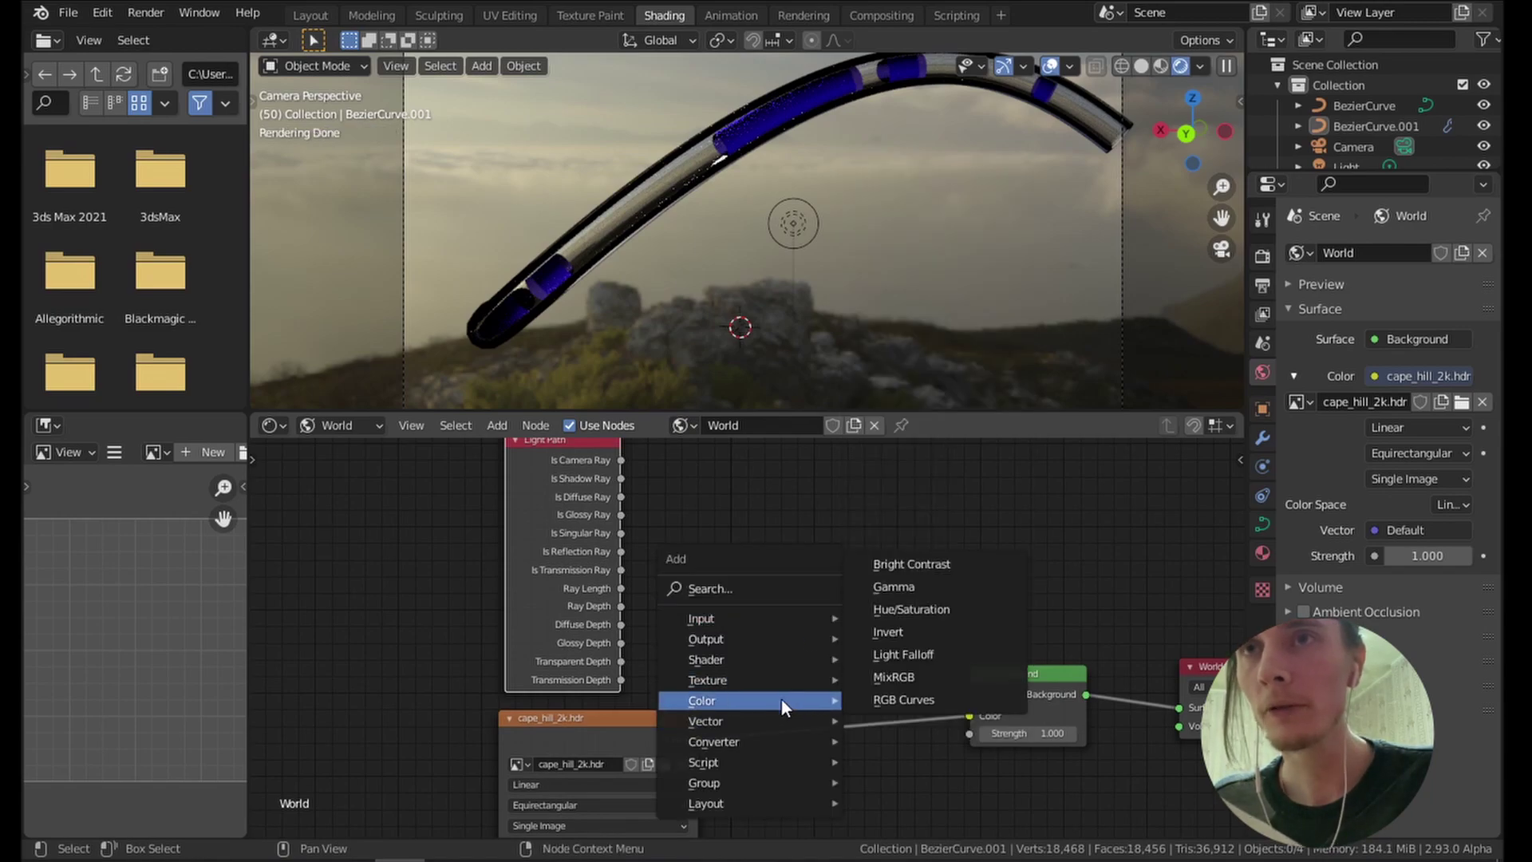
{"action": "left_click", "coordinate": [913, 692]}
{"action": "left_click", "coordinate": [786, 602]}
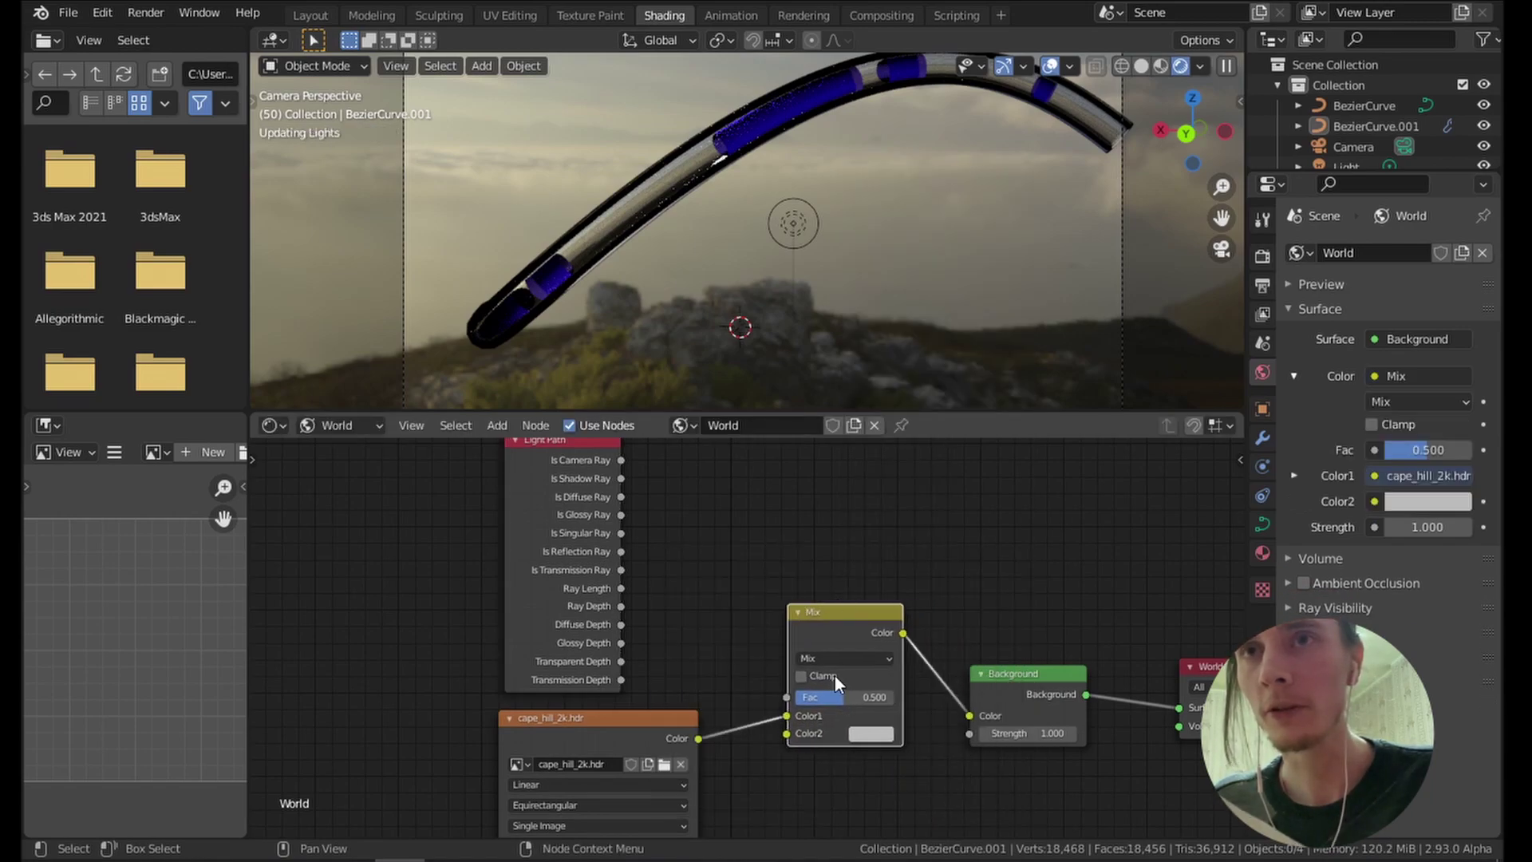
{"action": "left_click_drag", "start_coordinate": [620, 460], "coordinate": [787, 697]}
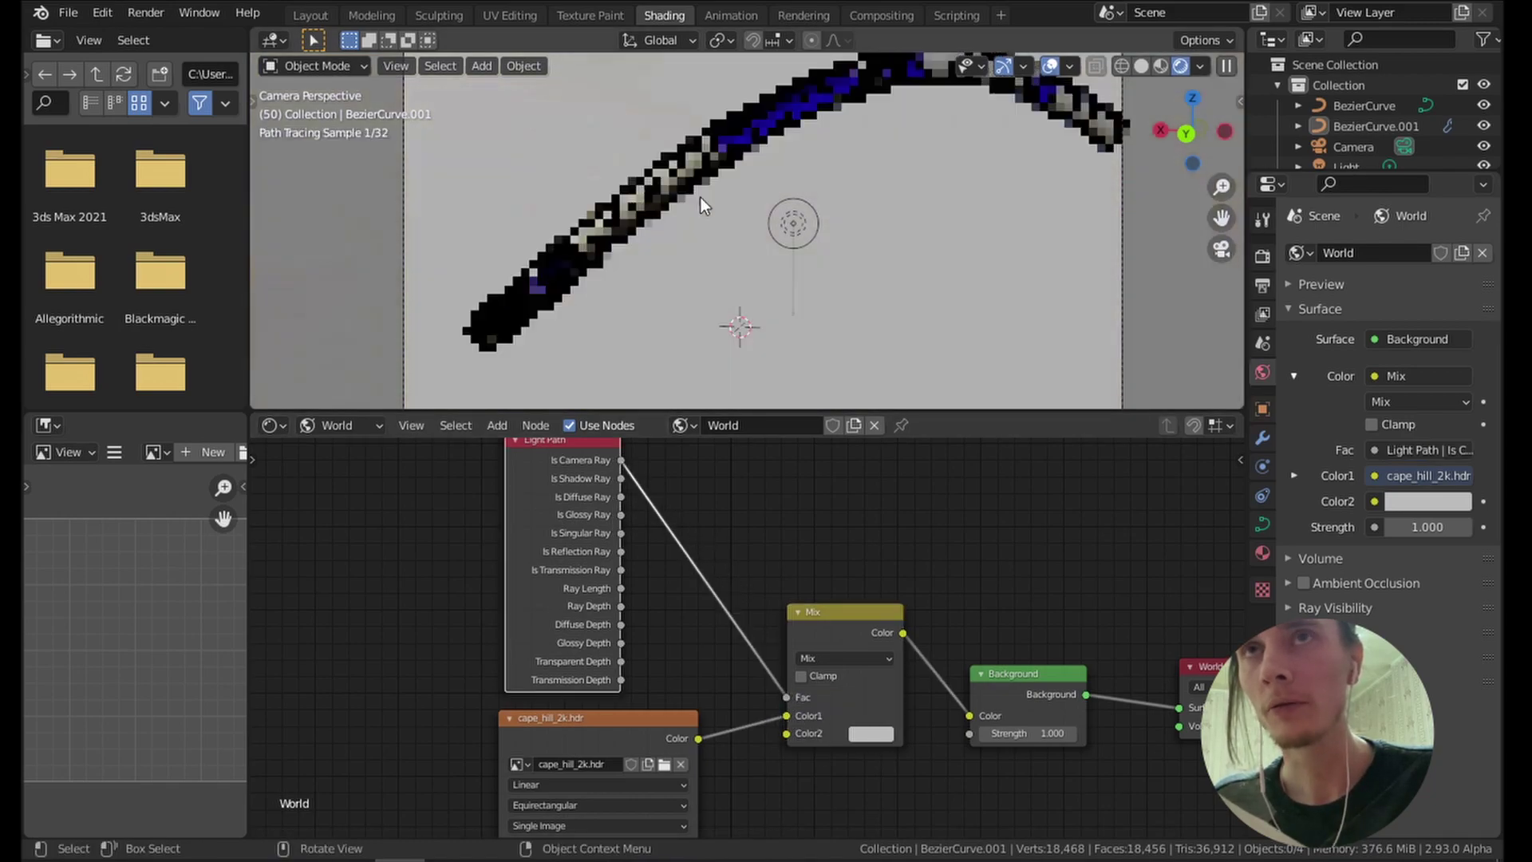
Change the Mix node's Color2 to a dark blue-gray as the camera-visible background color.
{"action": "left_click", "coordinate": [874, 735]}
{"action": "left_click_drag", "start_coordinate": [935, 553], "coordinate": [947, 522]}
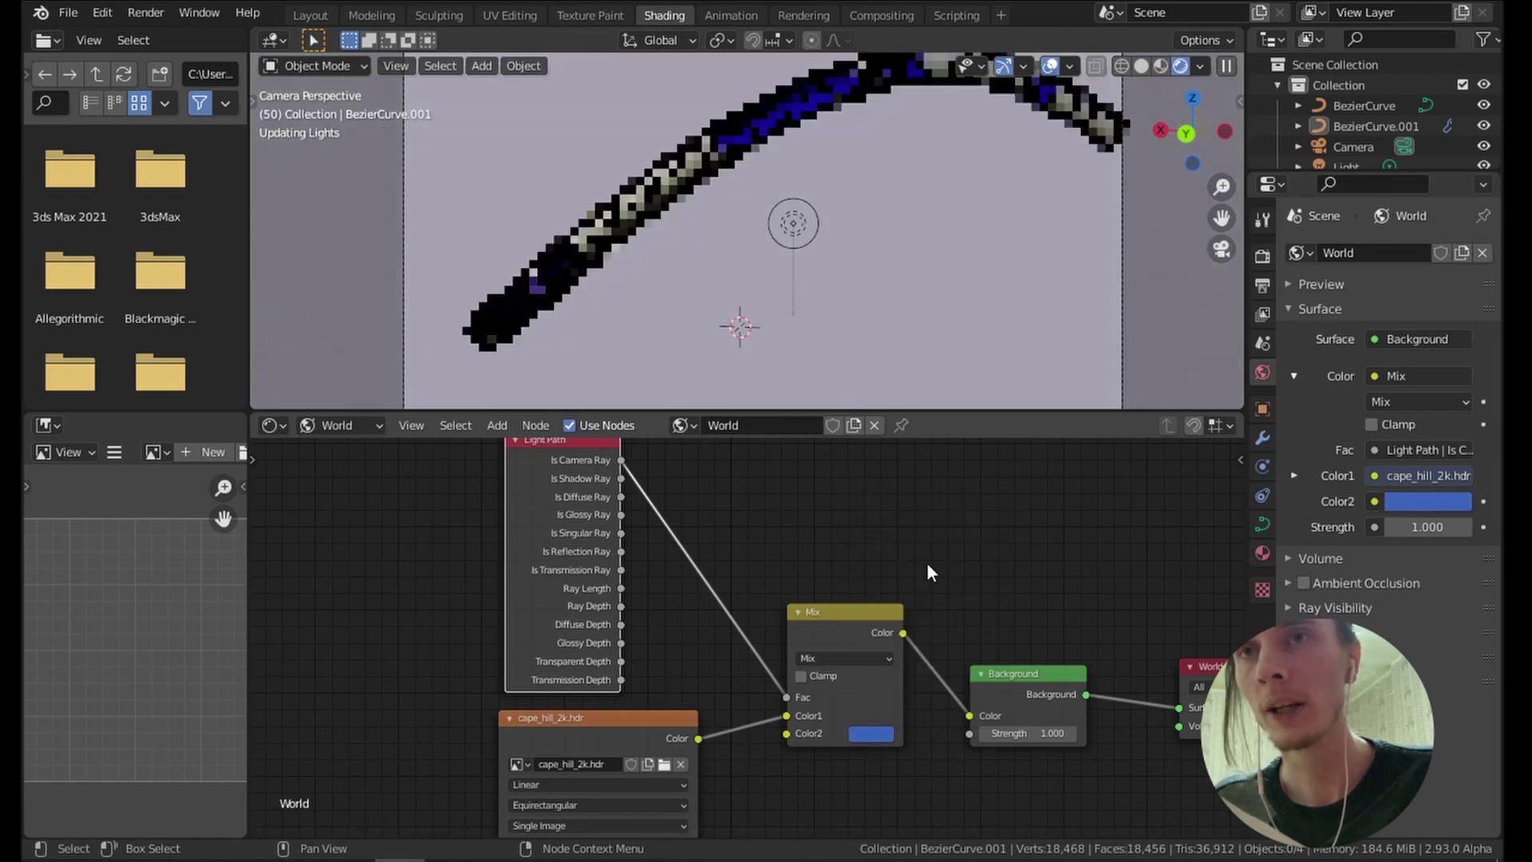
{"action": "left_click", "coordinate": [881, 738]}
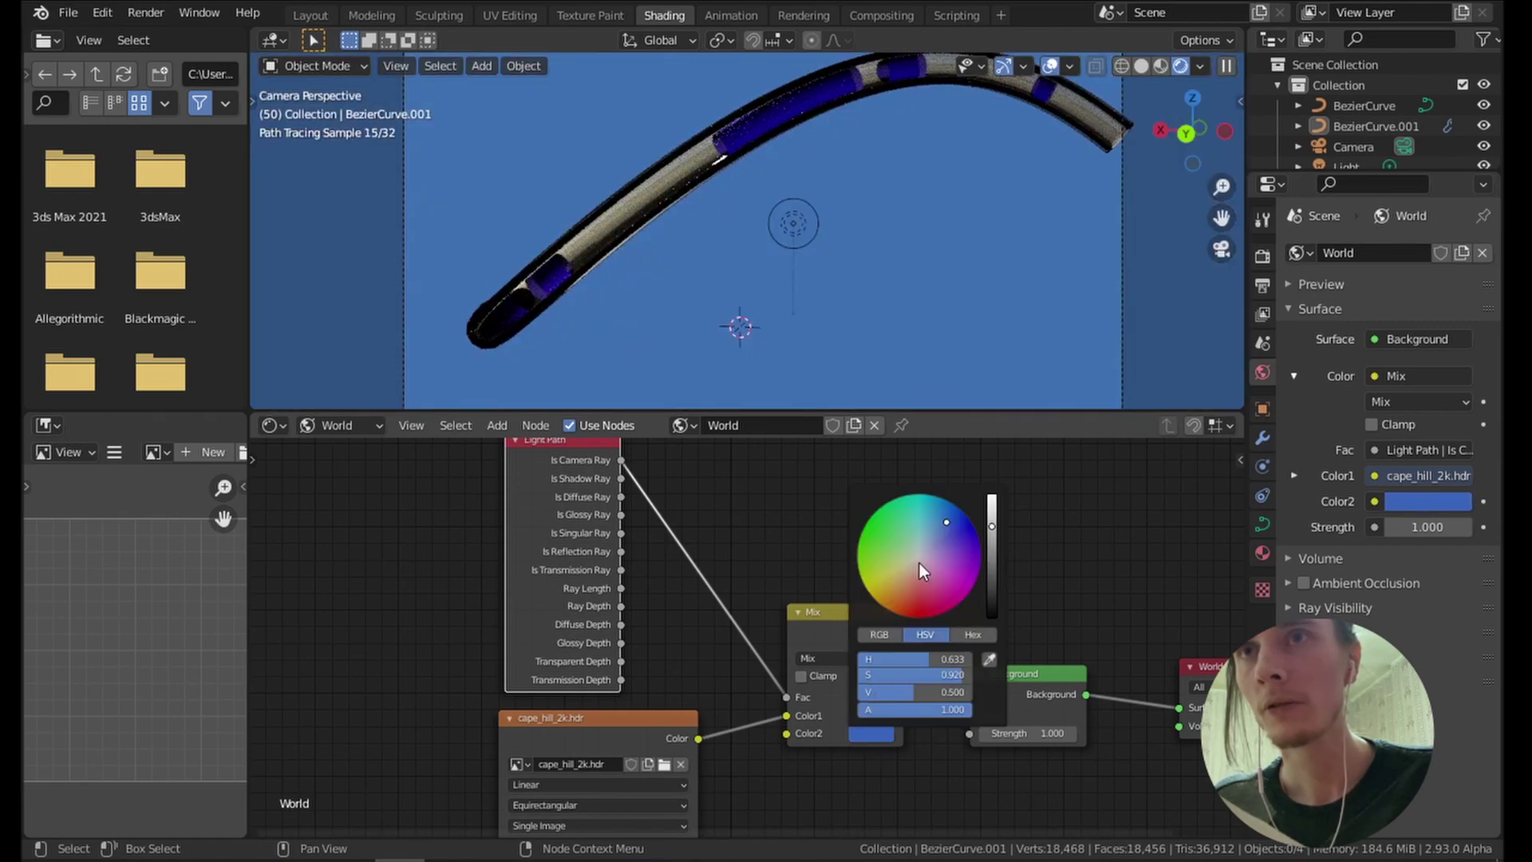
{"action": "left_click", "coordinate": [931, 543]}
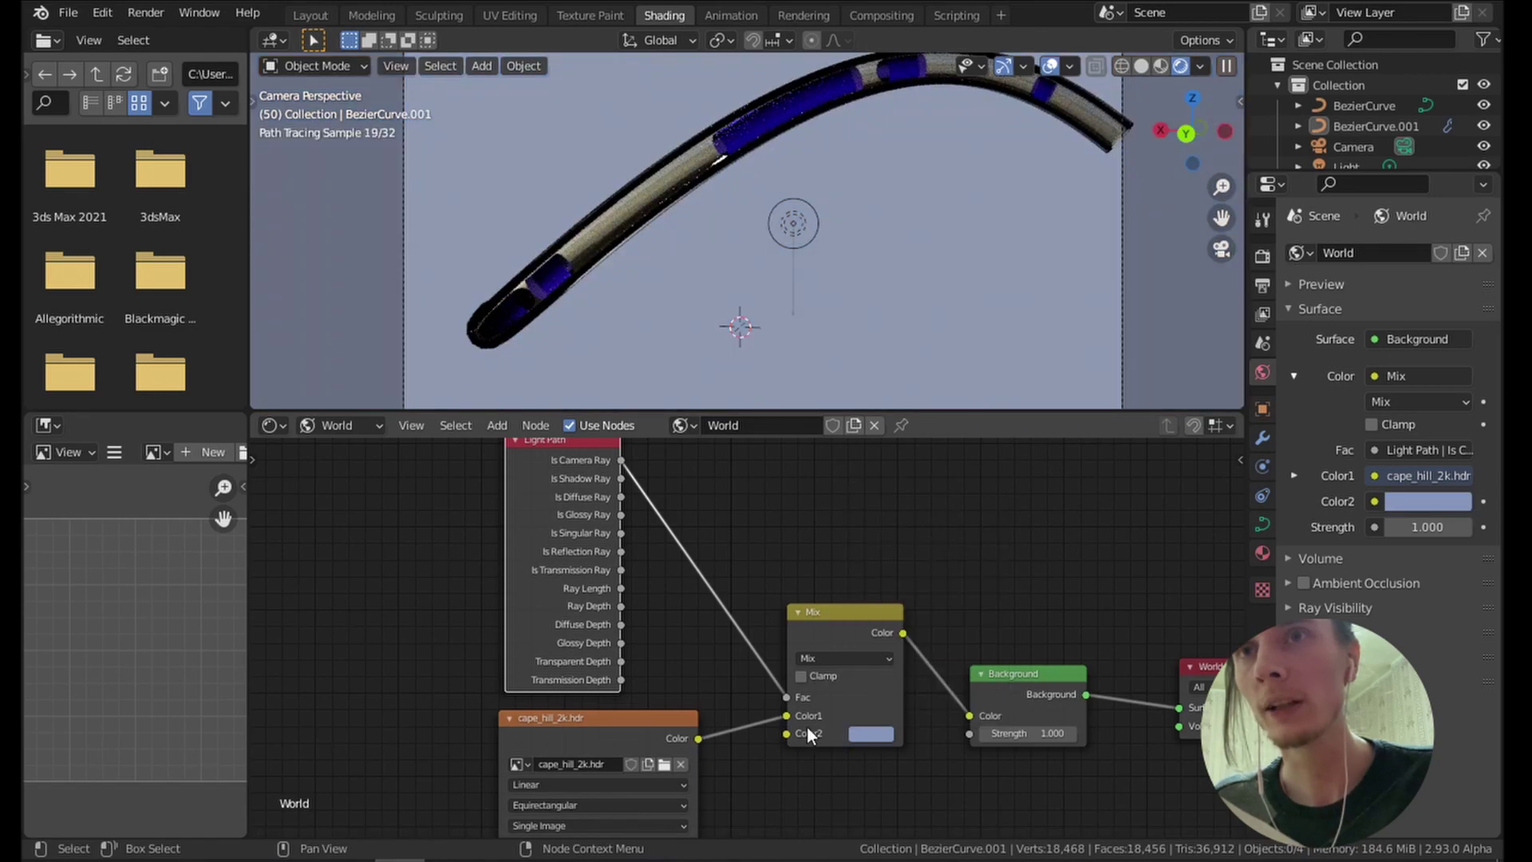
{"action": "left_click", "coordinate": [872, 733]}
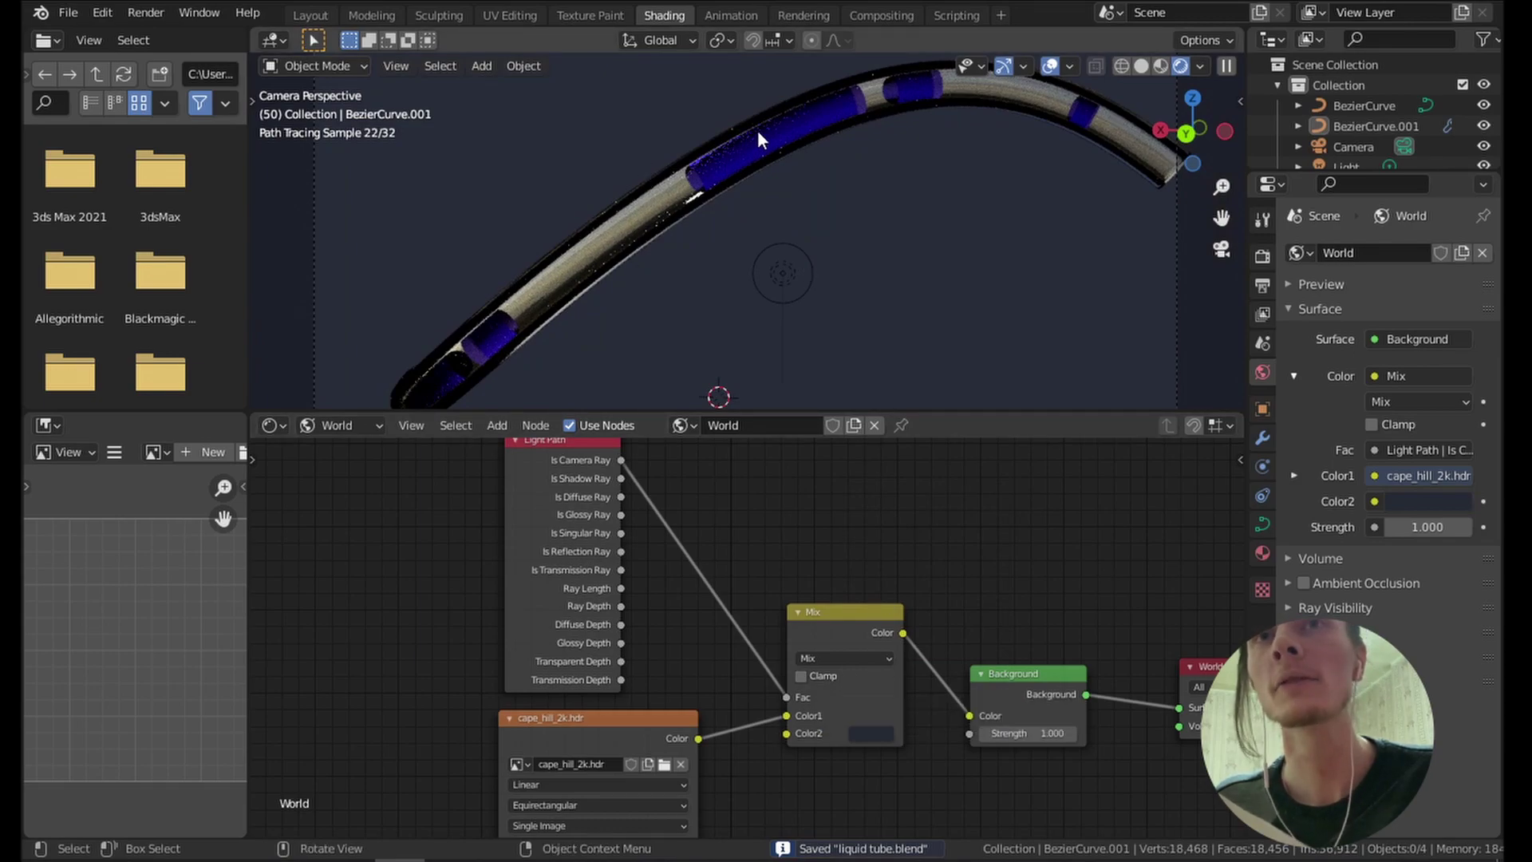
Examine the rendered tubes against the dark background in the camera view and select the camera.
{"action": "scroll", "coordinate": [579, 279], "scroll_direction": "up", "scroll_amount": 6}
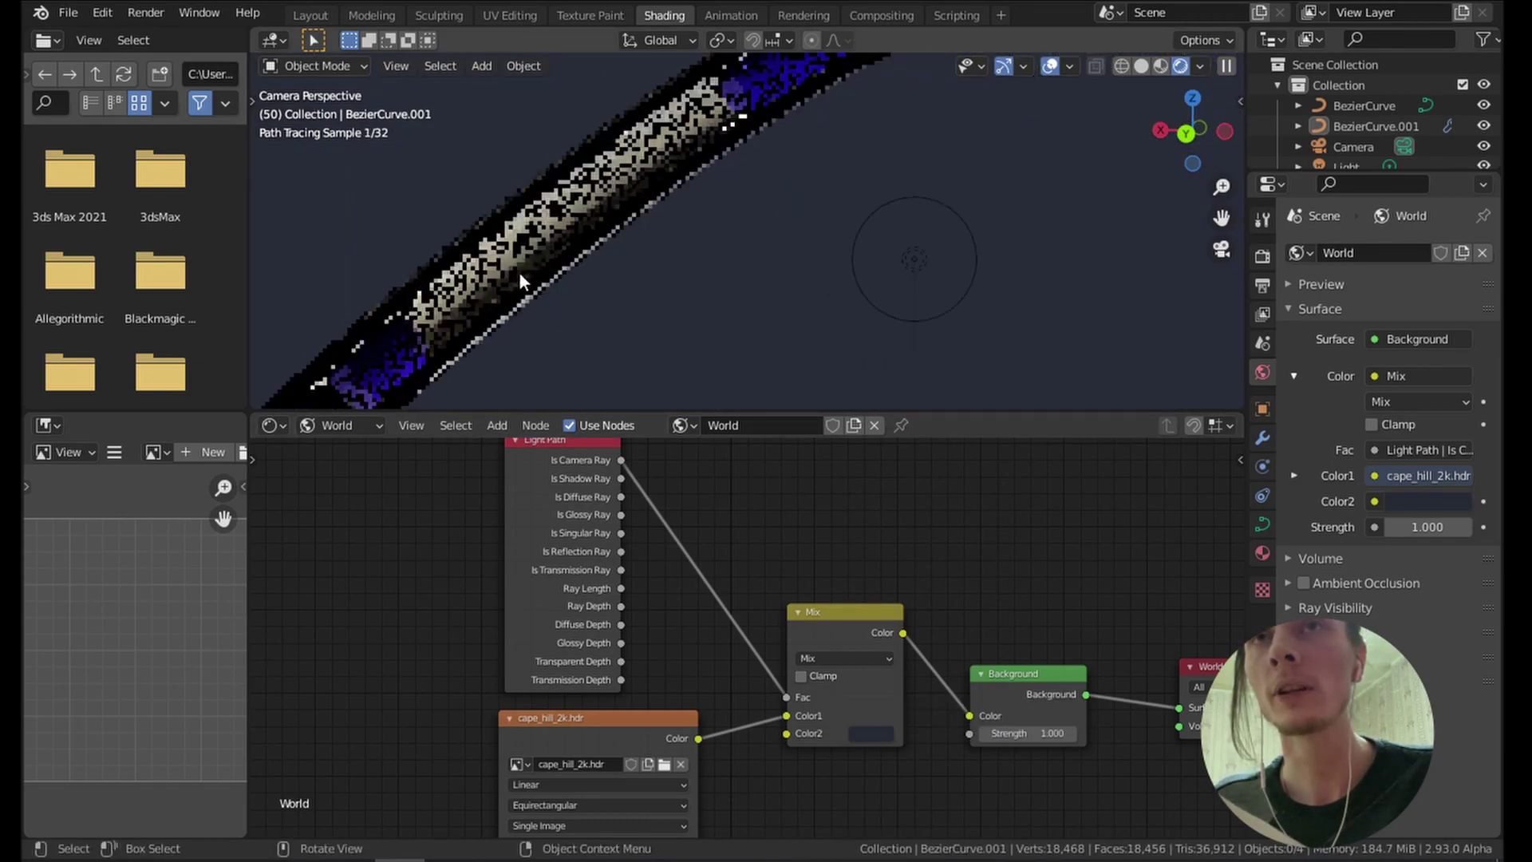
{"action": "scroll", "coordinate": [519, 271], "scroll_direction": "down", "scroll_amount": 6}
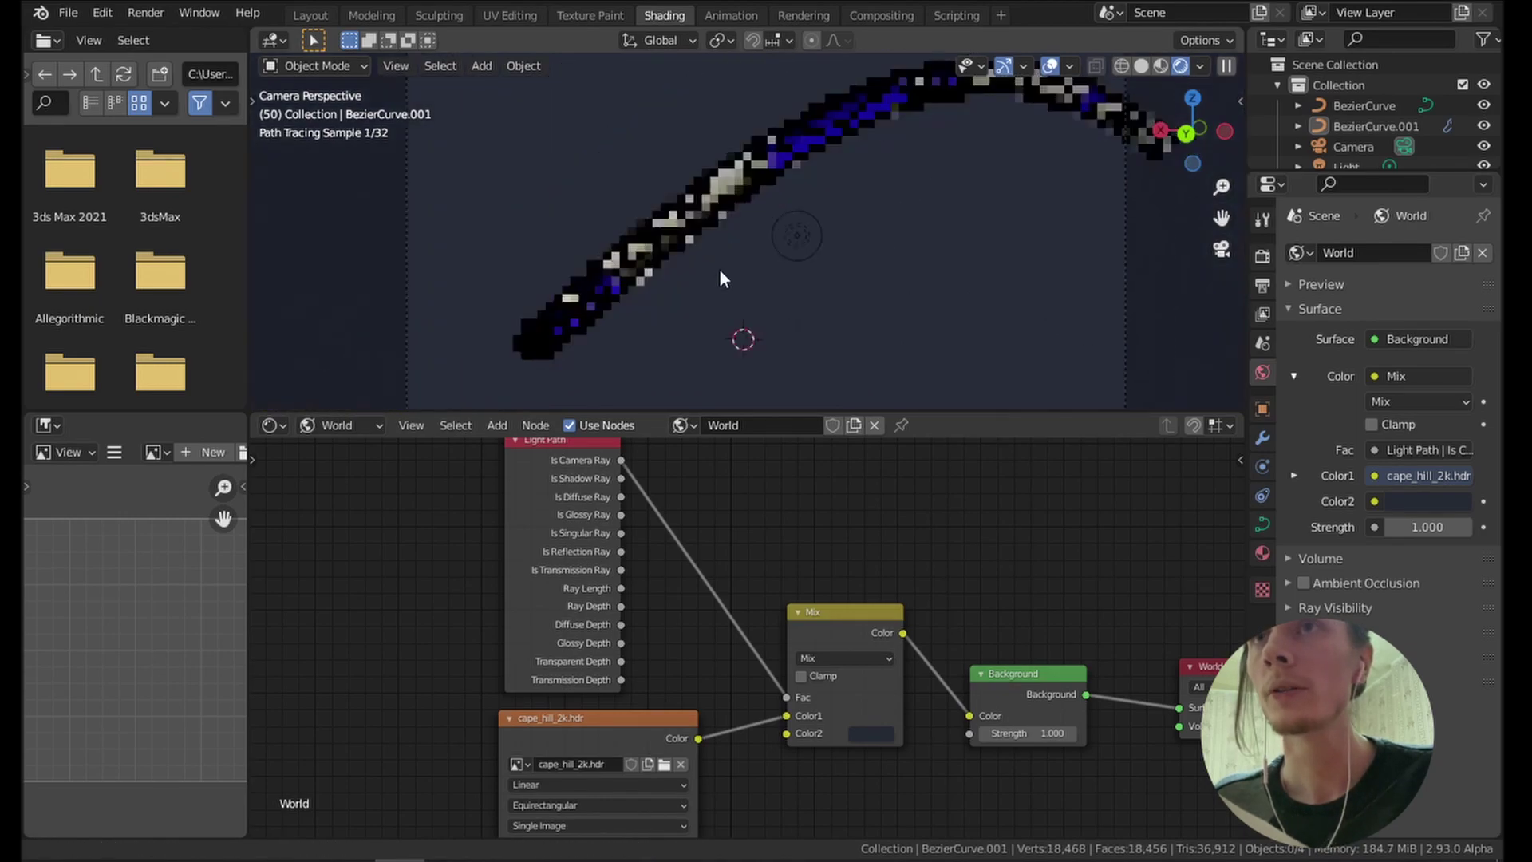
{"action": "middle_click_drag", "start_coordinate": [720, 270], "coordinate": [718, 269], "text": "shift"}
{"action": "scroll", "coordinate": [869, 256], "scroll_direction": "down", "scroll_amount": 4}
{"action": "scroll", "coordinate": [864, 256], "scroll_direction": "up", "scroll_amount": 3}
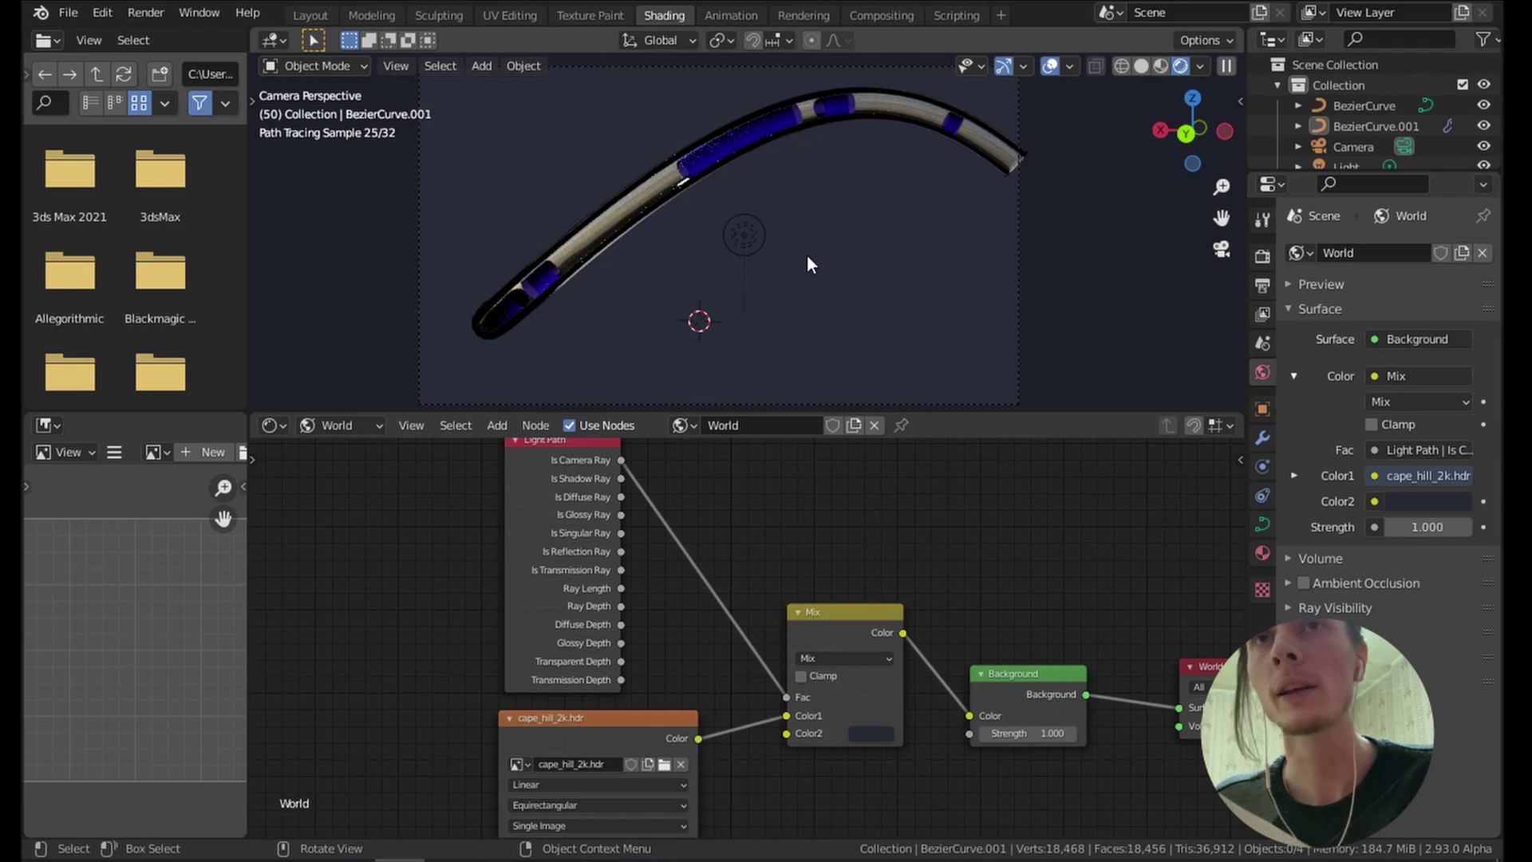
{"action": "scroll", "coordinate": [806, 256], "scroll_direction": "up", "scroll_amount": 2}
{"action": "scroll", "coordinate": [822, 258], "scroll_direction": "down", "scroll_amount": 4}
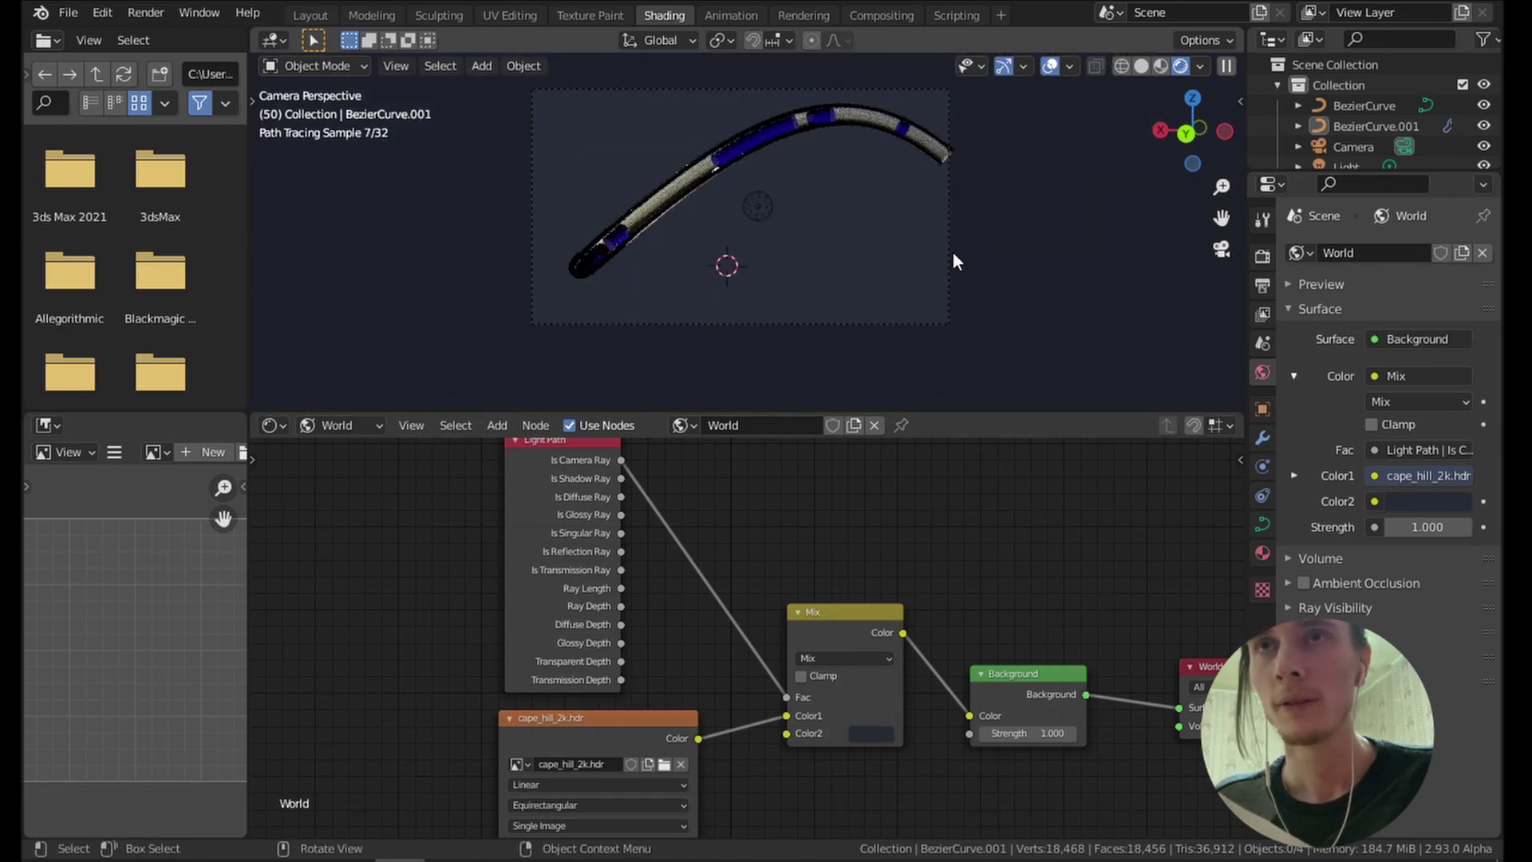
{"action": "left_click", "coordinate": [953, 253]}
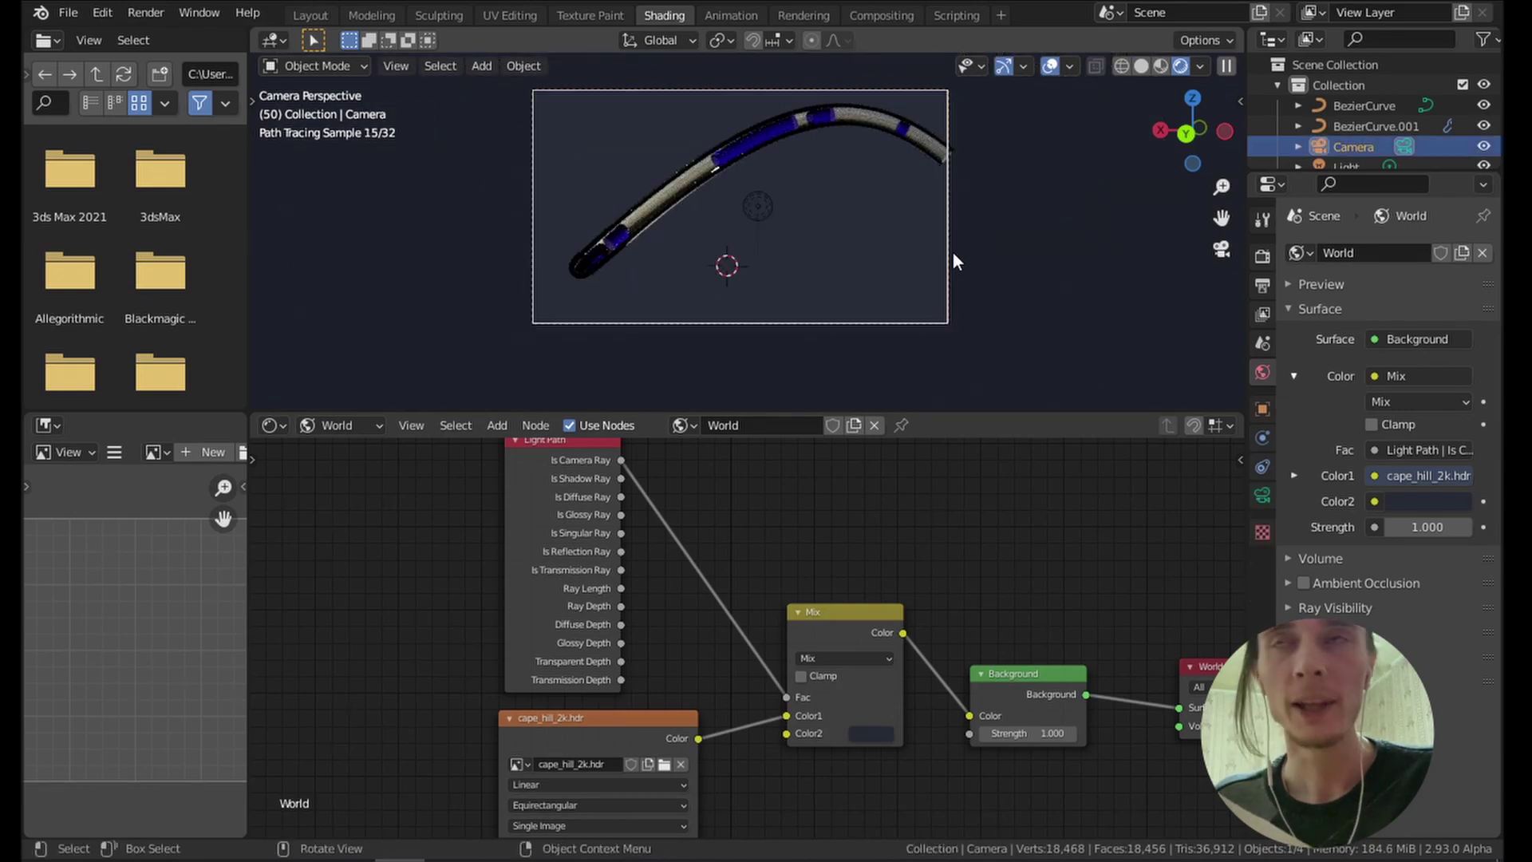
Shift the camera about -0.11 m along global X to reframe the tube, and save the file.
{"action": "key", "text": "g"}
{"action": "key", "text": "x"}
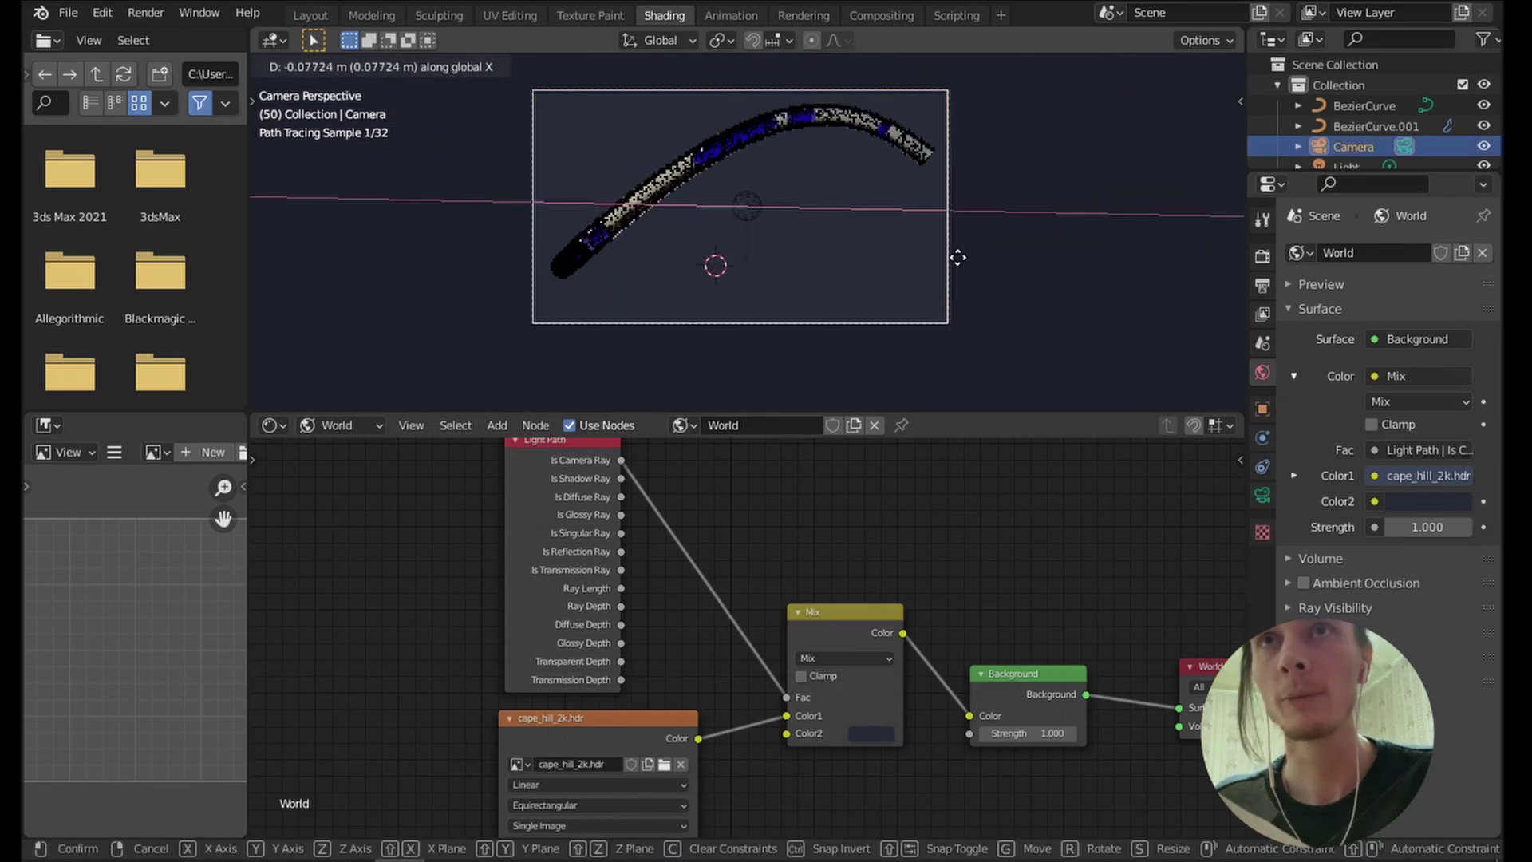
{"action": "left_click", "coordinate": [958, 260]}
{"action": "key", "text": "g"}
{"action": "key", "text": "x"}
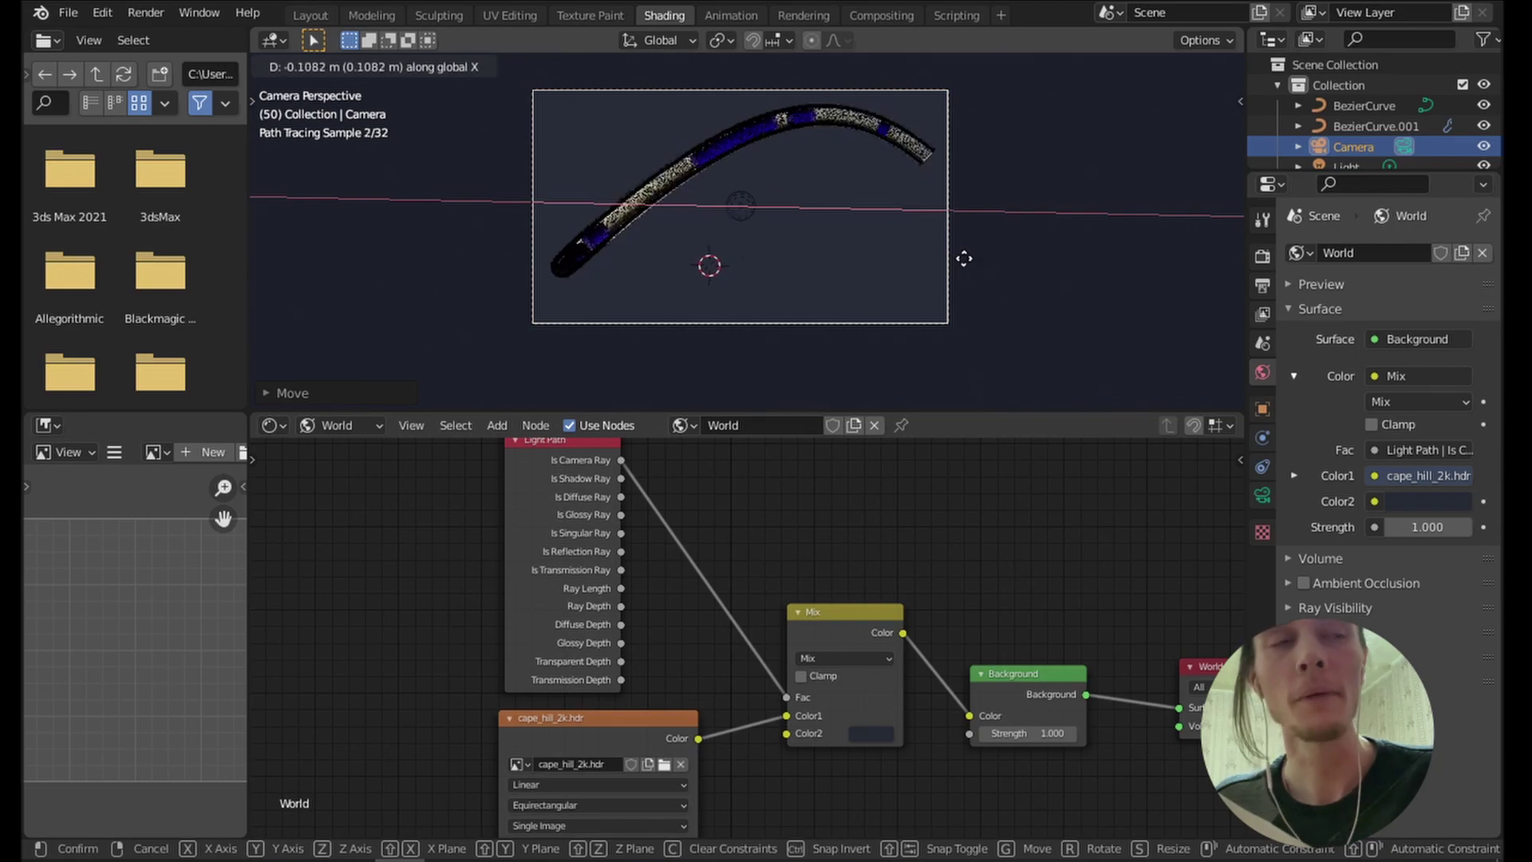
{"action": "left_click", "coordinate": [964, 259]}
{"action": "left_click", "coordinate": [991, 311]}
{"action": "key", "text": "ctrl+s"}
{"action": "scroll", "coordinate": [874, 255], "scroll_direction": "down", "scroll_amount": 2}
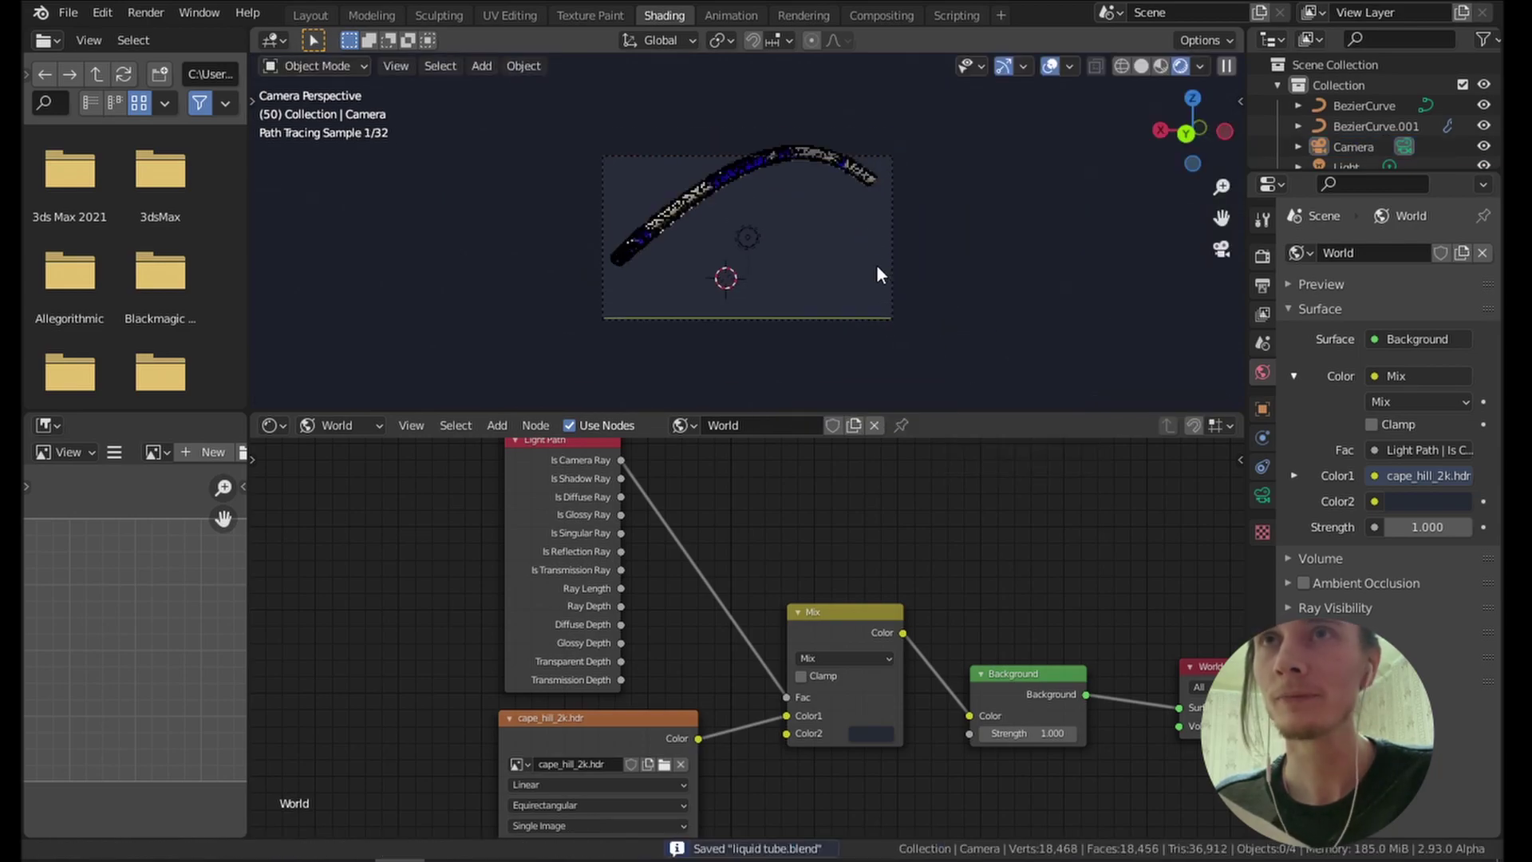
{"action": "scroll", "coordinate": [878, 266], "scroll_direction": "up", "scroll_amount": 6}
{"action": "key", "text": "space"}
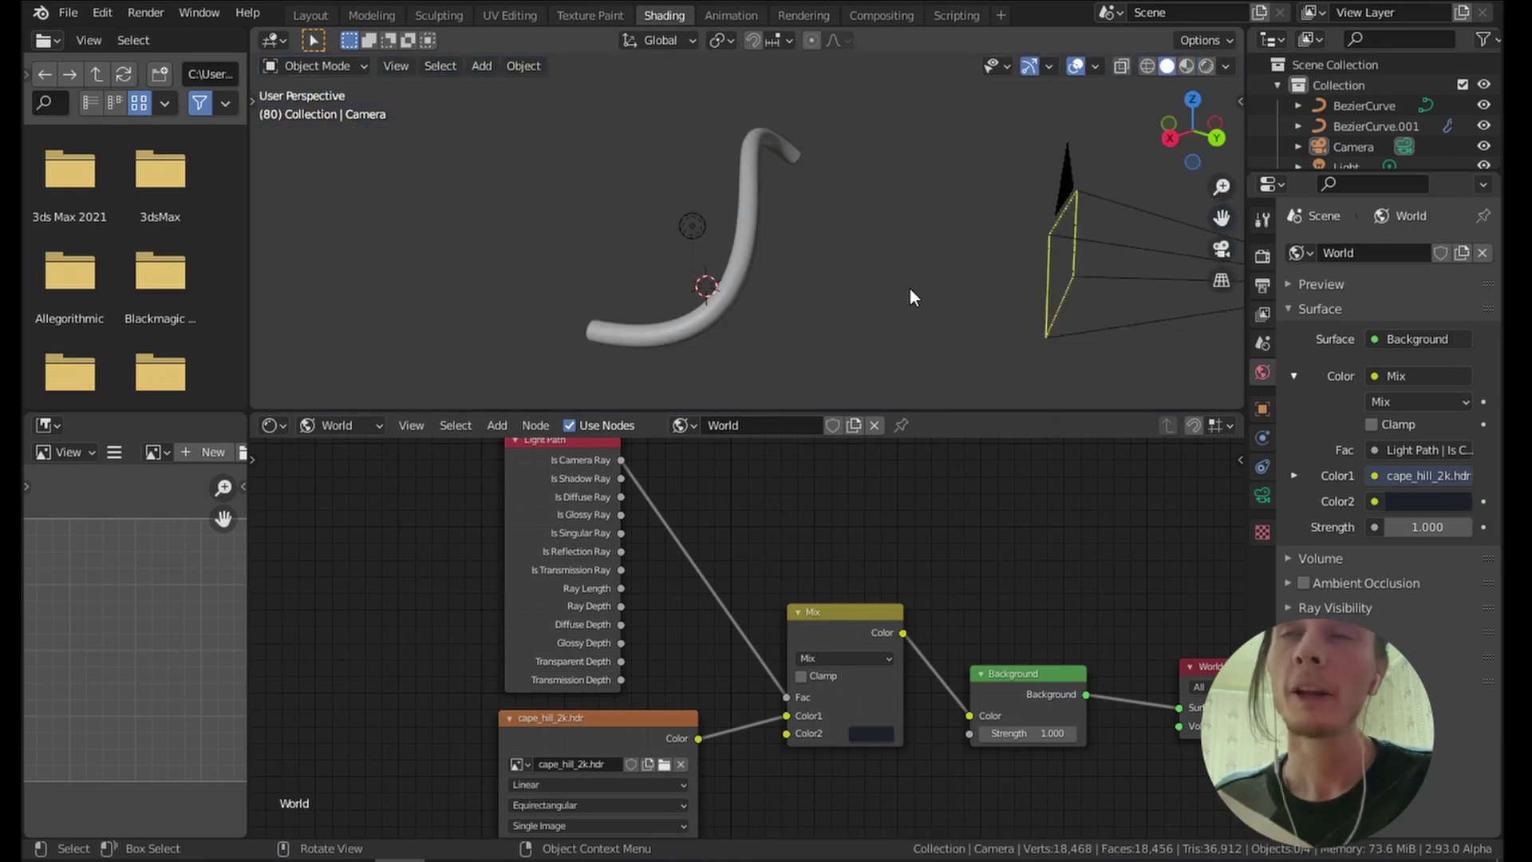
Move the light up above the tube's lower end in the camera view.
{"action": "left_click", "coordinate": [691, 226]}
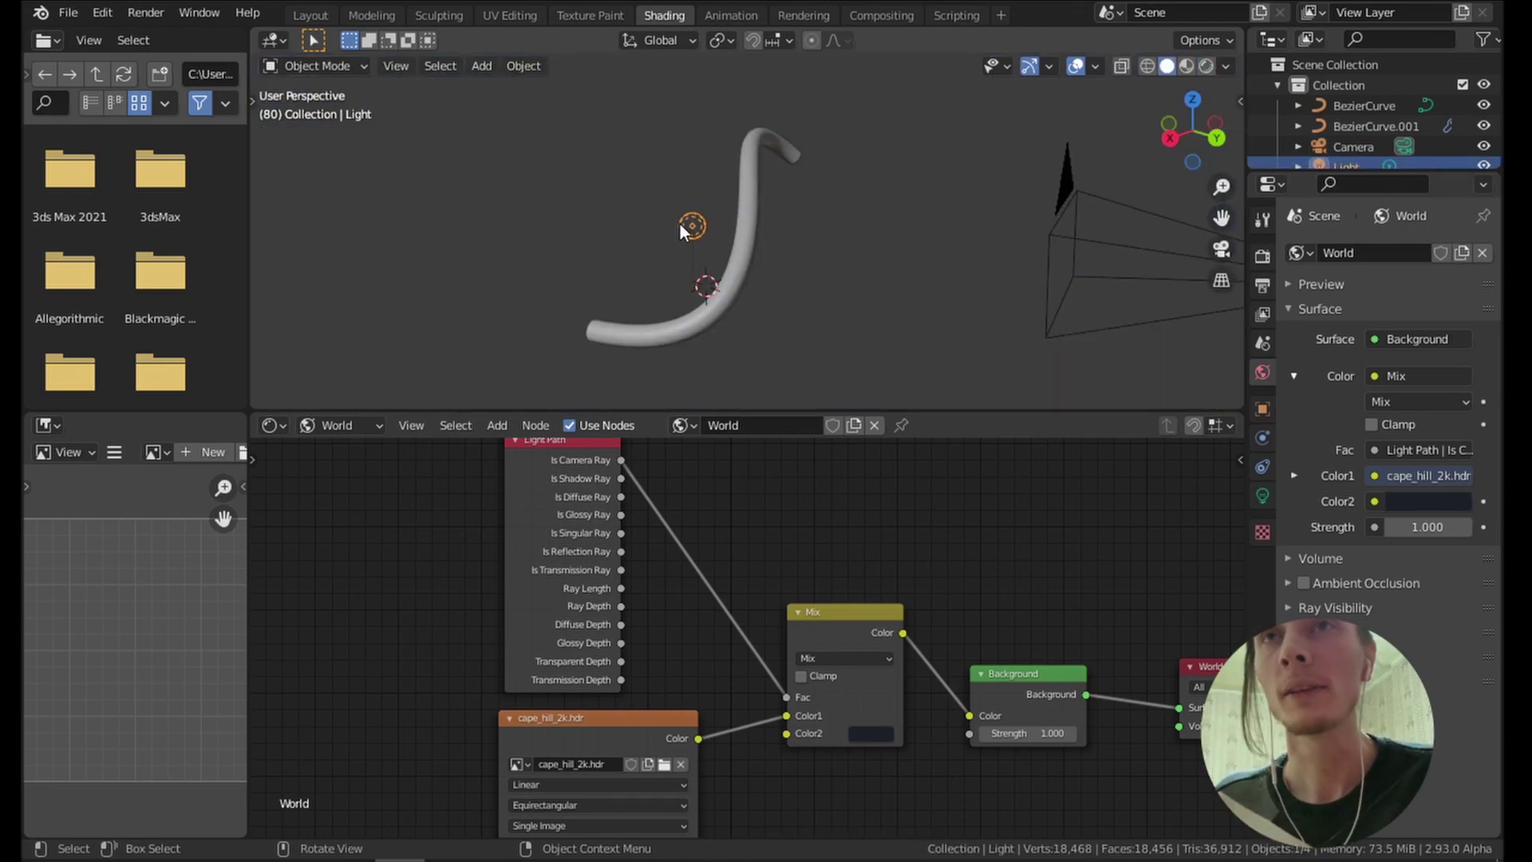
{"action": "key", "text": "KP_0"}
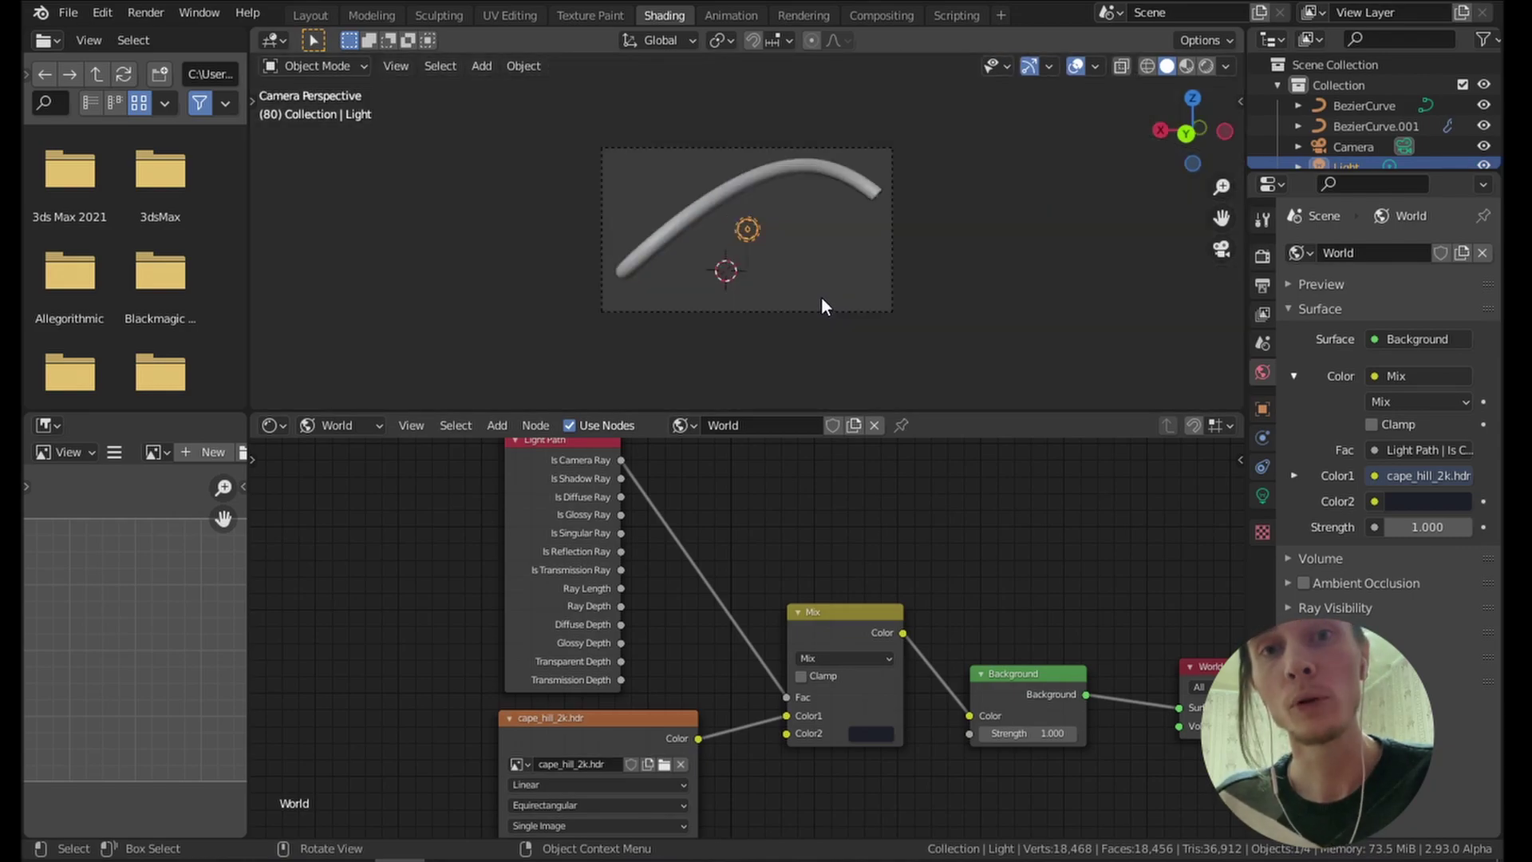
{"action": "scroll", "coordinate": [821, 296], "scroll_direction": "up", "scroll_amount": 5}
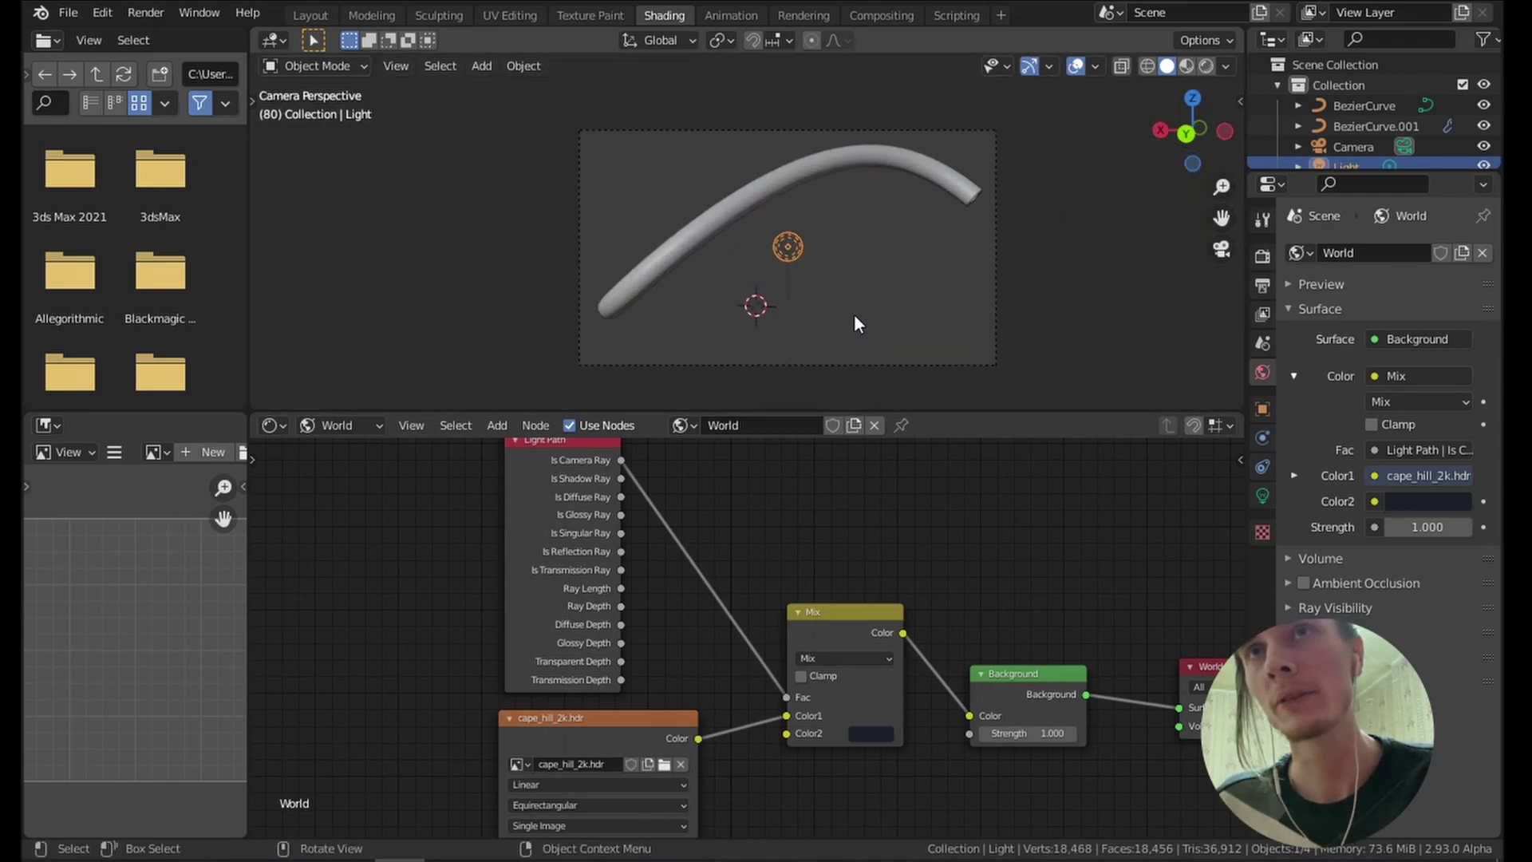
{"action": "key", "text": "g"}
{"action": "left_click", "coordinate": [608, 166]}
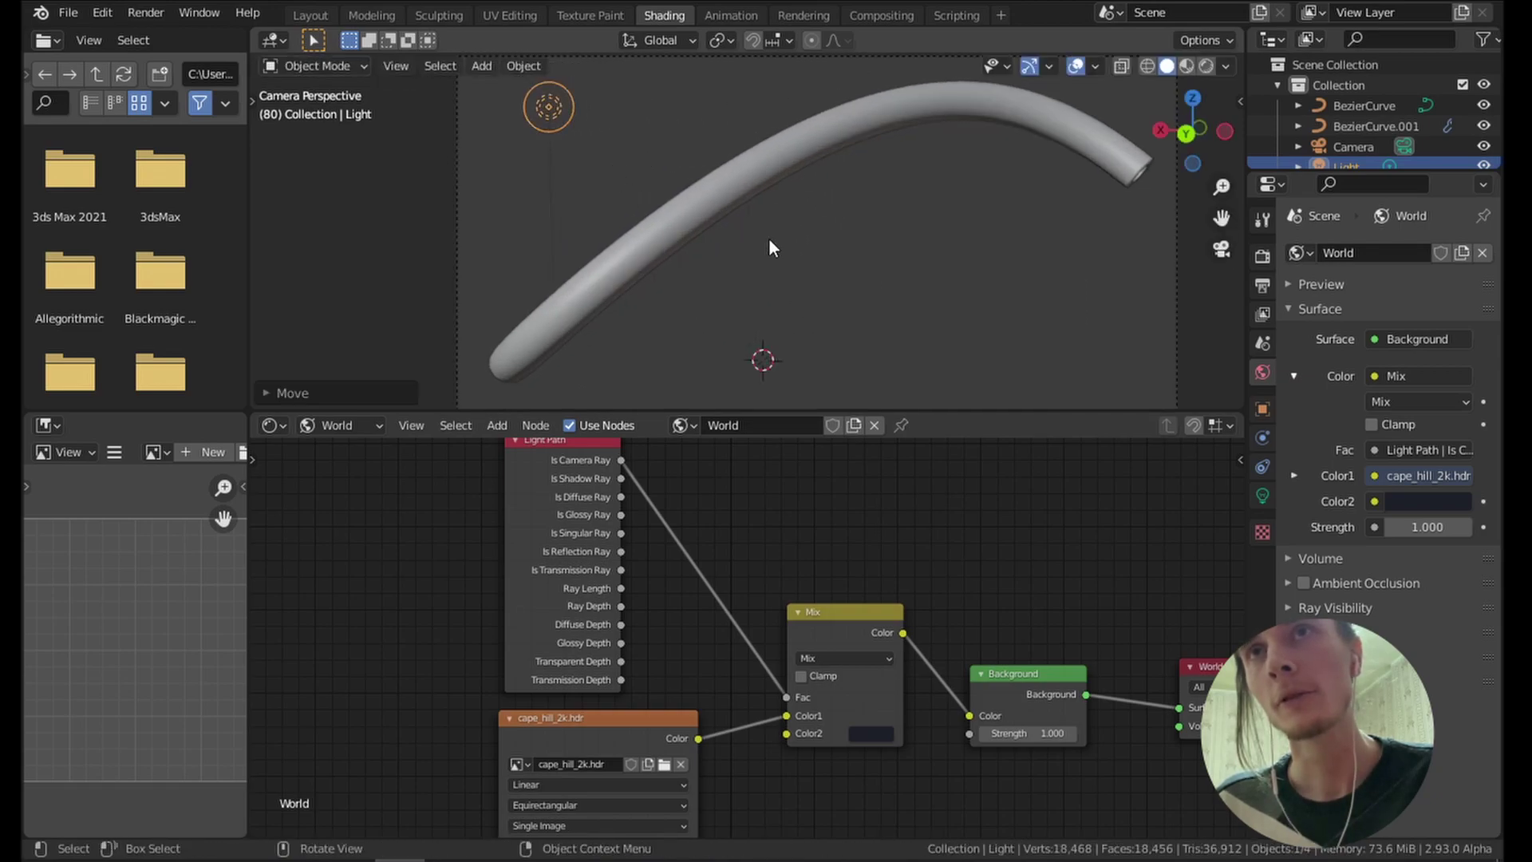
Walk the camera around the tube to an angled view that shows its open end and main curve.
{"action": "scroll", "coordinate": [806, 252], "scroll_direction": "down", "scroll_amount": 3}
{"action": "left_click", "coordinate": [925, 275]}
{"action": "scroll", "coordinate": [990, 299], "scroll_direction": "up", "scroll_amount": 1}
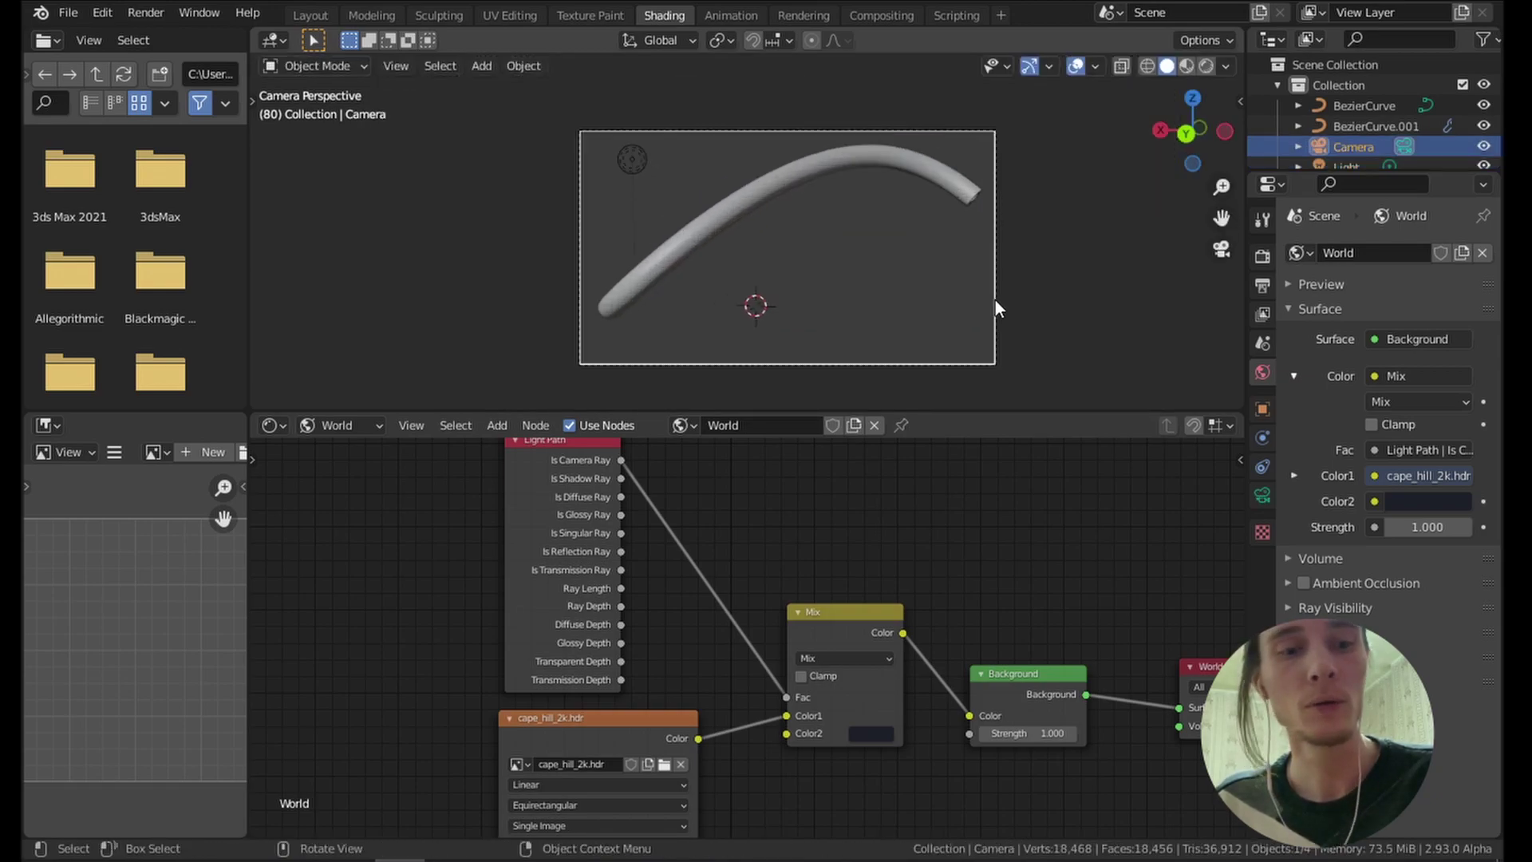
{"action": "key", "text": "shift+grave"}
{"action": "key", "text": "w"}
{"action": "key", "text": "d"}
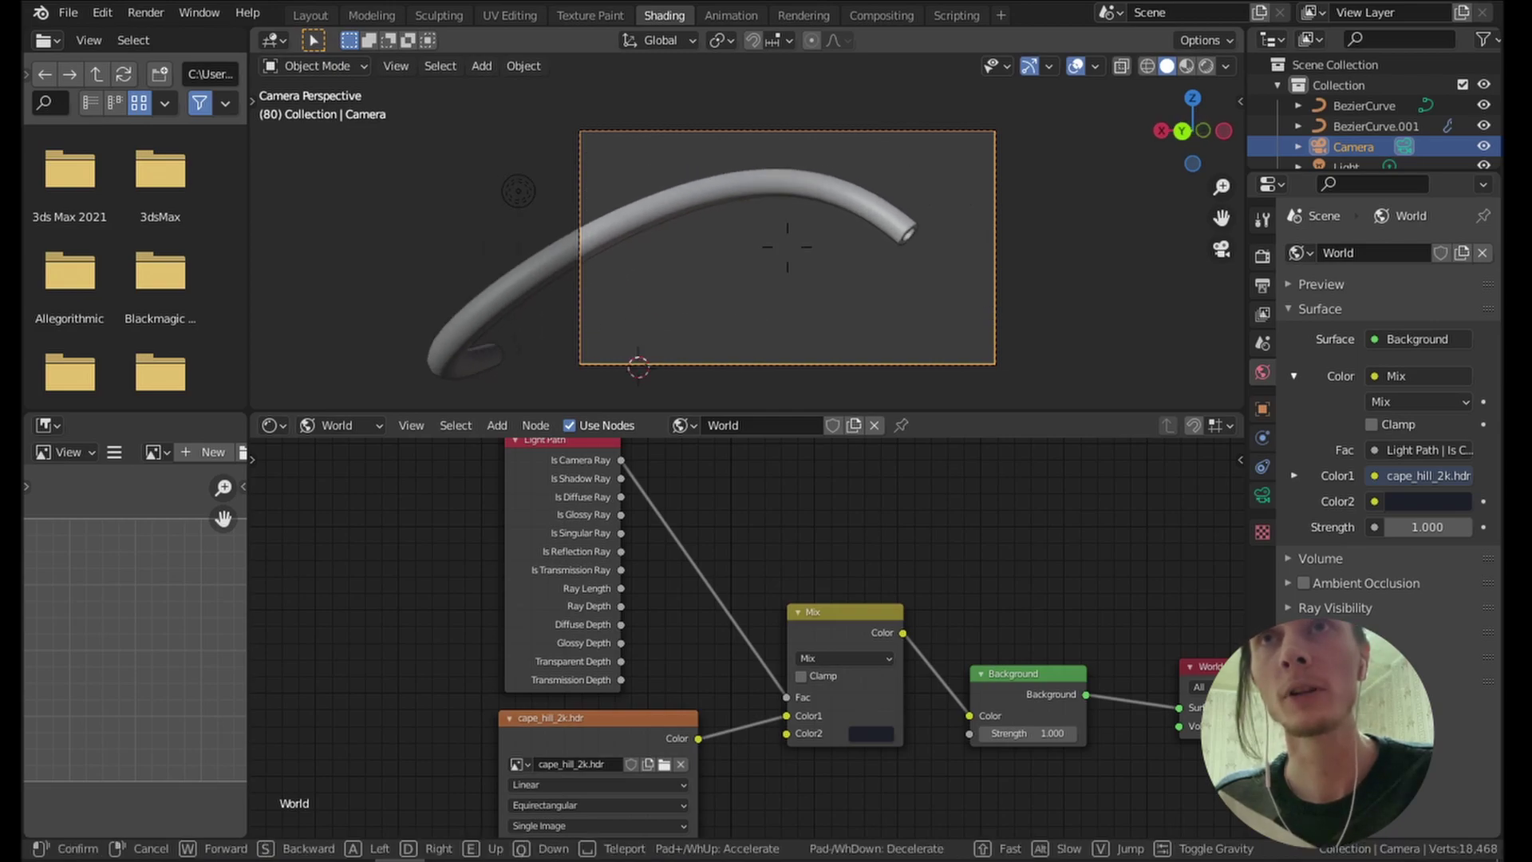
{"action": "key", "text": "s"}
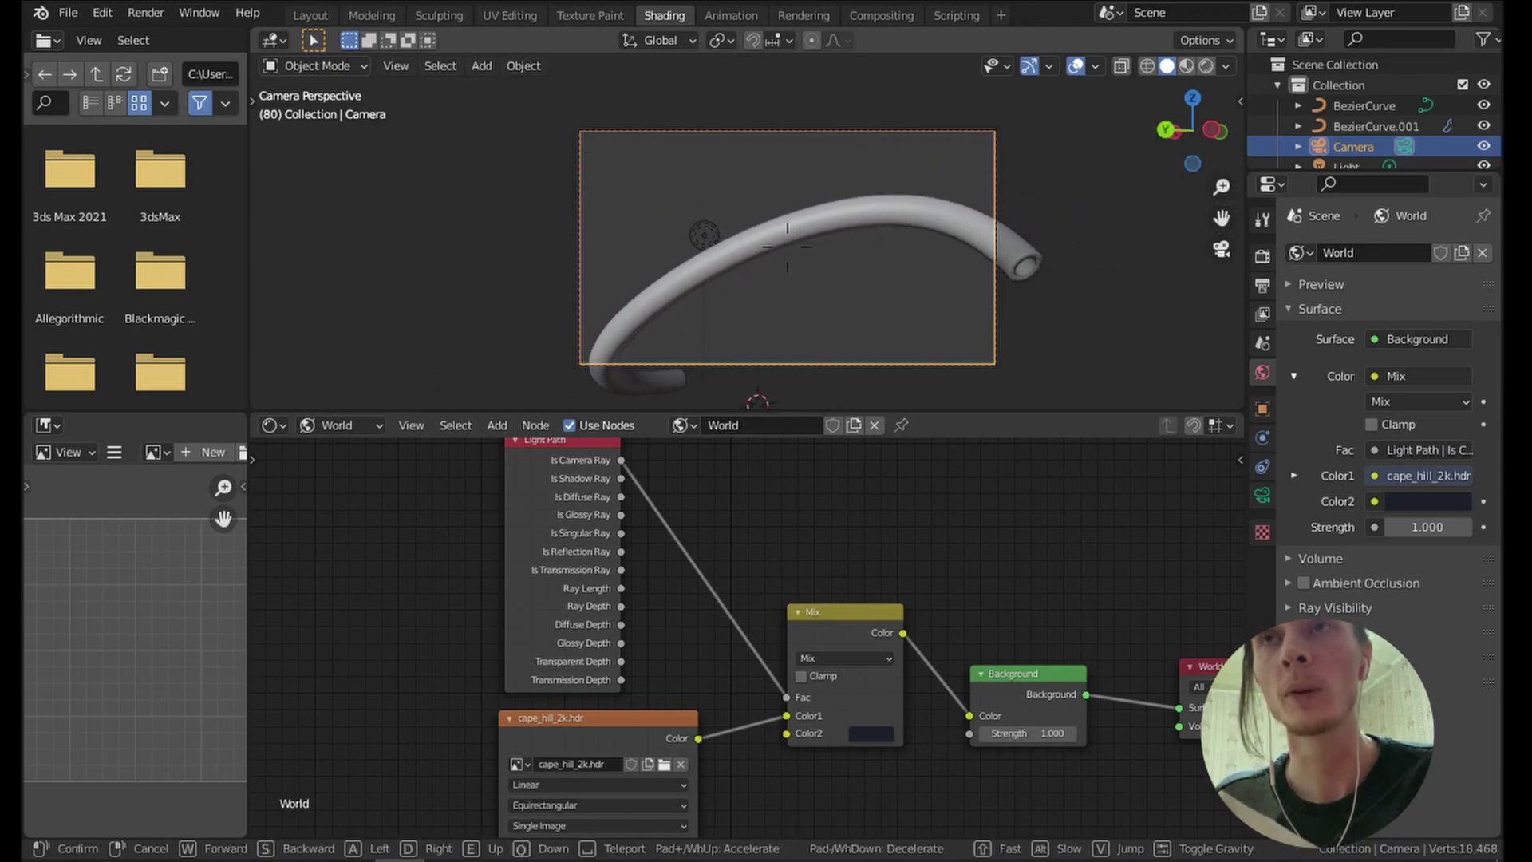
{"action": "left_click", "coordinate": [747, 247]}
{"action": "middle_click_drag", "start_coordinate": [831, 227], "coordinate": [688, 253]}
{"action": "left_click", "coordinate": [686, 253]}
{"action": "key", "text": "Tab"}
{"action": "middle_click_drag", "start_coordinate": [772, 304], "coordinate": [751, 317]}
{"action": "key", "text": "g"}
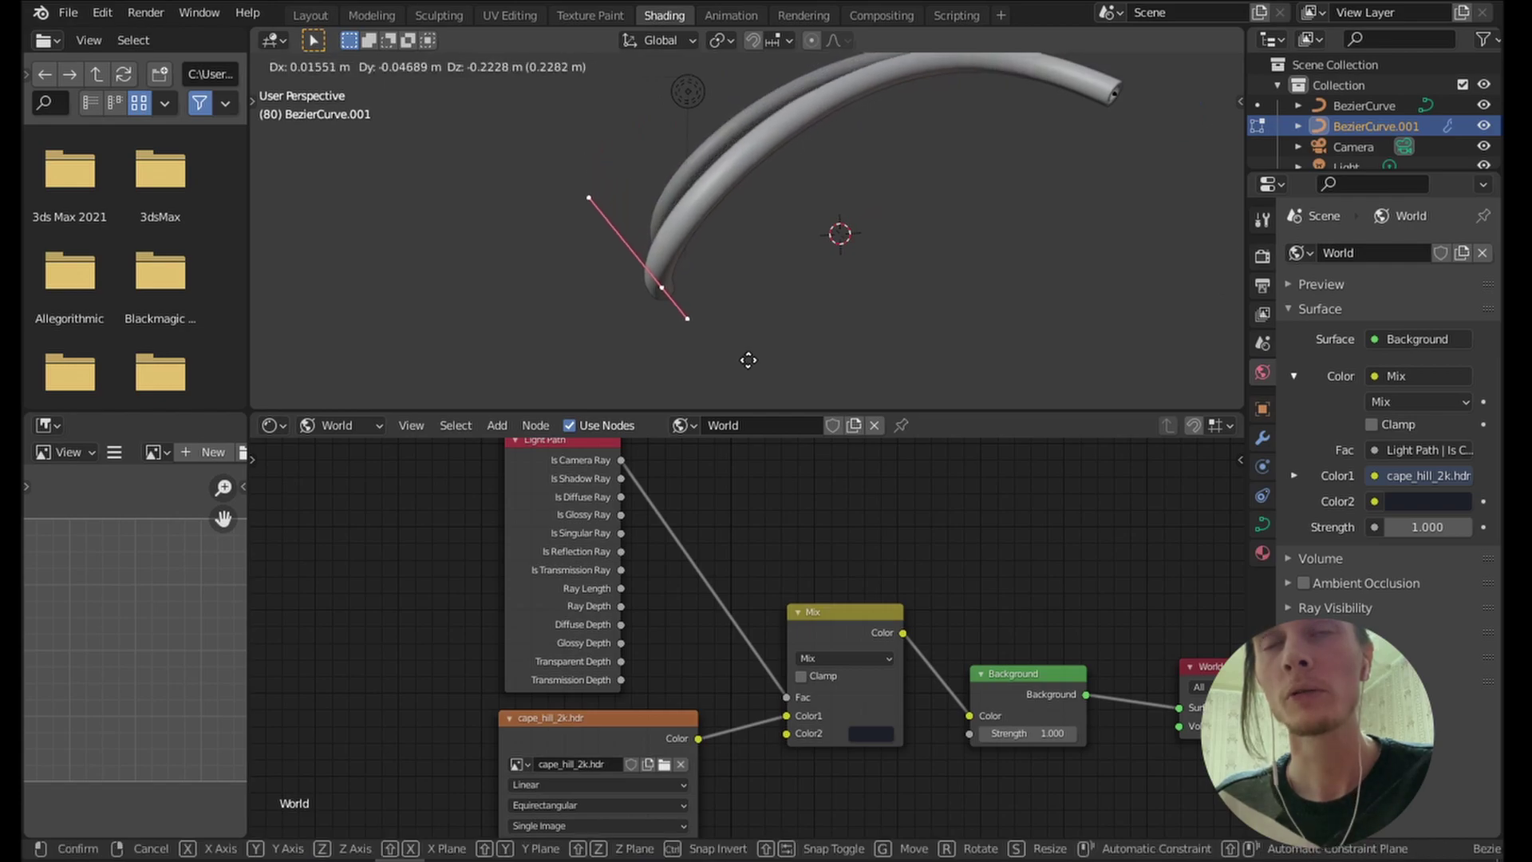
{"action": "right_click", "coordinate": [747, 368]}
{"action": "middle_click_drag", "start_coordinate": [656, 304], "coordinate": [770, 284]}
{"action": "middle_click_drag", "start_coordinate": [731, 229], "coordinate": [914, 297]}
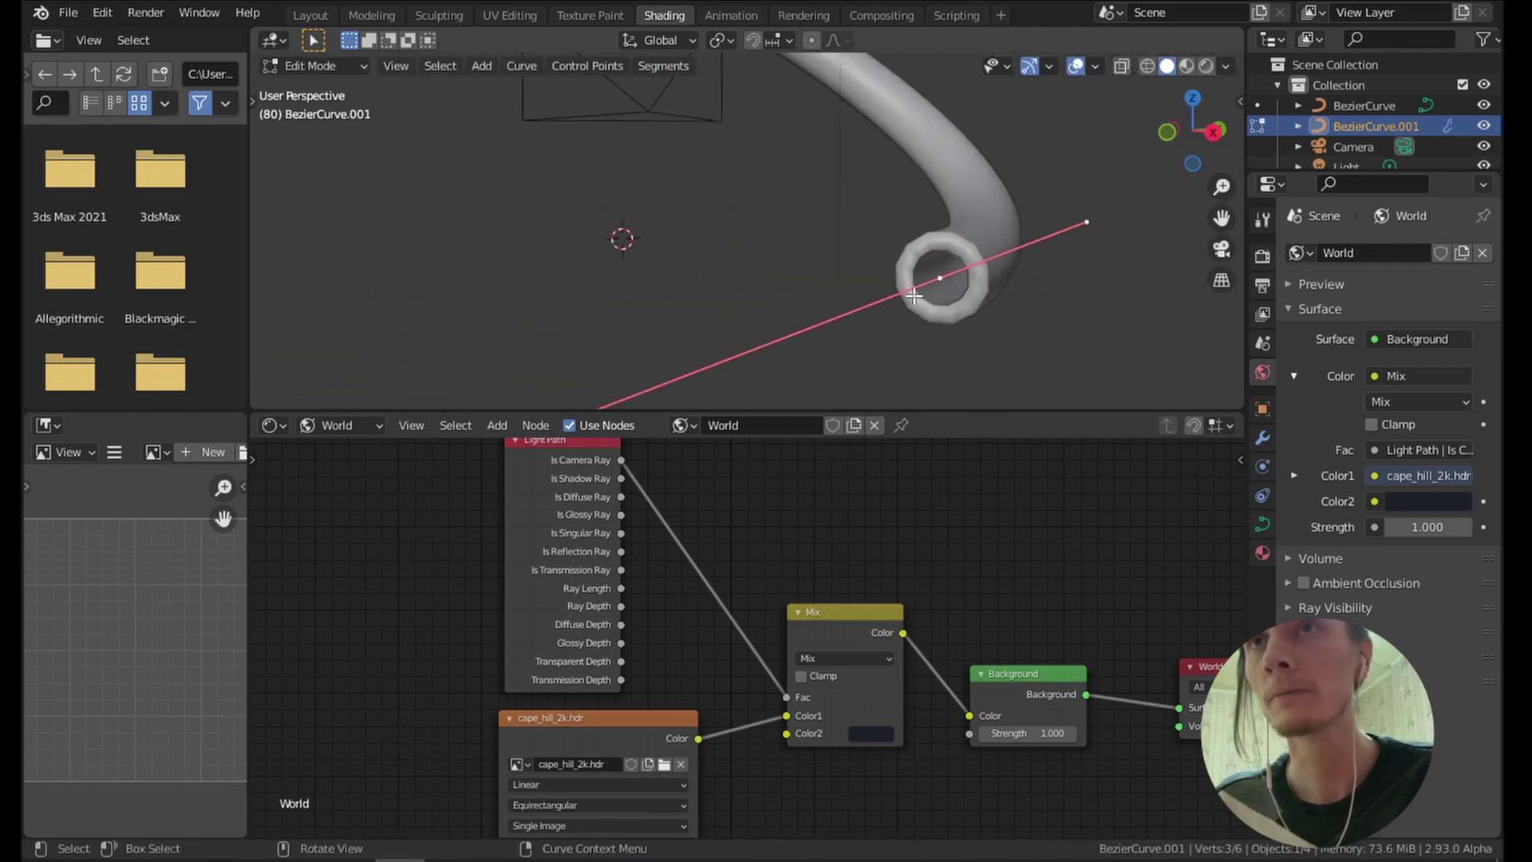
Put both tube curves into Edit Mode together and select their matching control points at the lower end.
{"action": "key", "text": "Tab"}
{"action": "left_click", "coordinate": [951, 275]}
{"action": "left_click", "coordinate": [980, 261], "text": "shift"}
{"action": "key", "text": "Tab"}
{"action": "mouse_move", "coordinate": [972, 294]}
{"action": "middle_mouse_down"}
{"action": "mouse_move", "coordinate": [914, 298]}
{"action": "mouse_move", "coordinate": [826, 243]}
{"action": "mouse_move", "coordinate": [764, 341]}
{"action": "mouse_move", "coordinate": [920, 260]}
{"action": "mouse_move", "coordinate": [968, 297]}
{"action": "mouse_move", "coordinate": [956, 277]}
{"action": "middle_mouse_up"}
{"action": "scroll", "coordinate": [764, 341], "scroll_direction": "down", "scroll_amount": 1}
{"action": "key", "text": "g"}
{"action": "right_click", "coordinate": [794, 335]}
Extrude the selected end points of both curves in the camera view so the tube continues below the frame.
{"action": "key", "text": "KP_0"}
{"action": "scroll", "coordinate": [956, 270], "scroll_direction": "up", "scroll_amount": 1}
{"action": "key", "text": "r"}
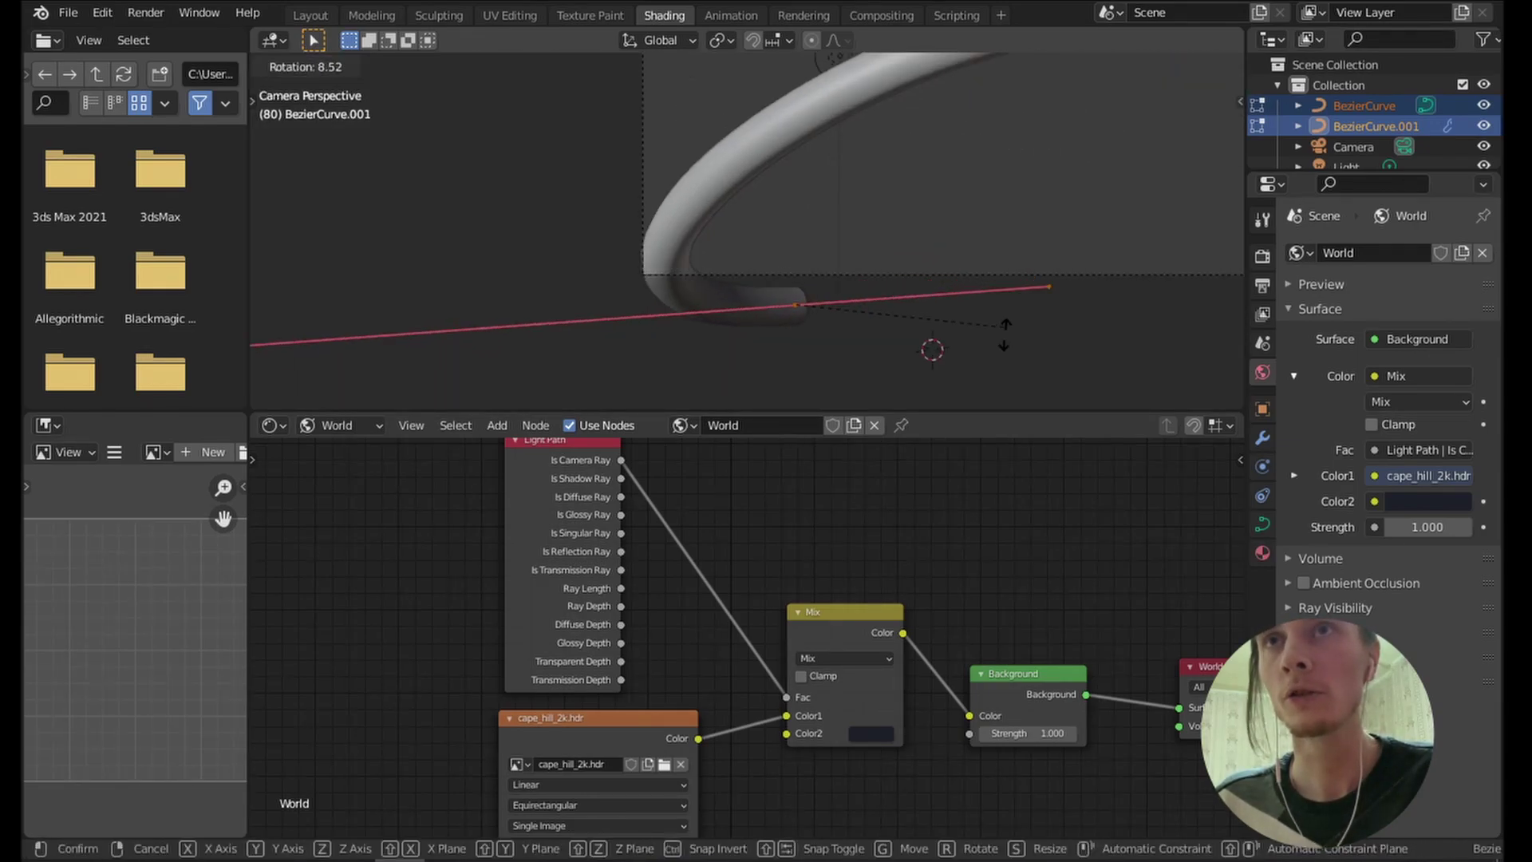
{"action": "right_click", "coordinate": [1017, 340]}
{"action": "middle_click_drag", "start_coordinate": [889, 292], "coordinate": [798, 196], "text": "shift"}
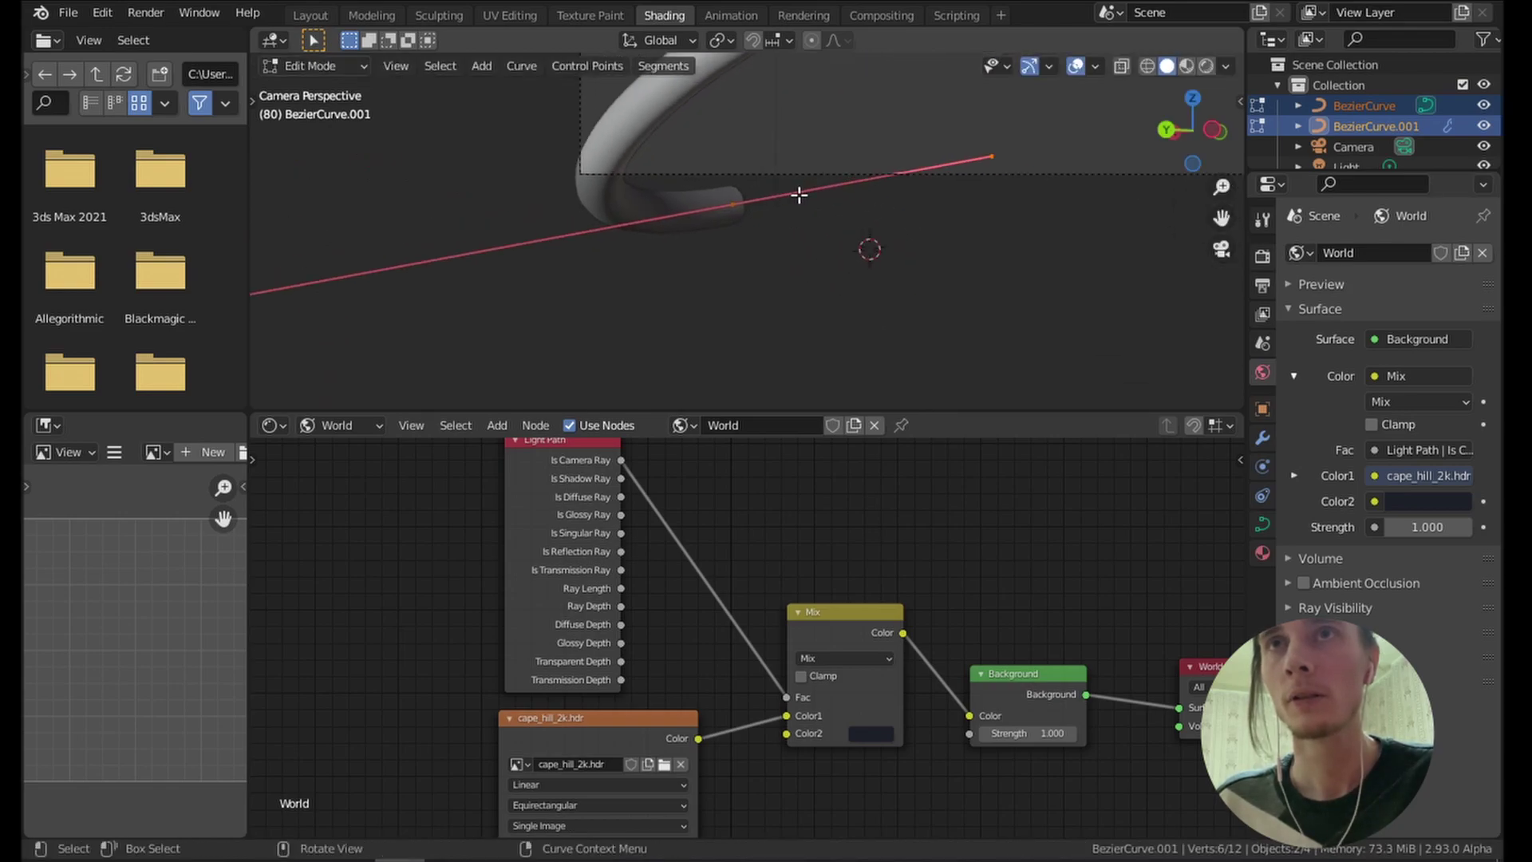
{"action": "key", "text": "e"}
{"action": "left_click", "coordinate": [974, 105]}
Rotate the handles of both curves' former end points to smooth the bend leading into the extruded section.
{"action": "left_click", "coordinate": [730, 206]}
{"action": "key", "text": "r"}
{"action": "left_click", "coordinate": [934, 262]}
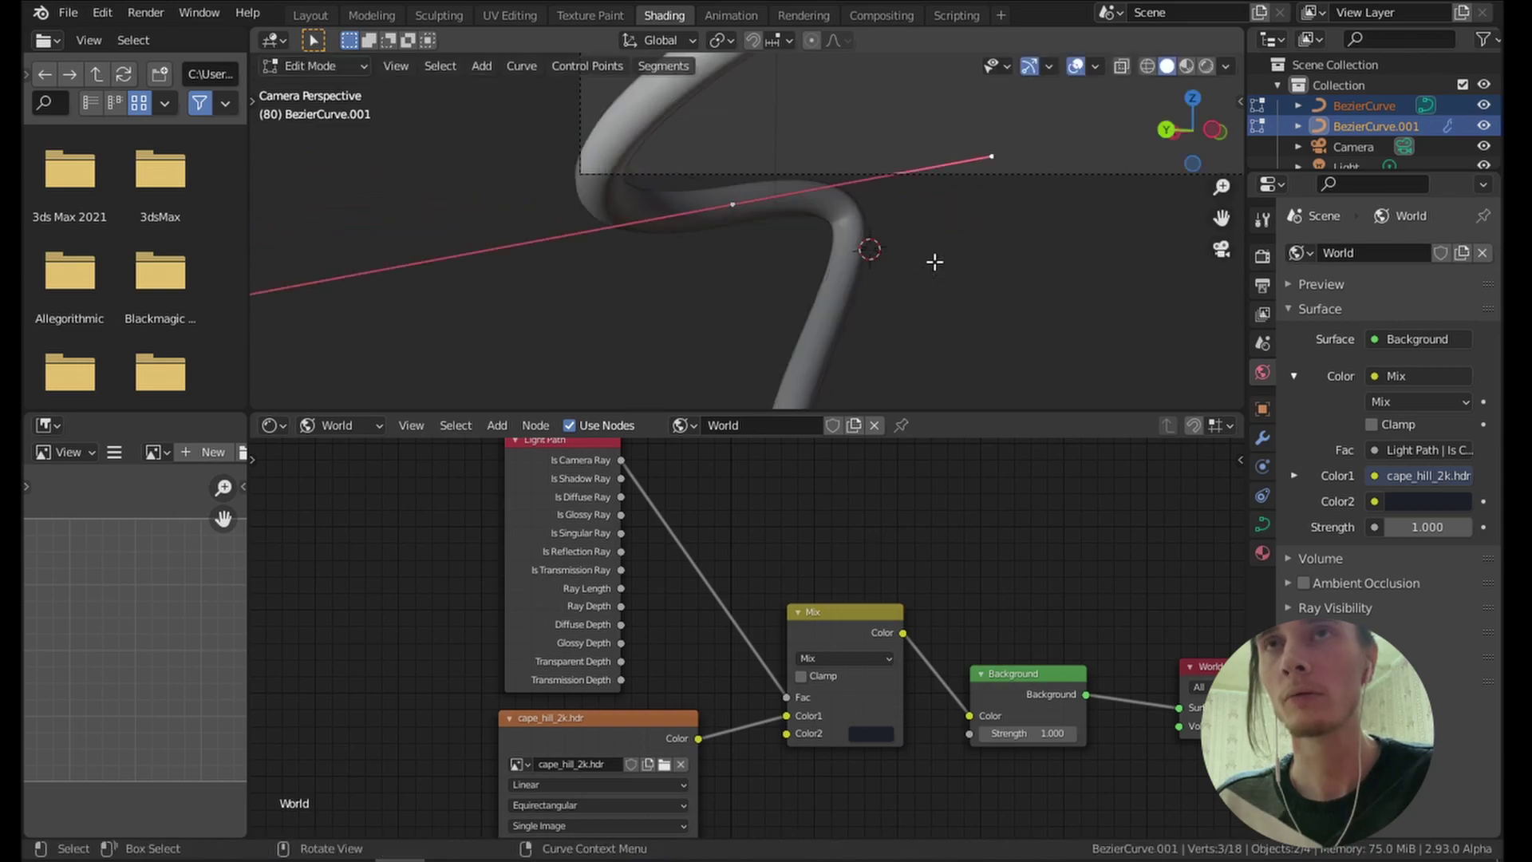
{"action": "key", "text": "r"}
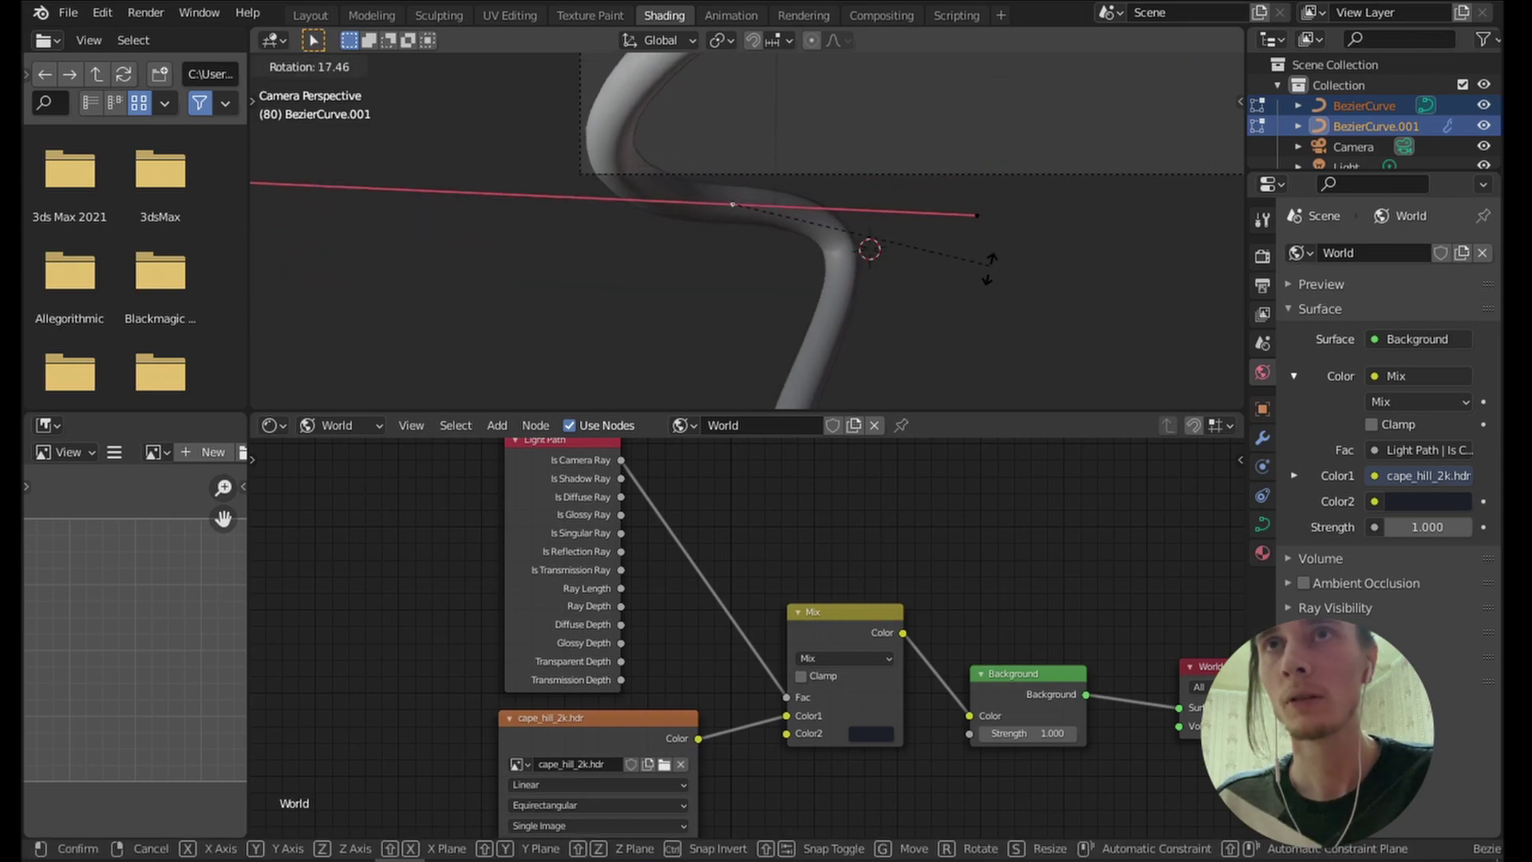
{"action": "left_click", "coordinate": [898, 323]}
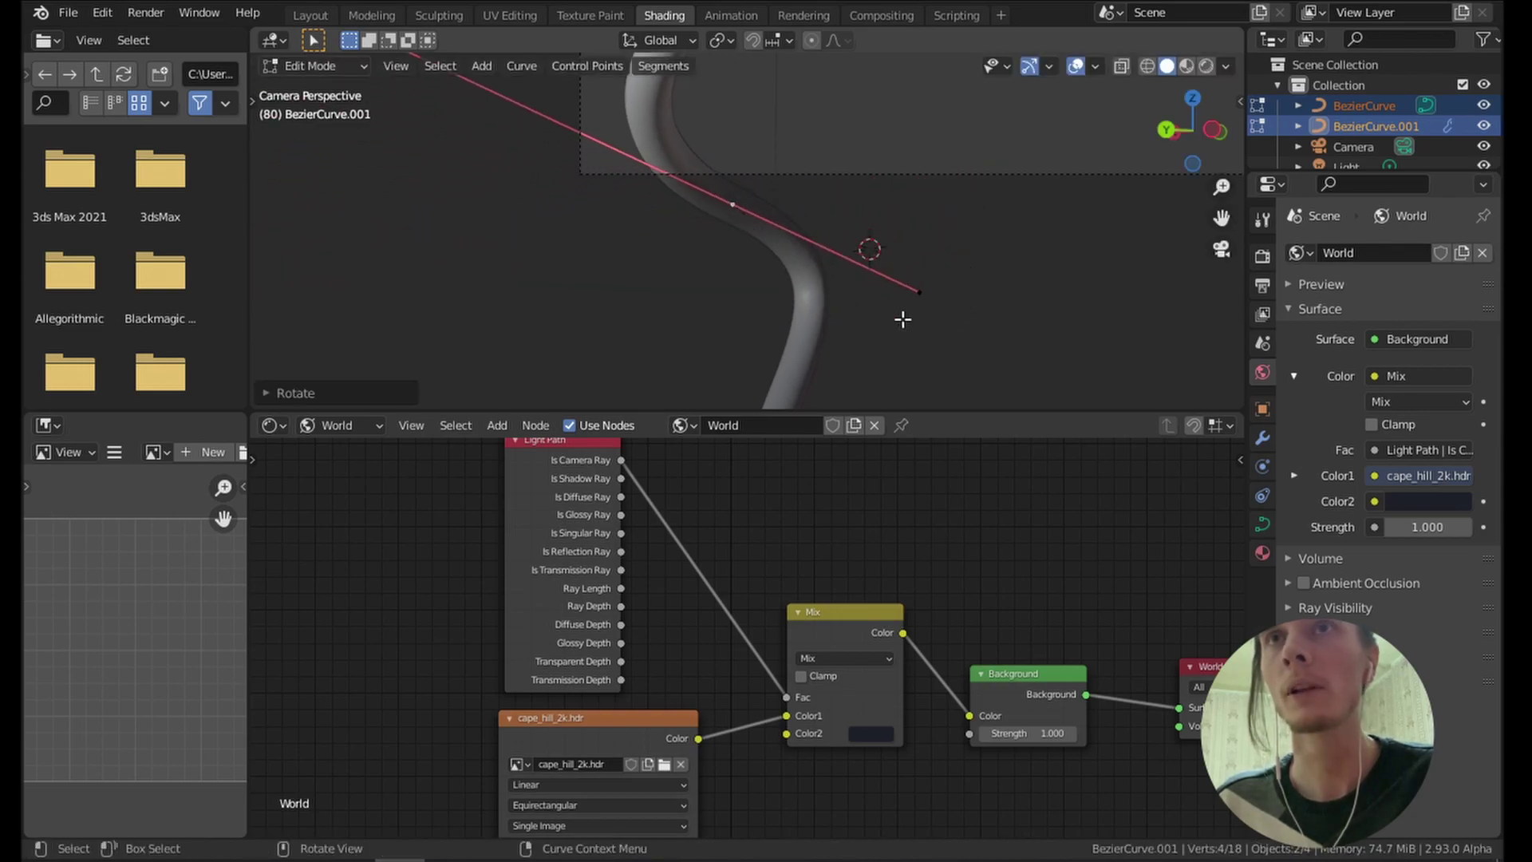
Switch the viewport to rendered shading and examine the extended striped tube in the camera frame.
{"action": "middle_click_drag", "start_coordinate": [899, 319], "coordinate": [902, 170]}
{"action": "scroll", "coordinate": [902, 170], "scroll_direction": "up", "scroll_amount": 2}
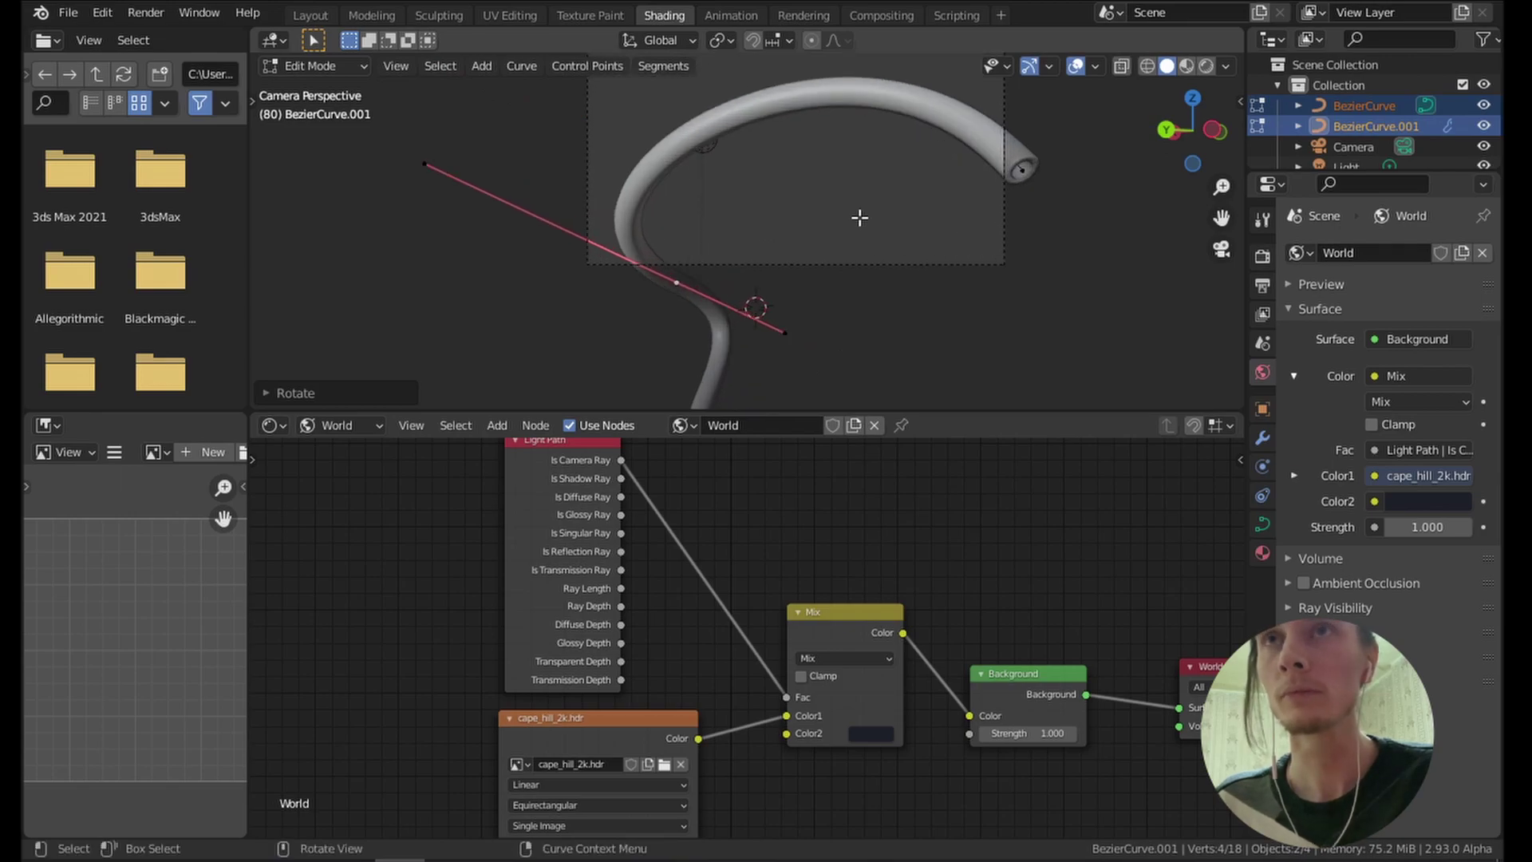
{"action": "key", "text": "z"}
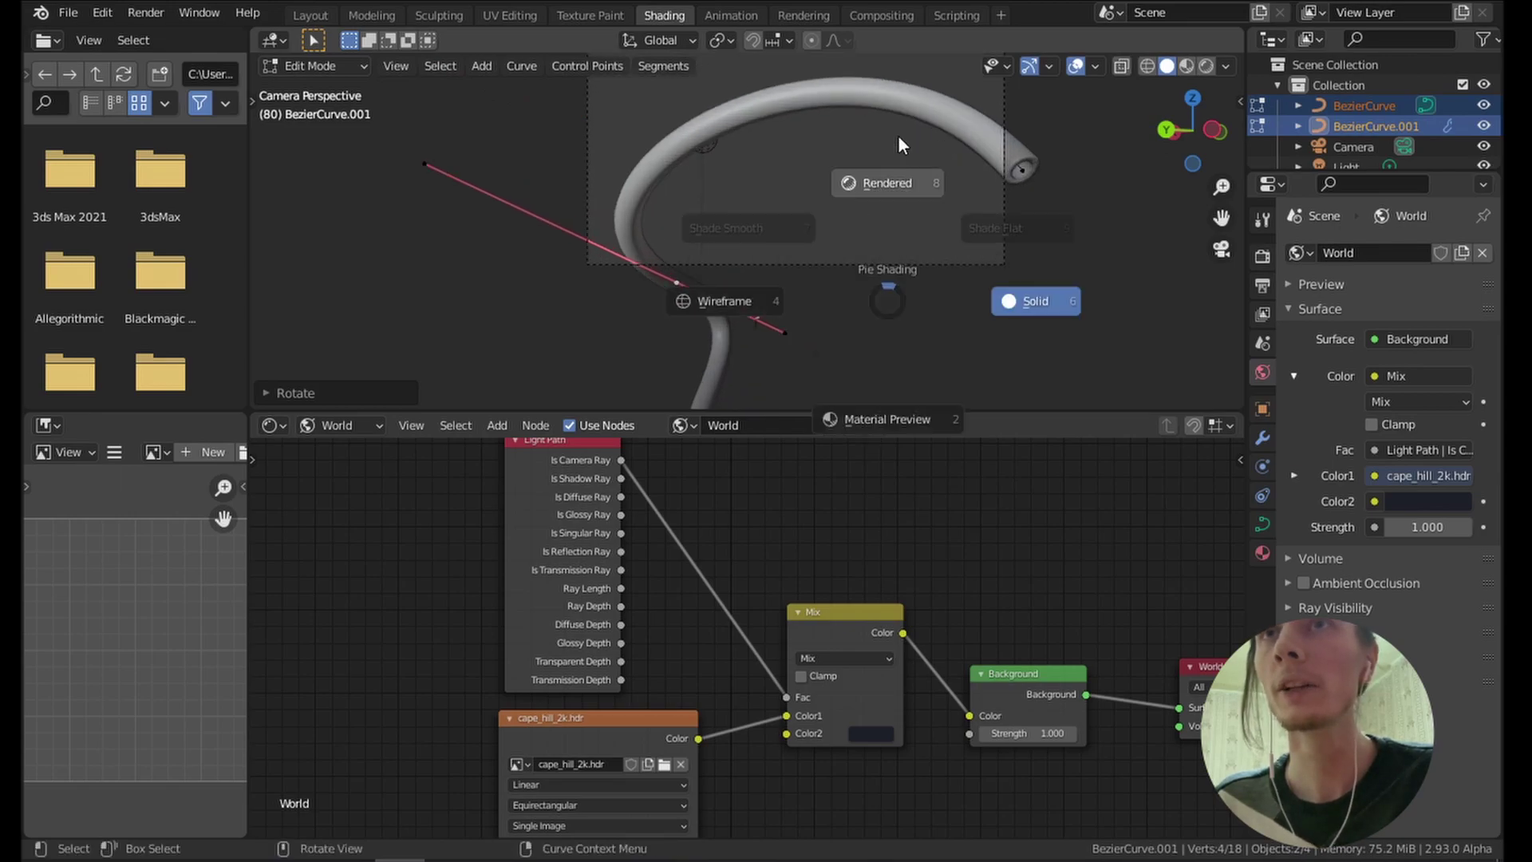
{"action": "left_click", "coordinate": [920, 195]}
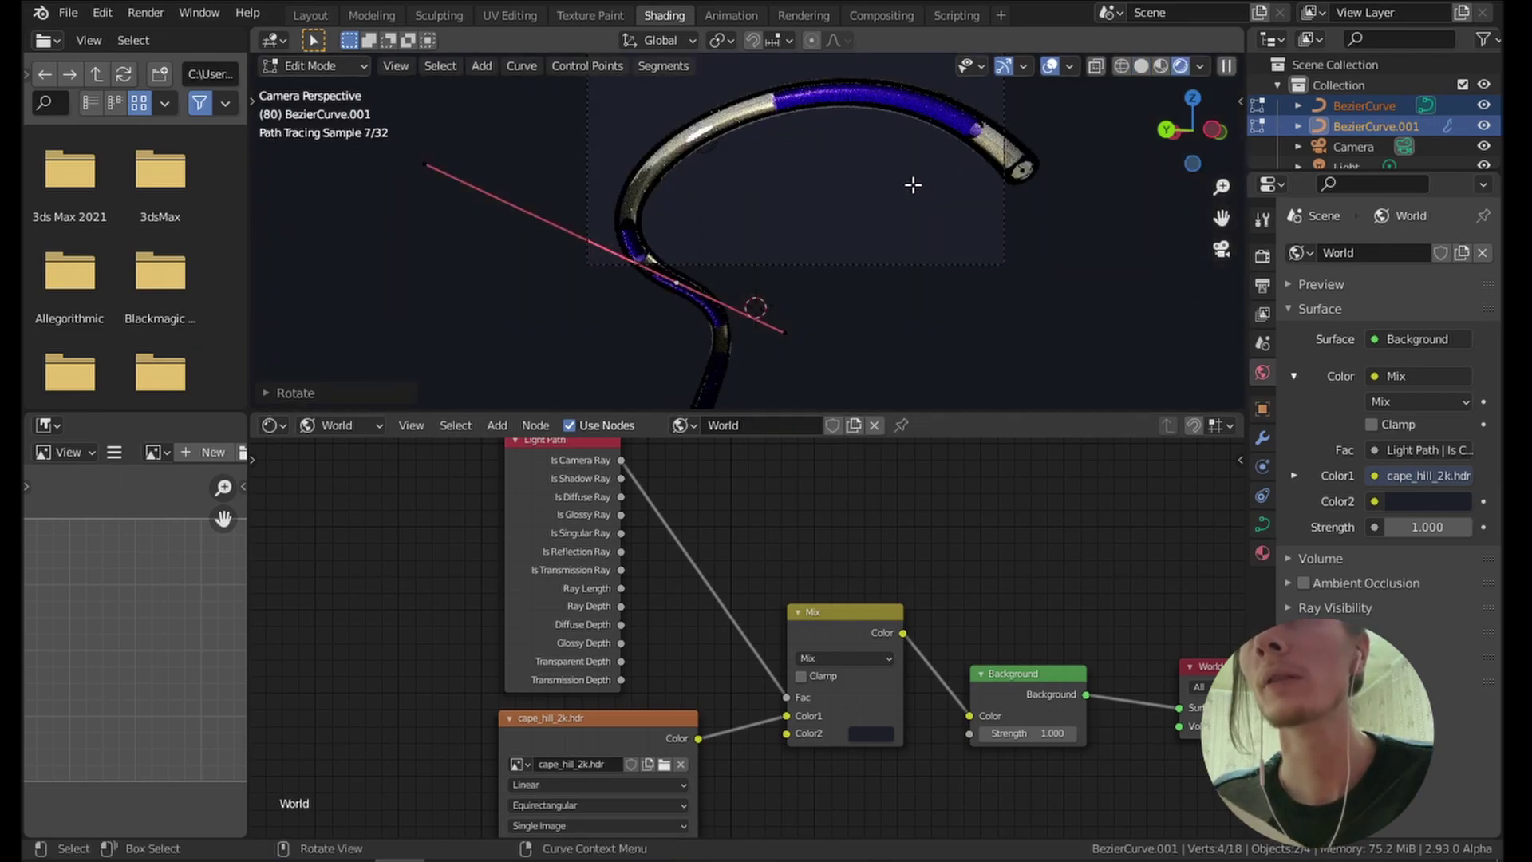
{"action": "scroll", "coordinate": [863, 214], "scroll_direction": "up", "scroll_amount": 2}
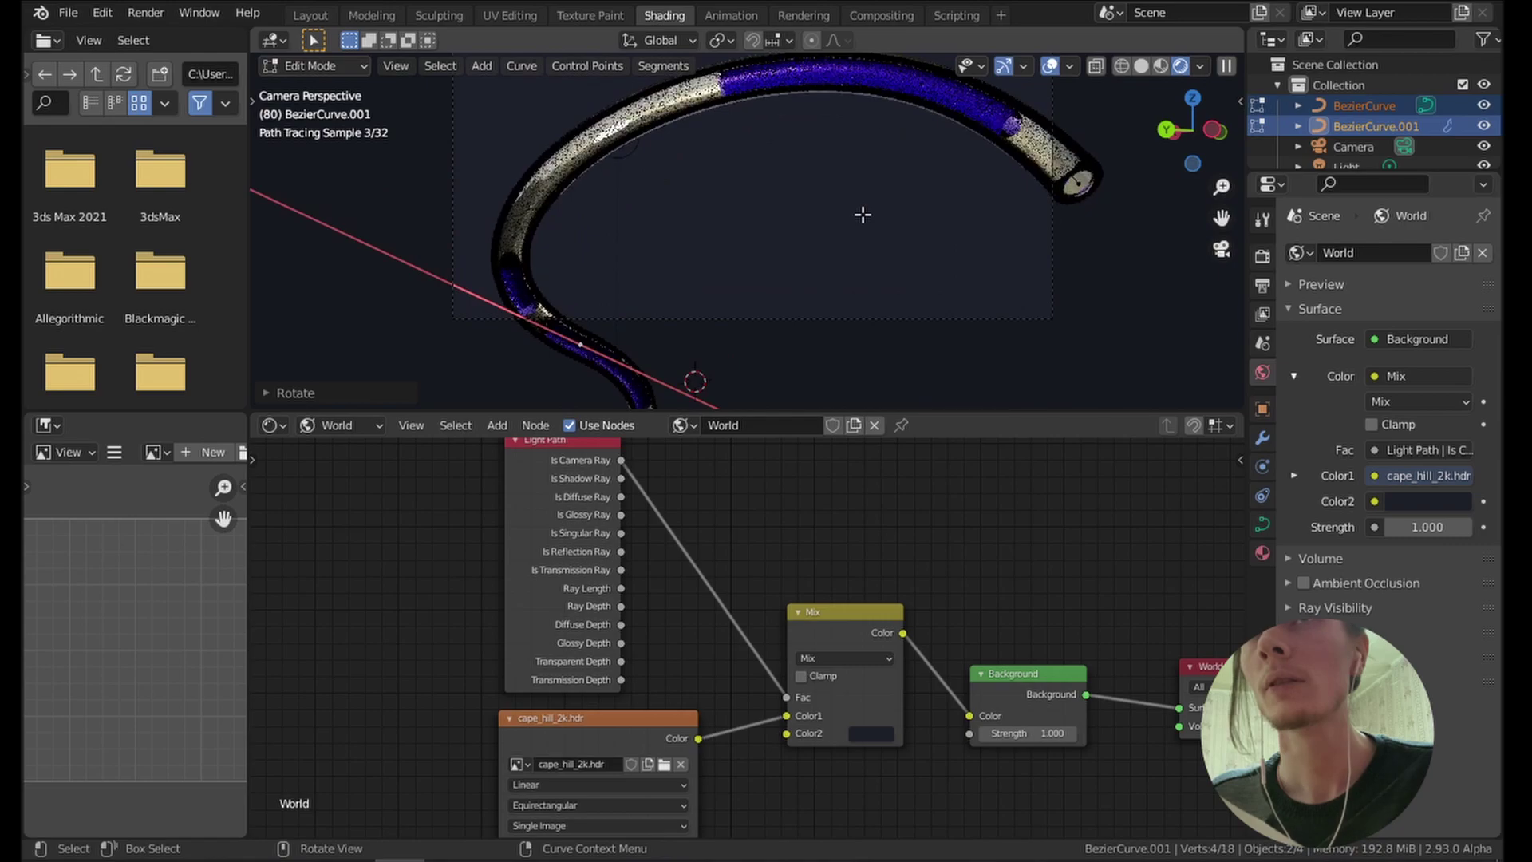
{"action": "scroll", "coordinate": [863, 214], "scroll_direction": "down", "scroll_amount": 3}
{"action": "left_click", "coordinate": [844, 213]}
{"action": "middle_click_drag", "start_coordinate": [774, 213], "coordinate": [804, 229], "text": "shift"}
{"action": "scroll", "coordinate": [755, 217], "scroll_direction": "up", "scroll_amount": 2}
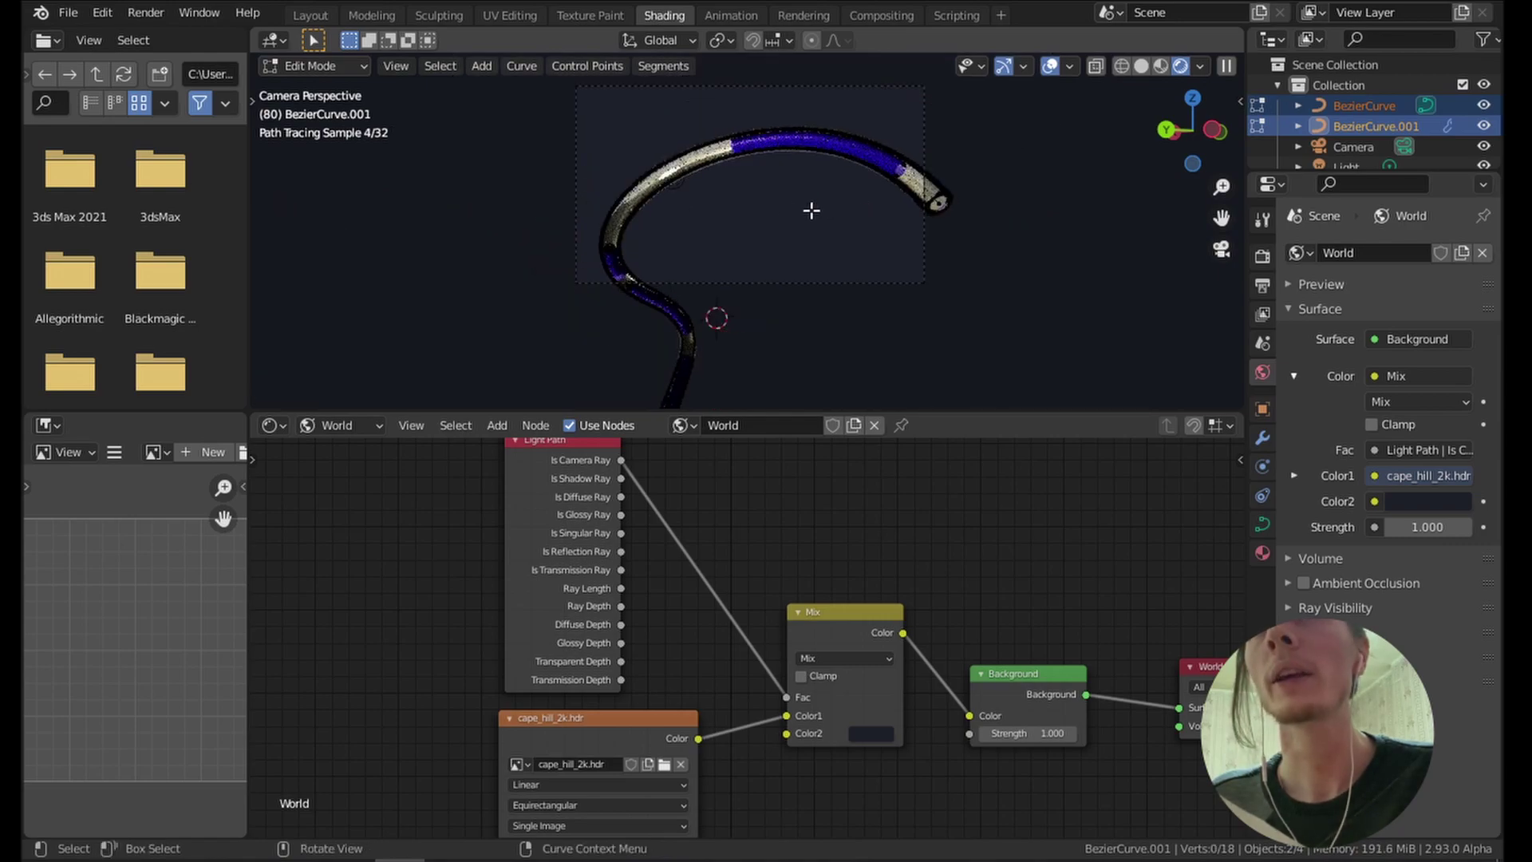
{"action": "scroll", "coordinate": [755, 216], "scroll_direction": "up", "scroll_amount": 2}
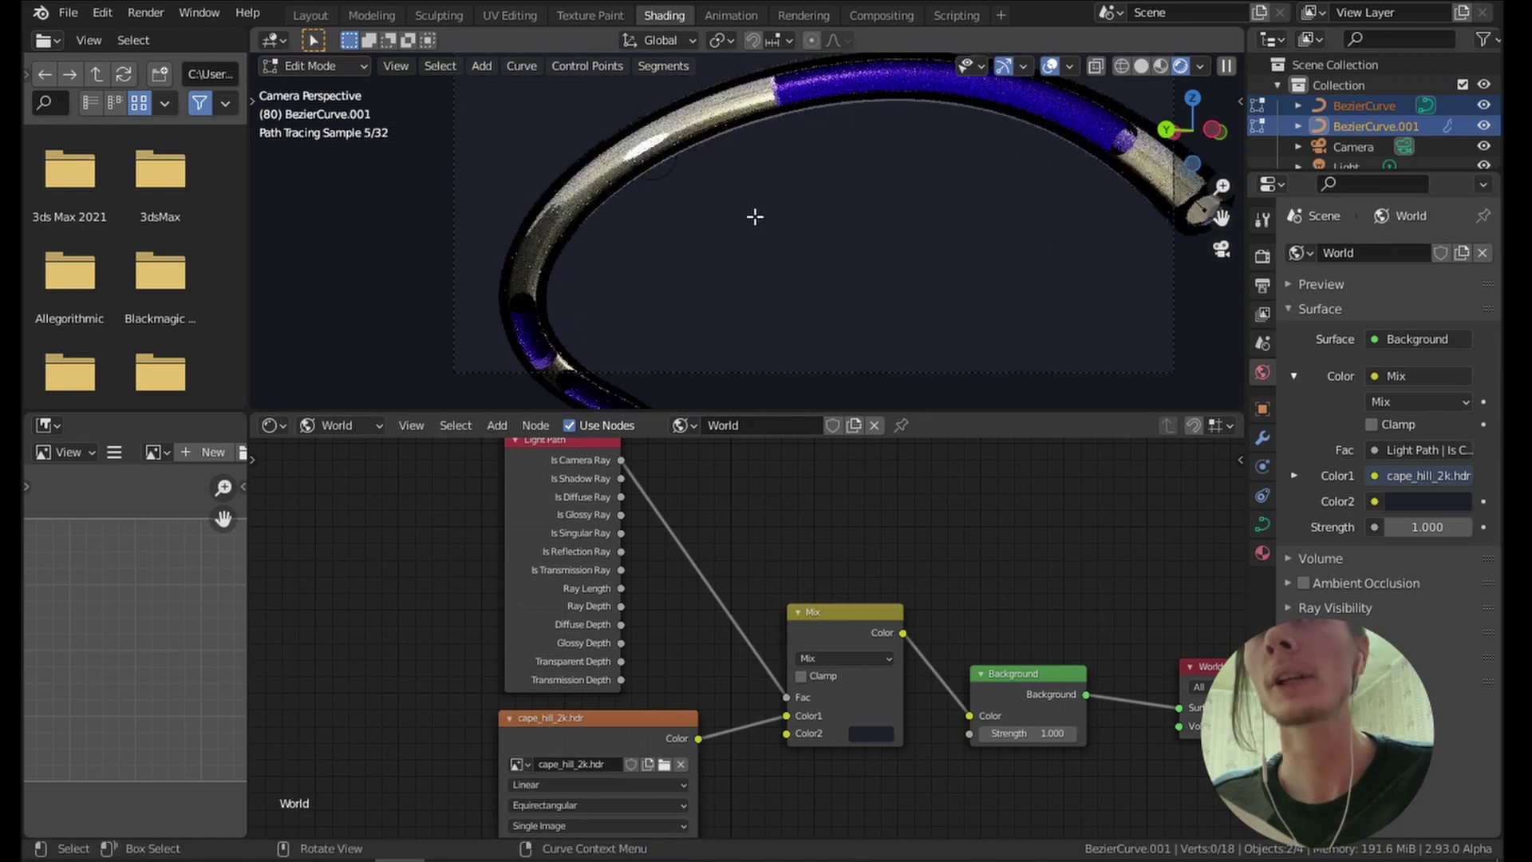
Replace the environment texture's image in the World shader with satara_night_no_lamps_4k.hdr.
{"action": "left_click", "coordinate": [332, 425]}
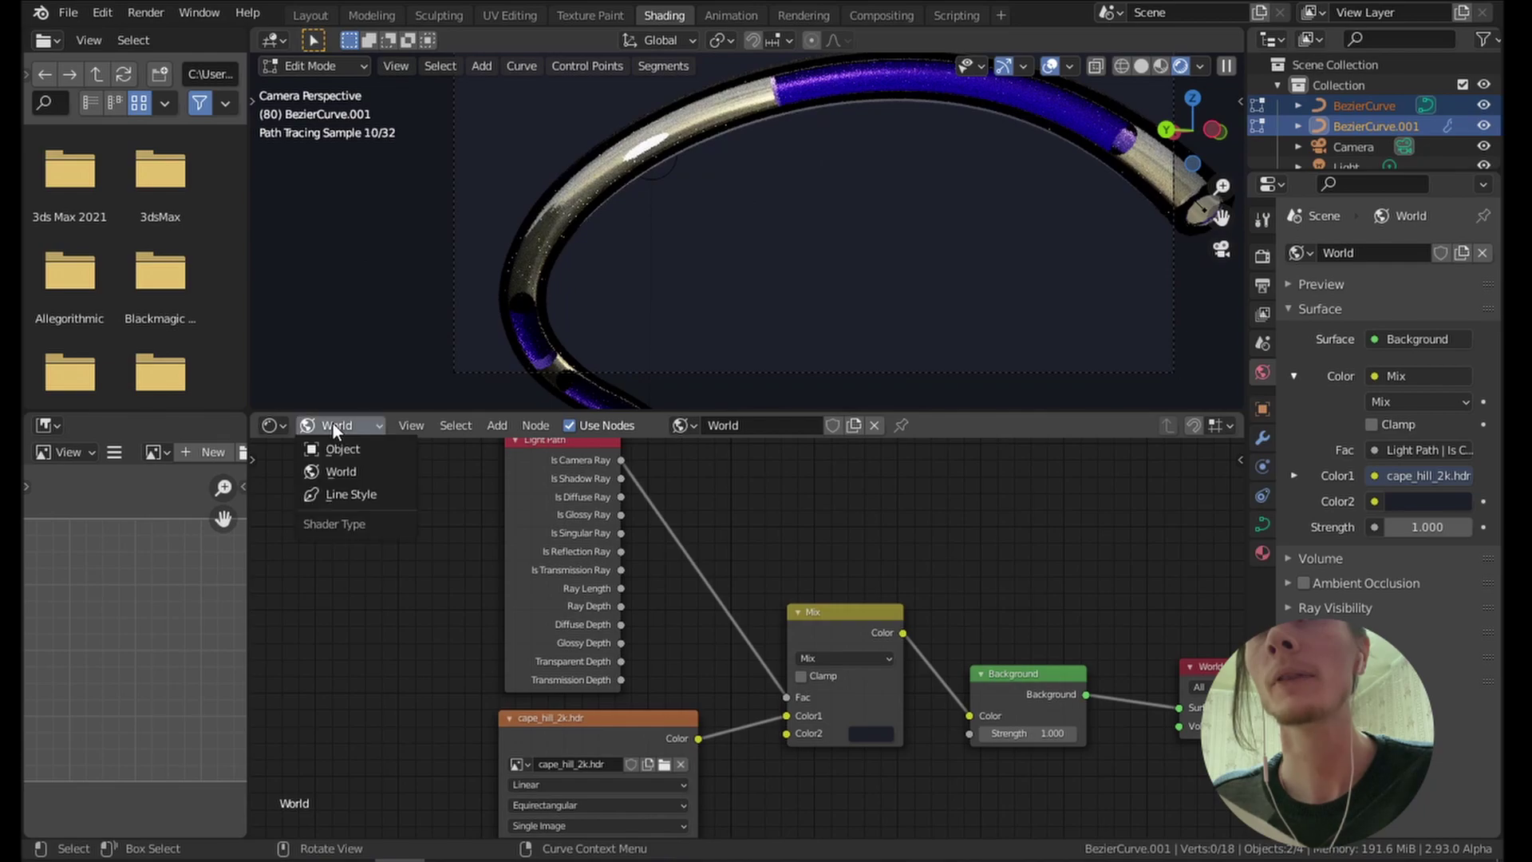
{"action": "left_click", "coordinate": [322, 471]}
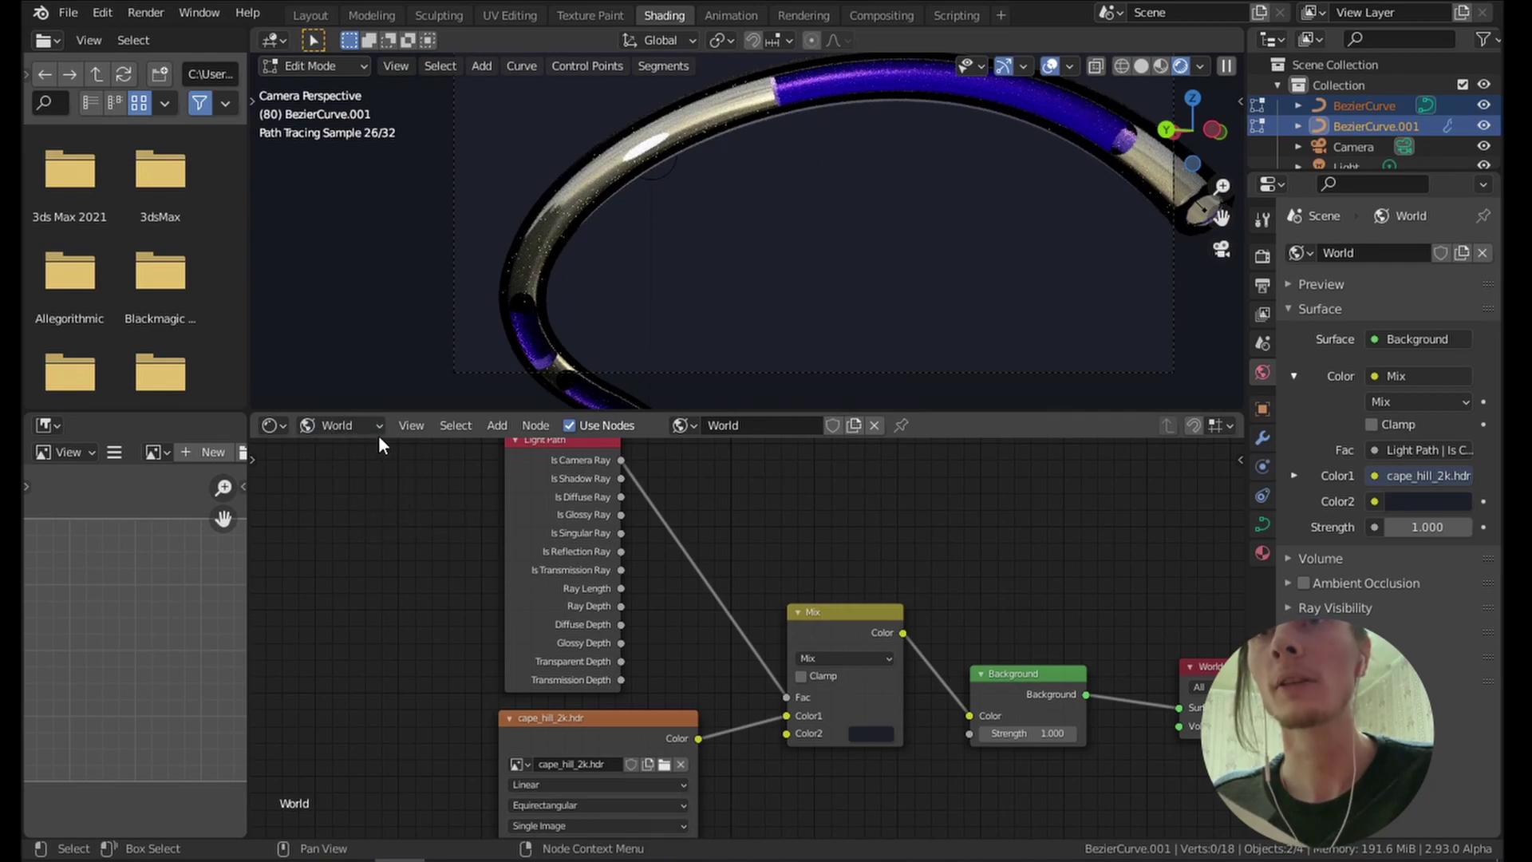
{"action": "scroll", "coordinate": [787, 646], "scroll_direction": "down", "scroll_amount": 1}
{"action": "middle_click_drag", "start_coordinate": [806, 742], "coordinate": [677, 664]}
{"action": "middle_click_drag", "start_coordinate": [546, 710], "coordinate": [721, 649]}
{"action": "scroll", "coordinate": [720, 649], "scroll_direction": "up", "scroll_amount": 6}
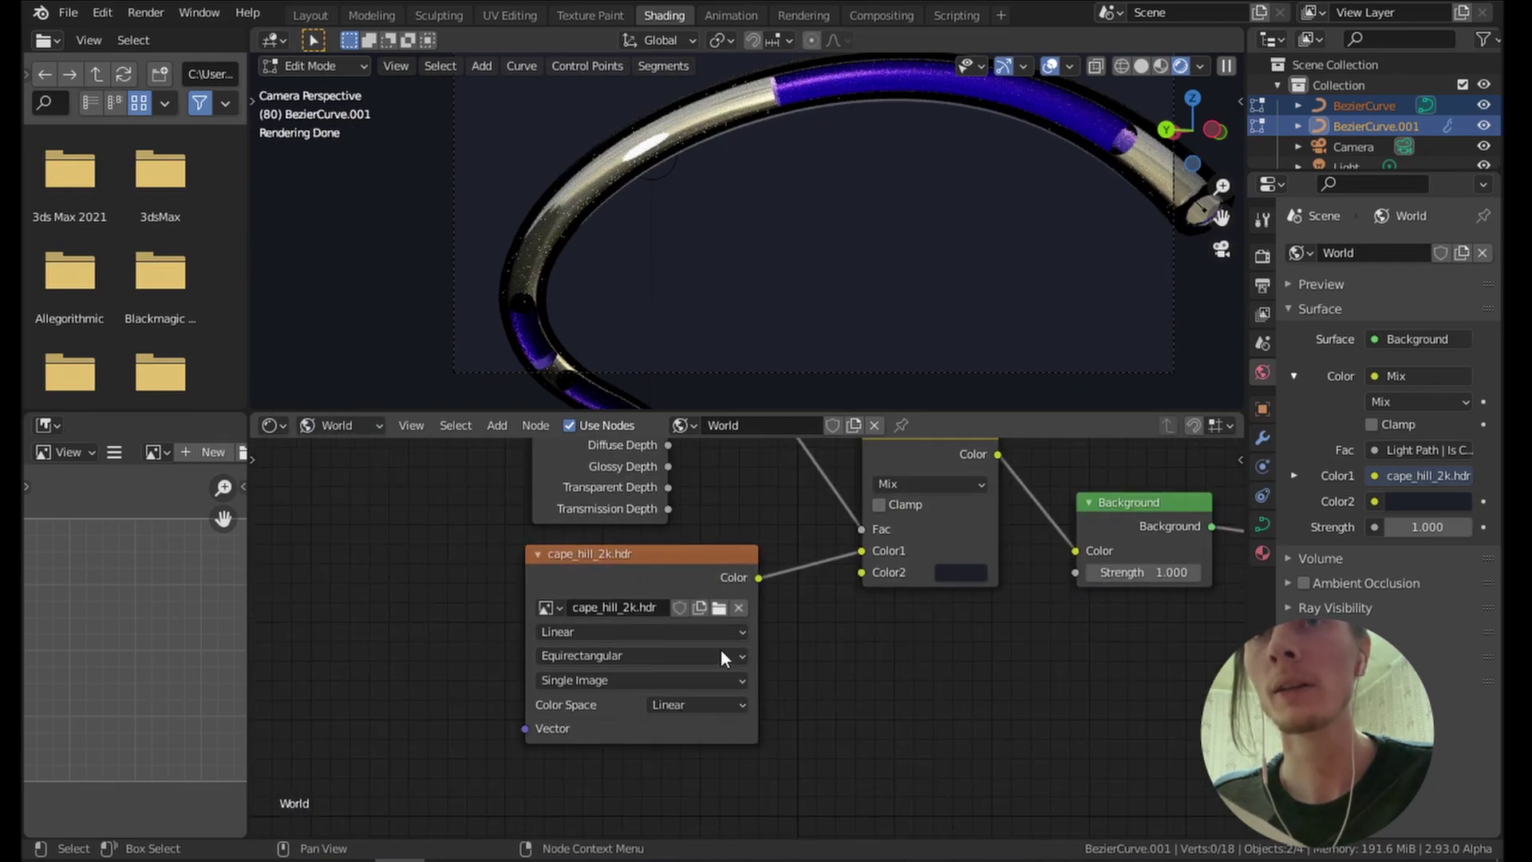
{"action": "left_click", "coordinate": [739, 598]}
{"action": "left_click", "coordinate": [701, 604]}
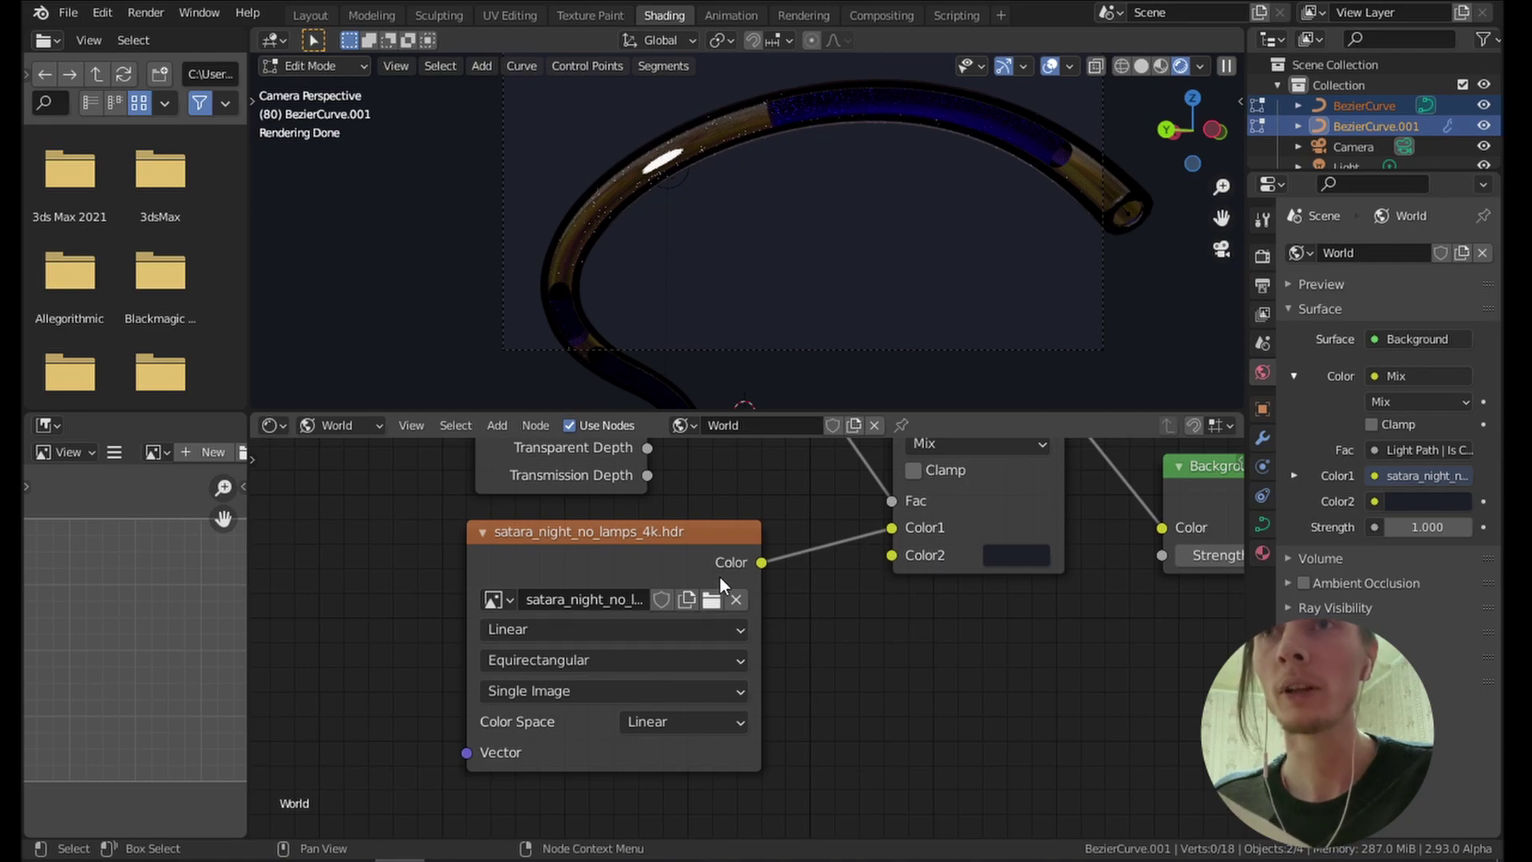
Rearrange the environment texture and Mix nodes in the World shader.
{"action": "left_click_drag", "start_coordinate": [652, 535], "coordinate": [440, 536]}
{"action": "scroll", "coordinate": [854, 559], "scroll_direction": "down", "scroll_amount": 2}
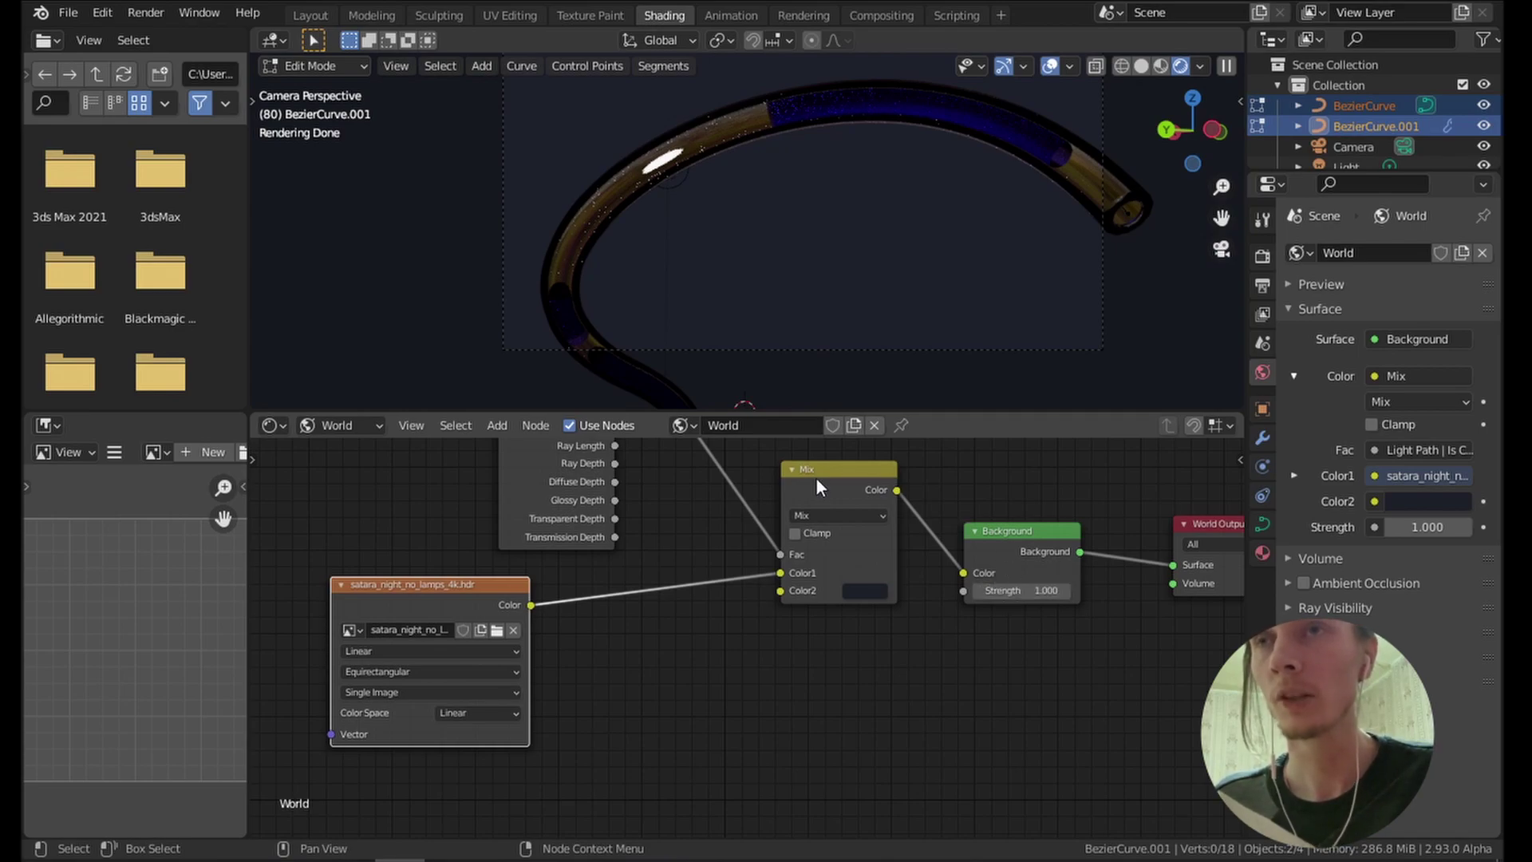
{"action": "left_click_drag", "start_coordinate": [817, 481], "coordinate": [773, 478]}
{"action": "scroll", "coordinate": [865, 623], "scroll_direction": "down", "scroll_amount": 2}
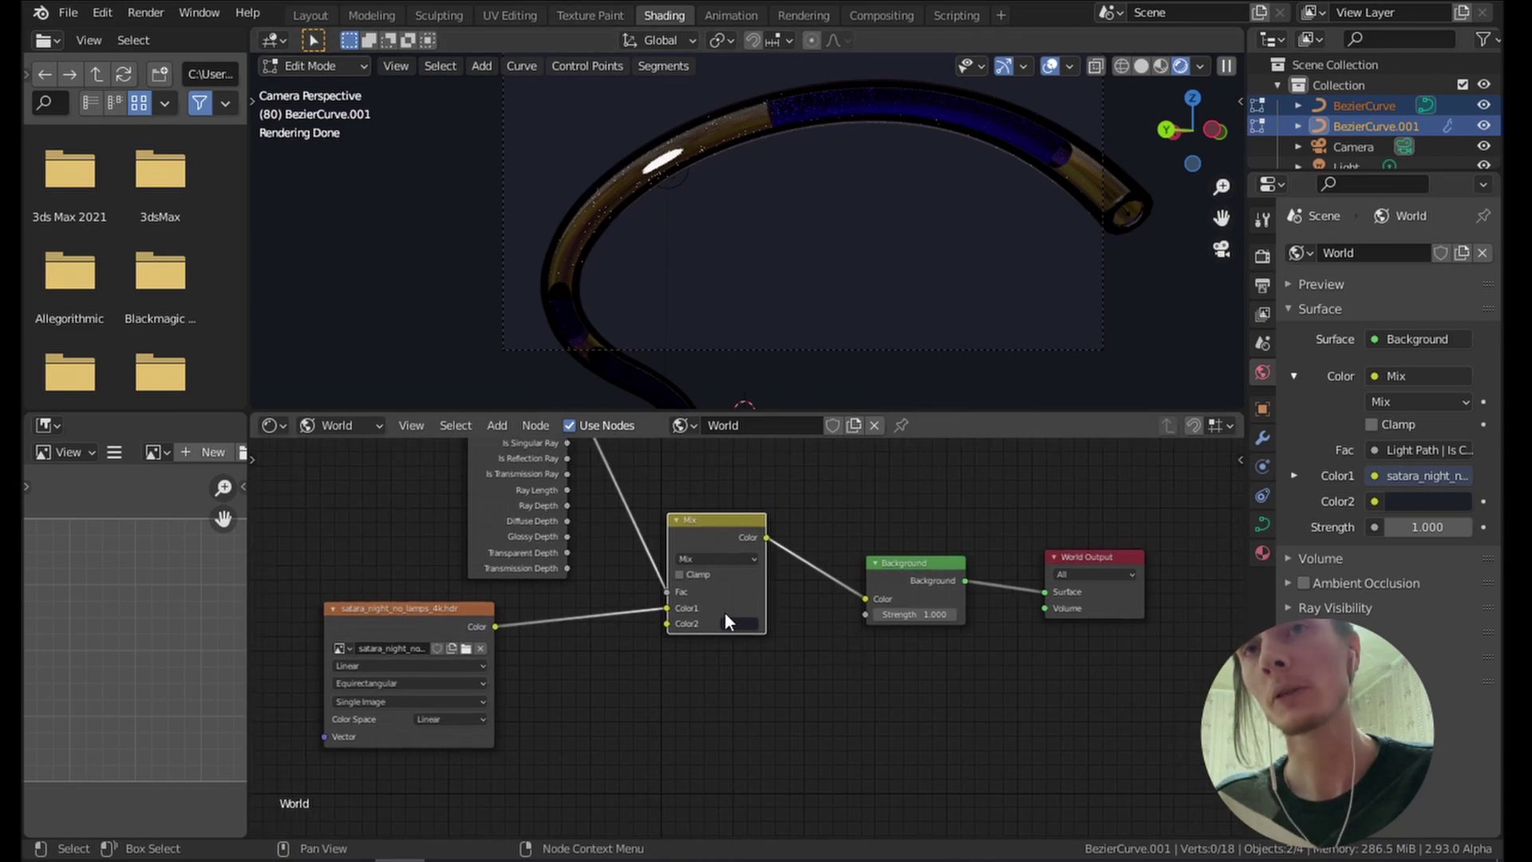
{"action": "left_click_drag", "start_coordinate": [386, 670], "coordinate": [450, 692]}
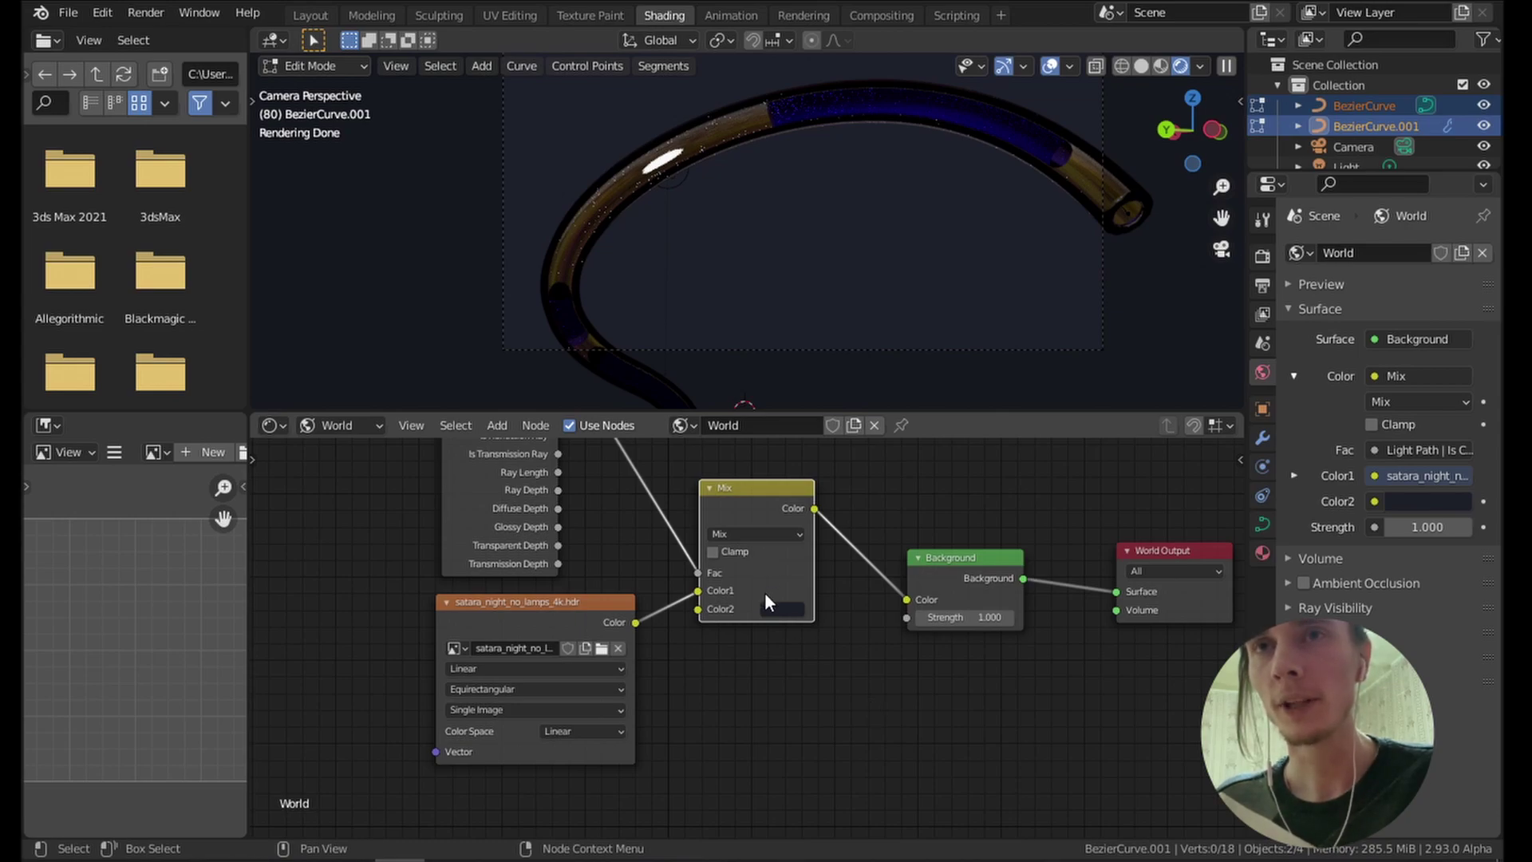
Connect the environment texture directly to the Background node's Color, bypassing the Mix node, and add an RGB node.
{"action": "left_click_drag", "start_coordinate": [695, 597], "coordinate": [909, 601]}
{"action": "left_click_drag", "start_coordinate": [770, 515], "coordinate": [803, 456]}
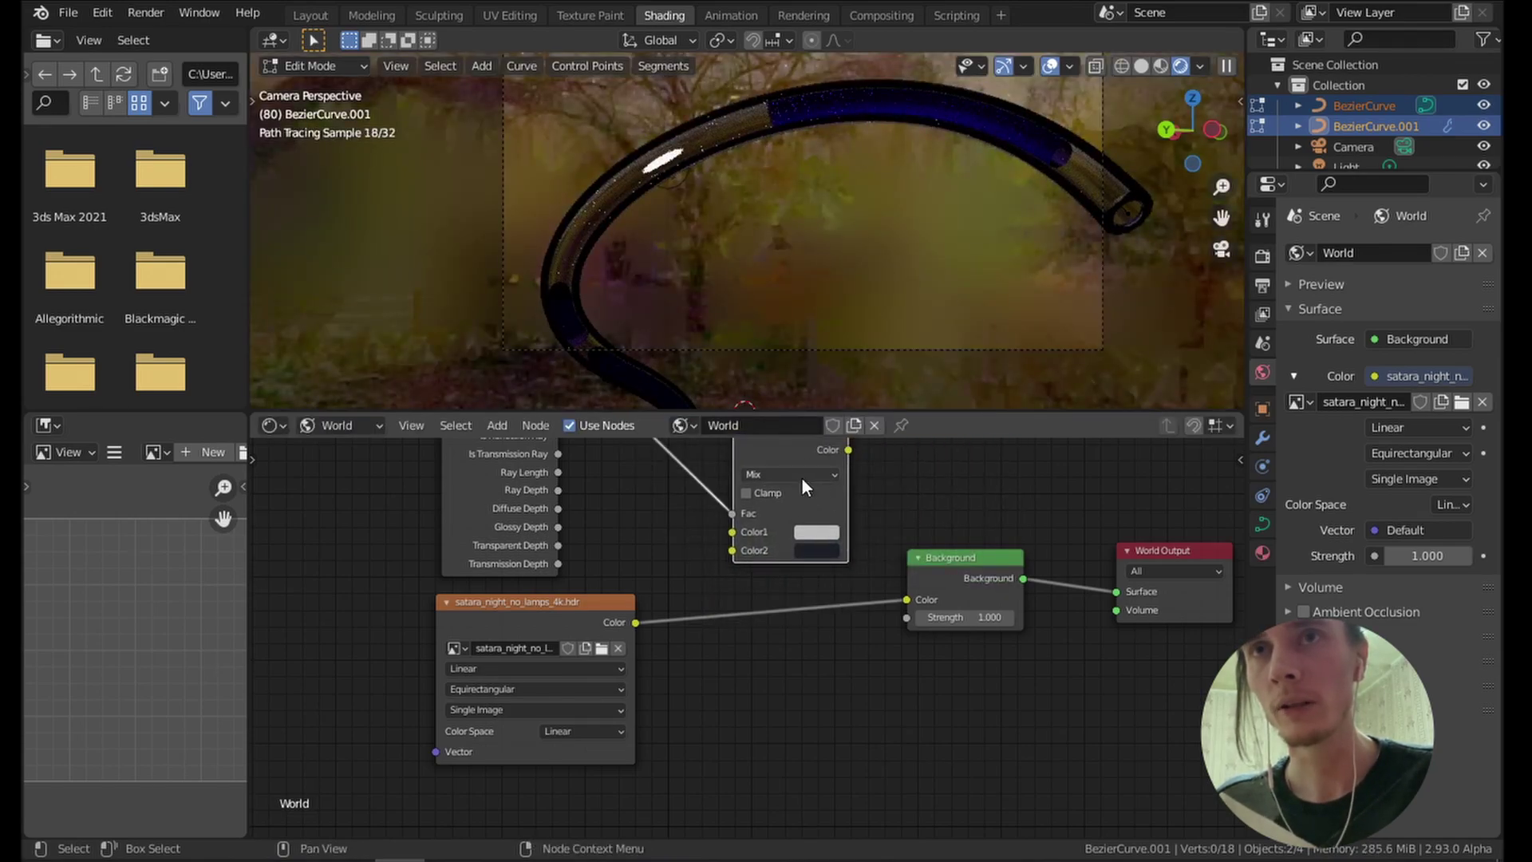
{"action": "key", "text": "shift+a"}
{"action": "mouse_move", "coordinate": [797, 522]}
{"action": "mouse_move", "coordinate": [764, 485]}
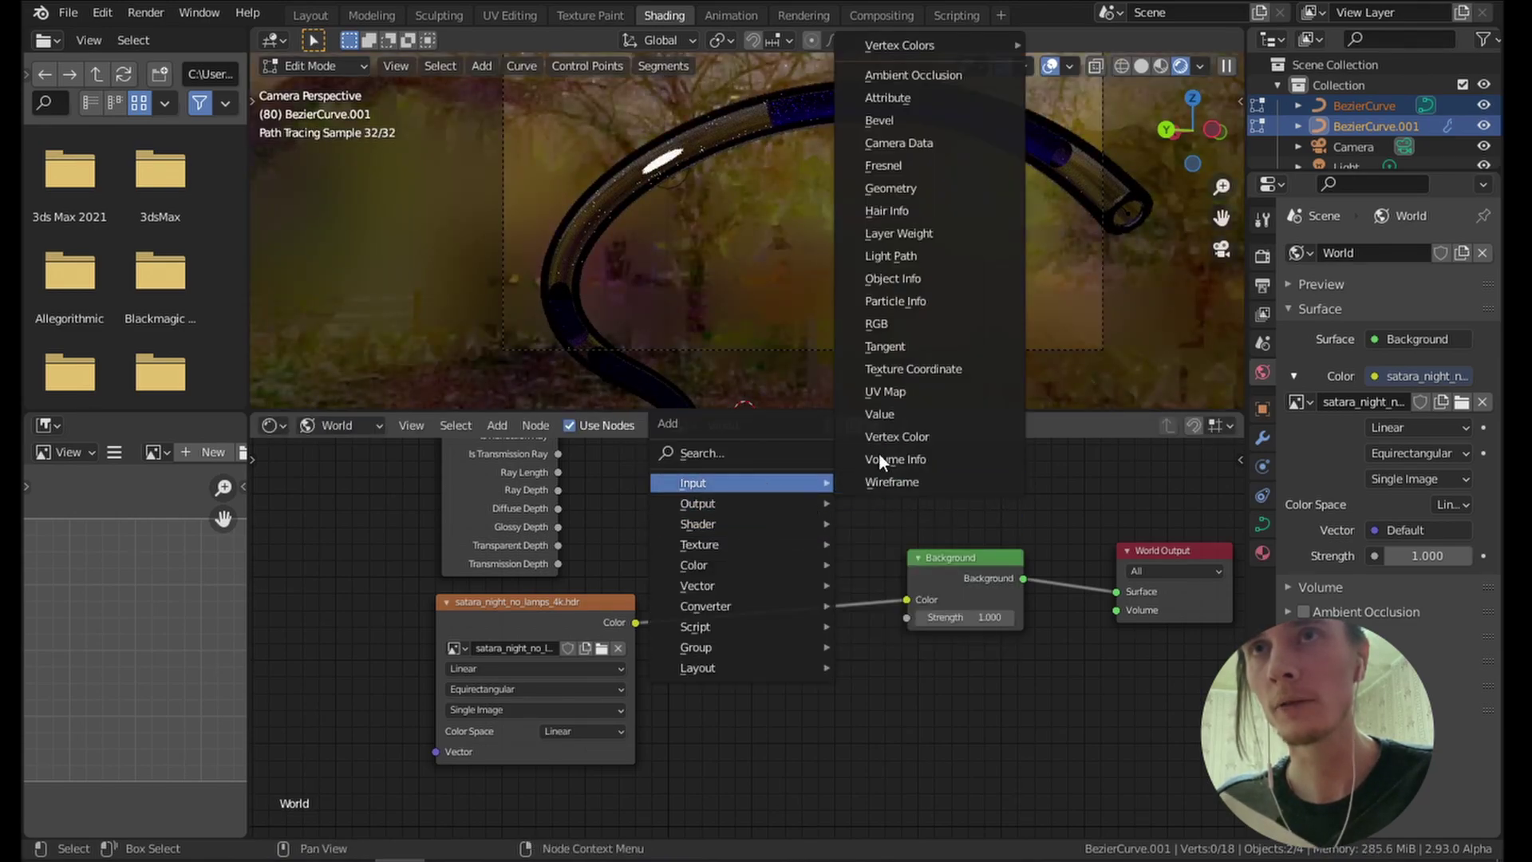
{"action": "left_click", "coordinate": [877, 324]}
{"action": "left_click", "coordinate": [580, 429]}
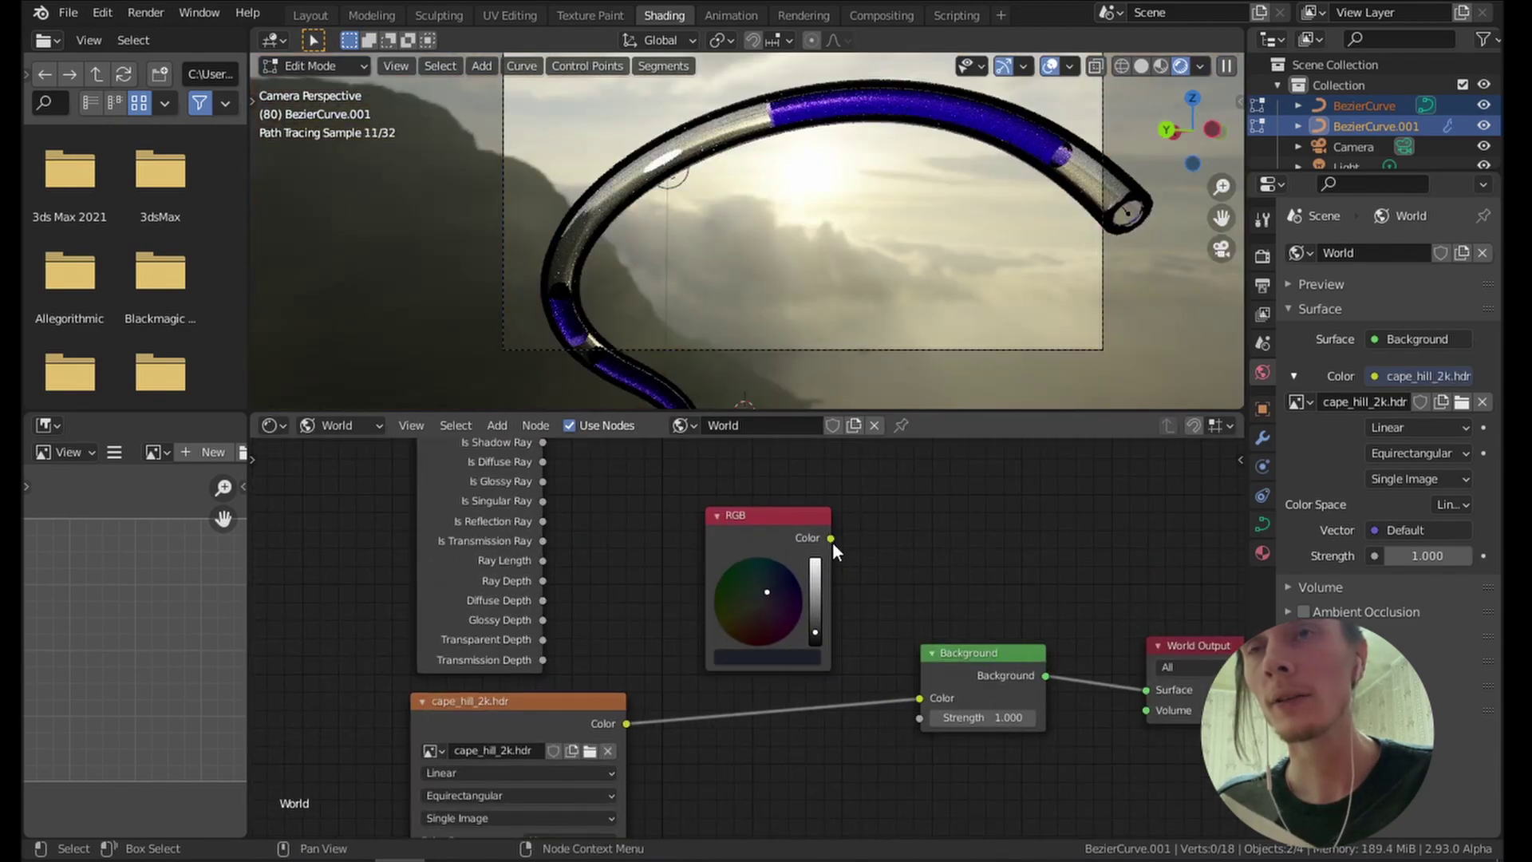
Insert a Mix Shader node between Background and World Output.
{"action": "key", "text": "shift+a"}
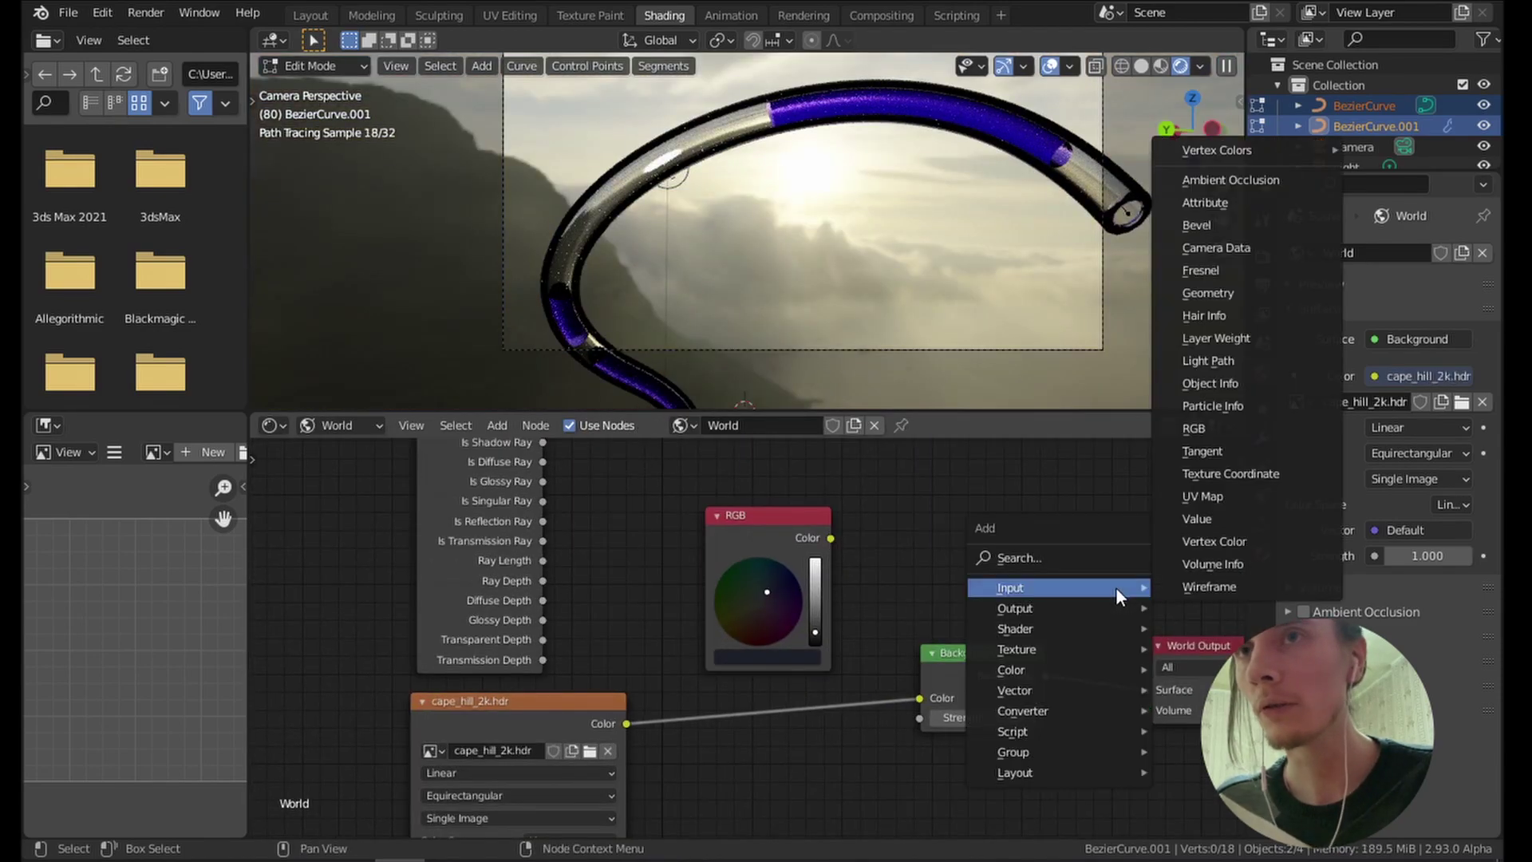
{"action": "mouse_move", "coordinate": [1067, 629]}
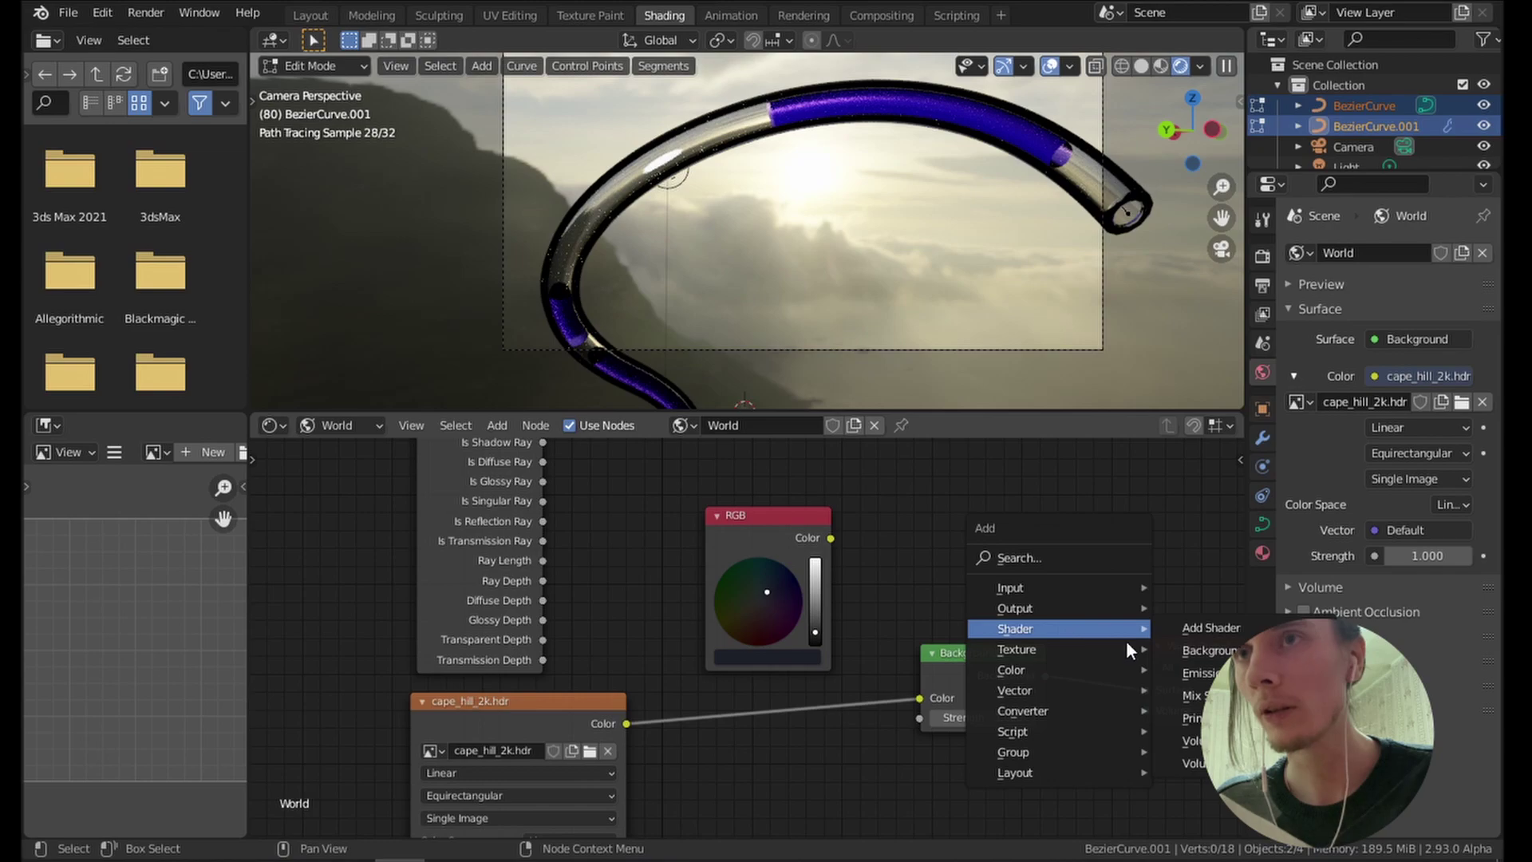
{"action": "left_click", "coordinate": [1190, 695]}
{"action": "left_click", "coordinate": [1185, 678]}
Connect the RGB color to the Mix Shader's second Shader input and Light Path's Is Camera Ray to its Fac.
{"action": "left_click_drag", "start_coordinate": [830, 538], "coordinate": [1116, 709]}
{"action": "left_click_drag", "start_coordinate": [801, 537], "coordinate": [1024, 766]}
{"action": "middle_click_drag", "start_coordinate": [624, 507], "coordinate": [624, 545]}
{"action": "left_click_drag", "start_coordinate": [542, 461], "coordinate": [1116, 708]}
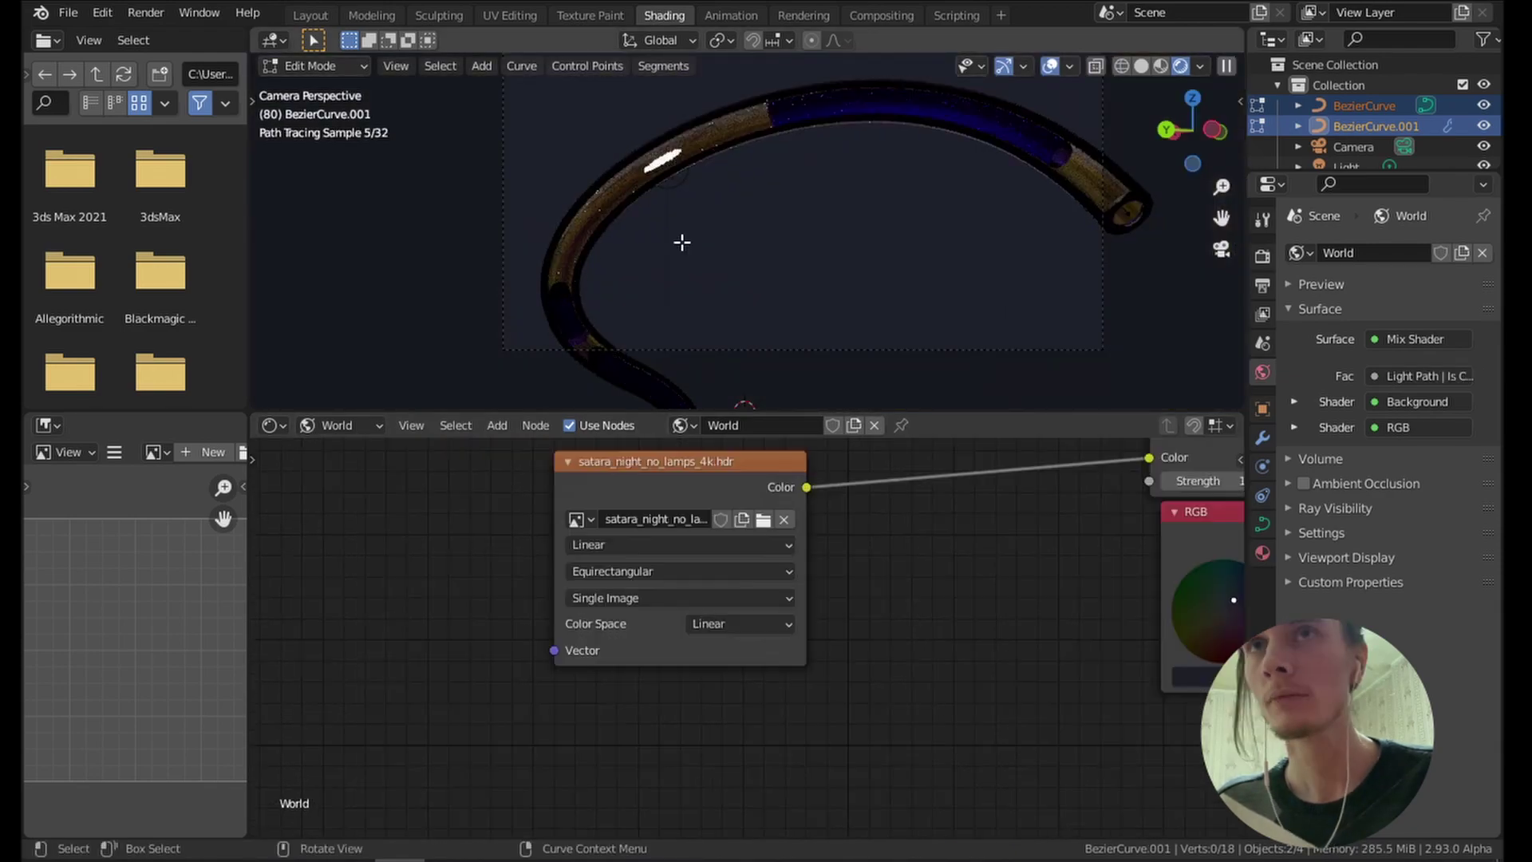
Set the environment Background node's Strength to 1.5.
{"action": "scroll", "coordinate": [1111, 683], "scroll_direction": "down", "scroll_amount": 1}
{"action": "middle_click_drag", "start_coordinate": [1101, 662], "coordinate": [820, 794]}
{"action": "scroll", "coordinate": [951, 696], "scroll_direction": "up", "scroll_amount": 5}
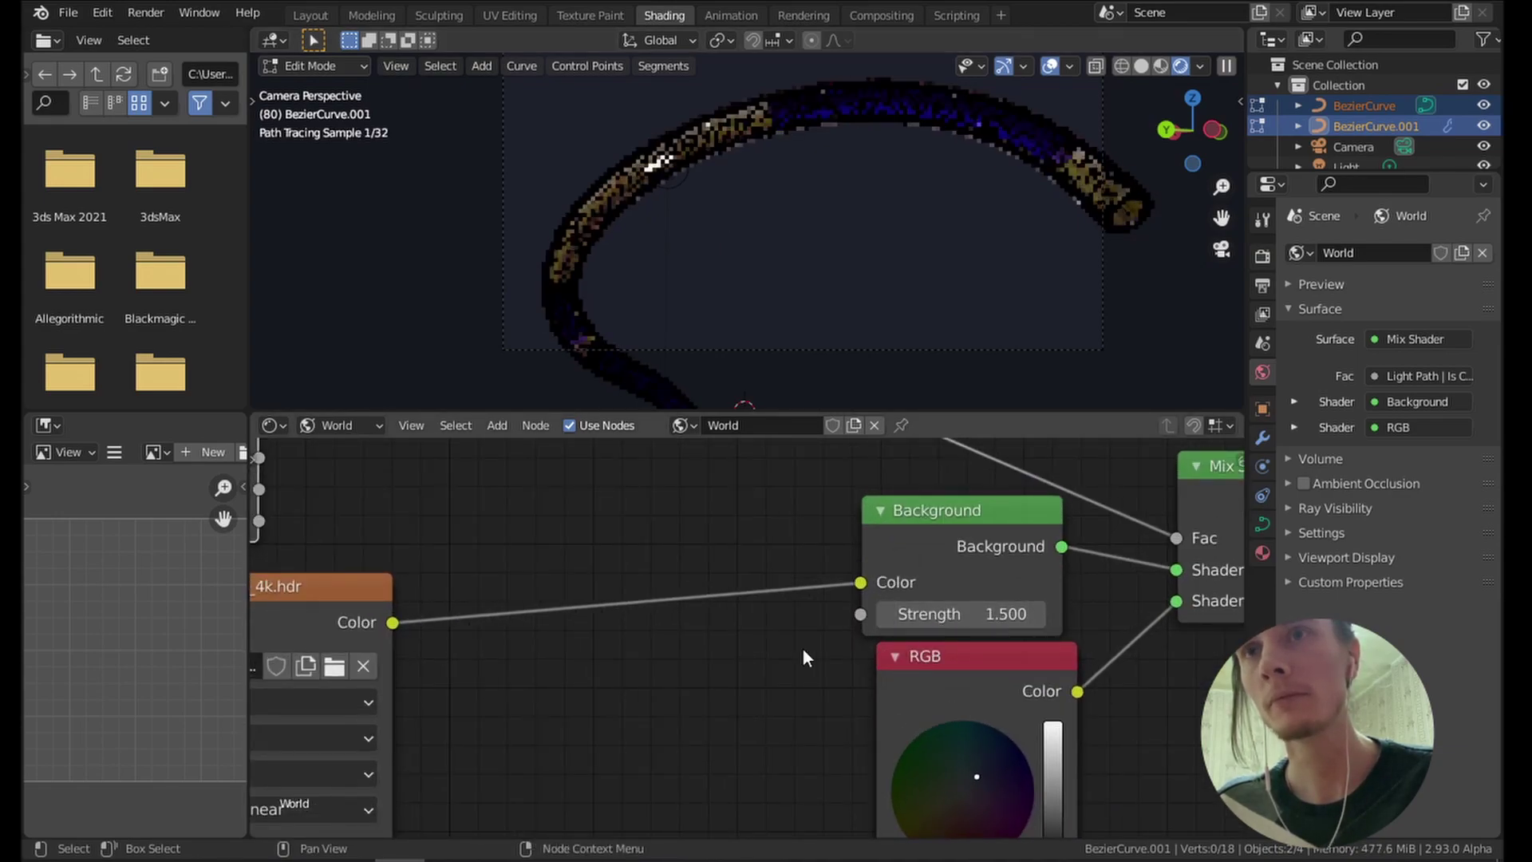
Set the environment Background node's Strength to 4 and check the tube lighting from another angle and through the camera.
{"action": "left_click", "coordinate": [948, 613]}
{"action": "type", "text": "4"}
{"action": "key", "text": "Return"}
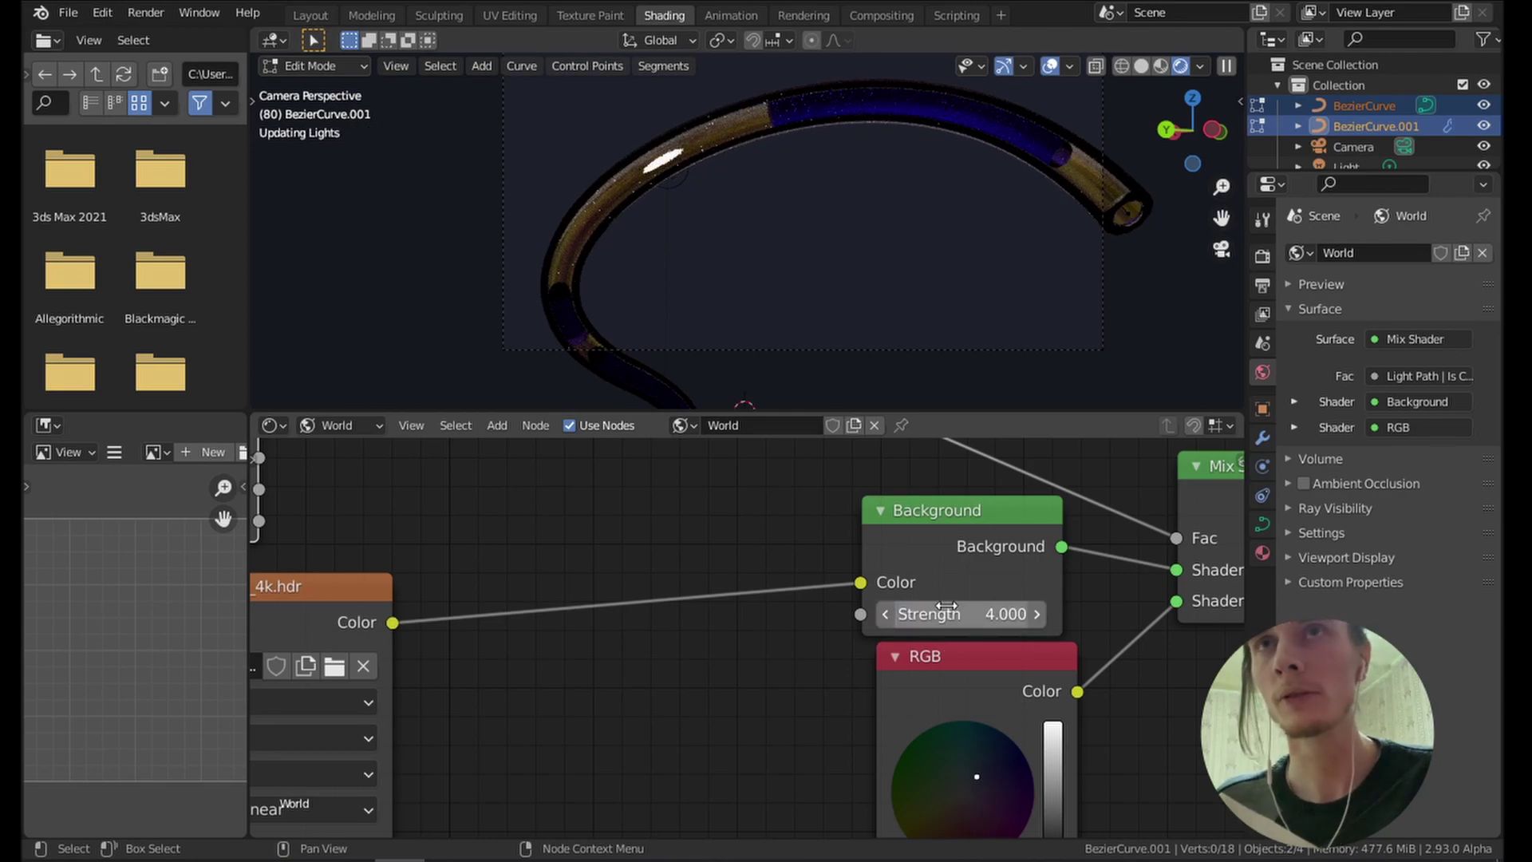
{"action": "middle_click_drag", "start_coordinate": [982, 264], "coordinate": [1009, 246]}
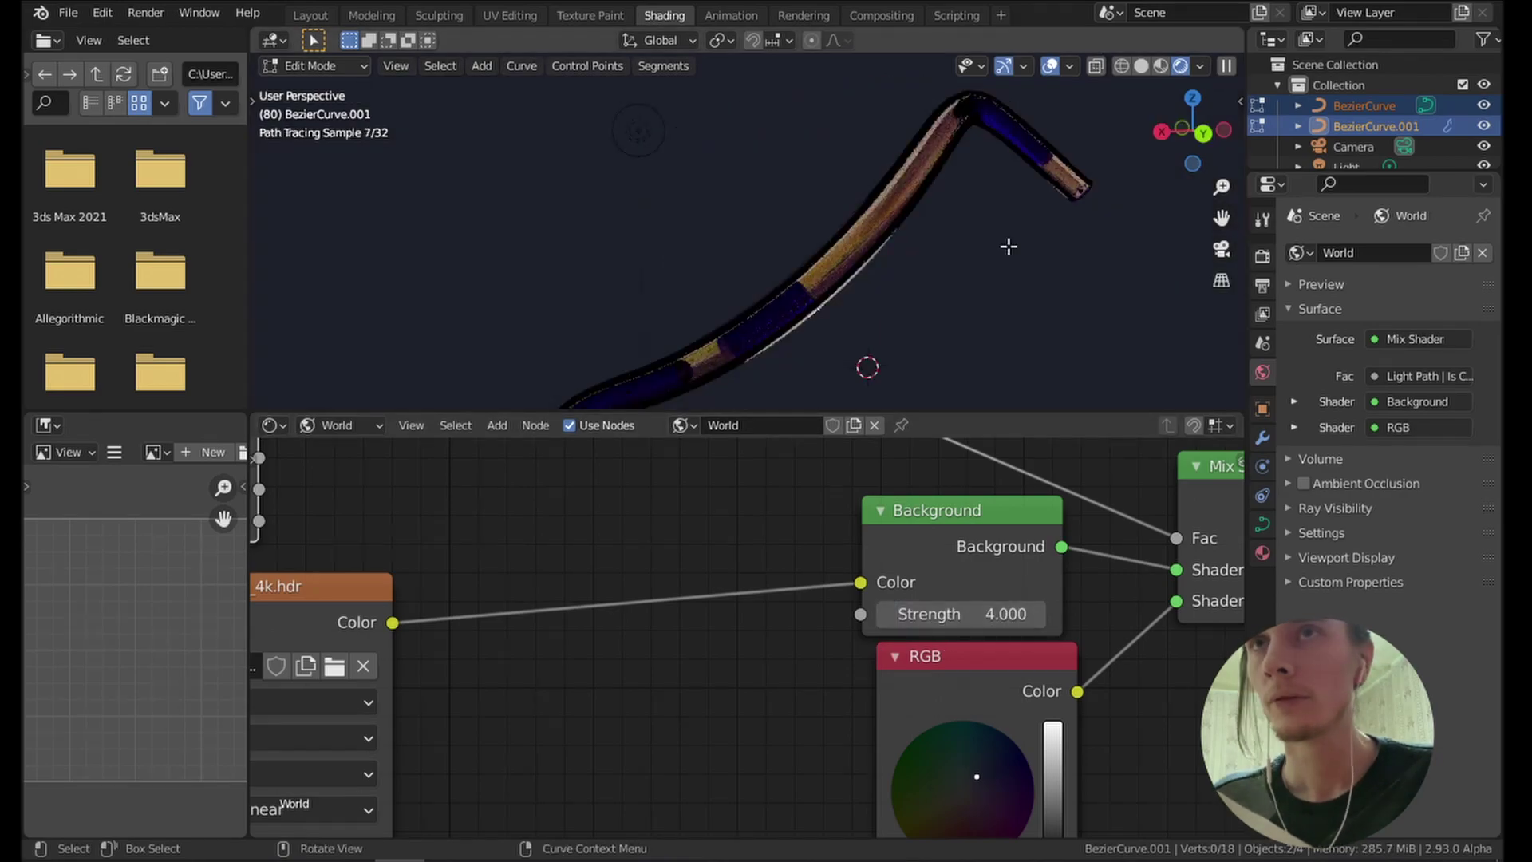
{"action": "key", "text": "KP_0"}
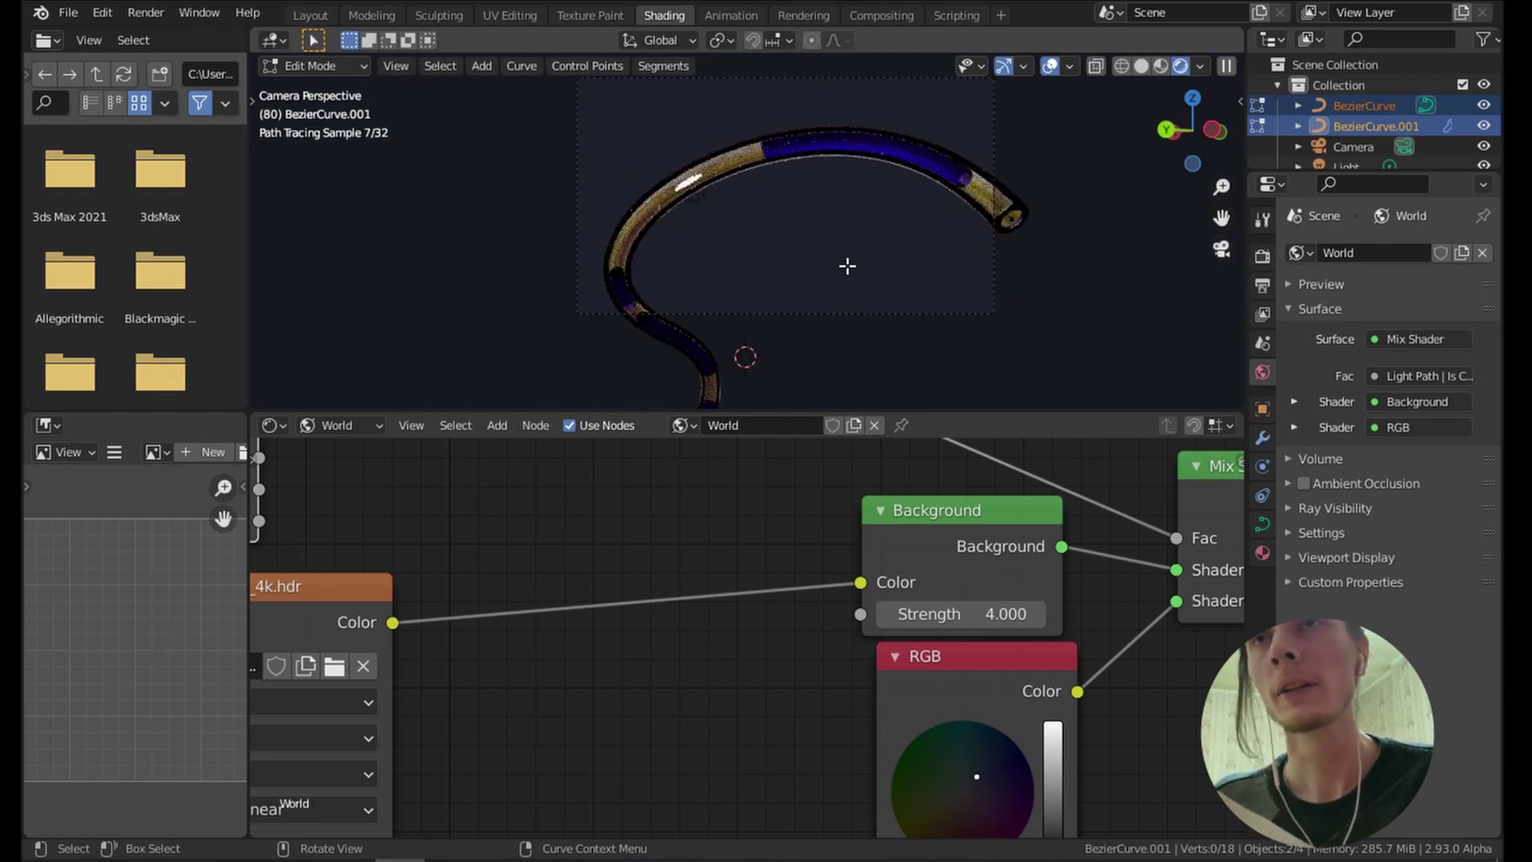
Darken the RGB node's color to a near-black blue for the camera-visible background.
{"action": "scroll", "coordinate": [961, 674], "scroll_direction": "down", "scroll_amount": 1}
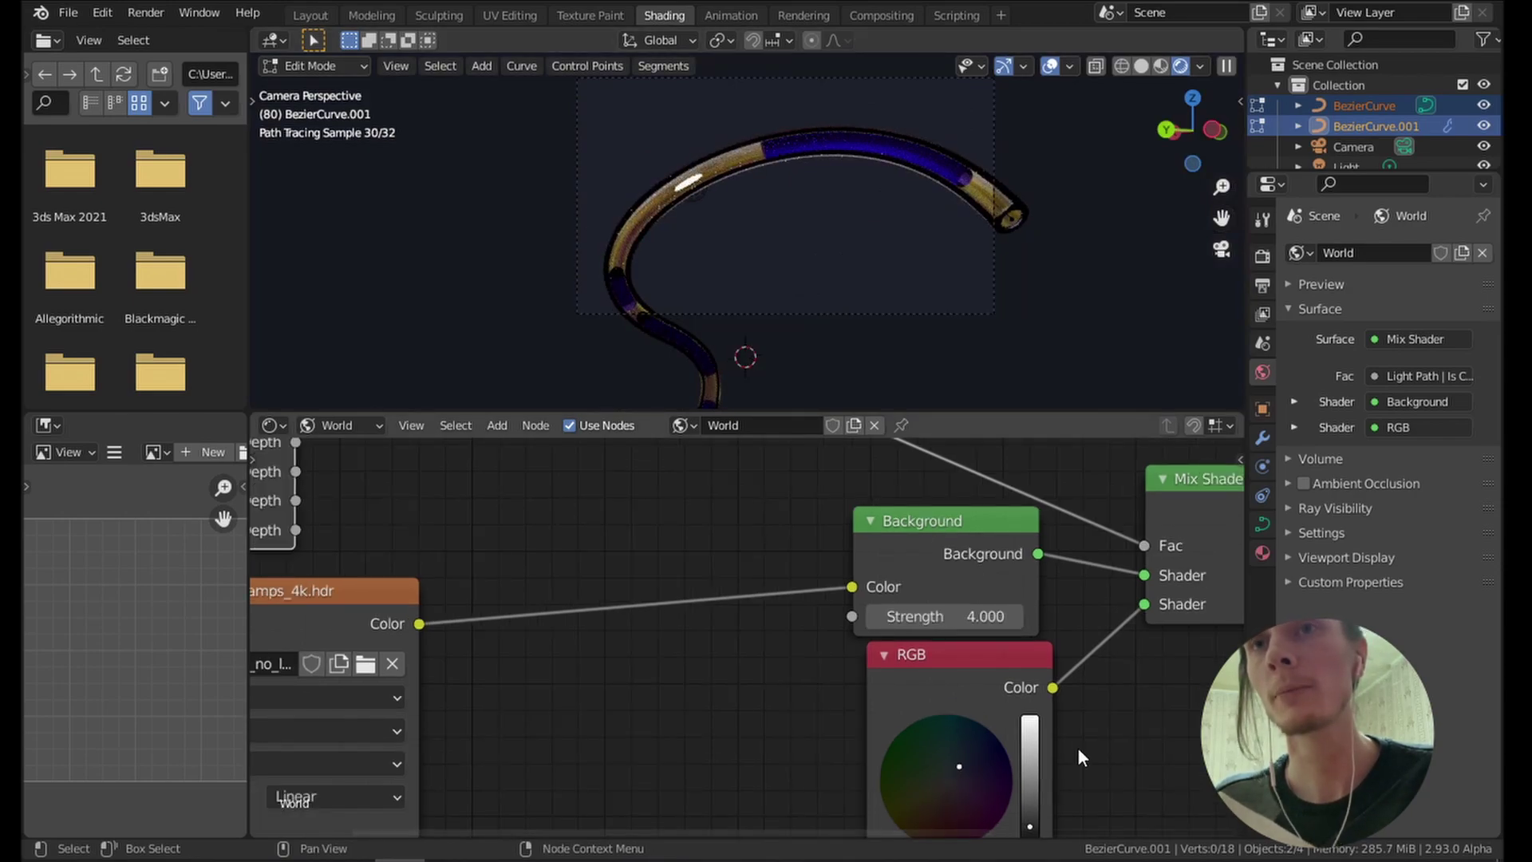
{"action": "middle_click_drag", "start_coordinate": [1080, 754], "coordinate": [872, 597]}
{"action": "scroll", "coordinate": [836, 715], "scroll_direction": "up", "scroll_amount": 4}
{"action": "left_click", "coordinate": [851, 693]}
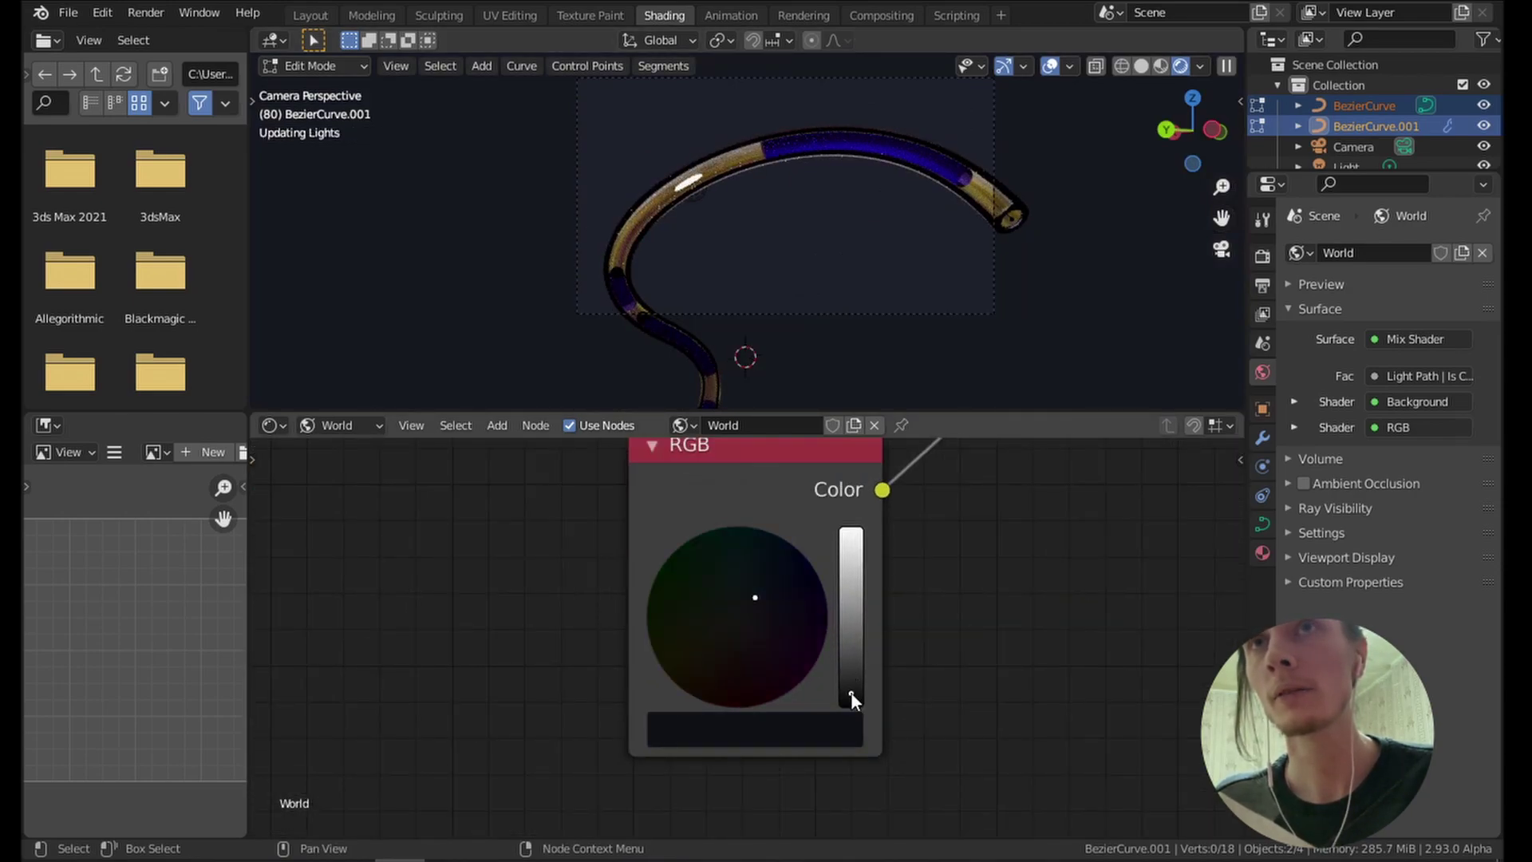
Show the scene in solid shading and leave Edit Mode on the curves.
{"action": "mouse_move", "coordinate": [703, 335]}
{"action": "middle_mouse_down"}
{"action": "mouse_move", "coordinate": [729, 308]}
{"action": "mouse_move", "coordinate": [926, 311]}
{"action": "mouse_move", "coordinate": [884, 277]}
{"action": "middle_mouse_up"}
{"action": "scroll", "coordinate": [923, 310], "scroll_direction": "down", "scroll_amount": 6}
{"action": "scroll", "coordinate": [798, 277], "scroll_direction": "up", "scroll_amount": 4}
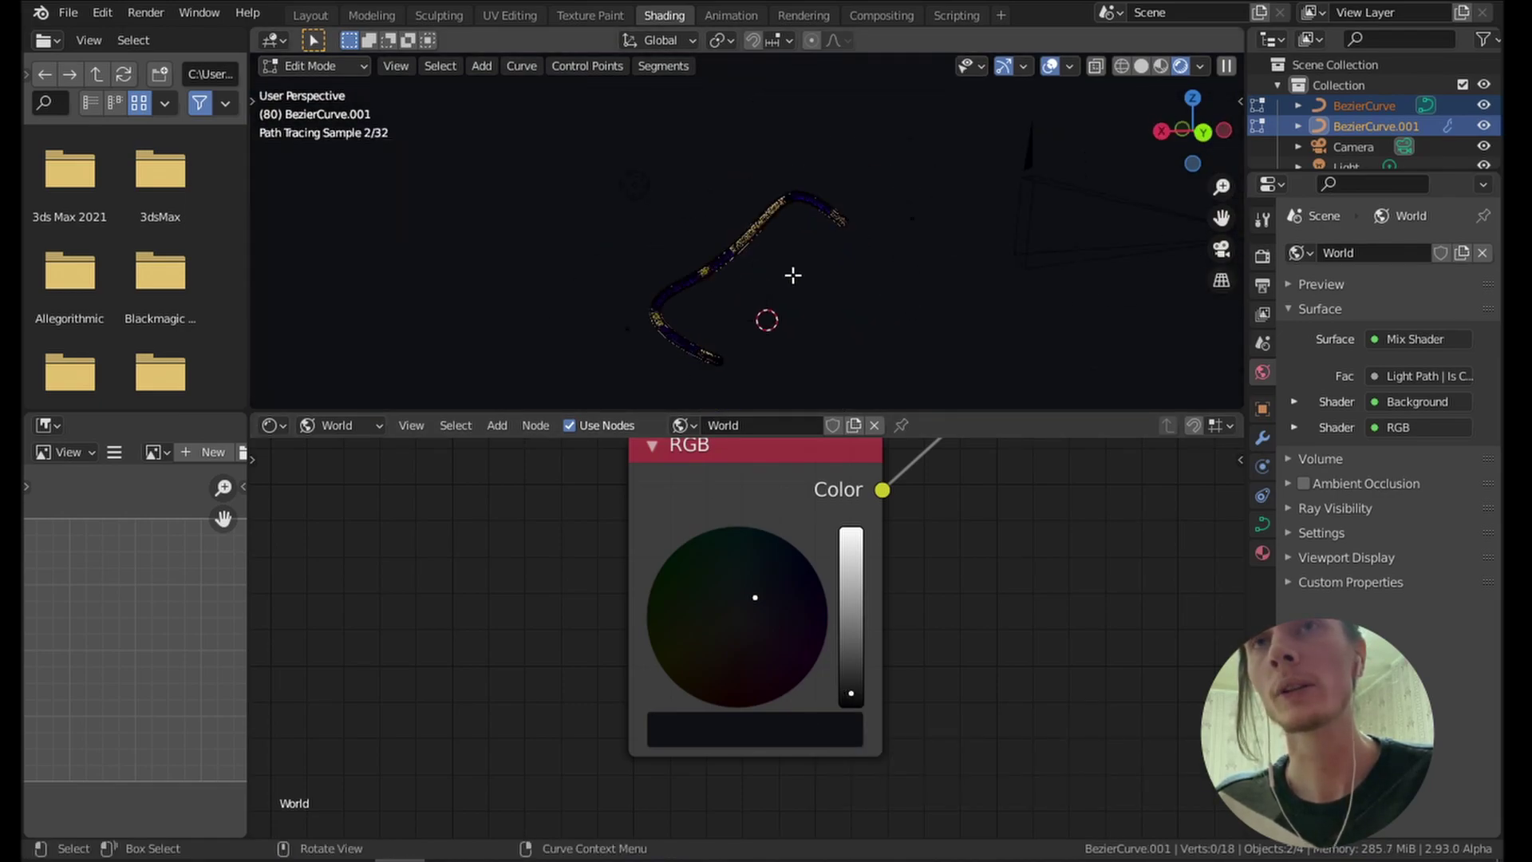
{"action": "key", "text": "z"}
{"action": "scroll", "coordinate": [862, 284], "scroll_direction": "down", "scroll_amount": 7}
{"action": "scroll", "coordinate": [695, 216], "scroll_direction": "up", "scroll_amount": 5}
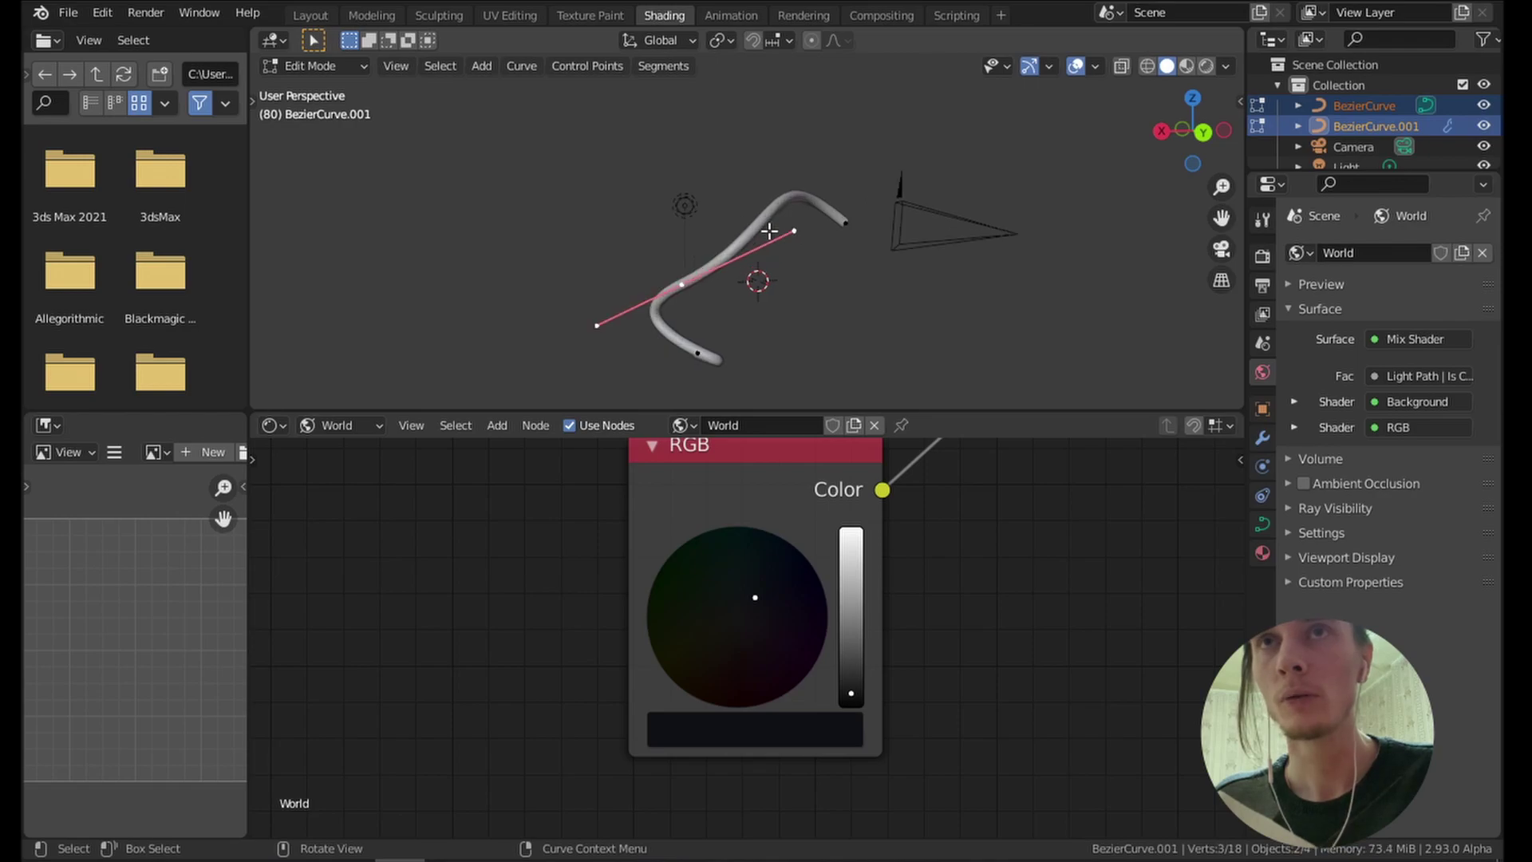
{"action": "key", "text": "Tab"}
Select the point light and move it just above the tube's arch as seen through the camera.
{"action": "left_click", "coordinate": [672, 201]}
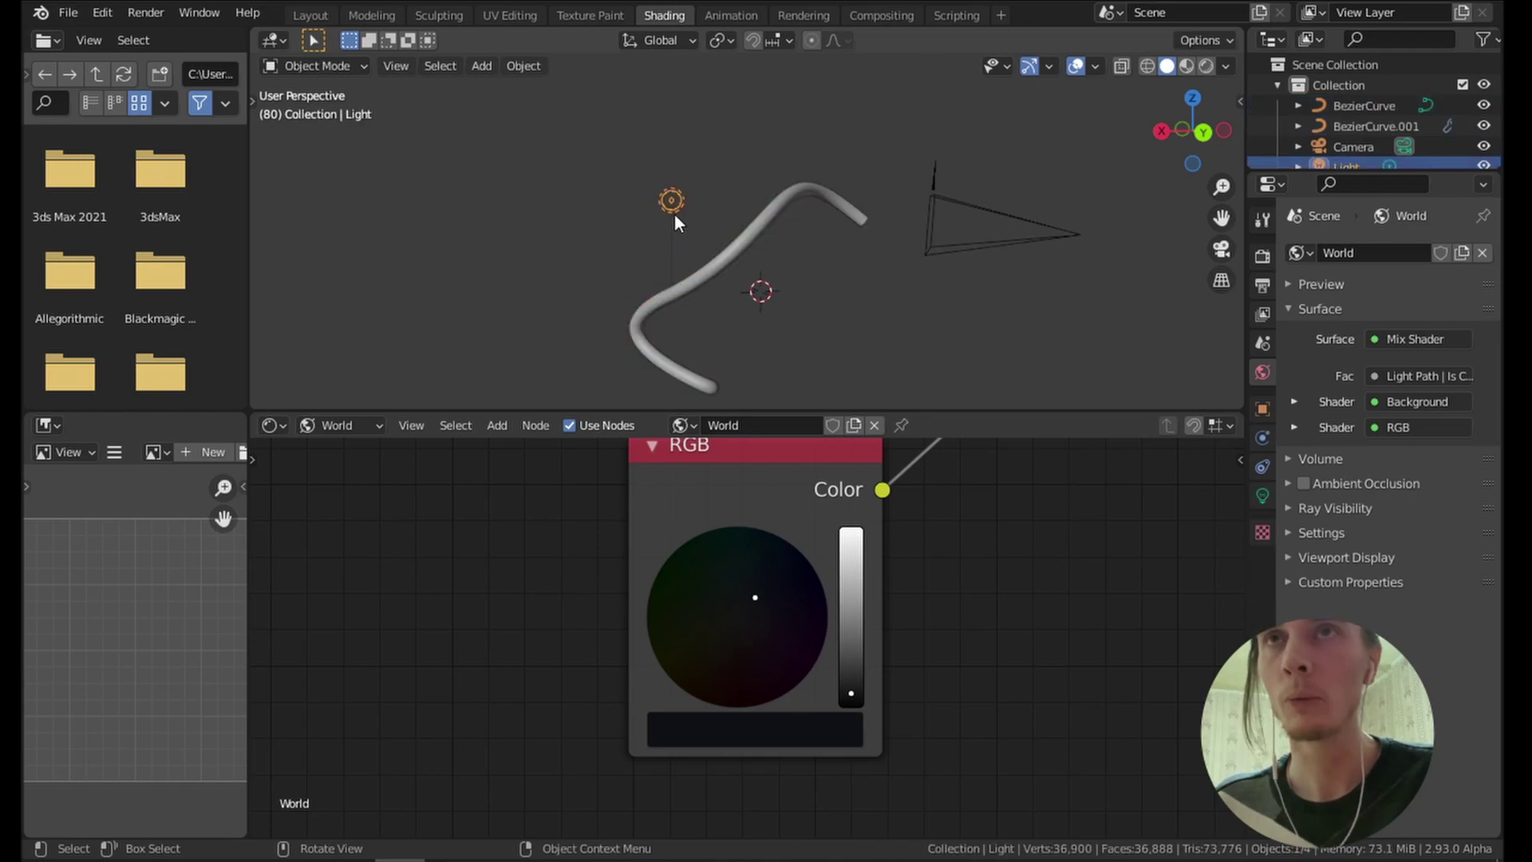
{"action": "key", "text": "g"}
{"action": "left_click", "coordinate": [737, 247]}
{"action": "key", "text": "KP_0"}
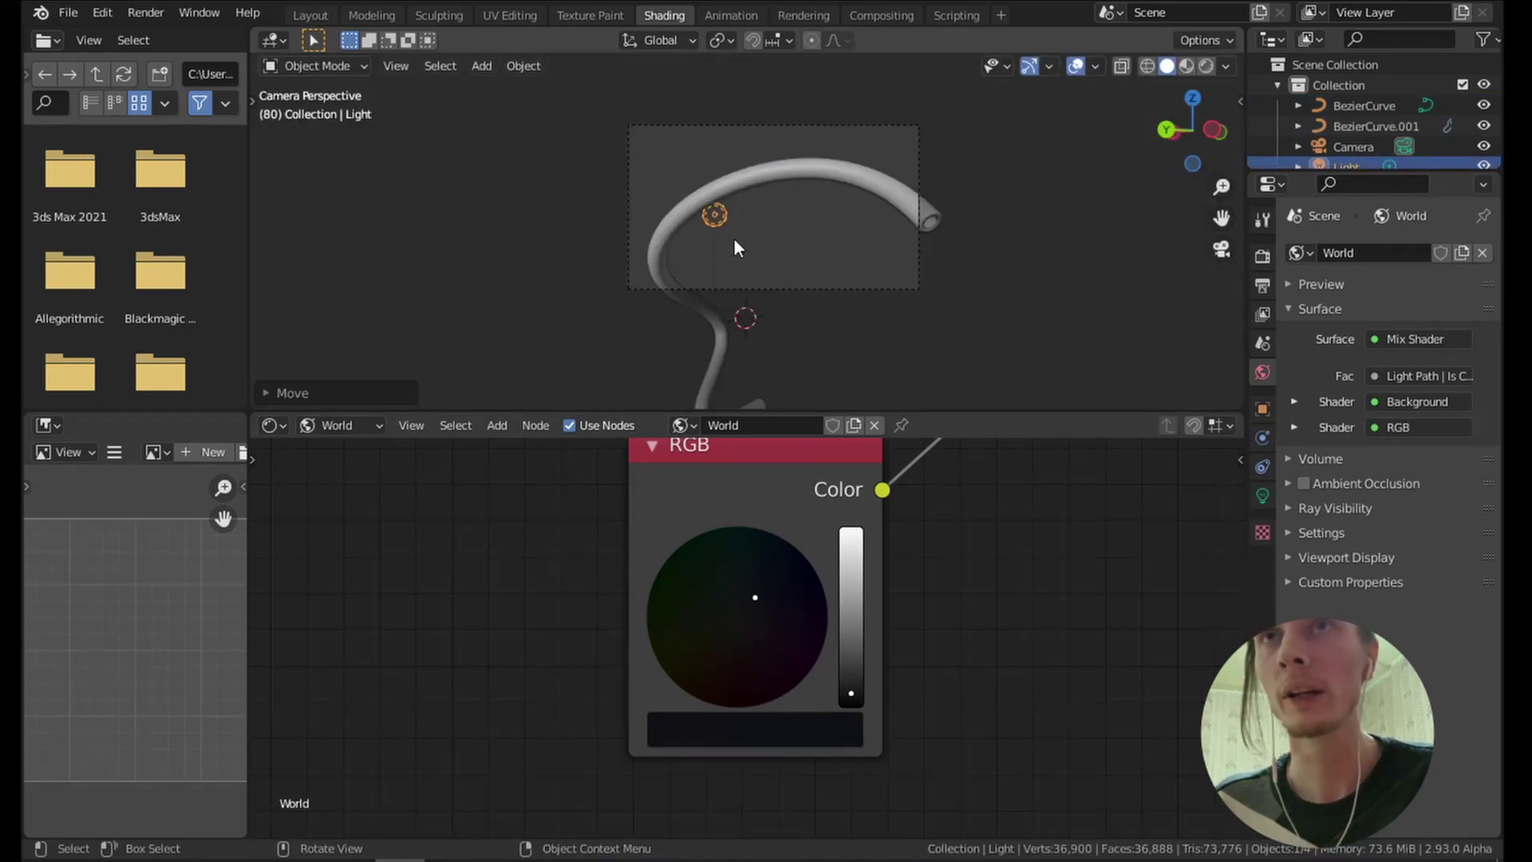
{"action": "key", "text": "g"}
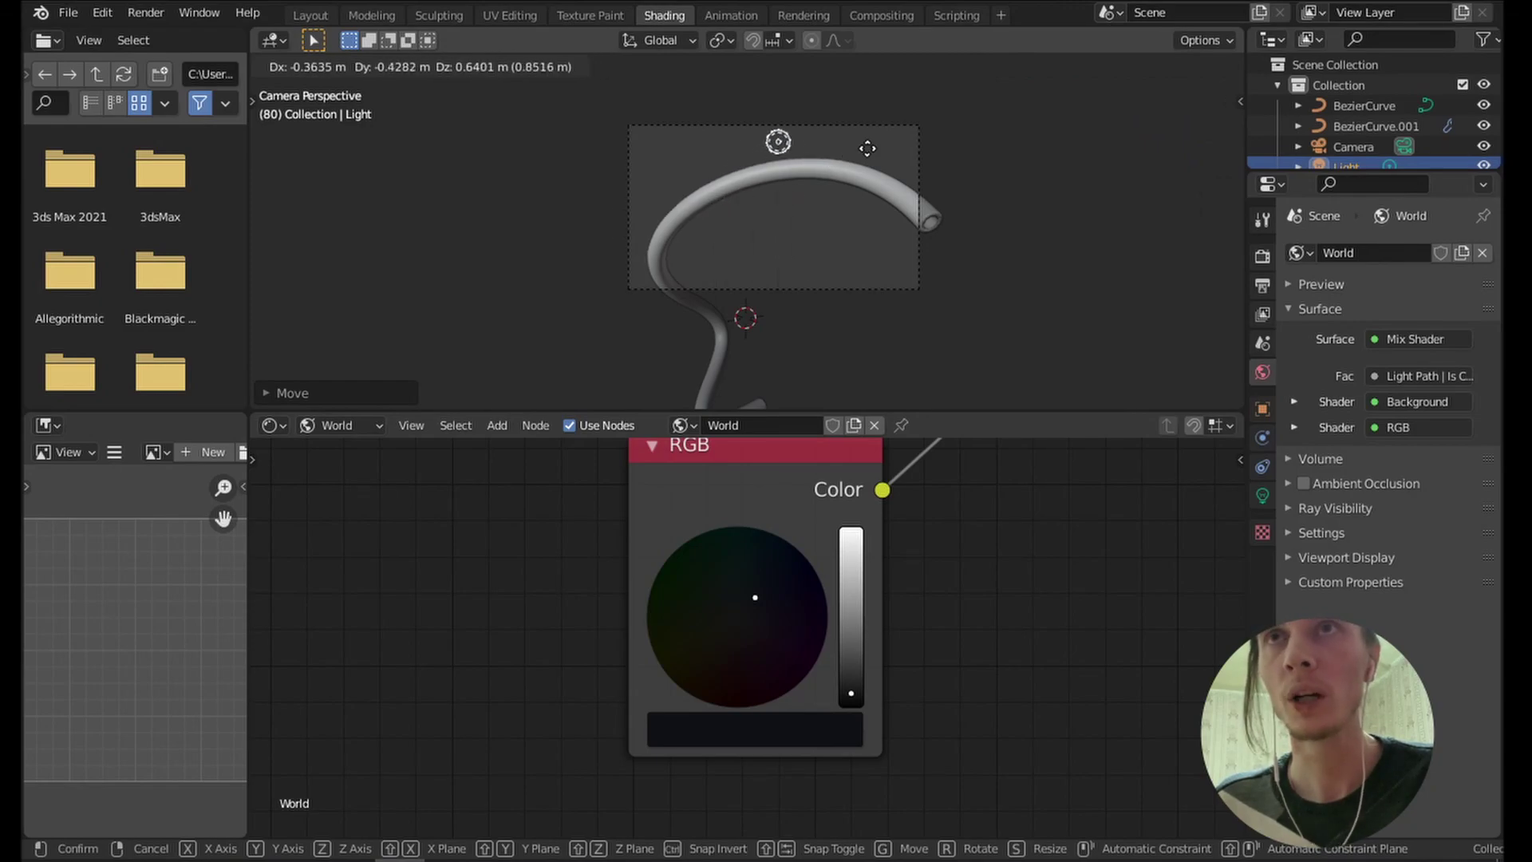
{"action": "left_click", "coordinate": [922, 134]}
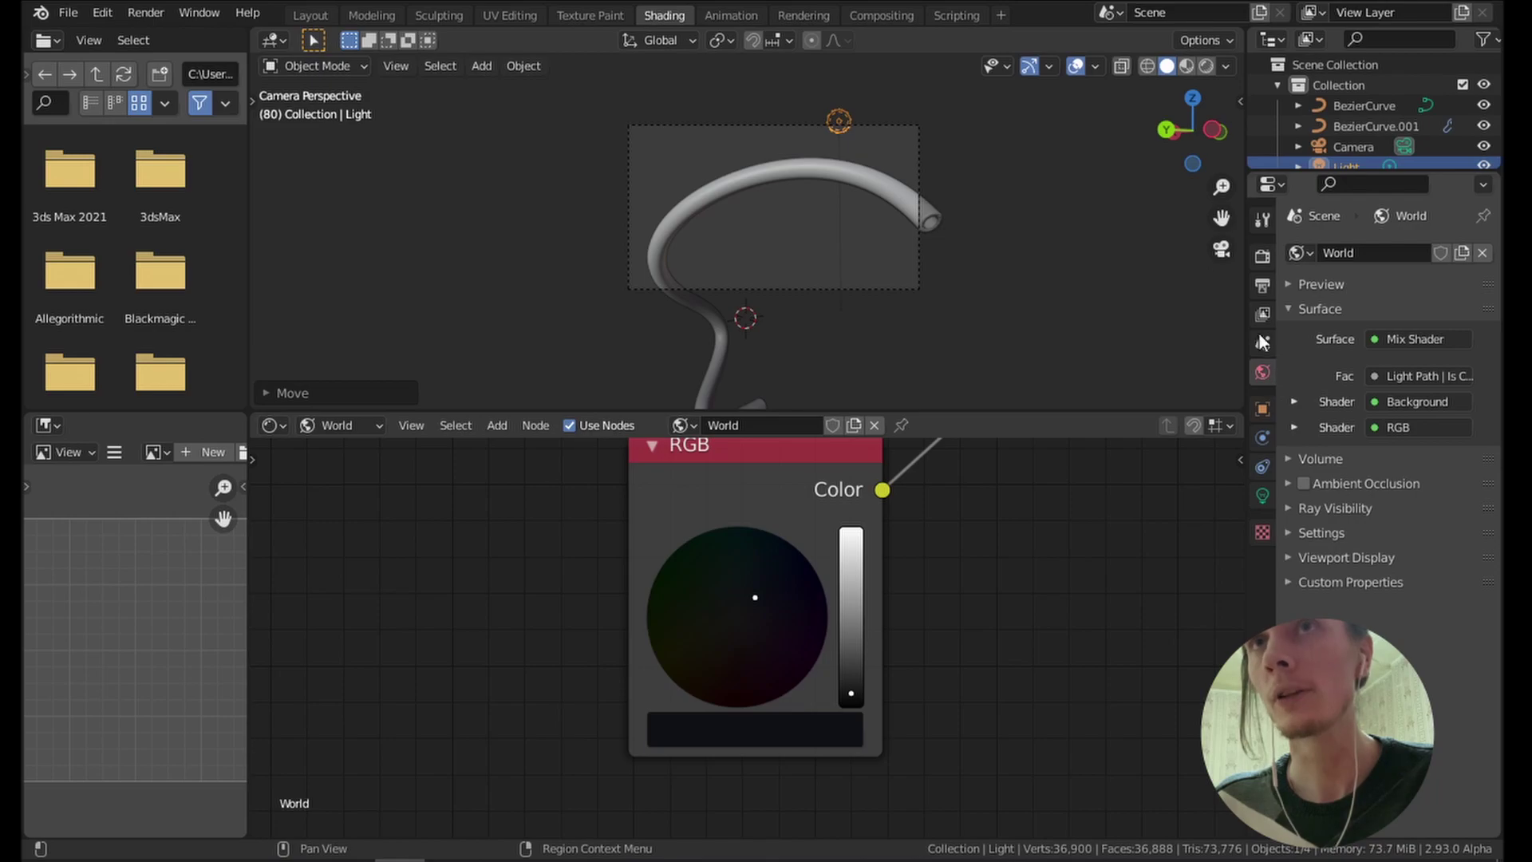
Change the light's type to Area and rotate it to aim at the tube.
{"action": "left_click", "coordinate": [1263, 495]}
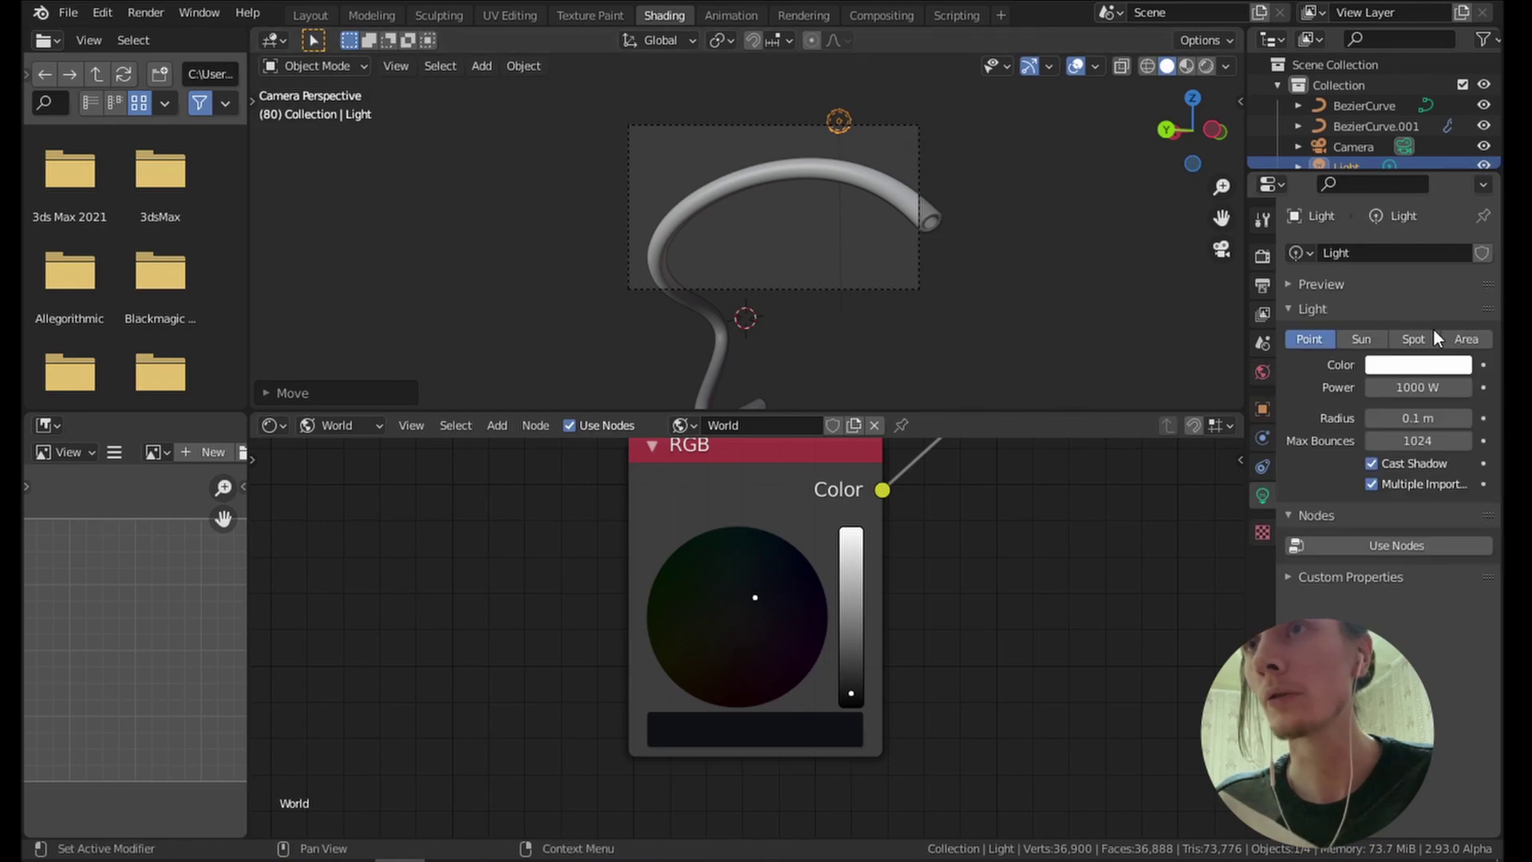
{"action": "left_click", "coordinate": [1466, 338]}
{"action": "middle_click_drag", "start_coordinate": [667, 244], "coordinate": [920, 253]}
{"action": "scroll", "coordinate": [919, 254], "scroll_direction": "up", "scroll_amount": 3}
{"action": "key", "text": "r"}
{"action": "left_click", "coordinate": [667, 268]}
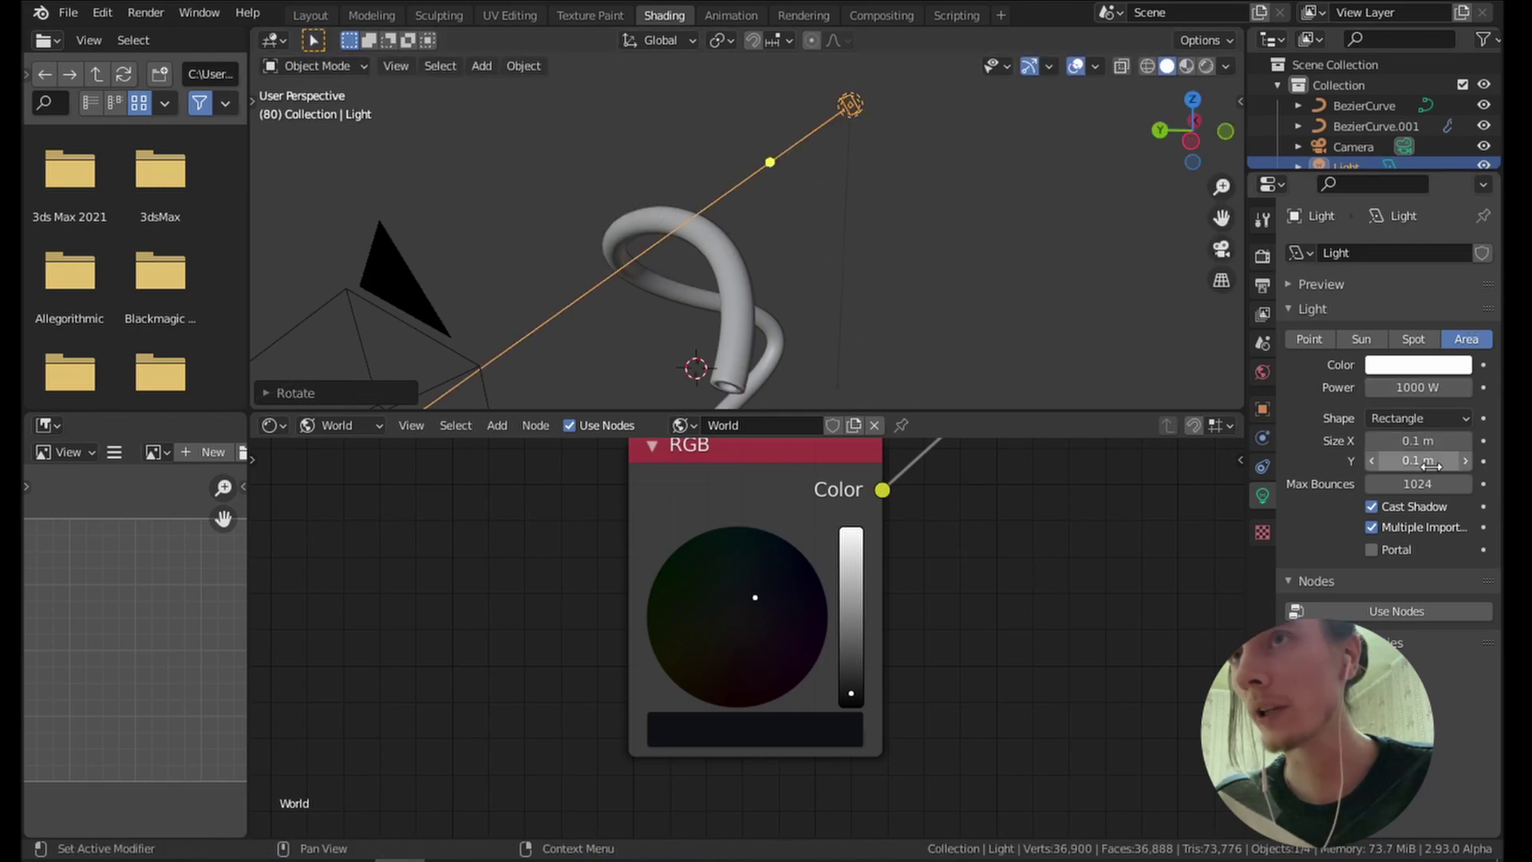
Set the area light's shape to Disk and scale the light up.
{"action": "left_click", "coordinate": [1420, 420]}
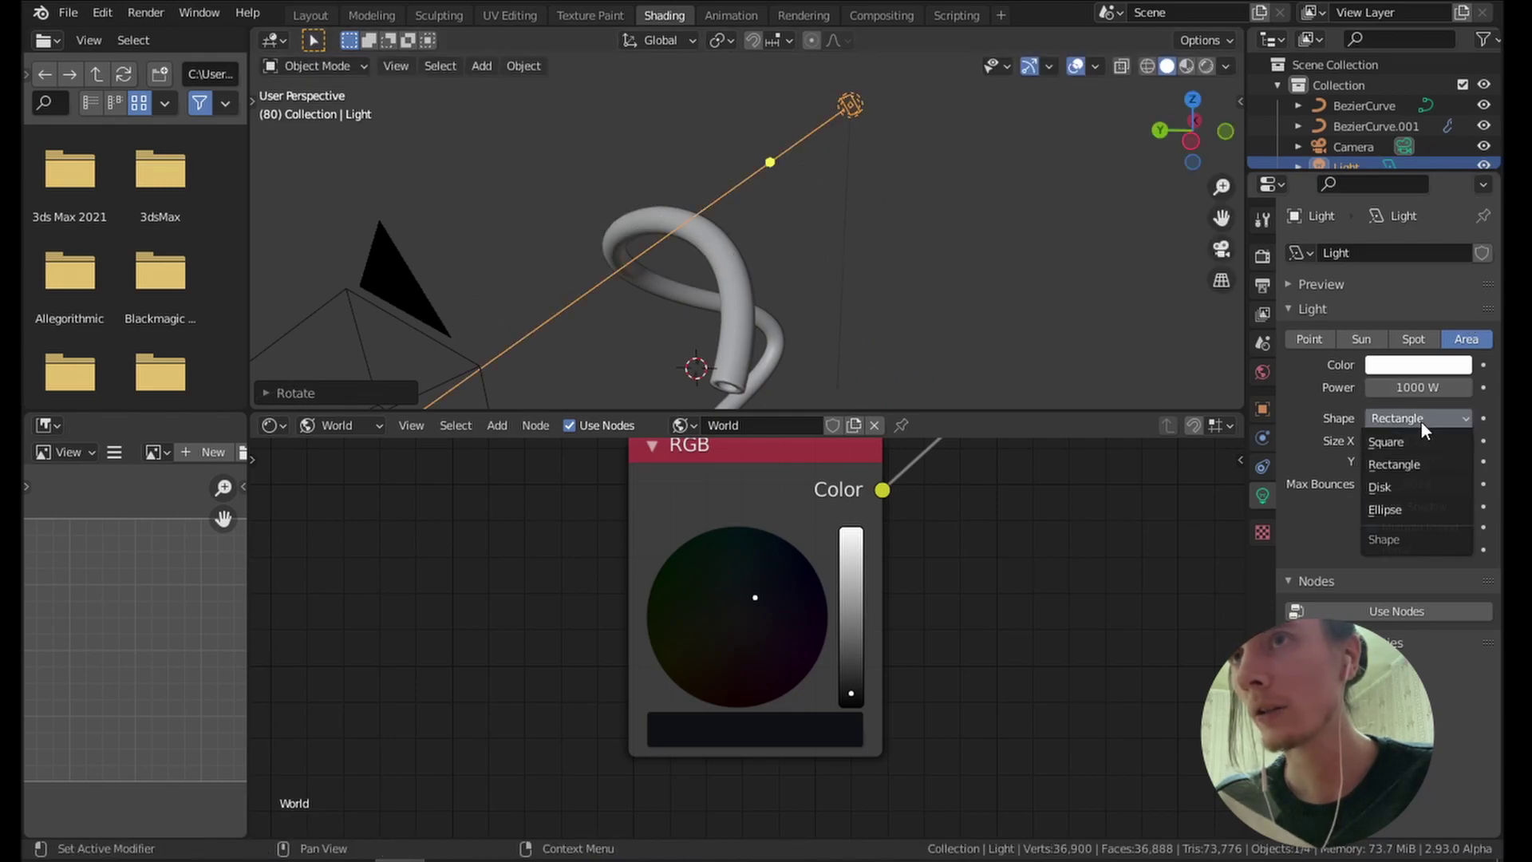
{"action": "left_click", "coordinate": [1411, 489]}
{"action": "key", "text": "KP_0"}
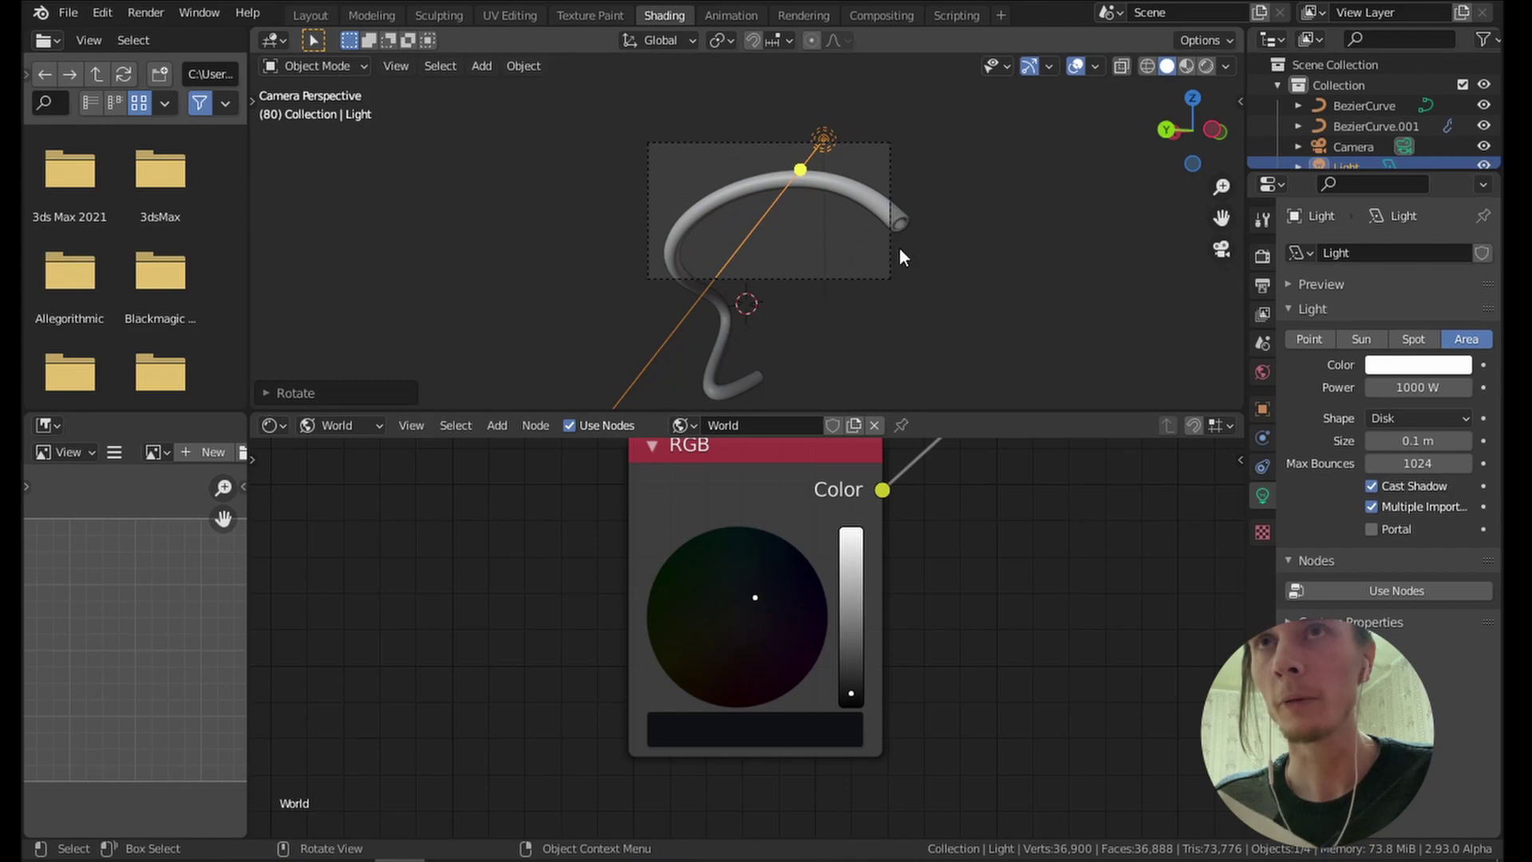
{"action": "key", "text": "s"}
{"action": "left_click", "coordinate": [369, 164]}
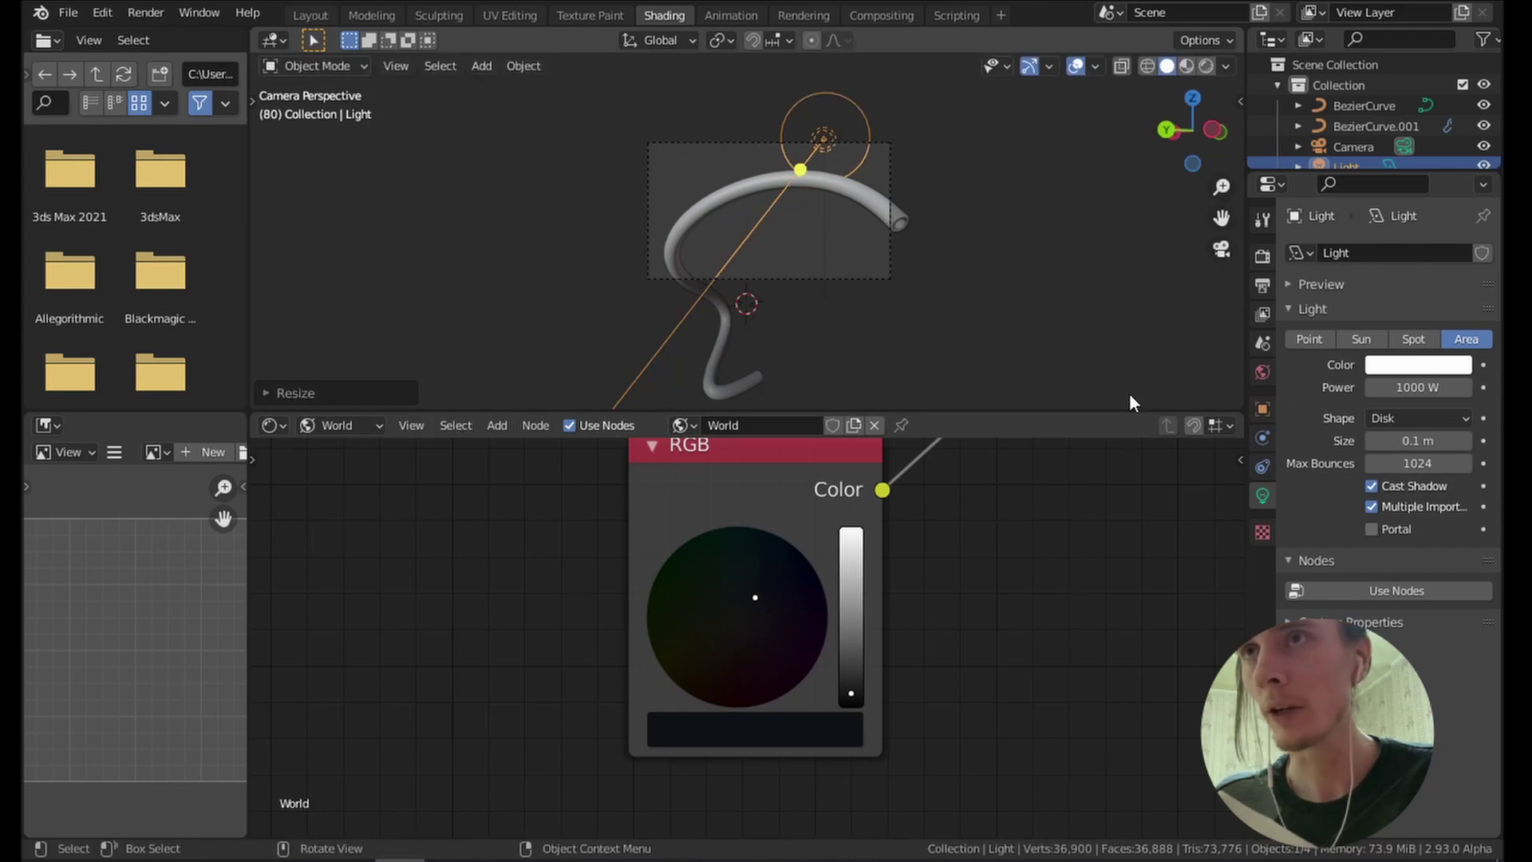
Set the area light's power to 5000 W.
{"action": "left_click", "coordinate": [1404, 388]}
{"action": "key", "text": "ctrl+a"}
{"action": "type", "text": "5000"}
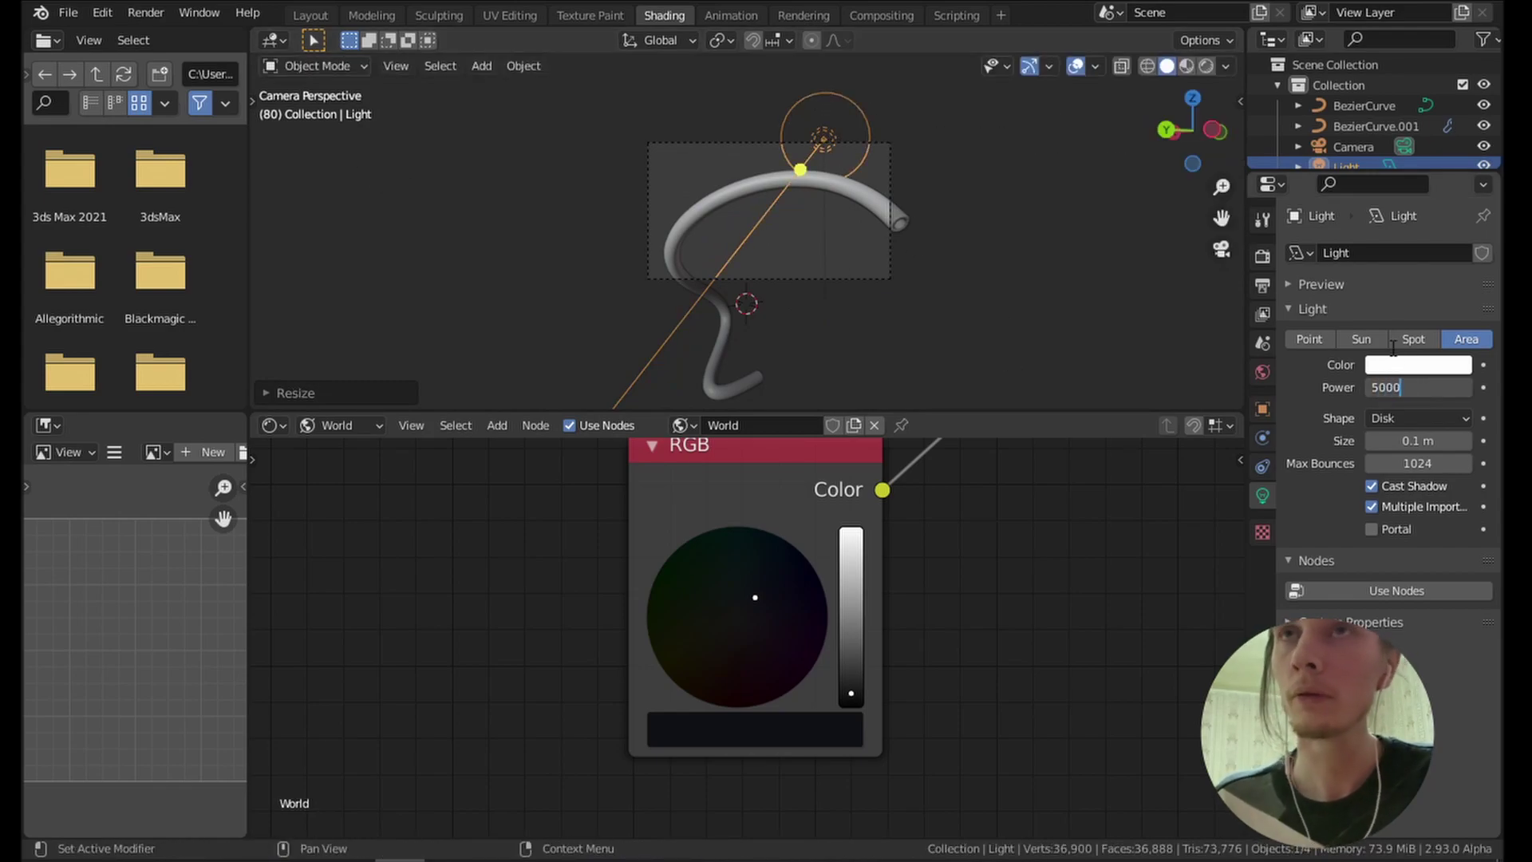
{"action": "key", "text": "Return"}
Show the camera view in rendered shading and save the file.
{"action": "key", "text": "z"}
{"action": "left_click", "coordinate": [848, 187]}
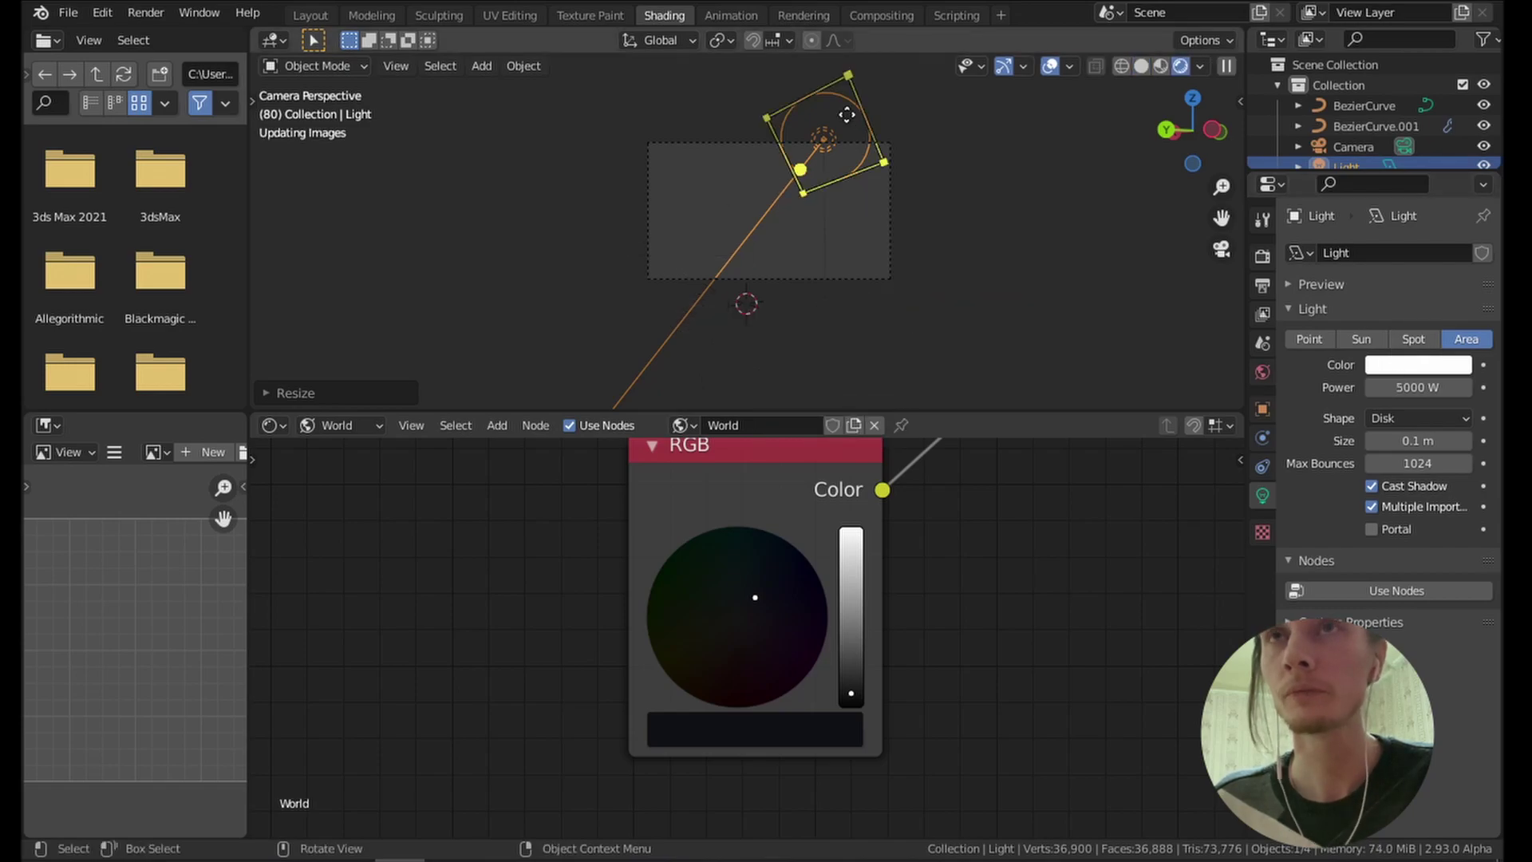
{"action": "key", "text": "ctrl+s"}
{"action": "left_click", "coordinate": [798, 212]}
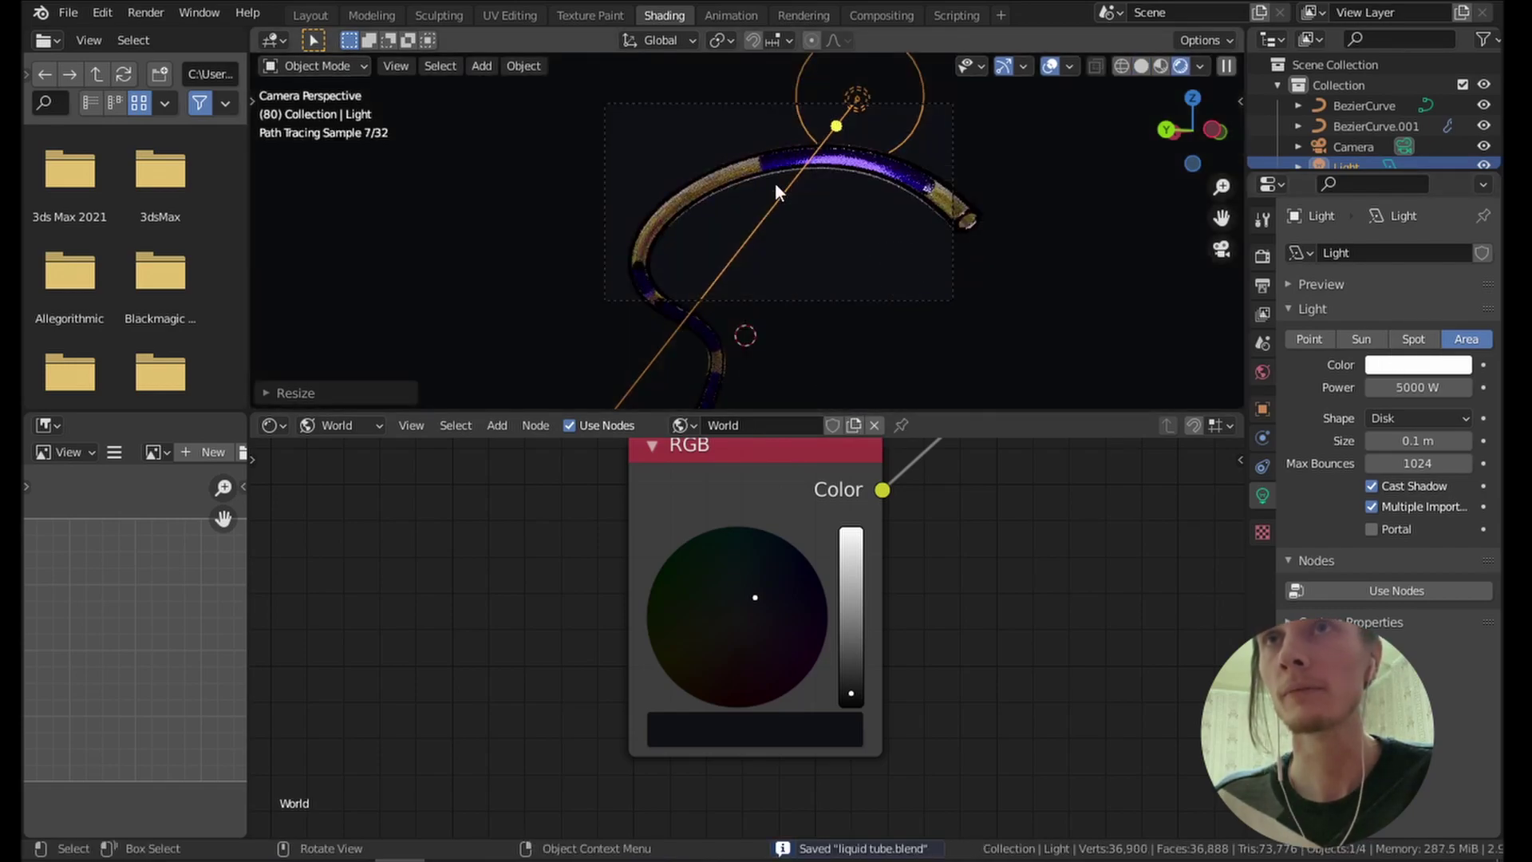
{"action": "scroll", "coordinate": [958, 206], "scroll_direction": "up", "scroll_amount": 2}
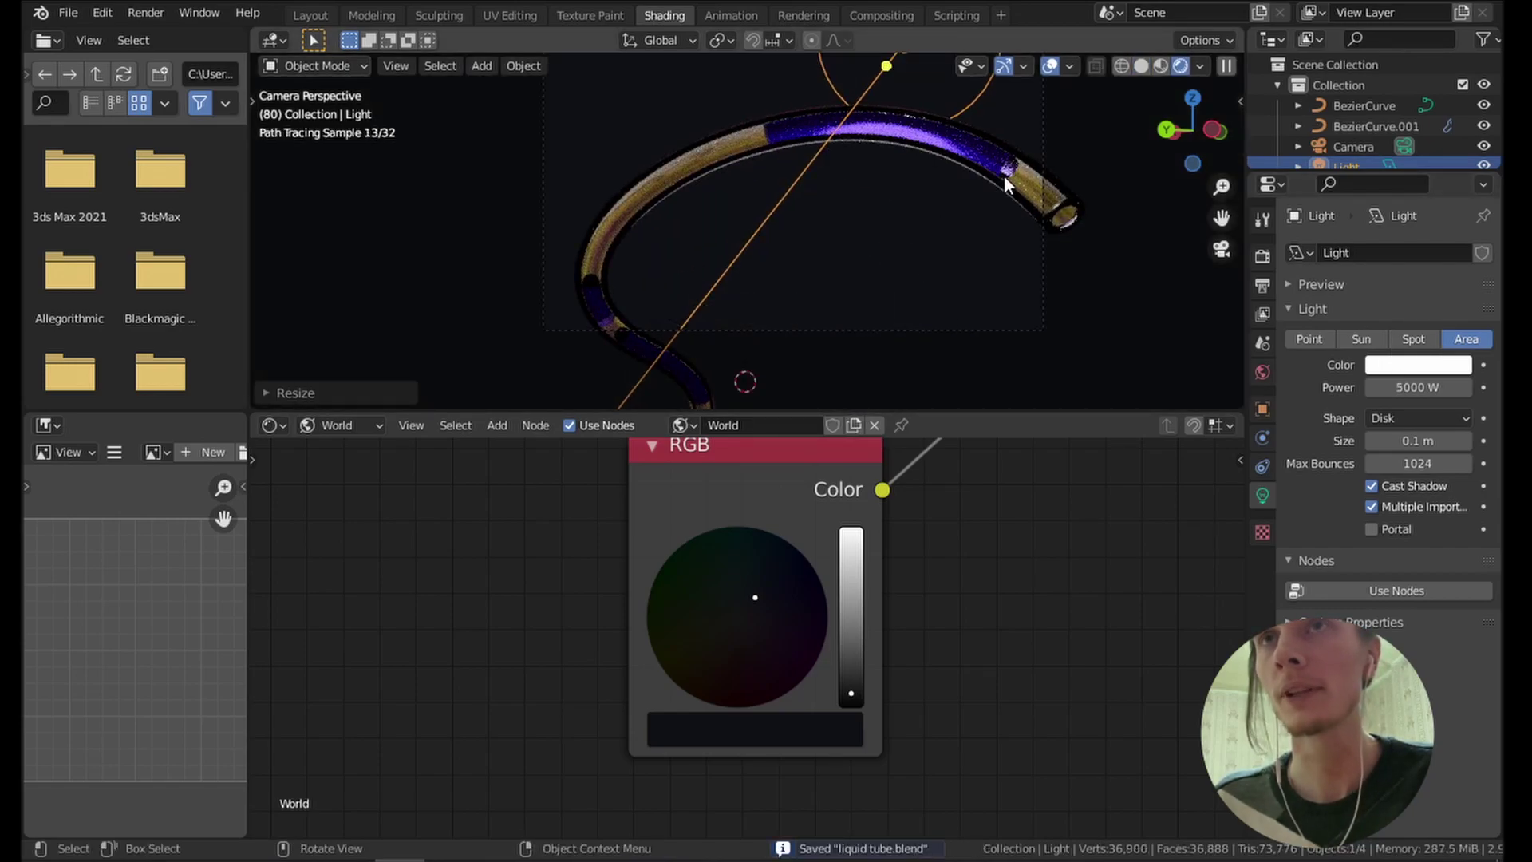
Play the animation to frame 125, and adjust the area light's aim and disk size to about 0.133 m.
{"action": "key", "text": "space"}
{"action": "middle_click_drag", "start_coordinate": [1024, 177], "coordinate": [811, 170]}
{"action": "middle_click_drag", "start_coordinate": [790, 237], "coordinate": [815, 137]}
{"action": "left_click", "coordinate": [806, 137]}
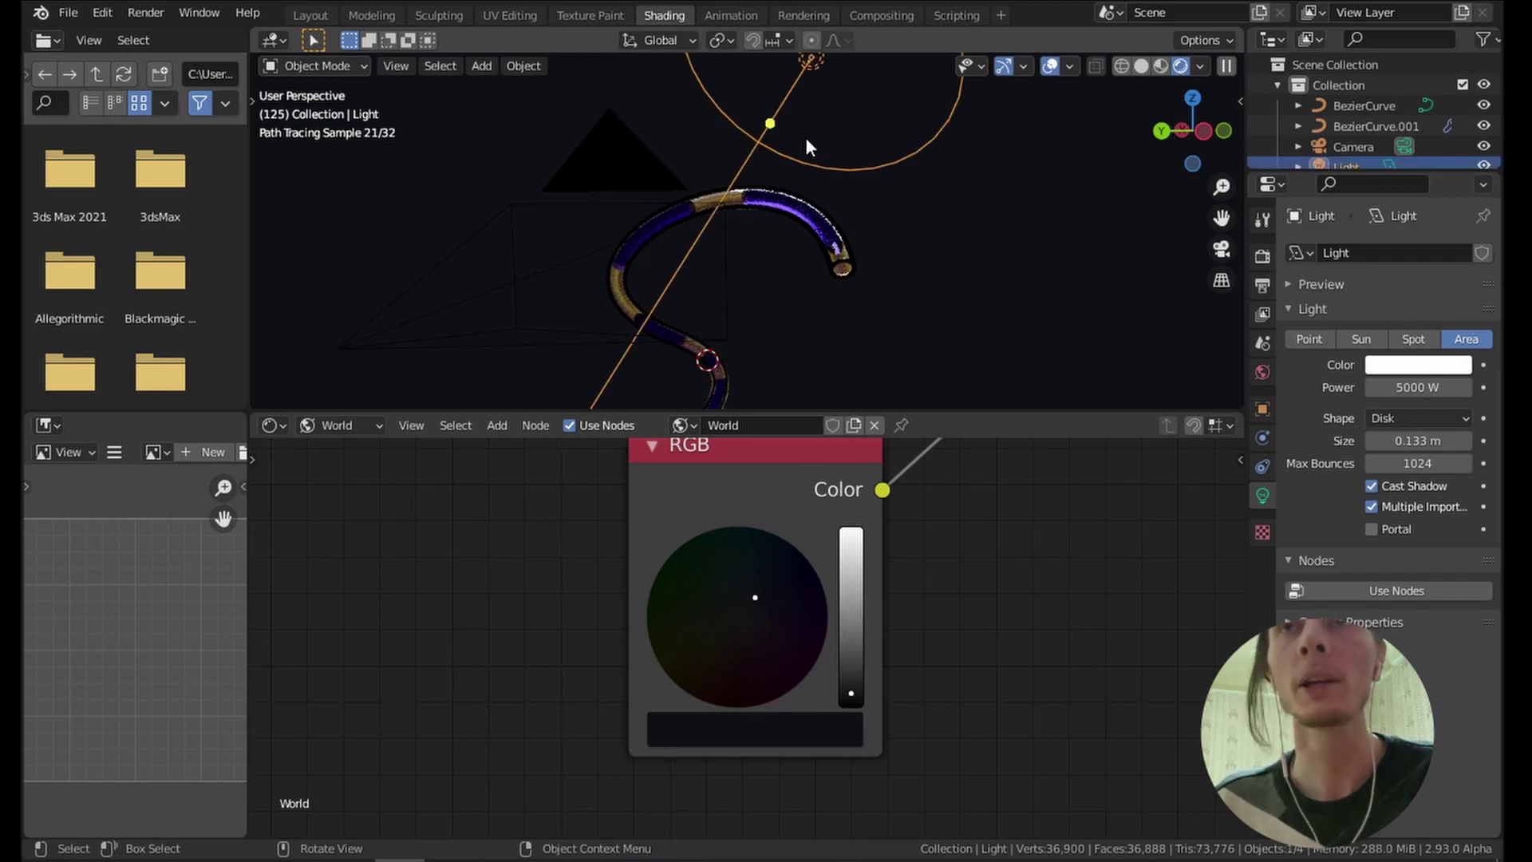
{"action": "key", "text": "KP_0"}
{"action": "scroll", "coordinate": [840, 176], "scroll_direction": "up", "scroll_amount": 6}
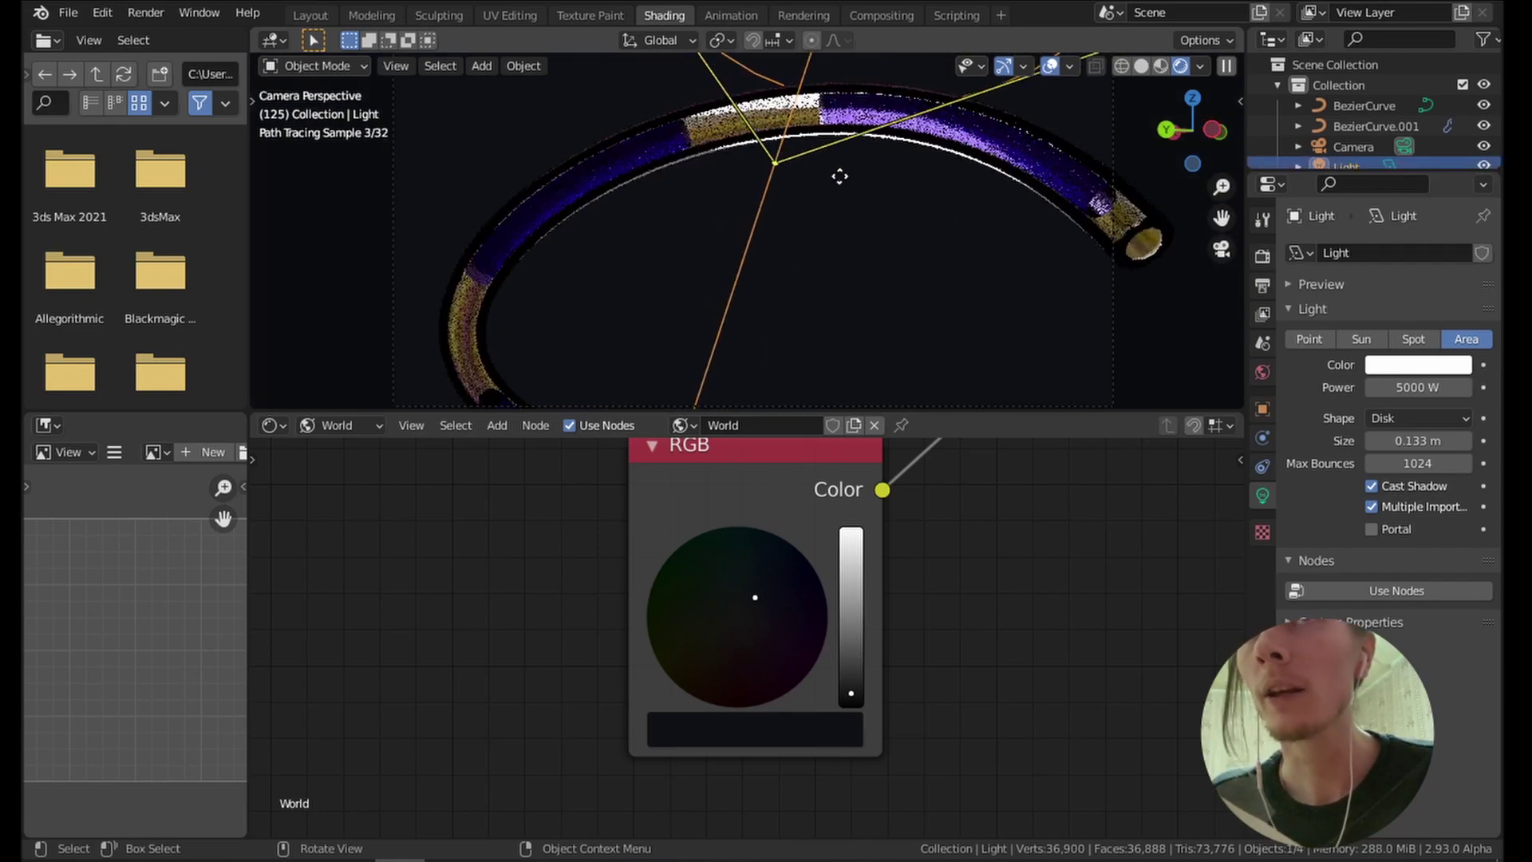
{"action": "scroll", "coordinate": [841, 181], "scroll_direction": "down", "scroll_amount": 3}
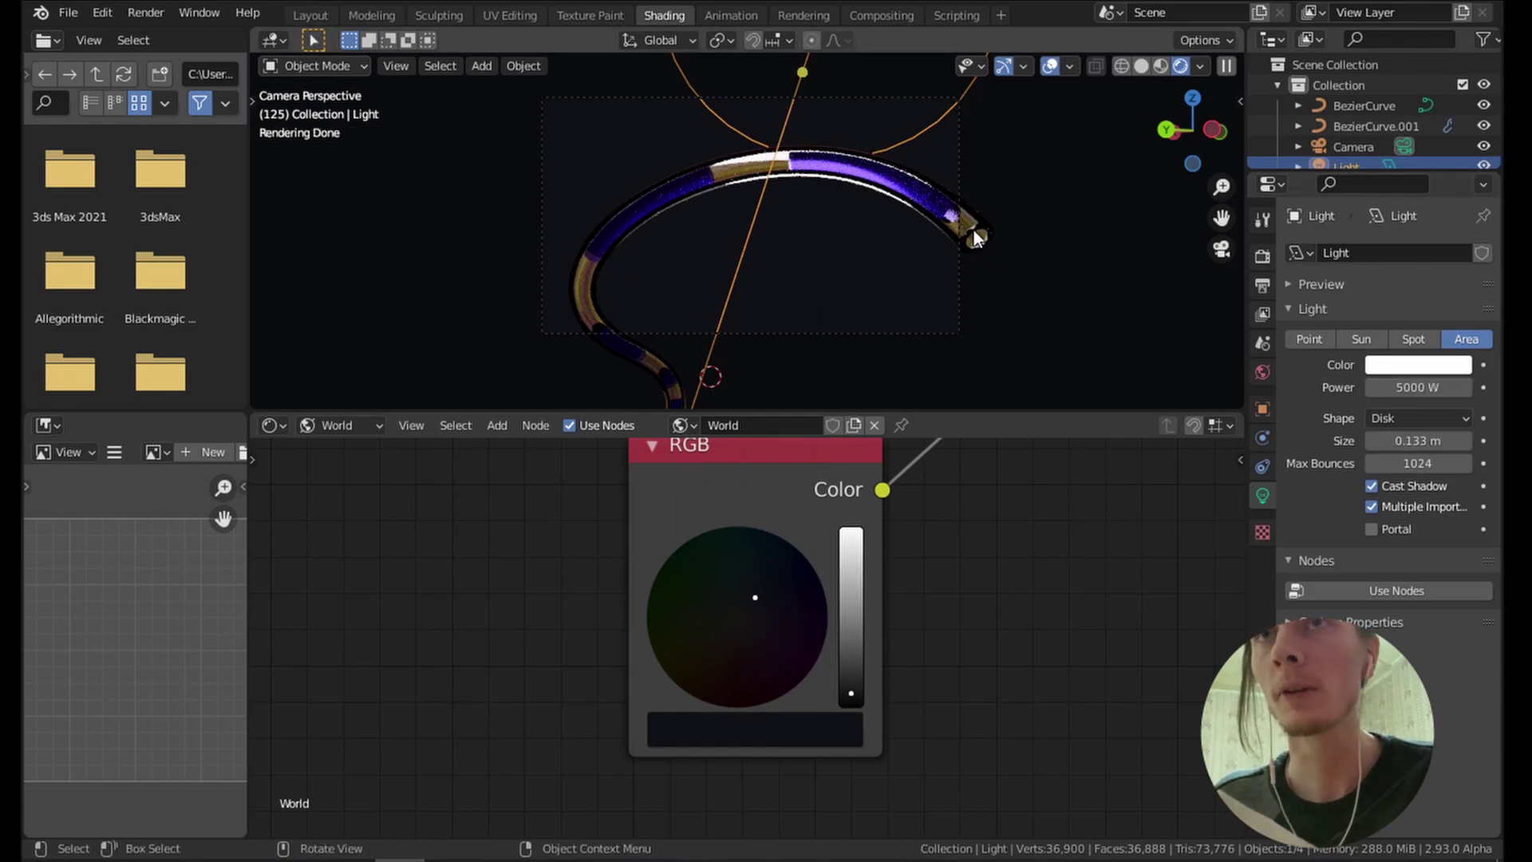
Scale the area light up further and move it in the camera view.
{"action": "key", "text": "s"}
{"action": "left_click", "coordinate": [421, 294]}
{"action": "key", "text": "g"}
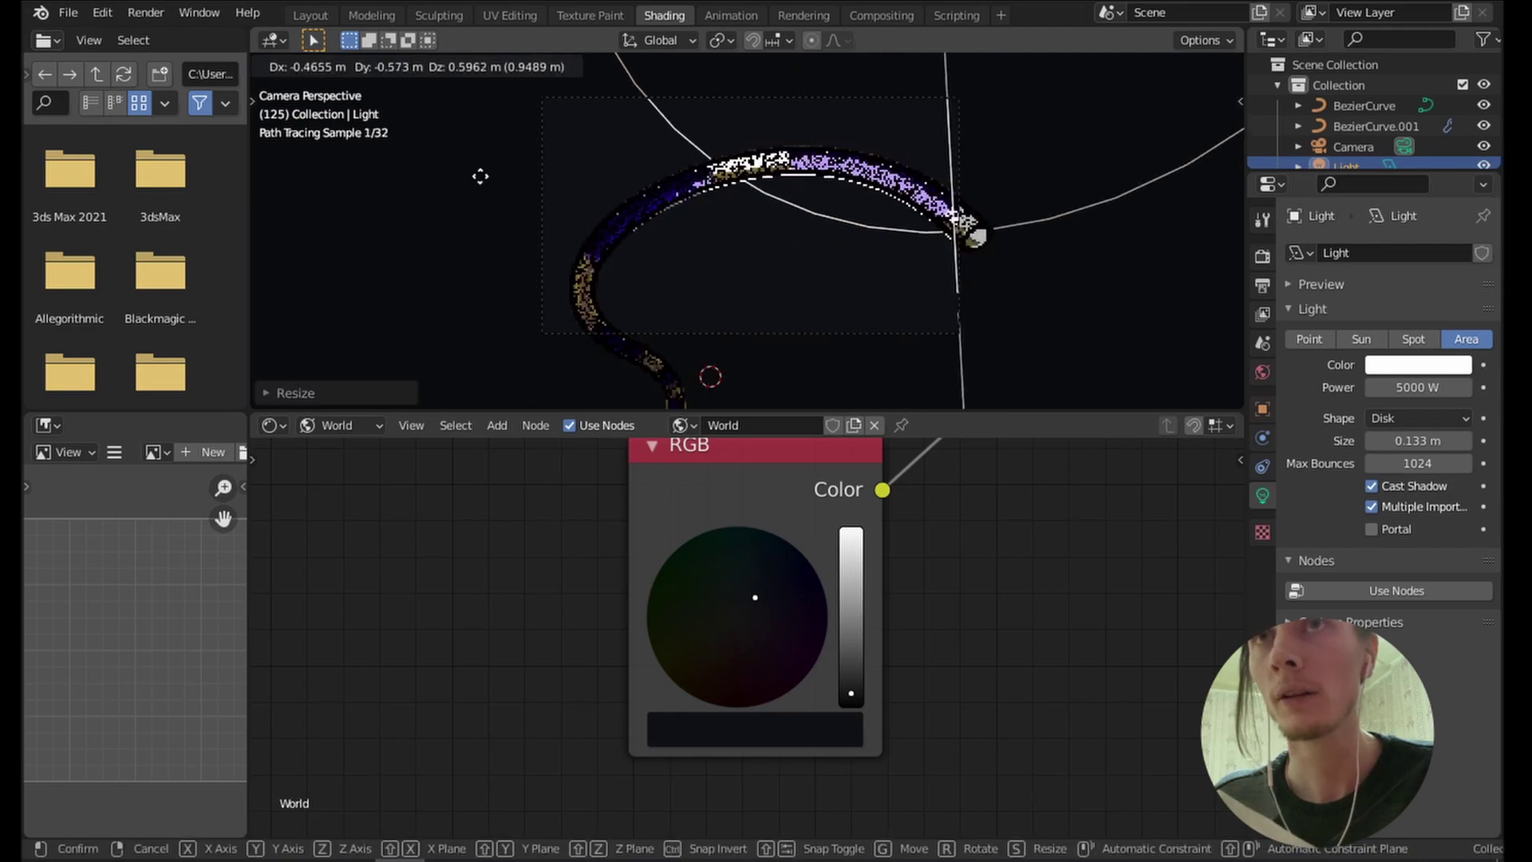
{"action": "left_click", "coordinate": [348, 88]}
Reposition the area light from a side angle and the camera view so it sits above the tube's arch.
{"action": "scroll", "coordinate": [878, 239], "scroll_direction": "down", "scroll_amount": 3}
{"action": "middle_click_drag", "start_coordinate": [963, 257], "coordinate": [783, 256]}
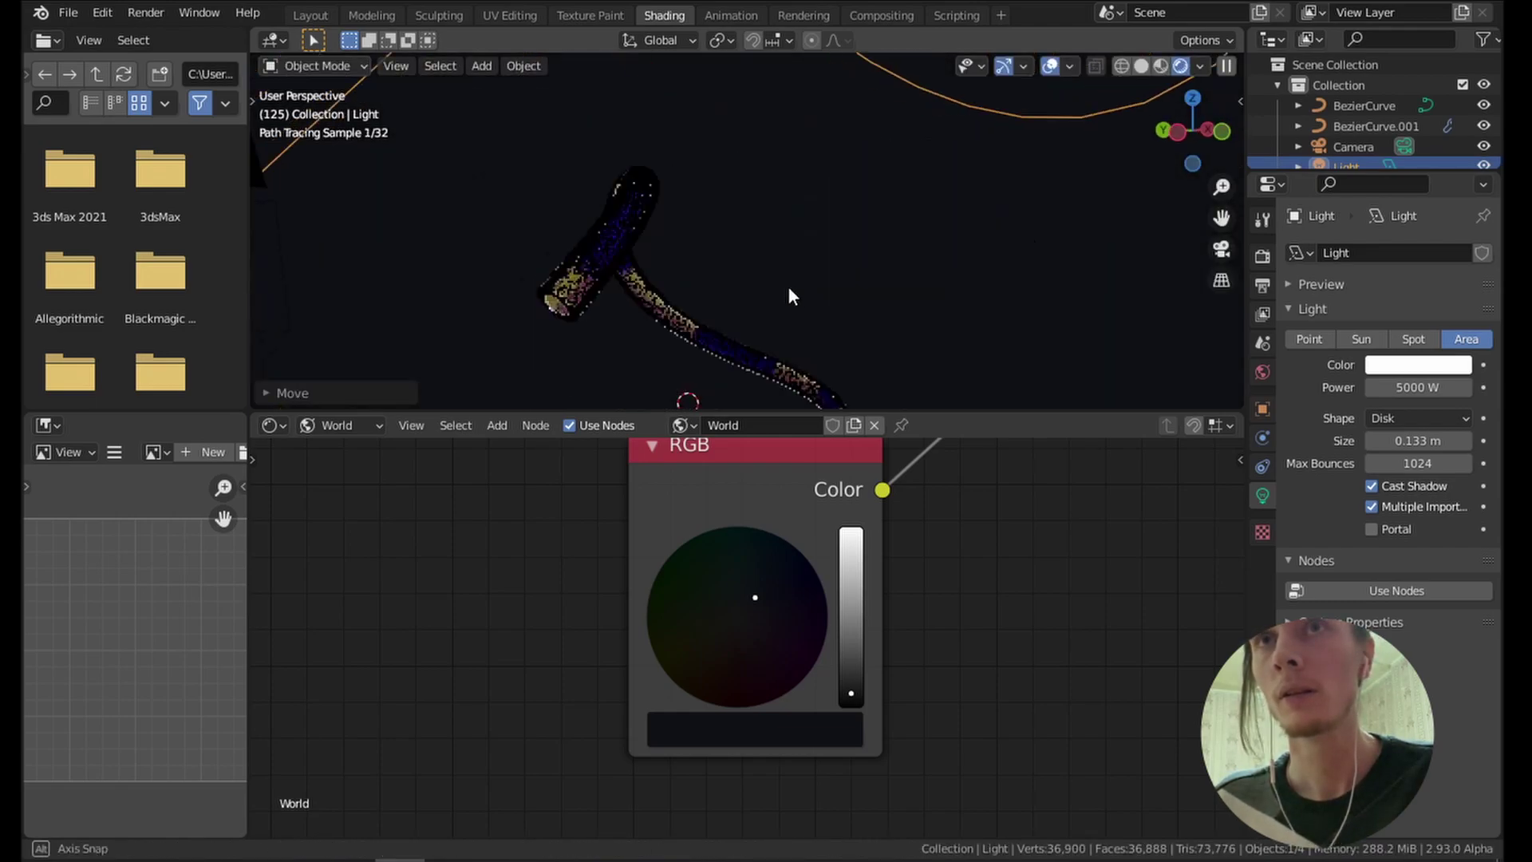
{"action": "key", "text": "g"}
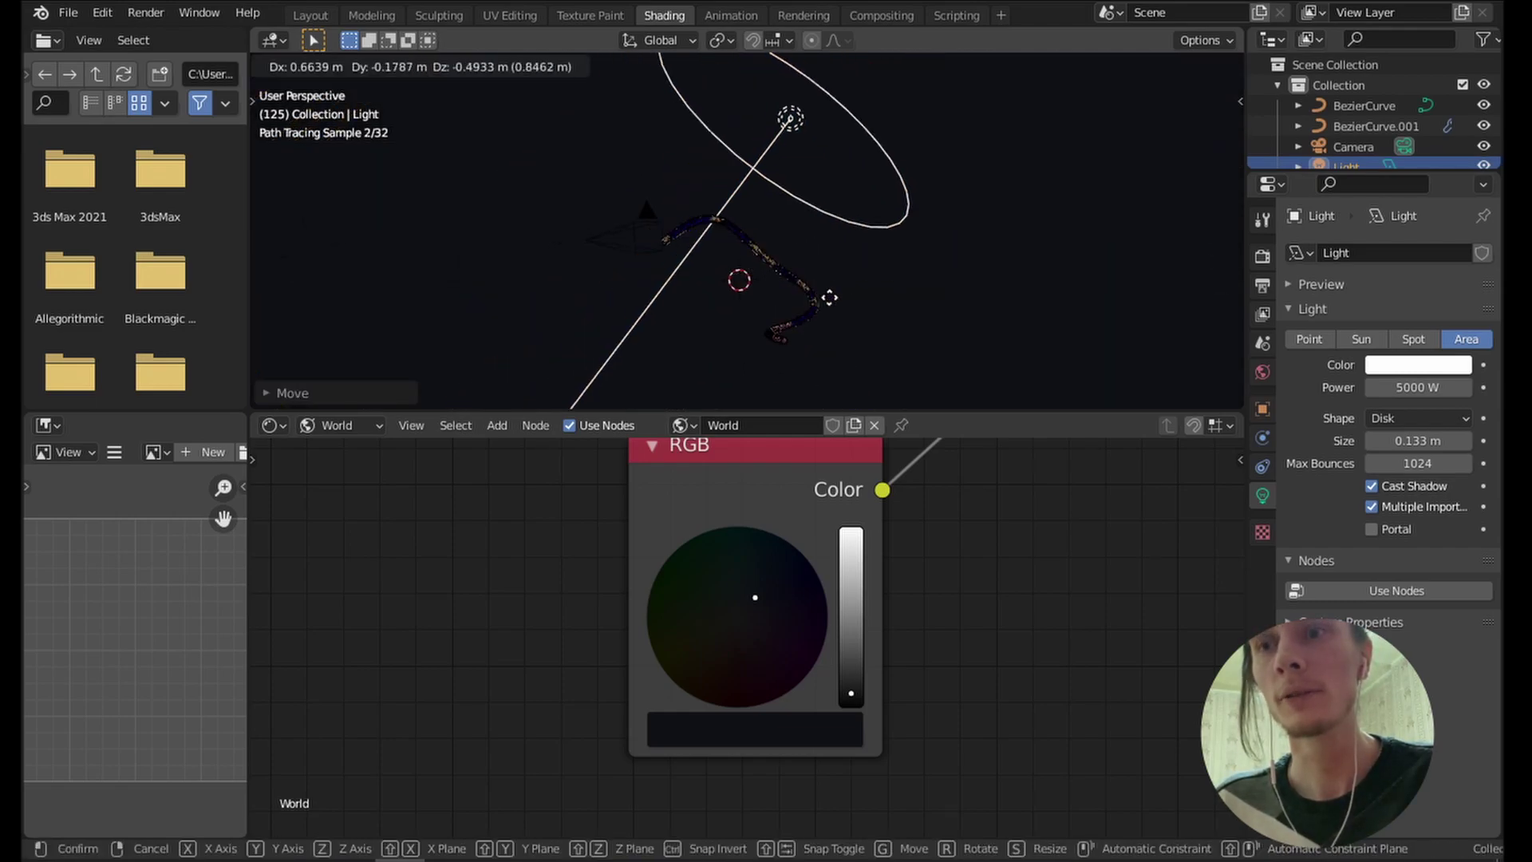
{"action": "left_click", "coordinate": [846, 297]}
{"action": "key", "text": "KP_0"}
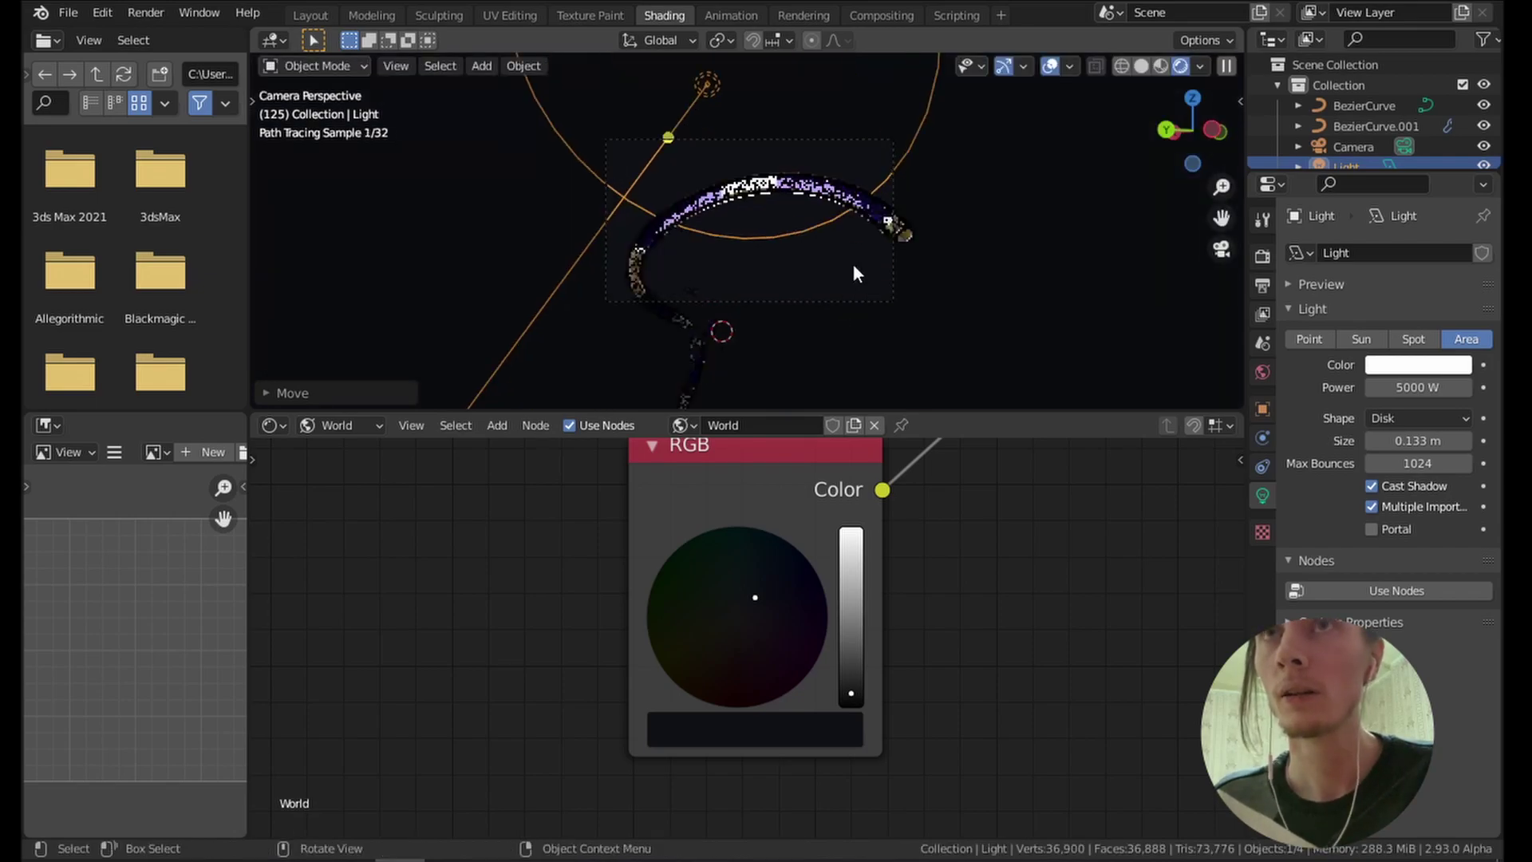
{"action": "key", "text": "g"}
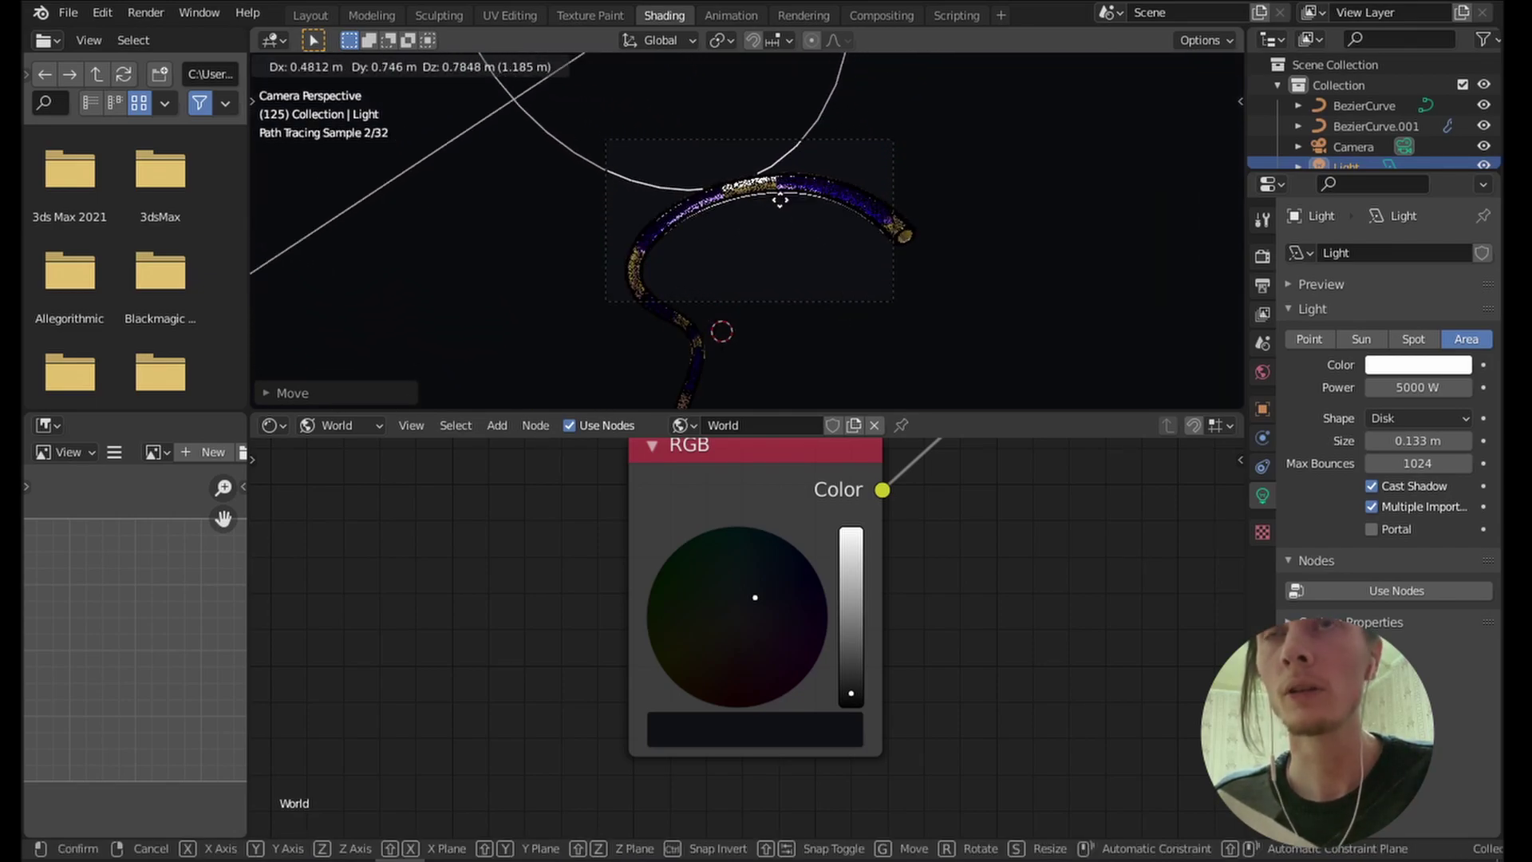
{"action": "left_click", "coordinate": [780, 204]}
Rotate the area light about -28 degrees around global X and nudge its position above the tube.
{"action": "key", "text": "r"}
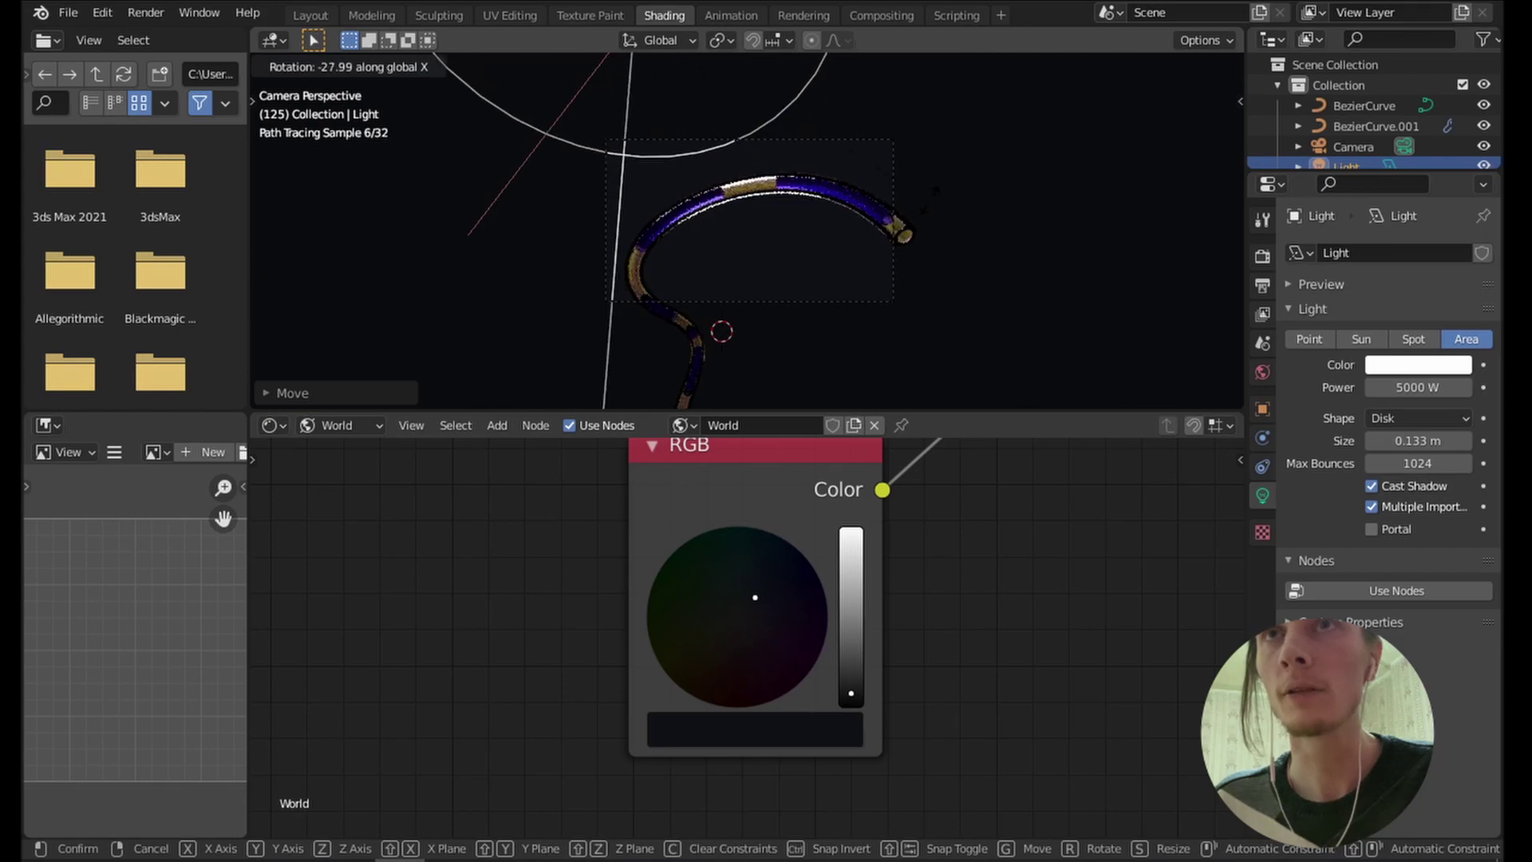
{"action": "left_click", "coordinate": [932, 205]}
{"action": "scroll", "coordinate": [931, 199], "scroll_direction": "up", "scroll_amount": 3}
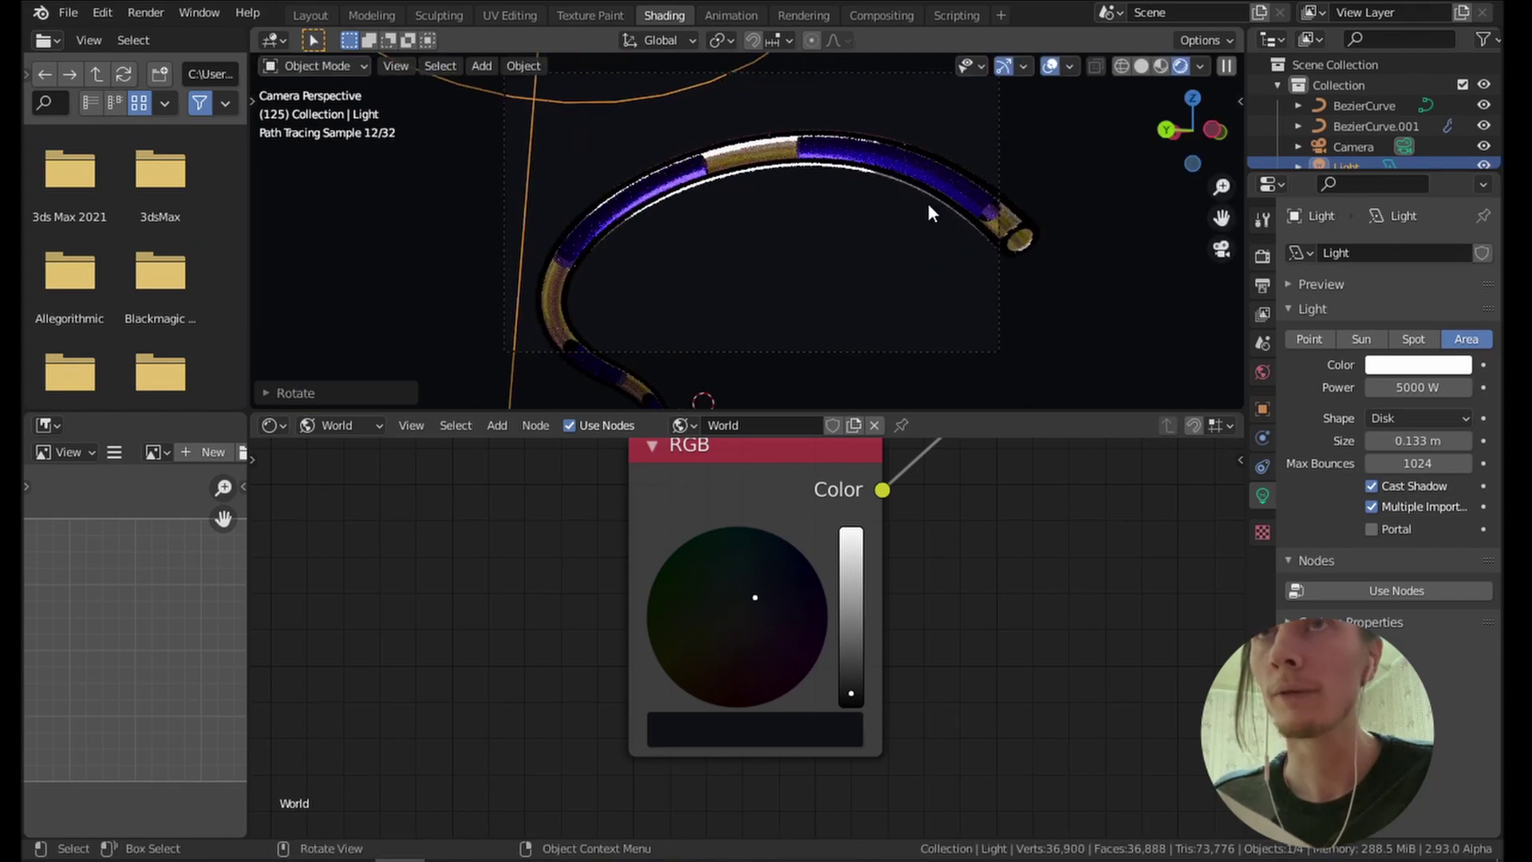
{"action": "key", "text": "g"}
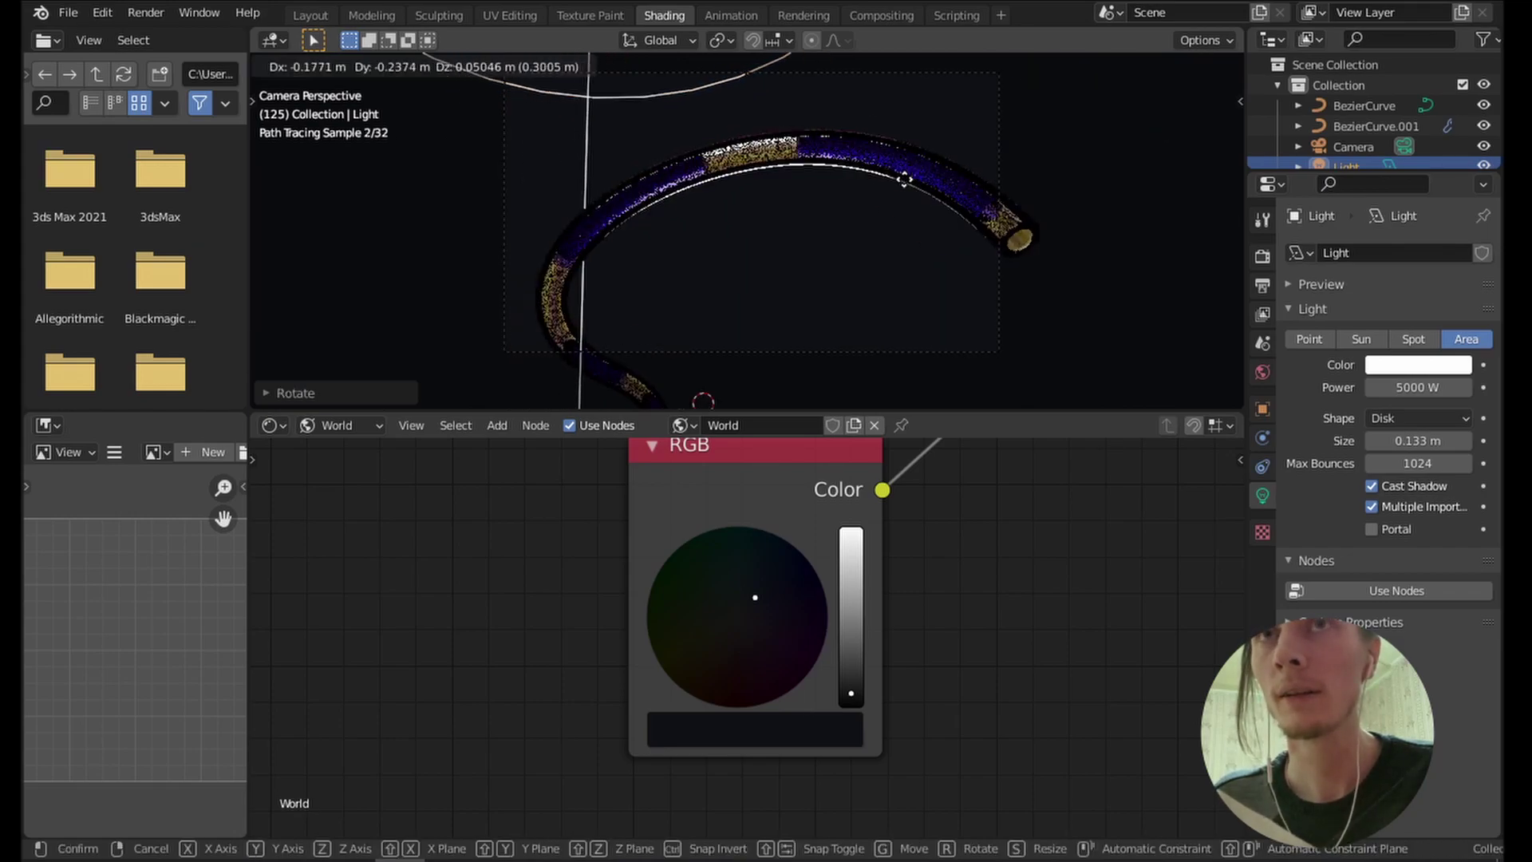
{"action": "left_click", "coordinate": [904, 179]}
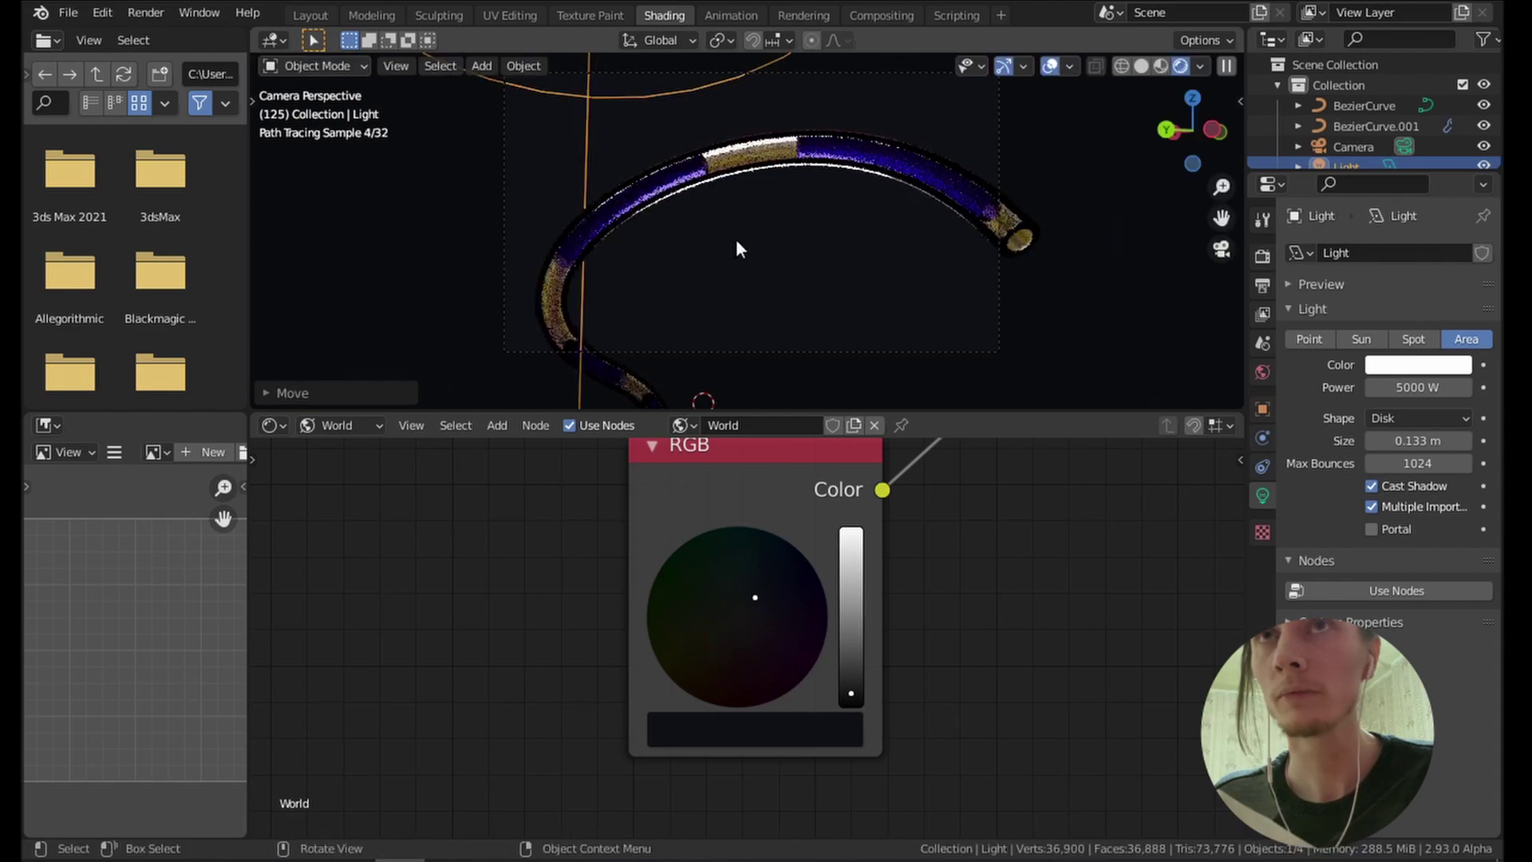
Raise the area light's power to 10000 W.
{"action": "middle_click_drag", "start_coordinate": [736, 238], "coordinate": [731, 238]}
{"action": "left_click", "coordinate": [1436, 384]}
{"action": "key", "text": "ctrl+a"}
{"action": "type", "text": "10000"}
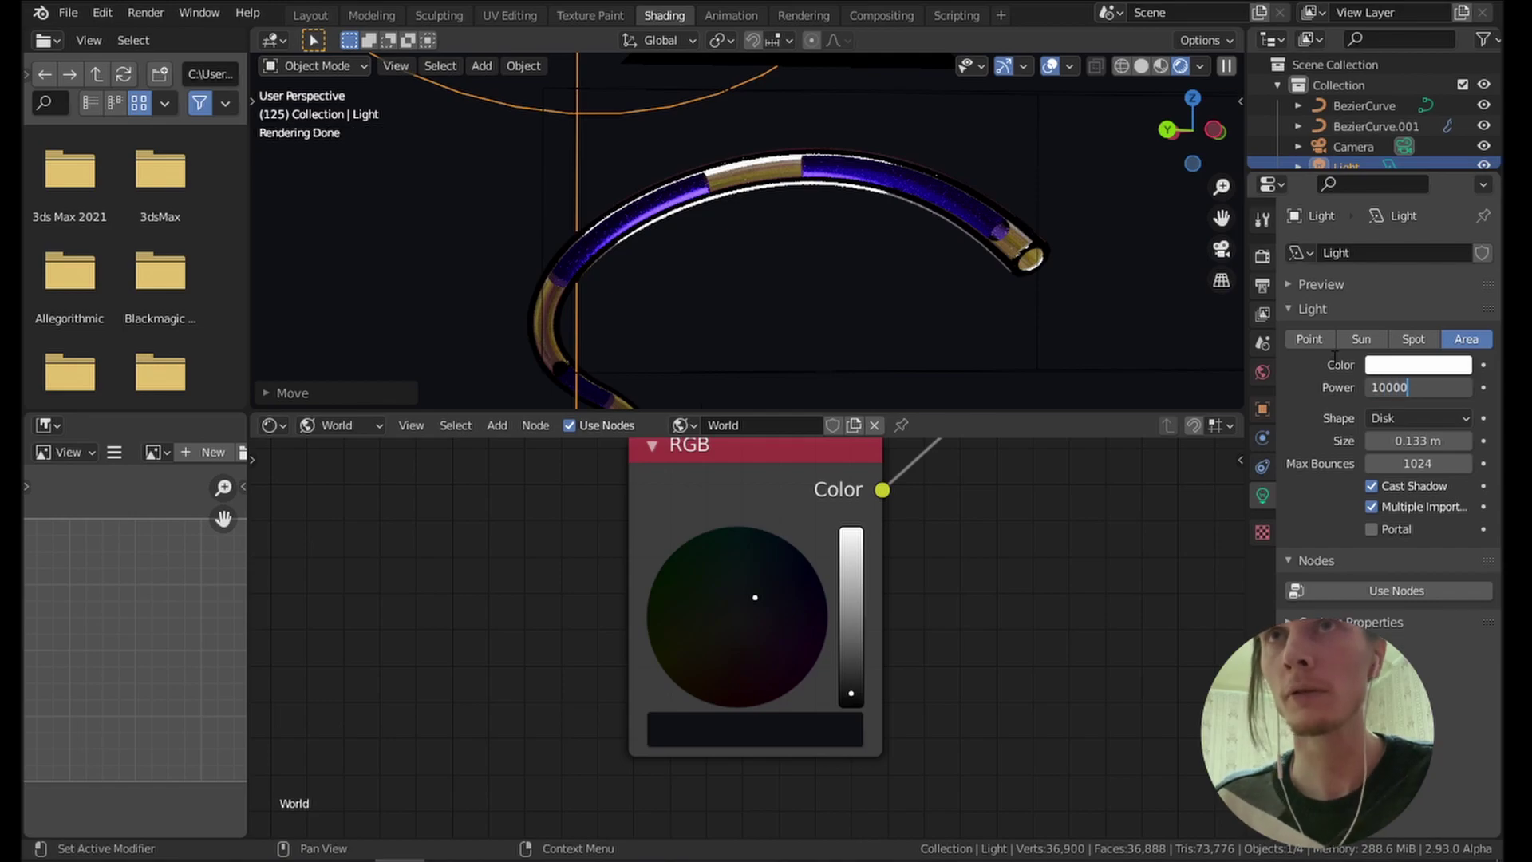
{"action": "key", "text": "Return"}
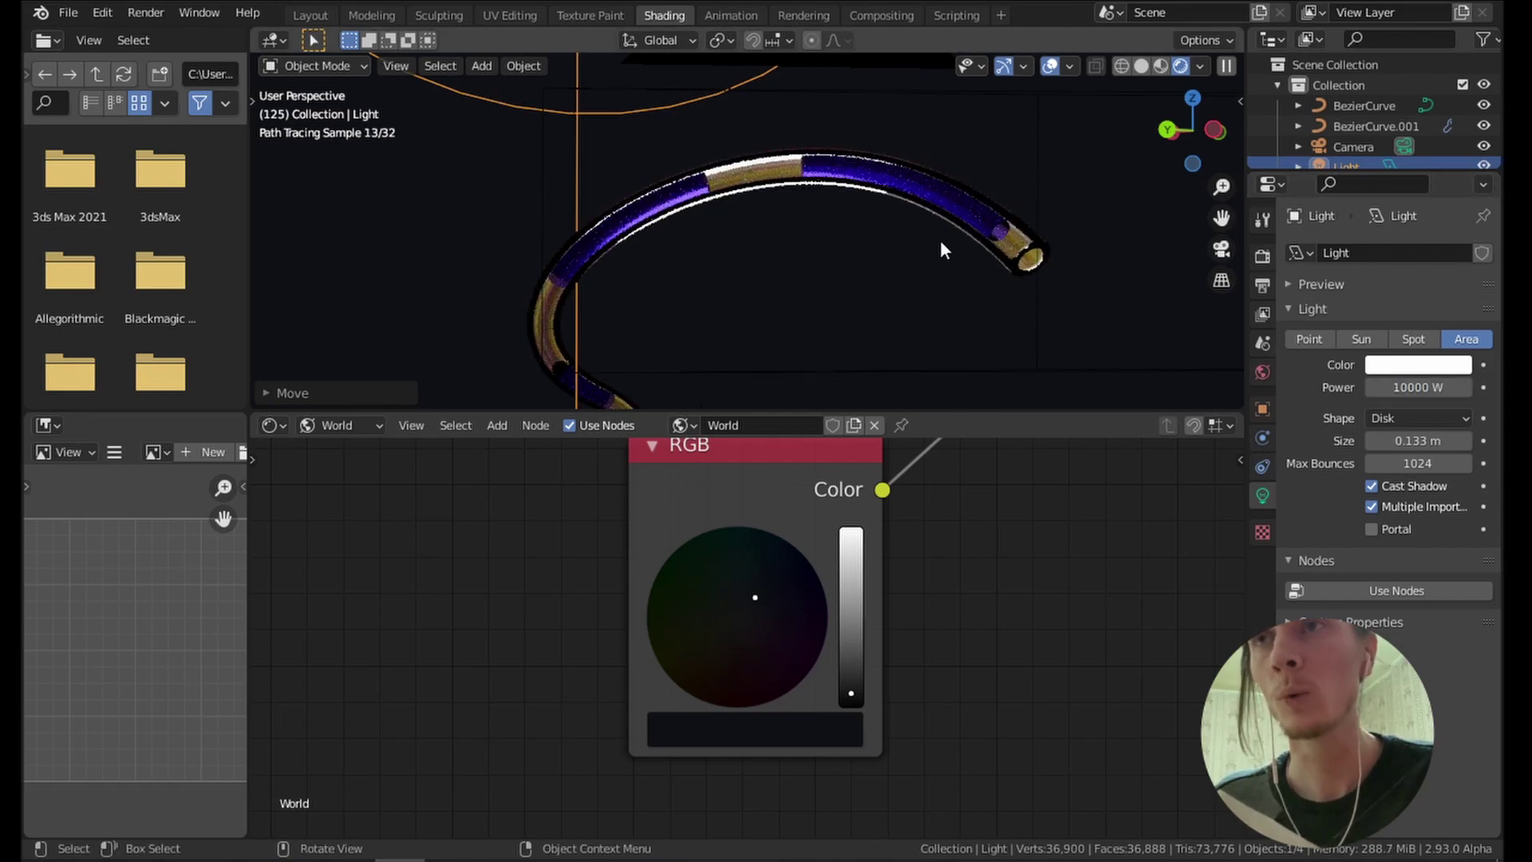
Move the area light along its local Z axis closer to the tube and return to the camera view.
{"action": "scroll", "coordinate": [873, 217], "scroll_direction": "down", "scroll_amount": 4}
{"action": "key", "text": "g"}
{"action": "key", "text": "z"}
{"action": "key", "text": "z"}
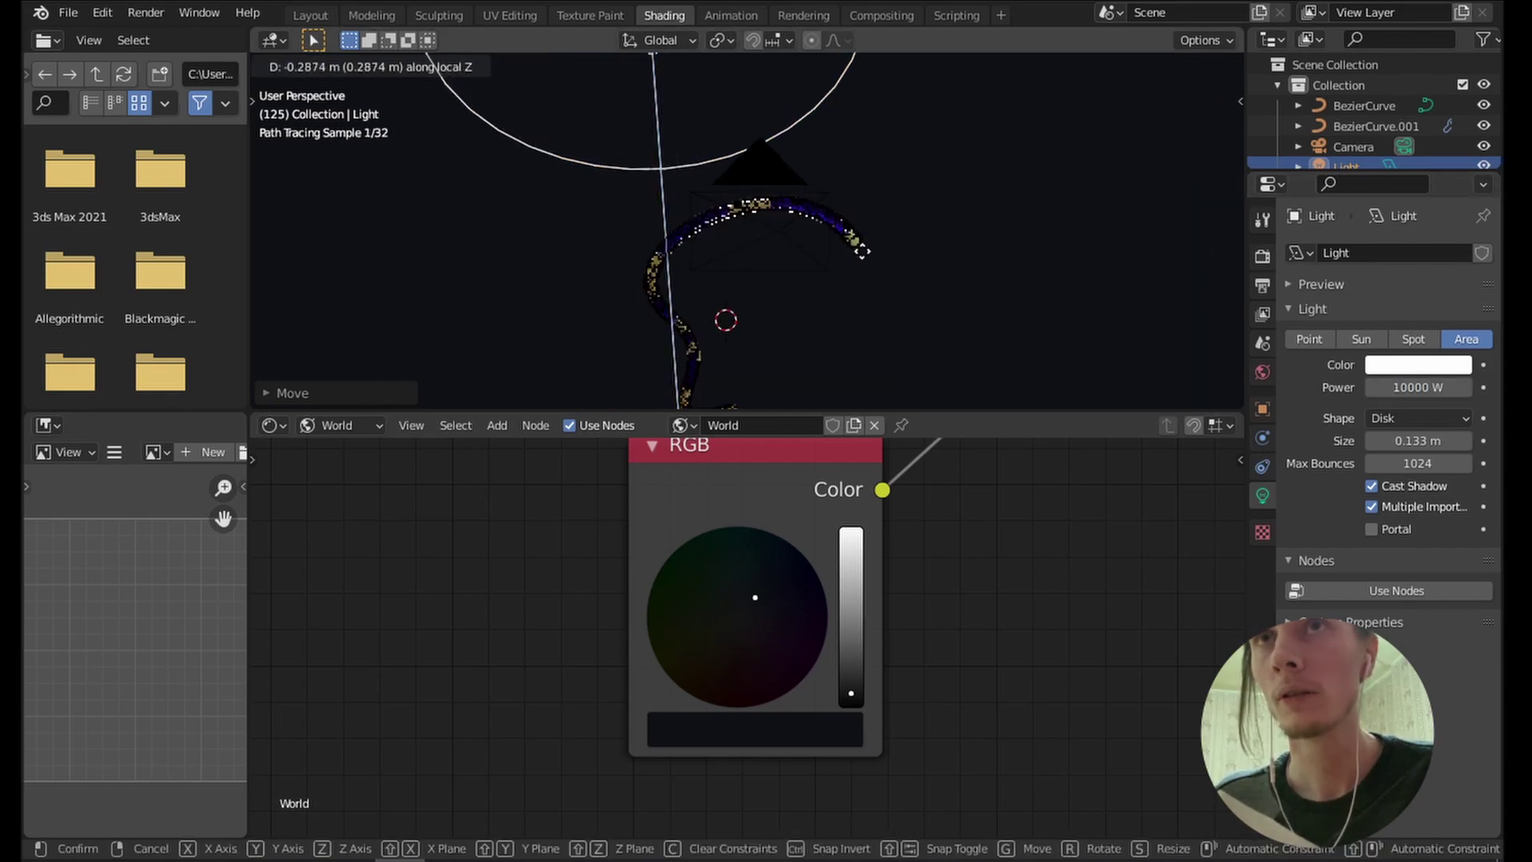
{"action": "left_click", "coordinate": [865, 219]}
{"action": "key", "text": "KP_0"}
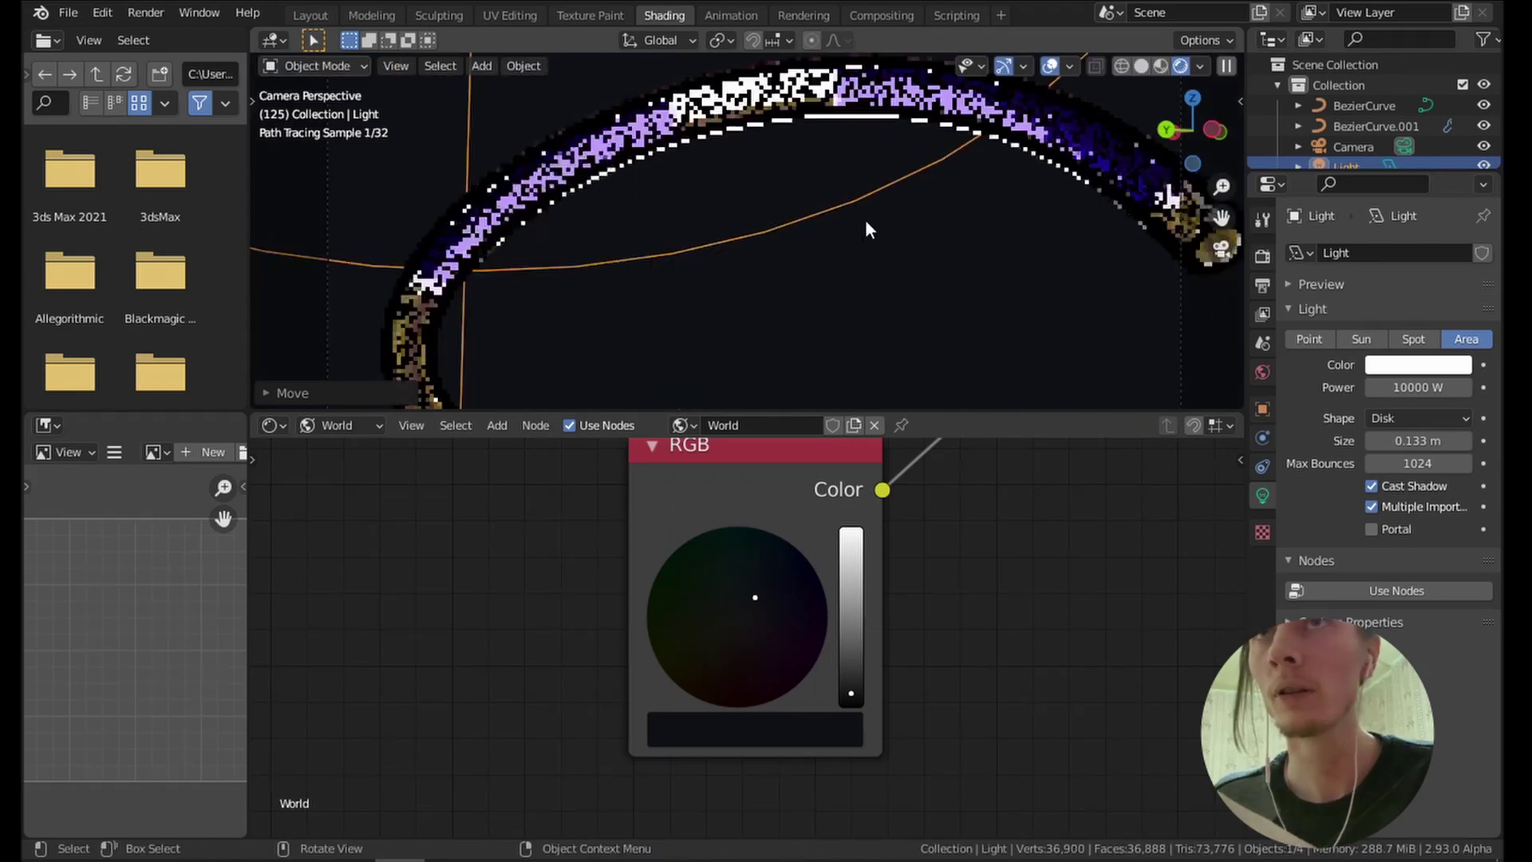
Fine-tune the area light's distance from the tube by moving it along its local Z axis.
{"action": "key", "text": "g"}
{"action": "key", "text": "z"}
{"action": "key", "text": "z"}
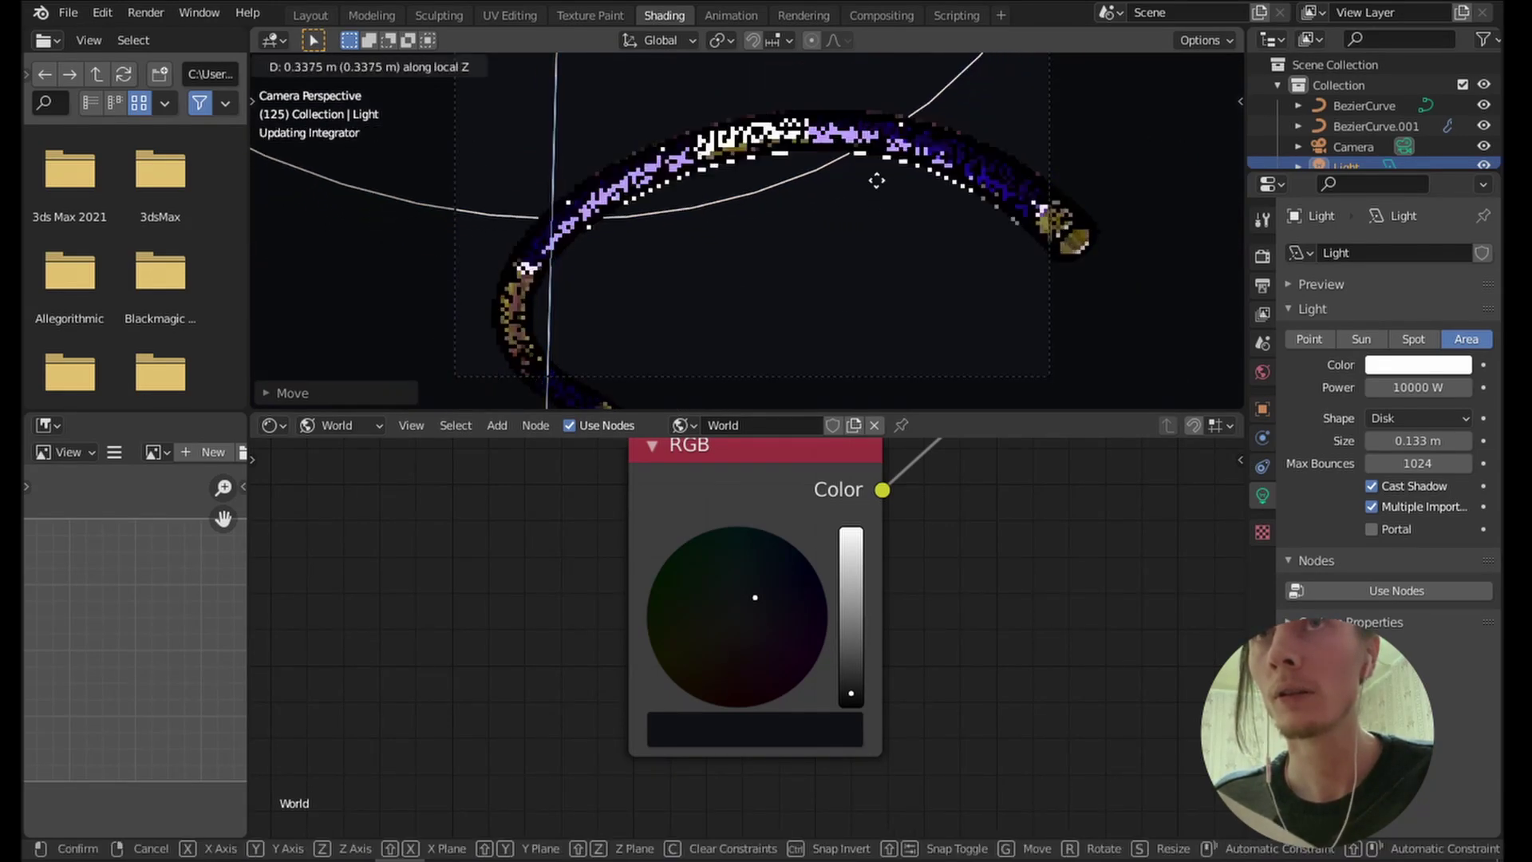
{"action": "left_click", "coordinate": [933, 234]}
Play the animation in the rendered camera view to check the lit liquid flow, stop playback and deselect the light.
{"action": "key", "text": "space"}
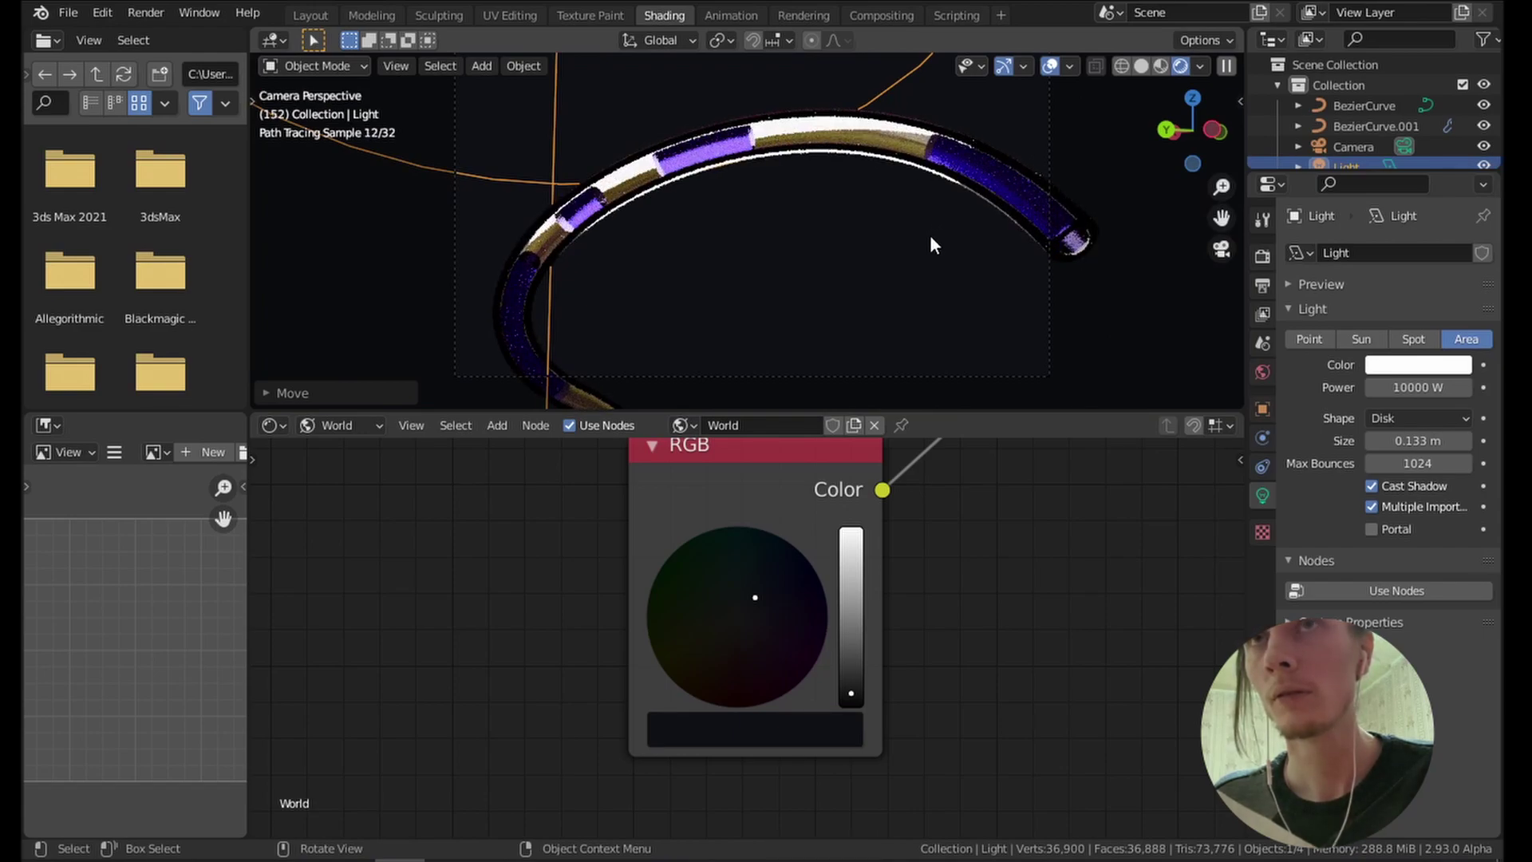
{"action": "key", "text": "space"}
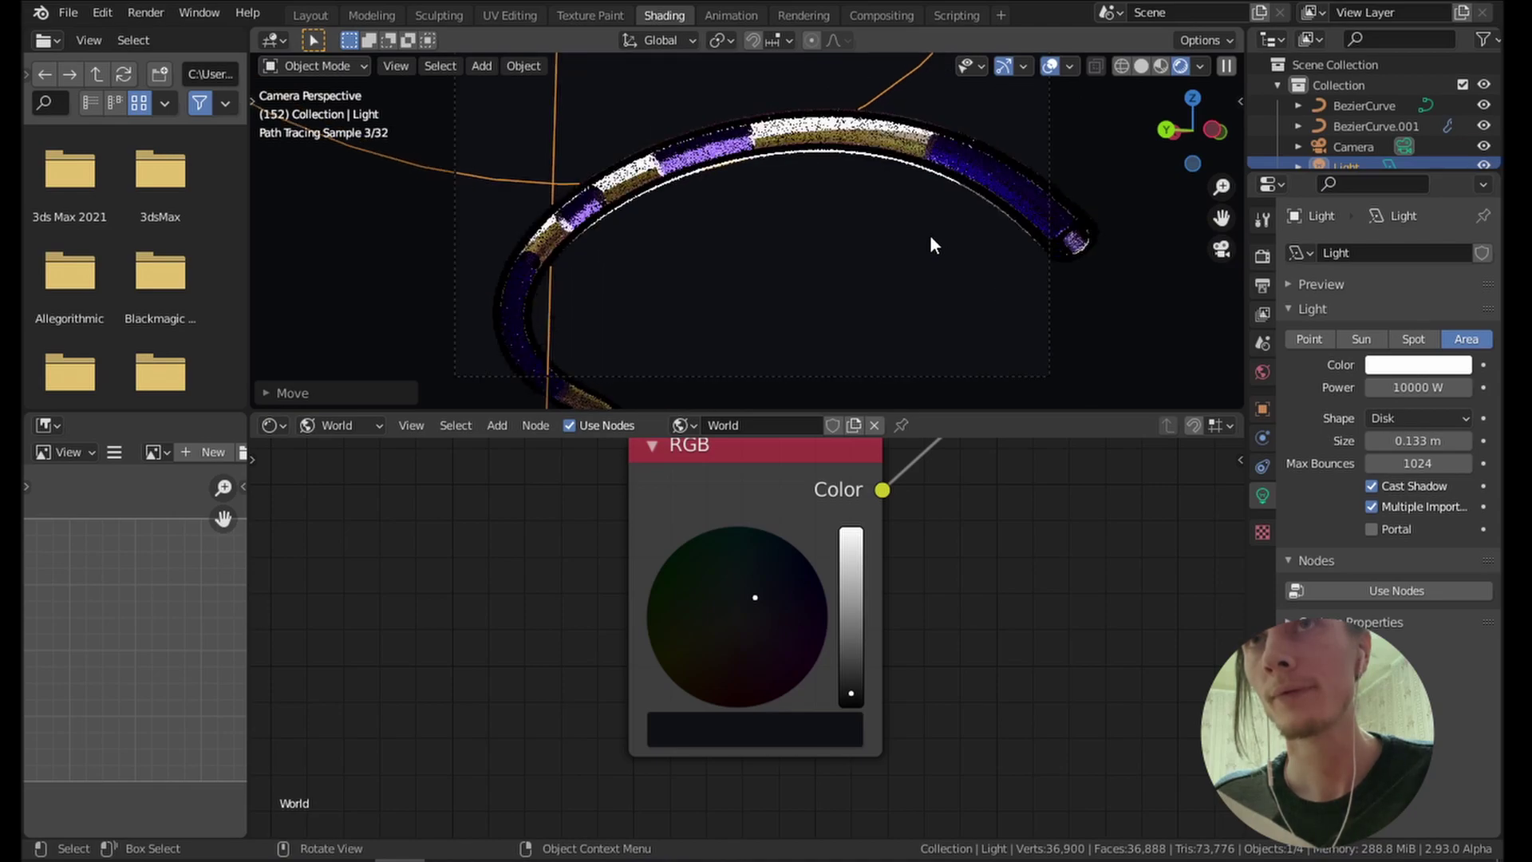
{"action": "key", "text": "space"}
{"action": "left_click", "coordinate": [930, 243]}
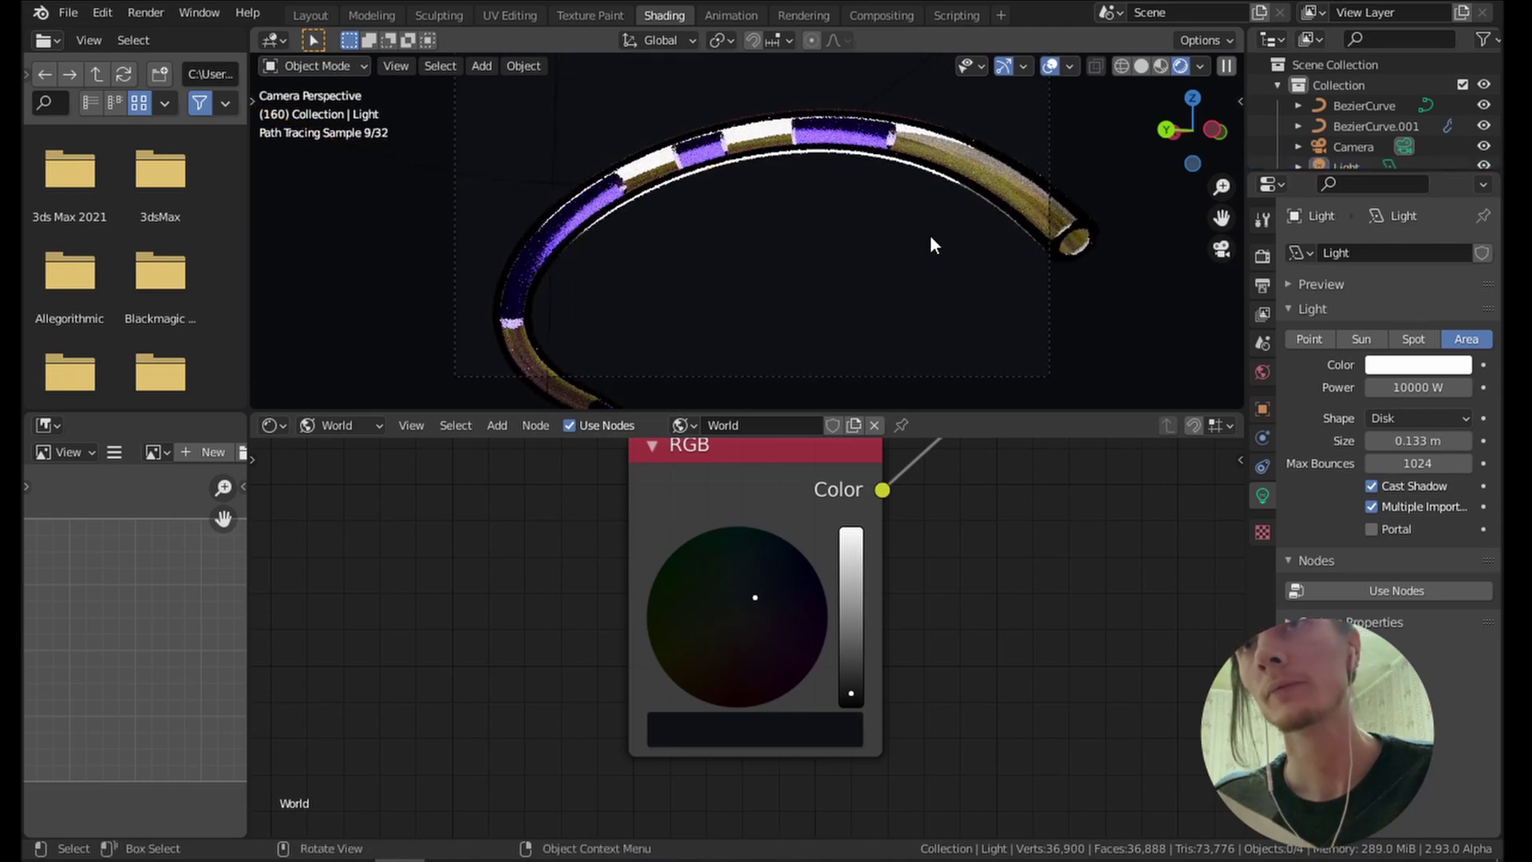
Select the single tube's liquid curve and examine its arch and bends from several angles outside the camera view.
{"action": "left_click", "coordinate": [848, 214]}
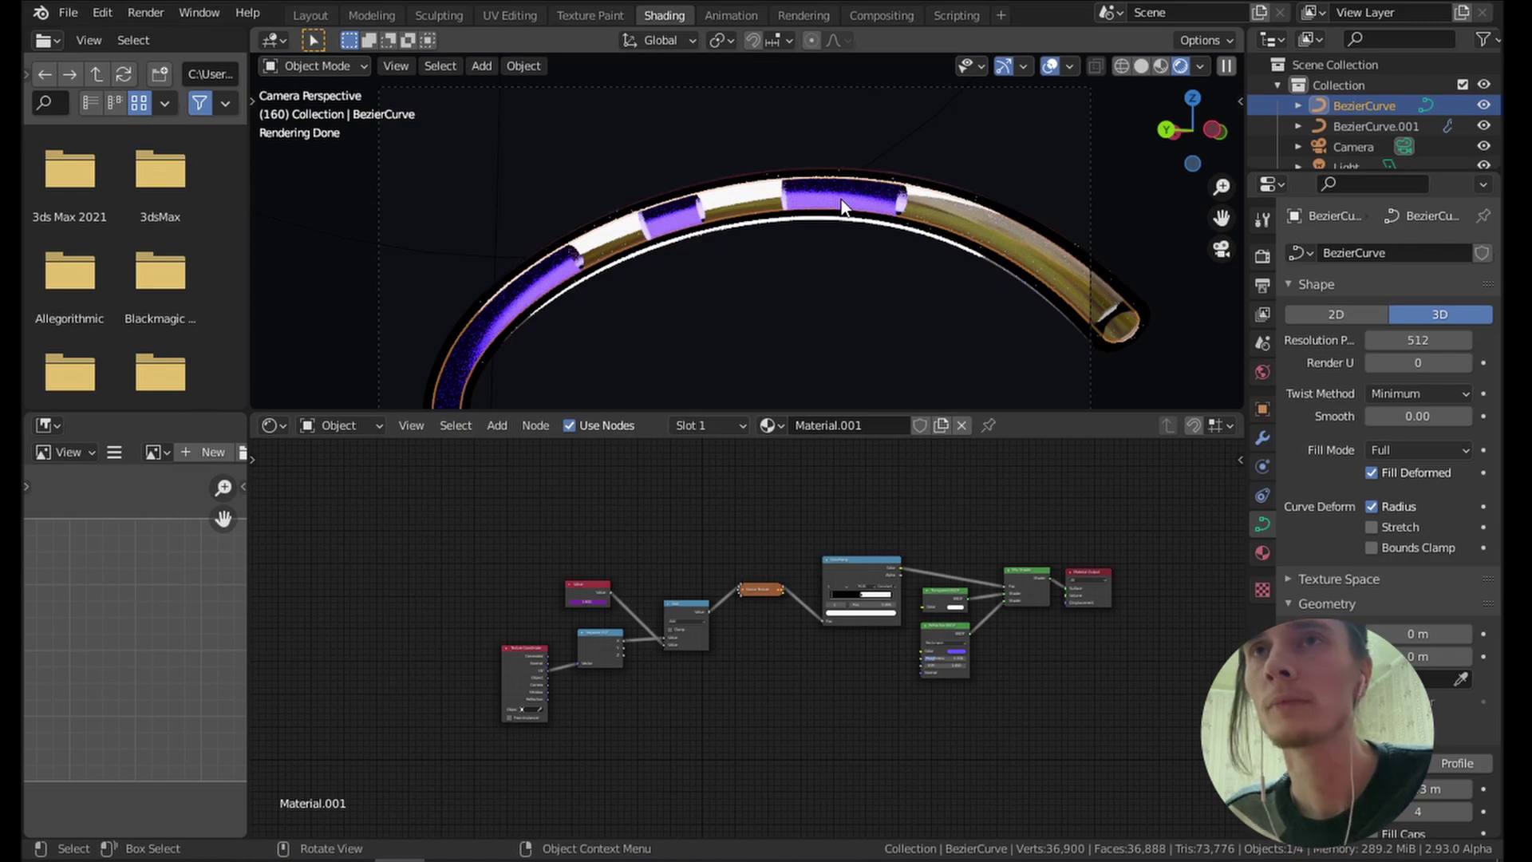
{"action": "scroll", "coordinate": [870, 199], "scroll_direction": "down", "scroll_amount": 2}
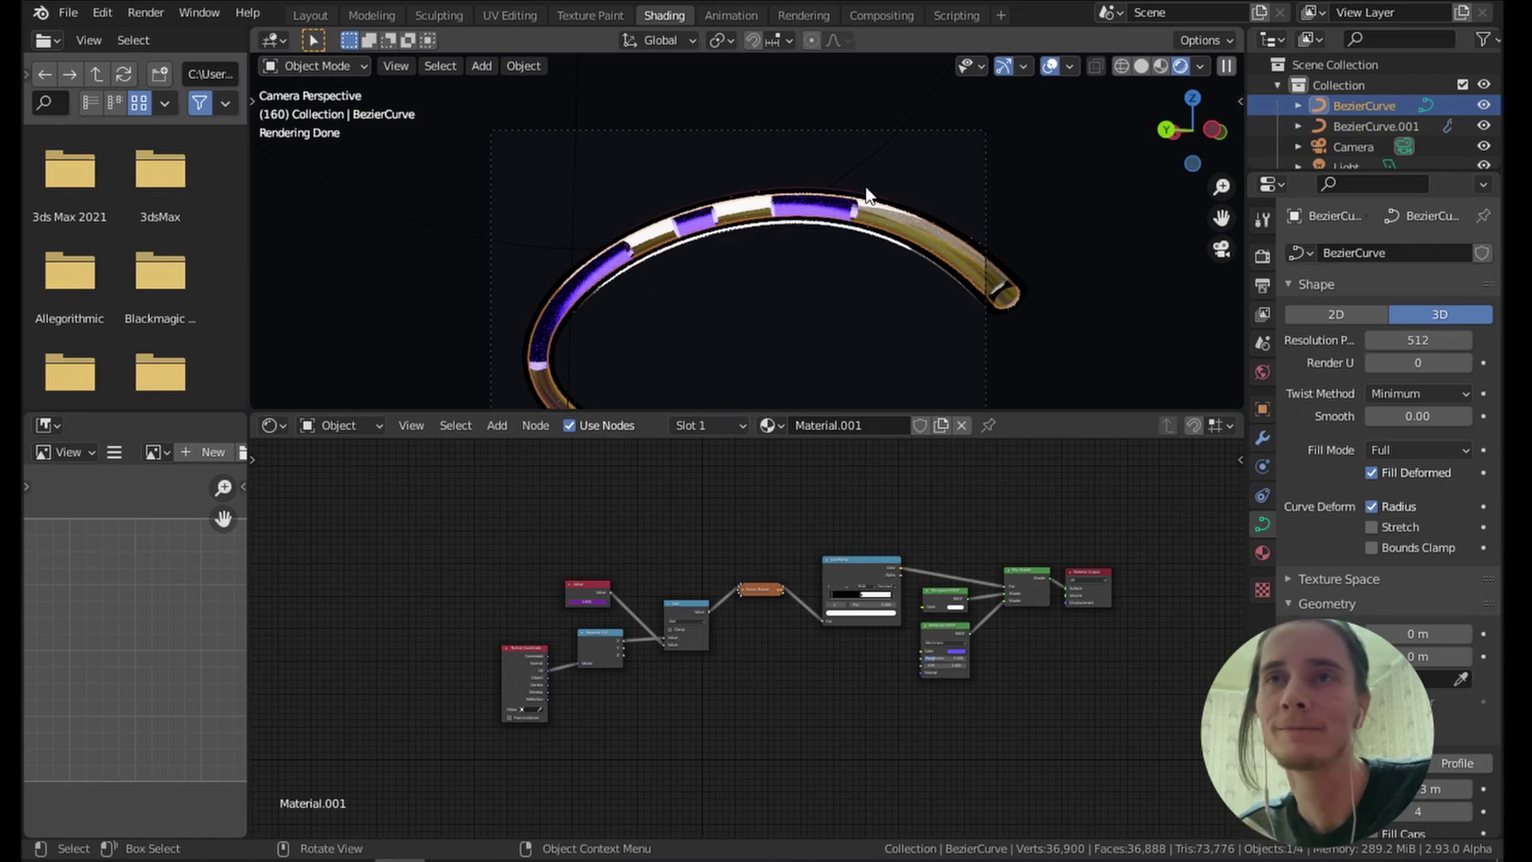
{"action": "mouse_move", "coordinate": [867, 196]}
{"action": "middle_mouse_down"}
{"action": "mouse_move", "coordinate": [889, 230]}
{"action": "mouse_move", "coordinate": [988, 232]}
{"action": "middle_mouse_up"}
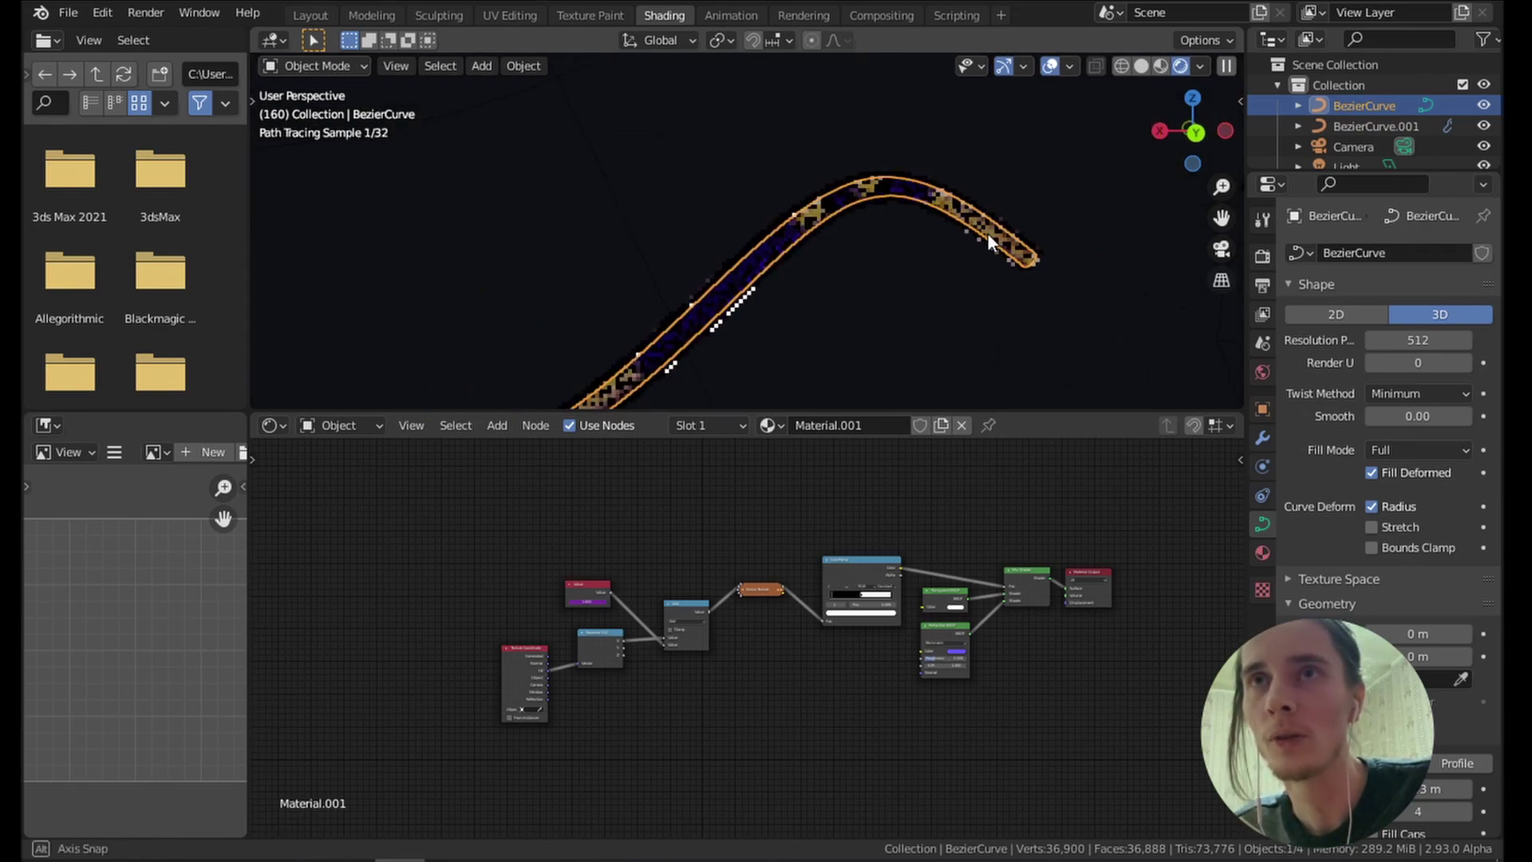
{"action": "middle_click_drag", "start_coordinate": [857, 212], "coordinate": [767, 231]}
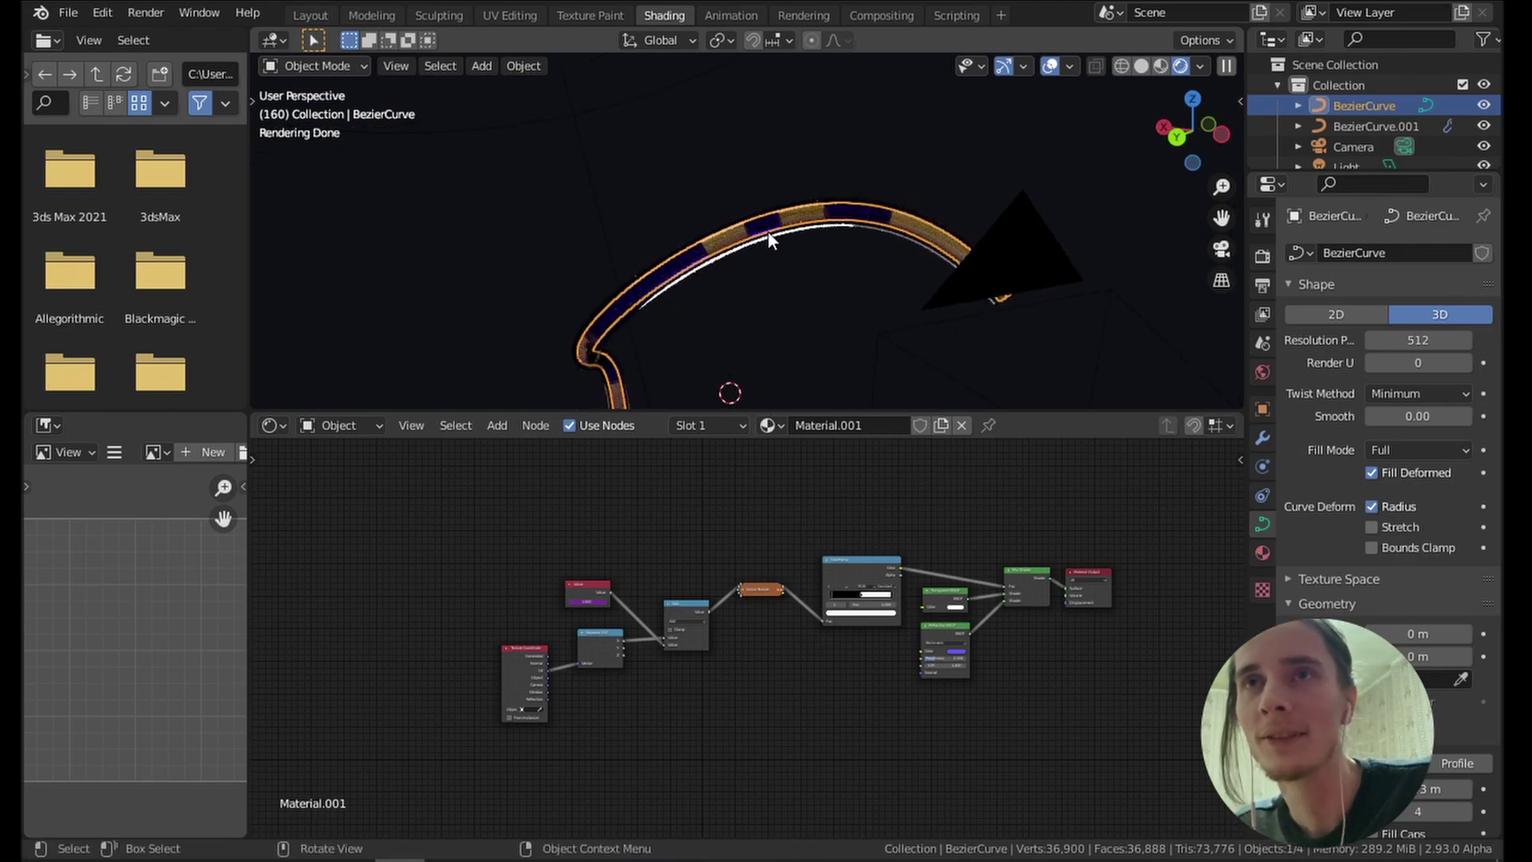
{"action": "mouse_move", "coordinate": [768, 231]}
{"action": "middle_mouse_down"}
{"action": "mouse_move", "coordinate": [793, 250]}
{"action": "mouse_move", "coordinate": [721, 249]}
{"action": "mouse_move", "coordinate": [806, 257]}
{"action": "middle_mouse_up"}
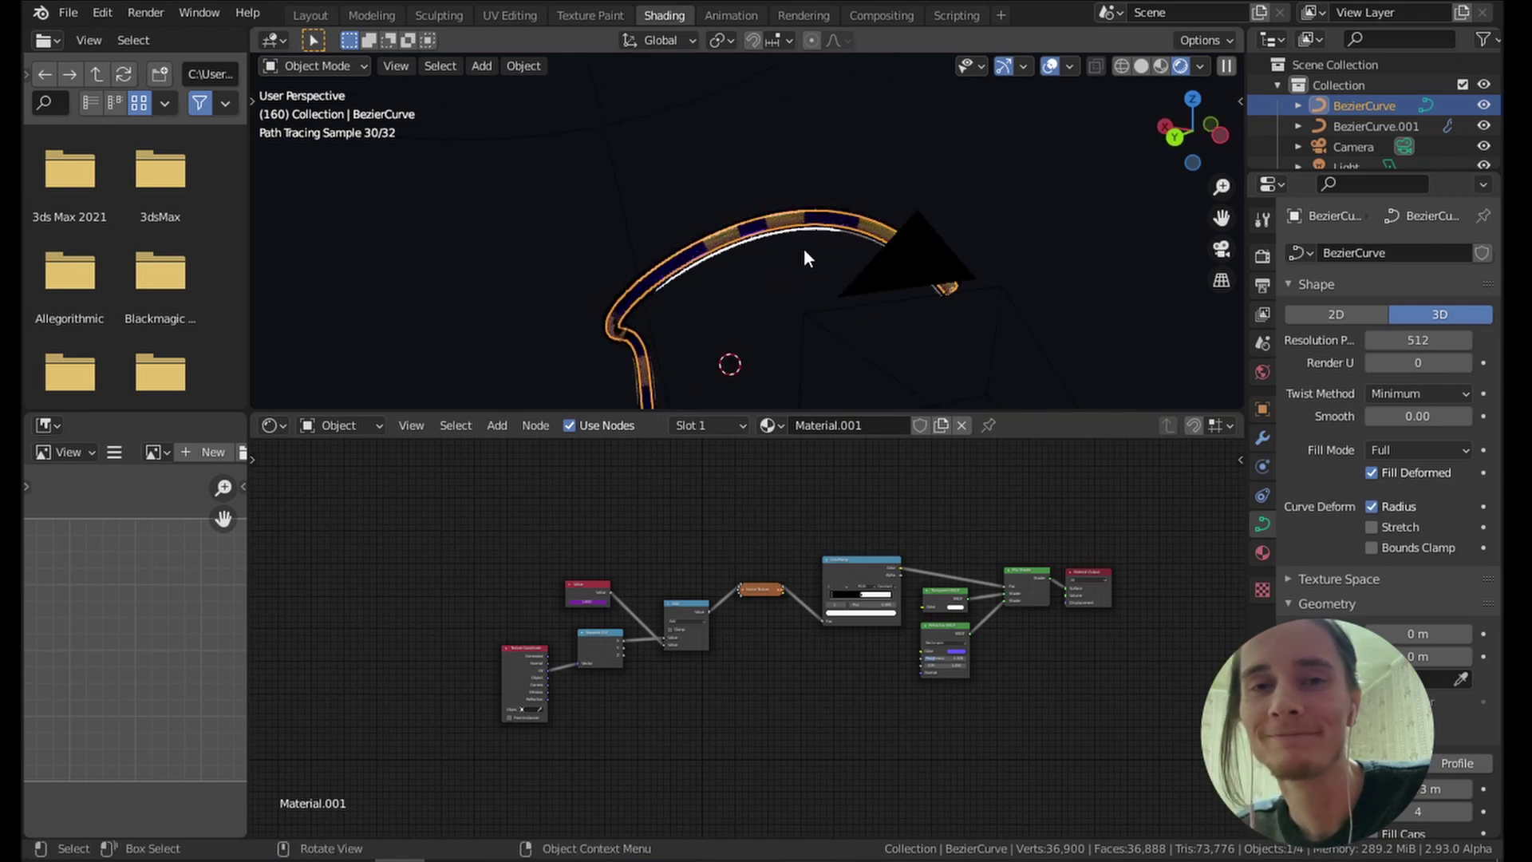
{"action": "scroll", "coordinate": [805, 250], "scroll_direction": "up", "scroll_amount": 1}
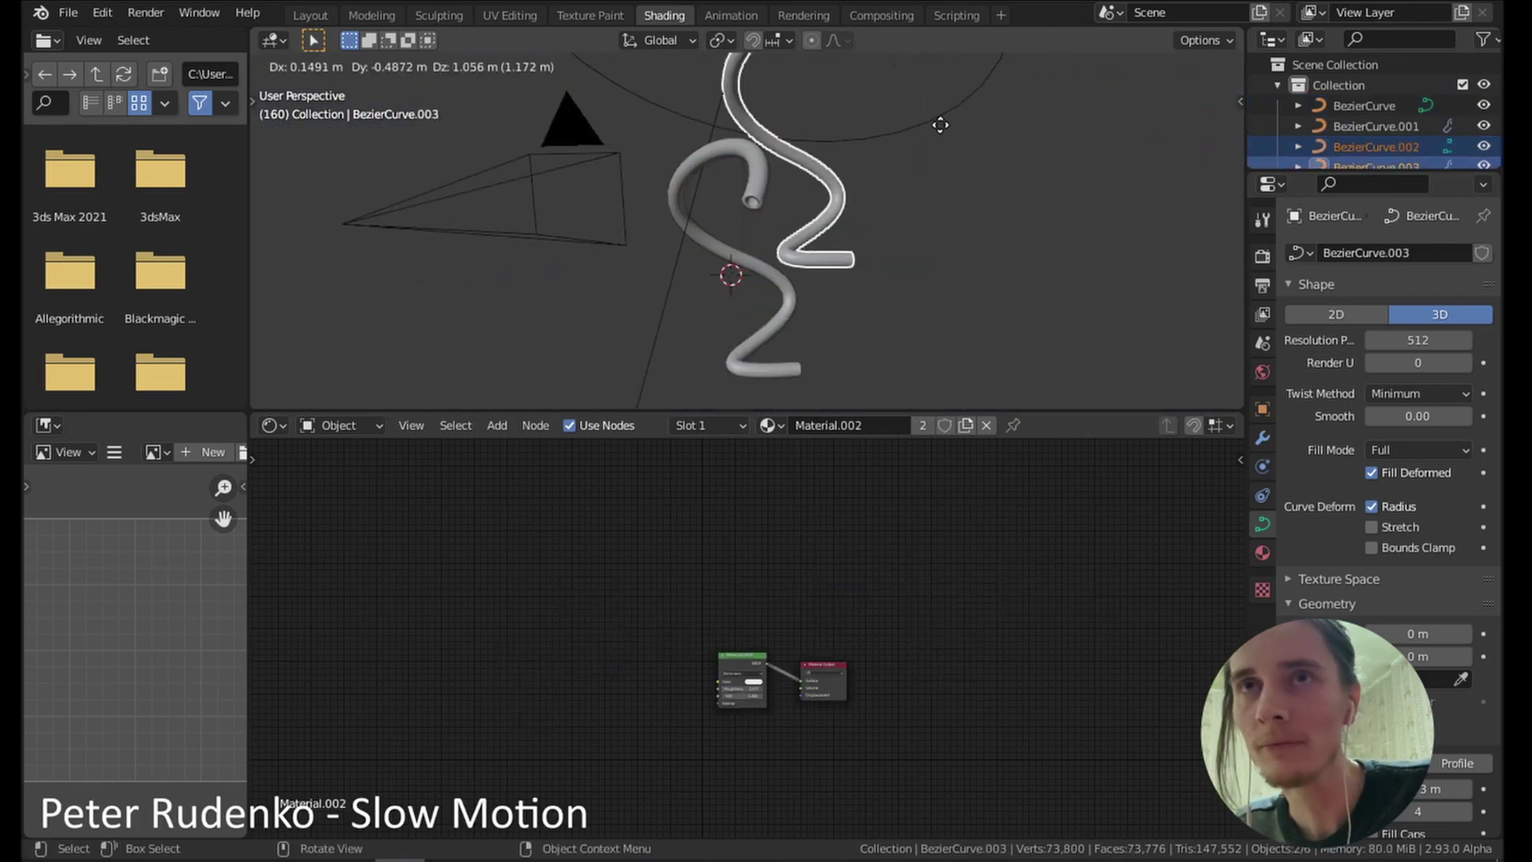
Duplicate the liquid curve with its outer tube and reshape the copies' control points into tubes intertwined around the original arch.
{"action": "key", "text": "ctrl+Tab"}
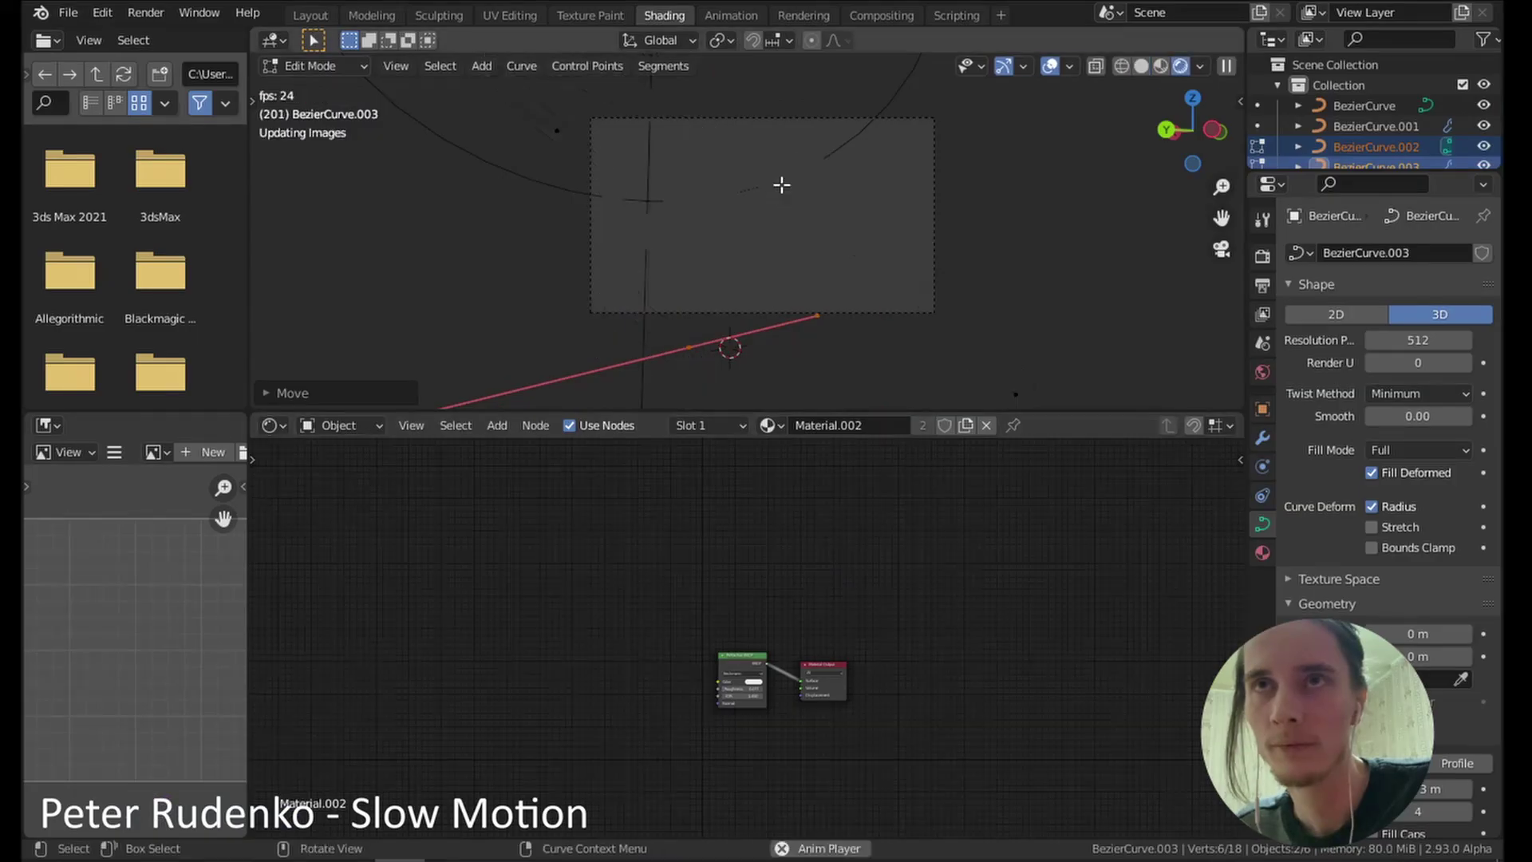
{"action": "left_click", "coordinate": [884, 217]}
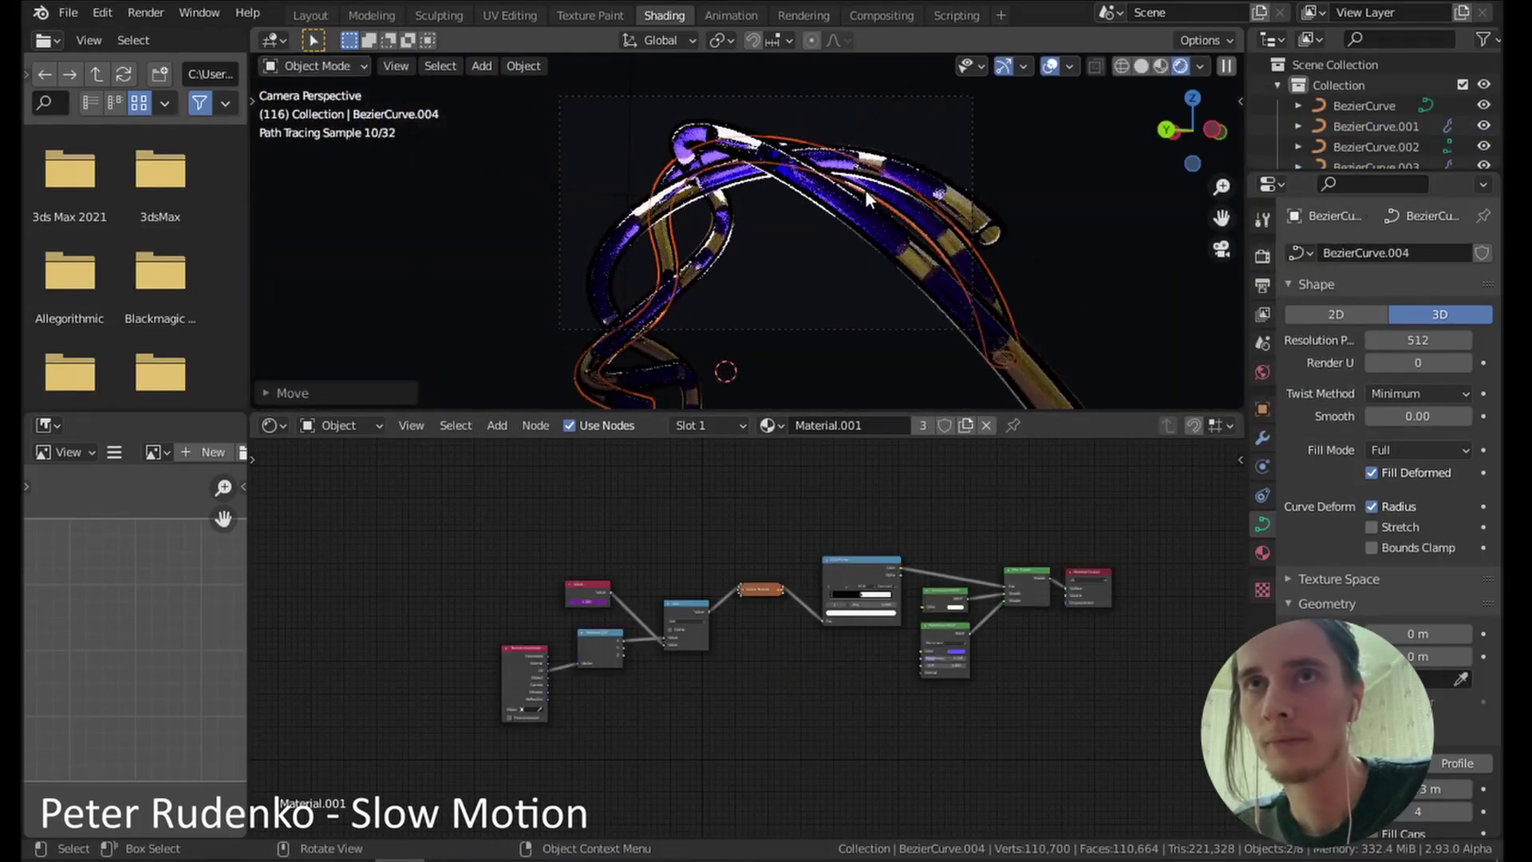